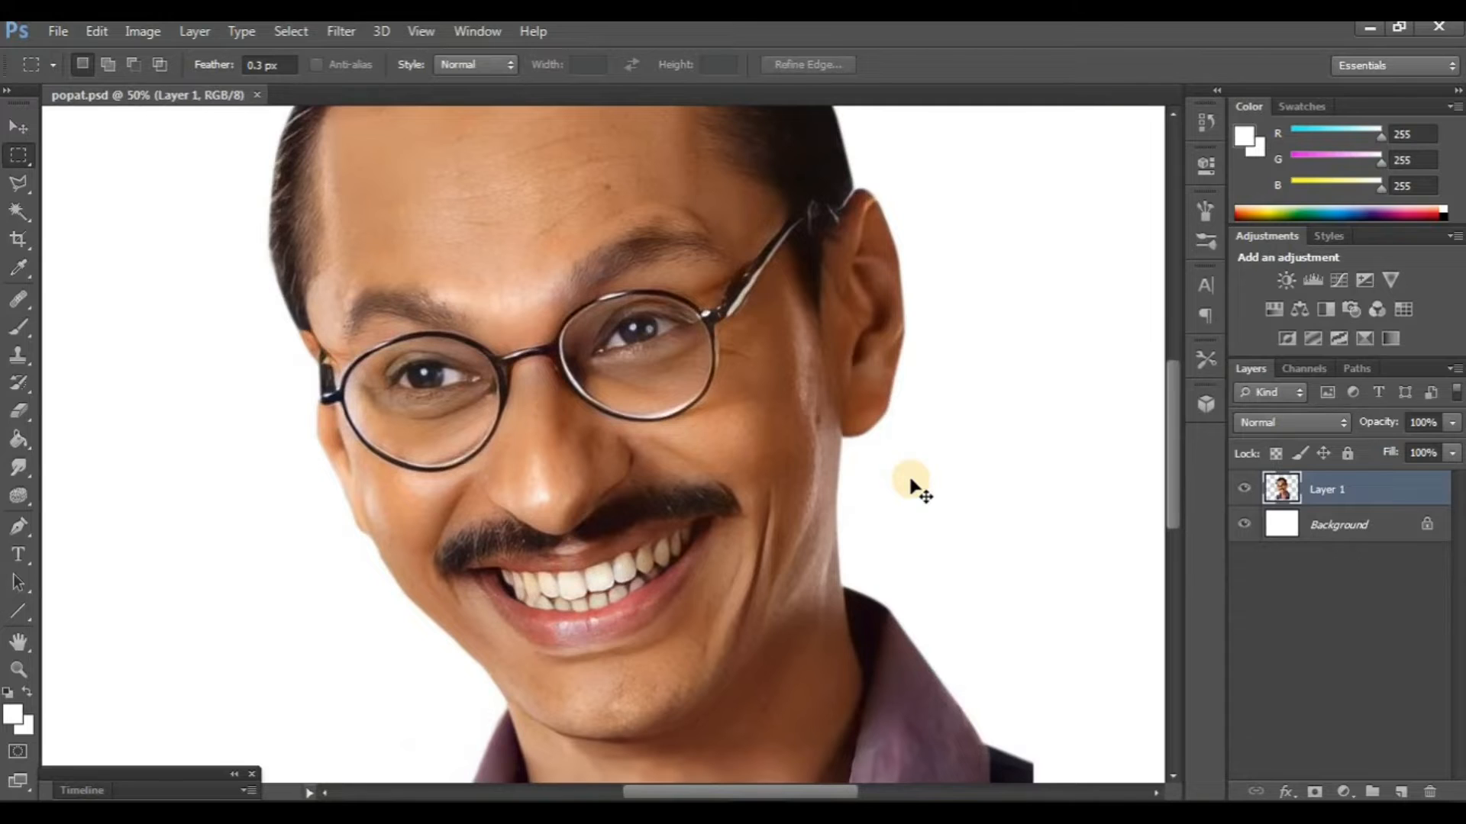
Step: Add a dark Solid Color fill layer with colour #1d1b21 directly above the Background layer
{"action": "key", "text": "ctrl+minus"}
{"action": "key", "text": "ctrl+minus"}
{"action": "key", "text": "ctrl+minus"}
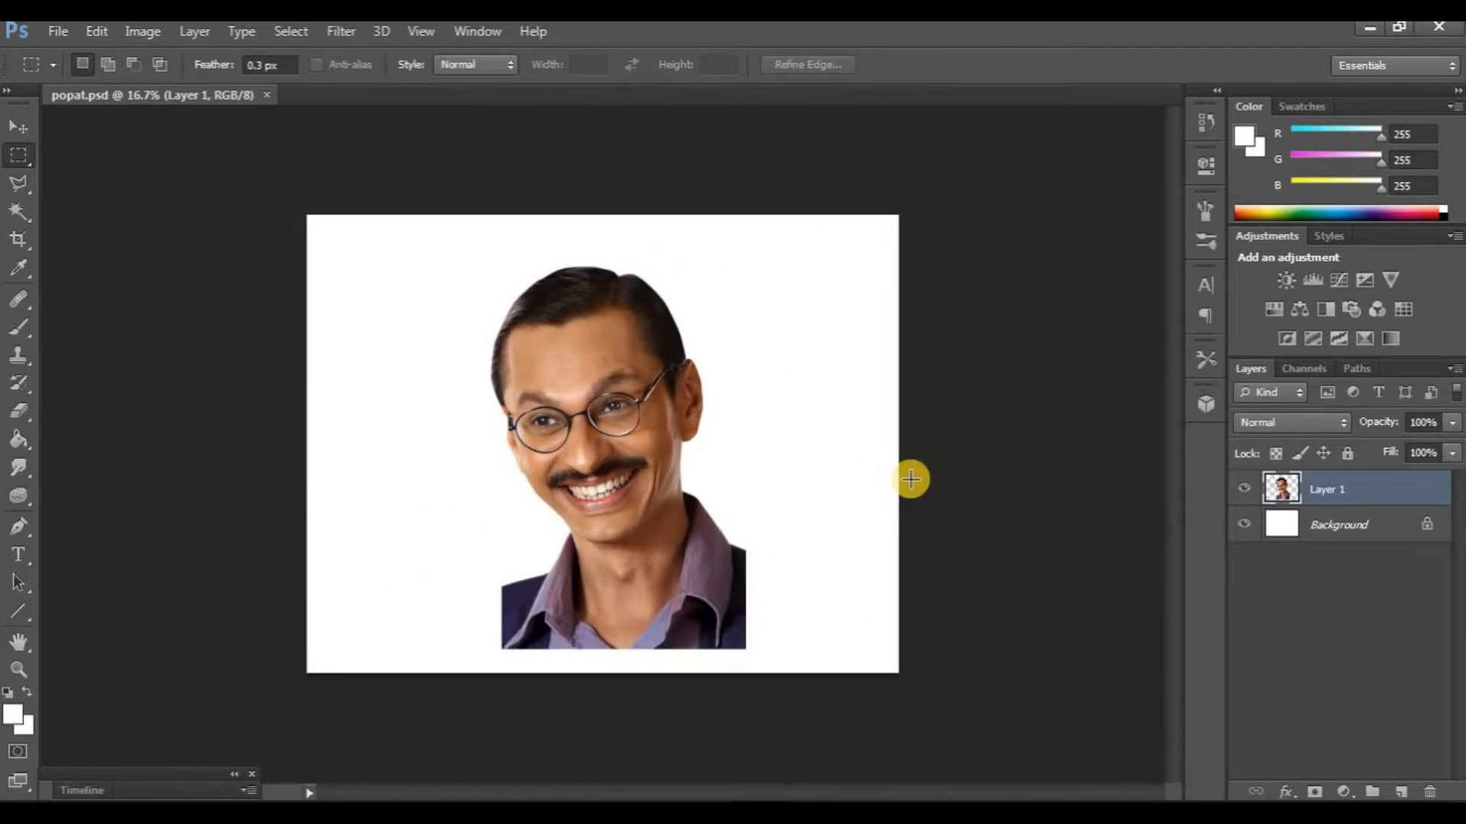
{"action": "left_click", "coordinate": [1332, 527]}
{"action": "left_click", "coordinate": [1344, 792]}
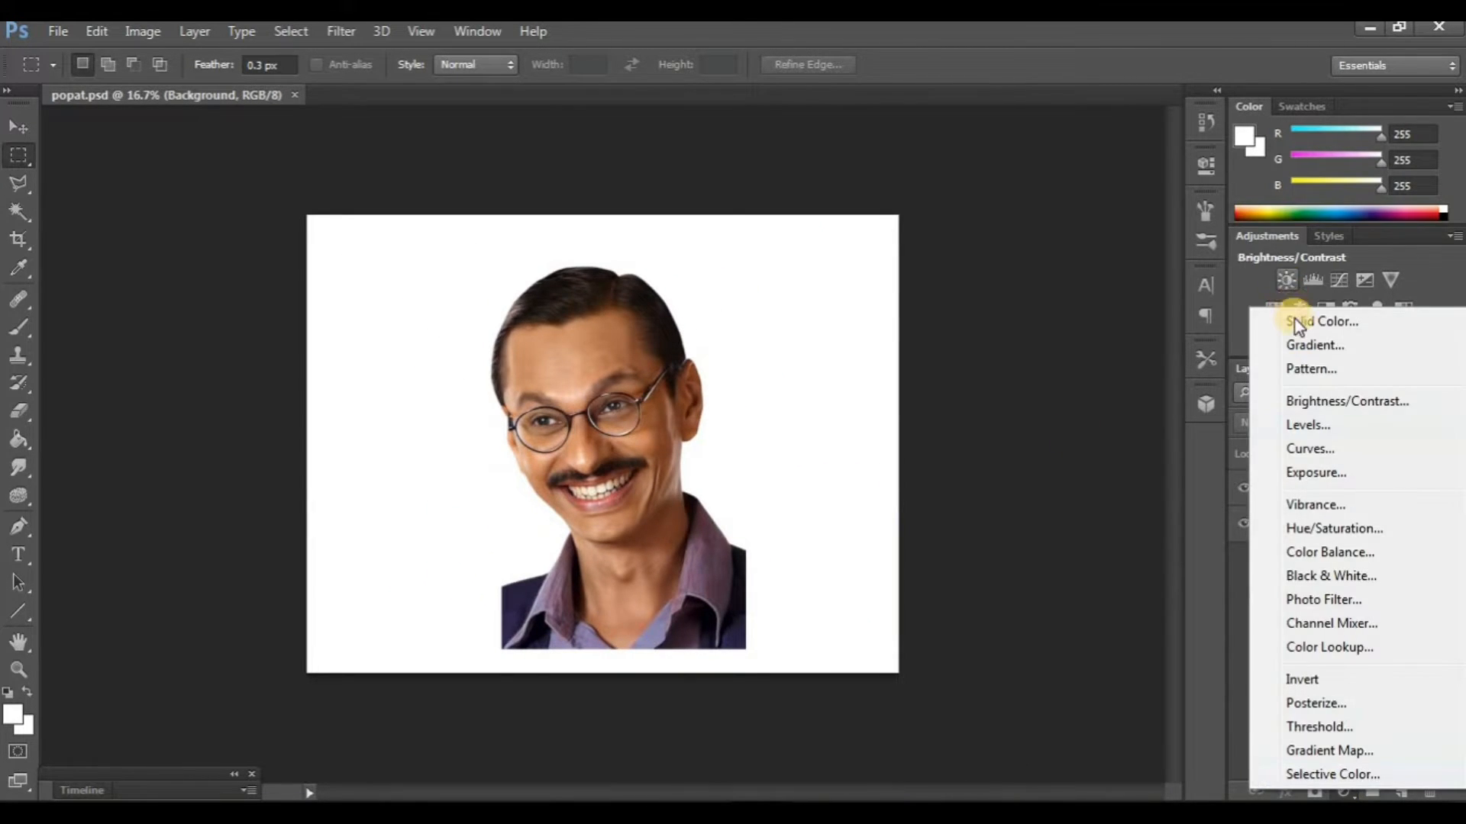
{"action": "left_click", "coordinate": [1295, 319]}
{"action": "left_click", "coordinate": [729, 639]}
{"action": "mouse_move", "coordinate": [932, 543]}
{"action": "left_mouse_down"}
{"action": "mouse_move", "coordinate": [889, 534]}
{"action": "mouse_move", "coordinate": [894, 561]}
{"action": "mouse_move", "coordinate": [905, 549]}
{"action": "left_mouse_up"}
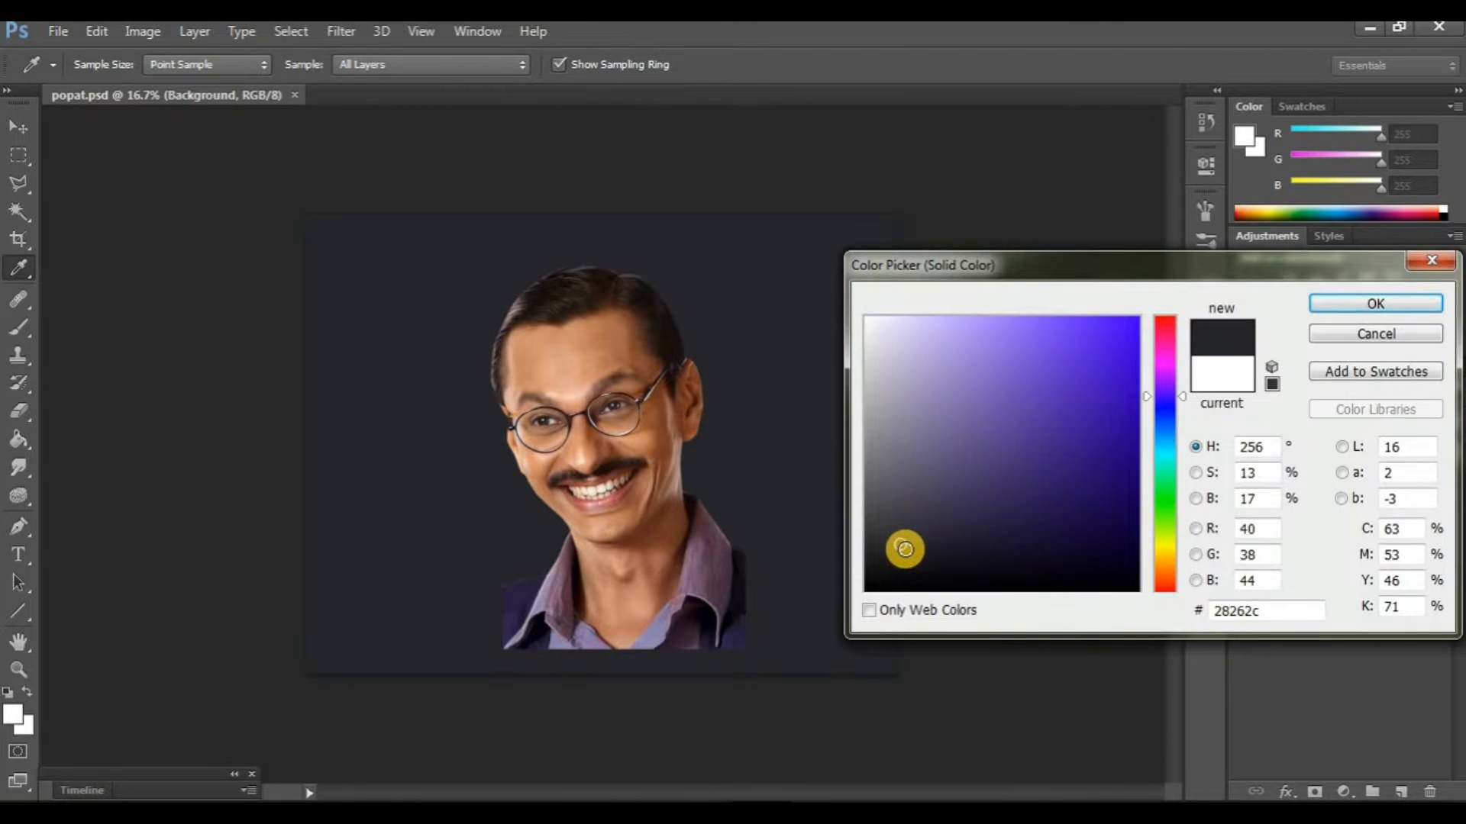
{"action": "key", "text": "Return"}
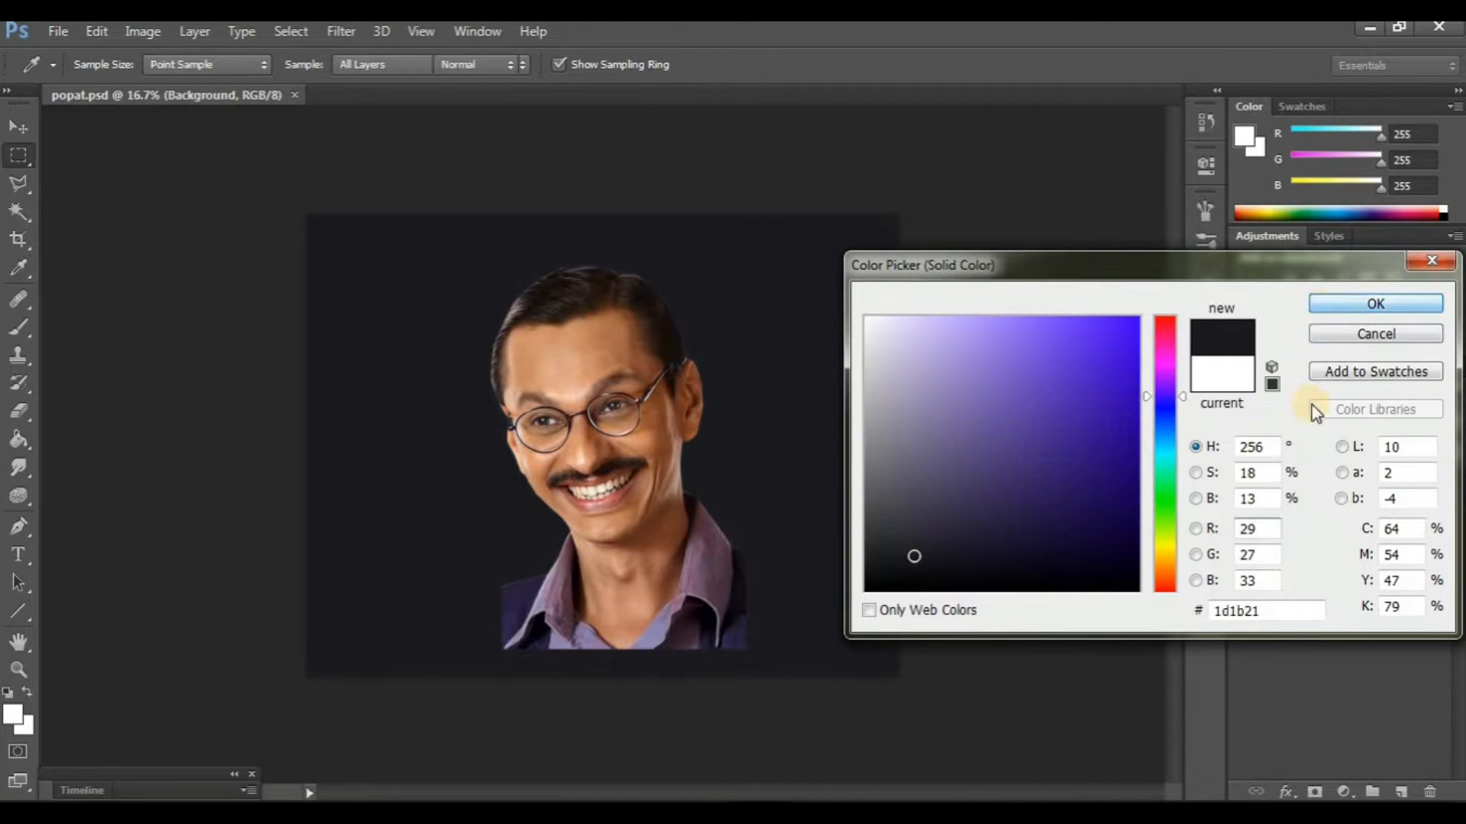
Step: Duplicate Layer 1 and sharpen the copy with Unsharp Mask at amount 14%, radius 1.3 pixels and threshold 11
{"action": "left_click", "coordinate": [1346, 486]}
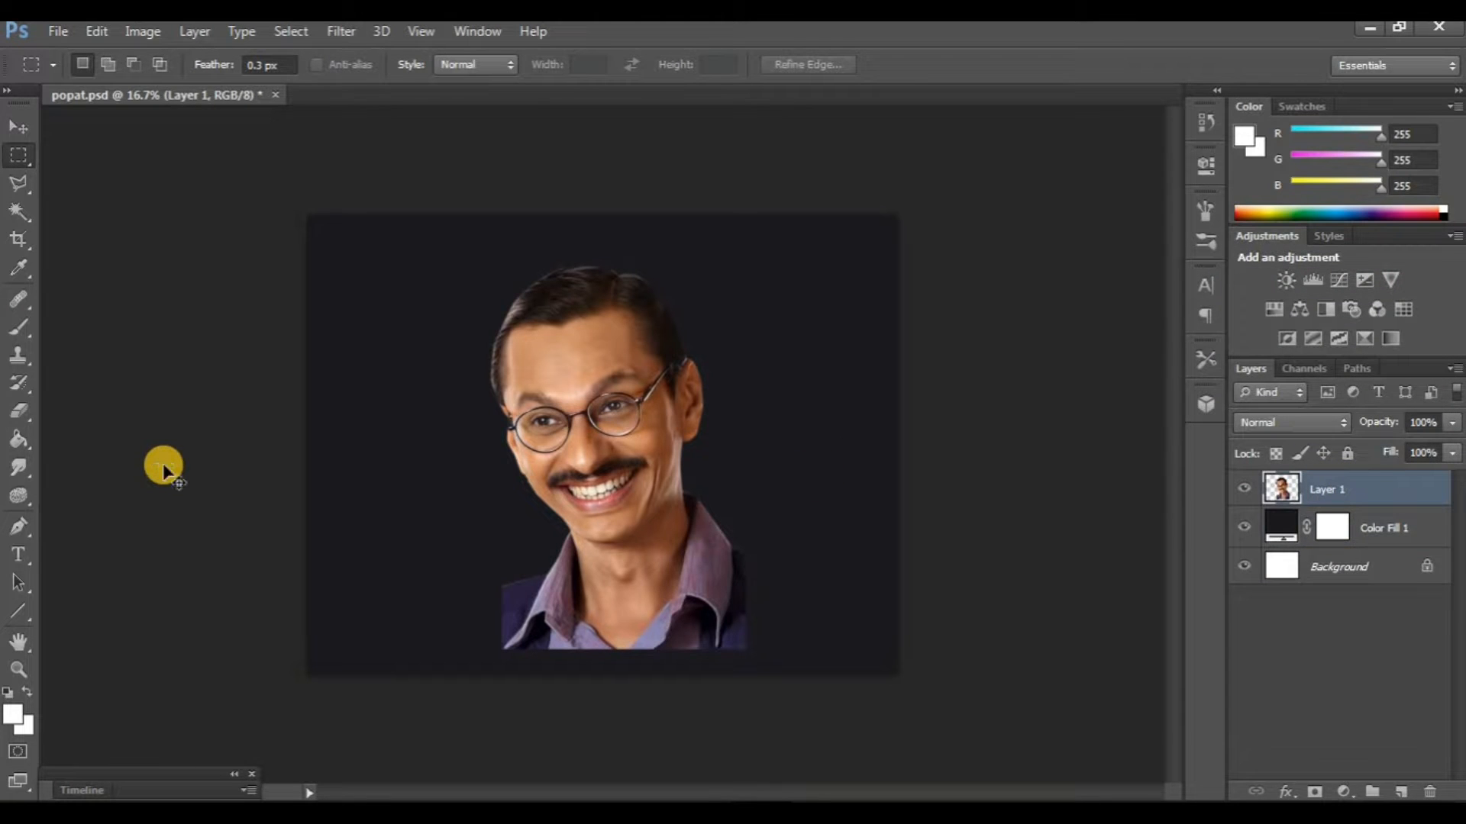
{"action": "key", "text": "ctrl+j"}
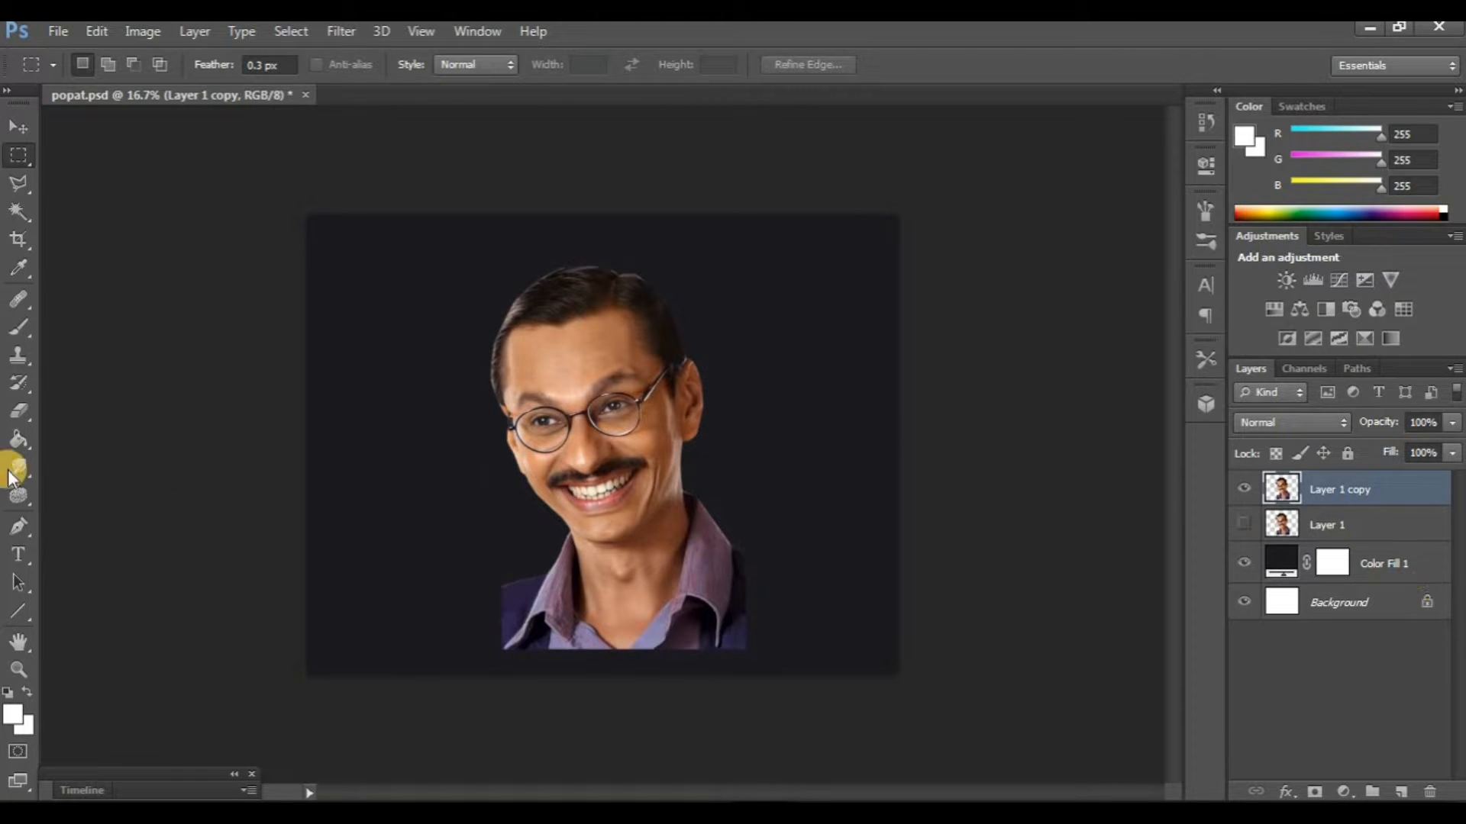
{"action": "left_click", "coordinate": [19, 468]}
{"action": "left_click", "coordinate": [341, 30]}
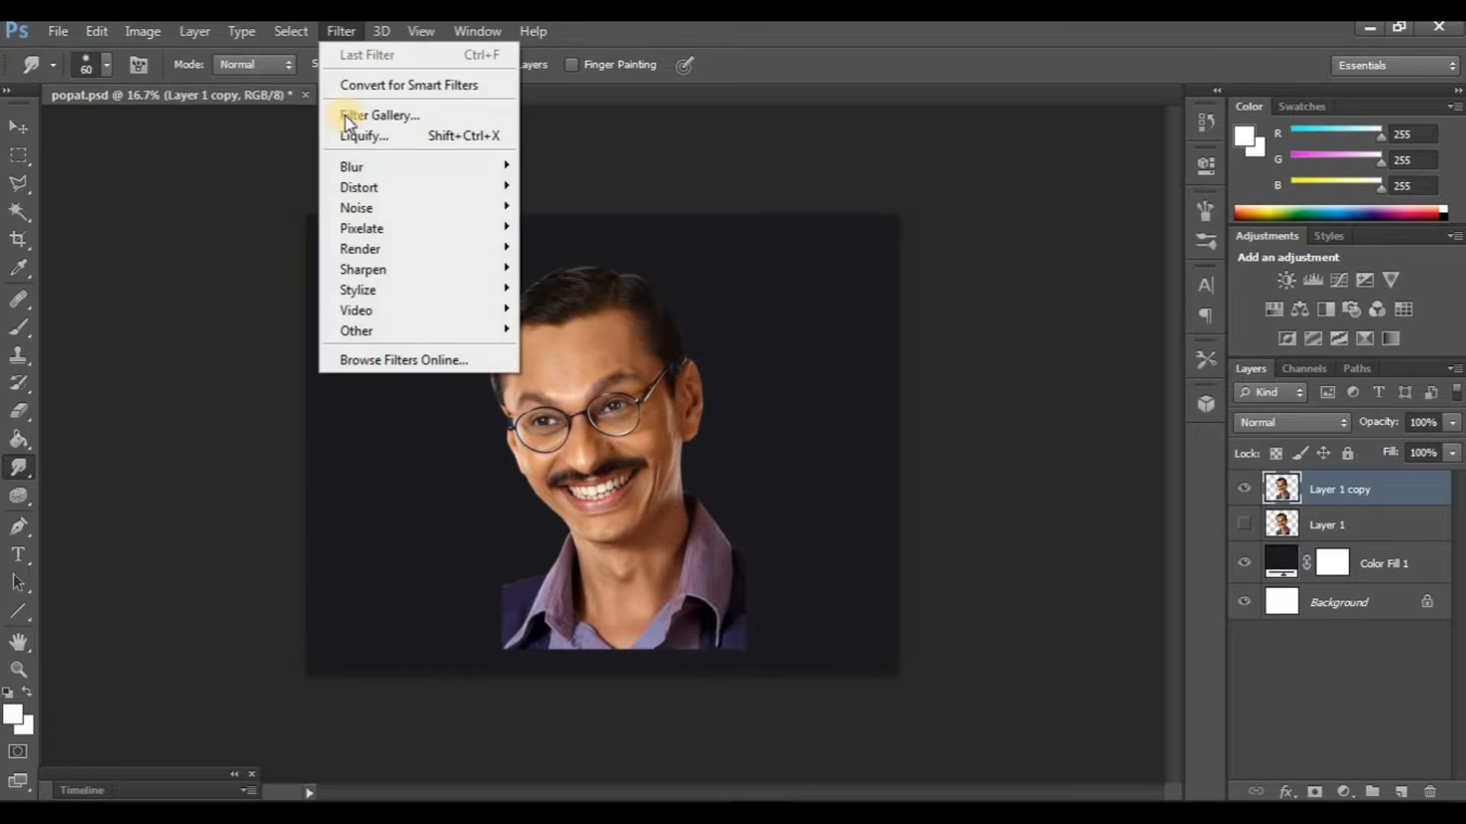
{"action": "mouse_move", "coordinate": [357, 269]}
{"action": "left_click", "coordinate": [556, 356]}
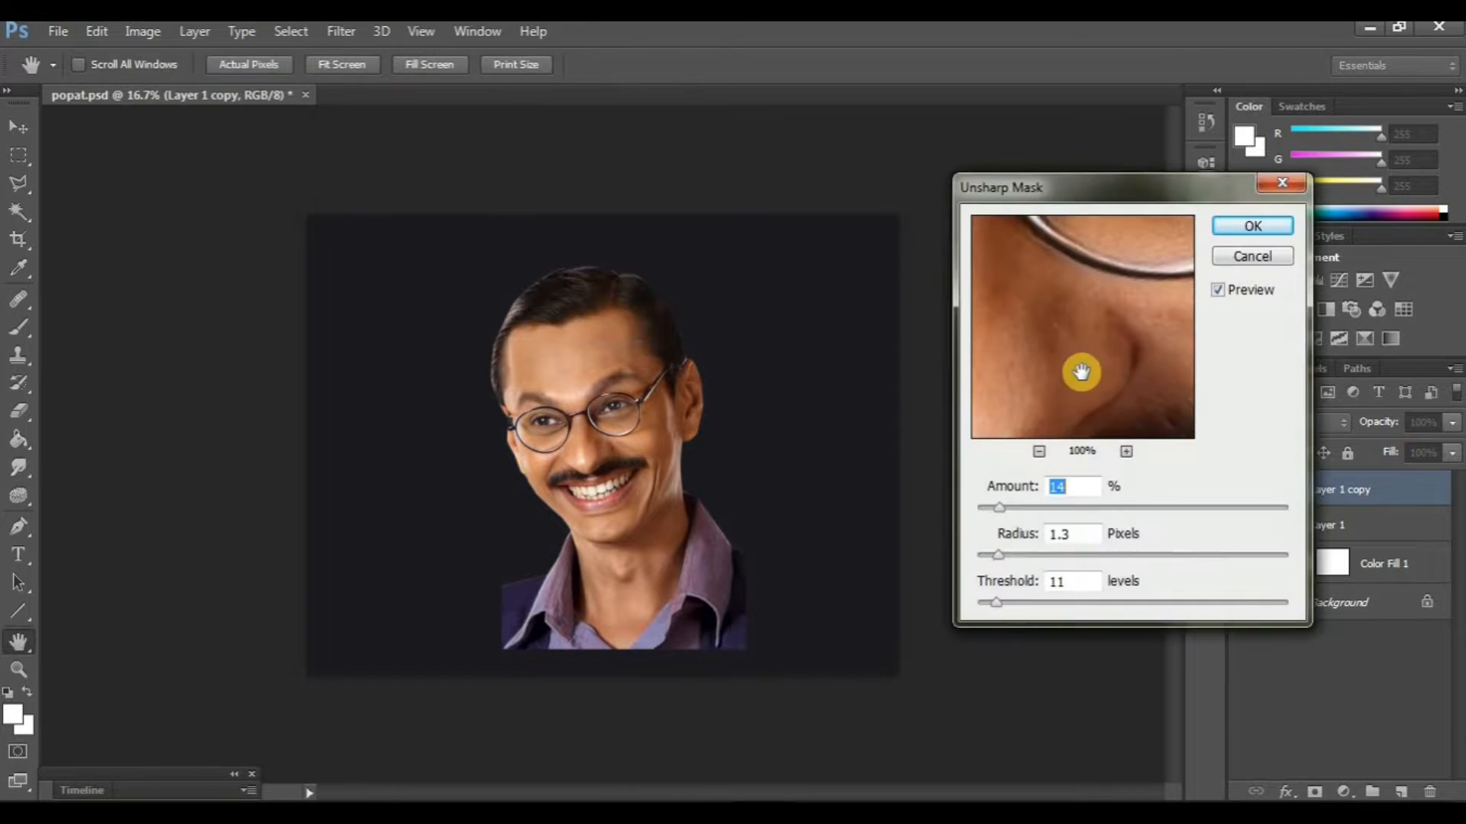
{"action": "left_click", "coordinate": [1218, 232]}
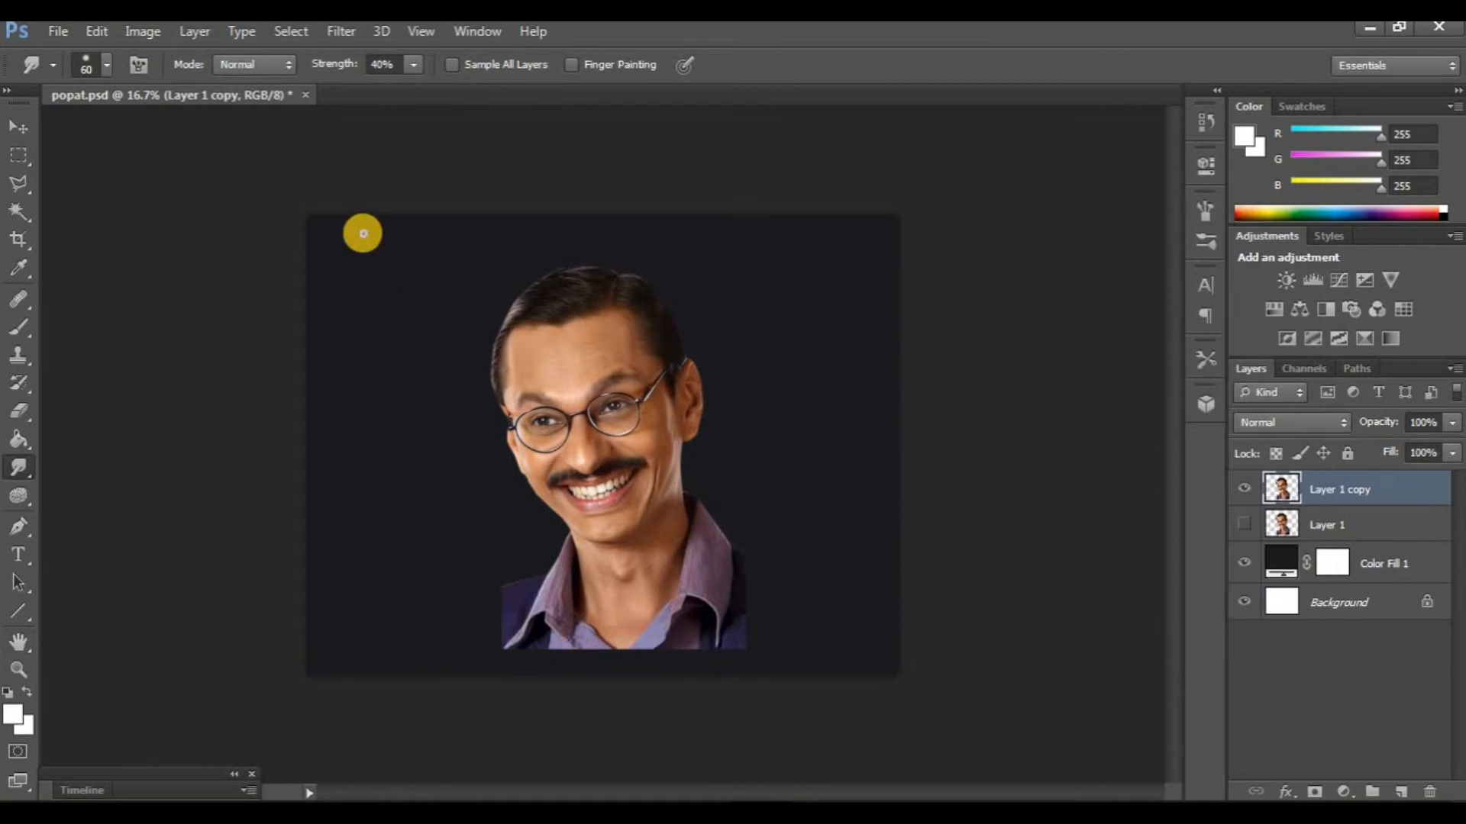
Step: Set the Smudge tool's strength to 80%
{"action": "left_click", "coordinate": [112, 66]}
{"action": "left_click", "coordinate": [79, 468]}
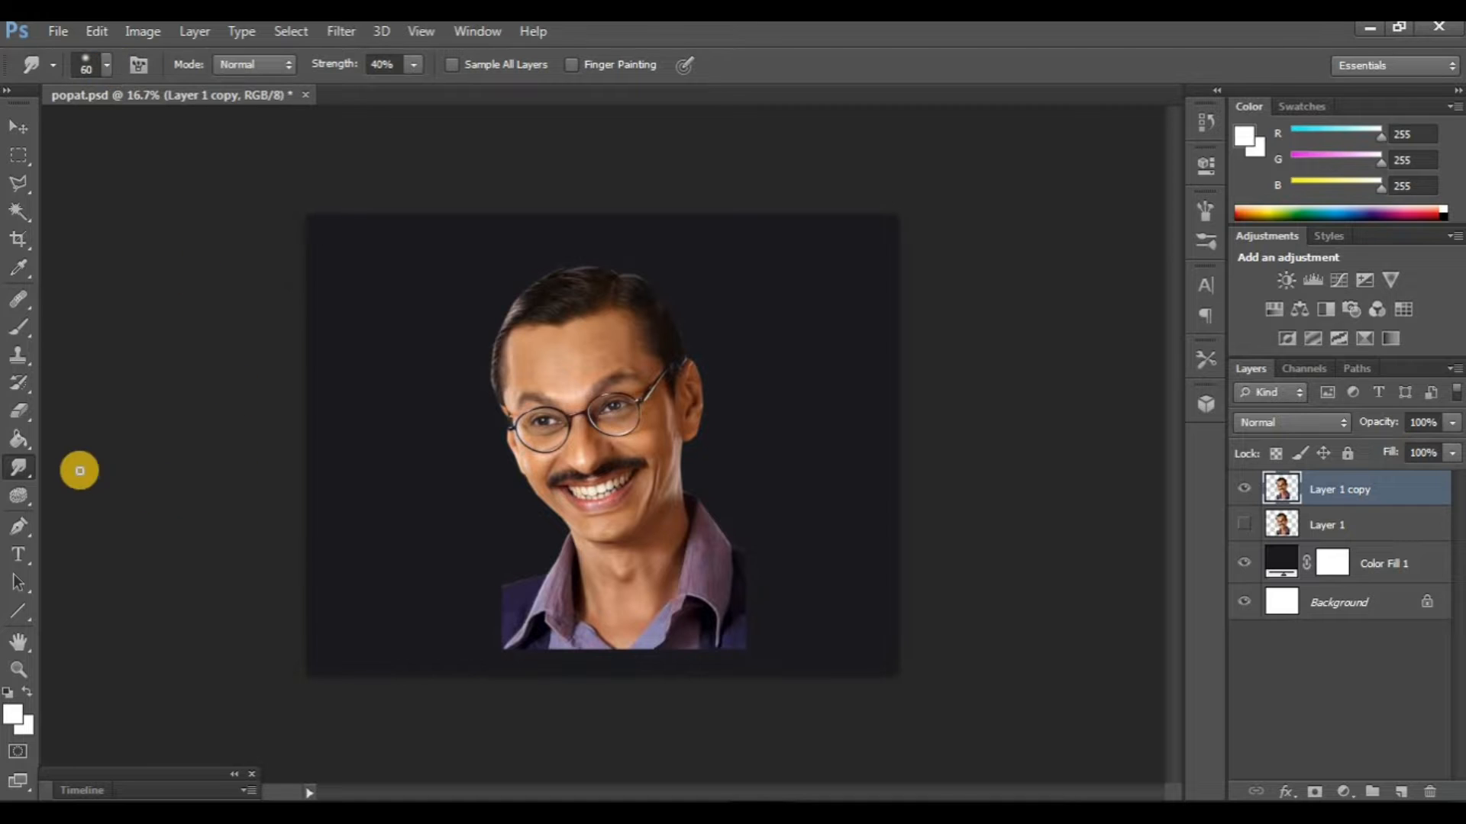
{"action": "type", "text": "80"}
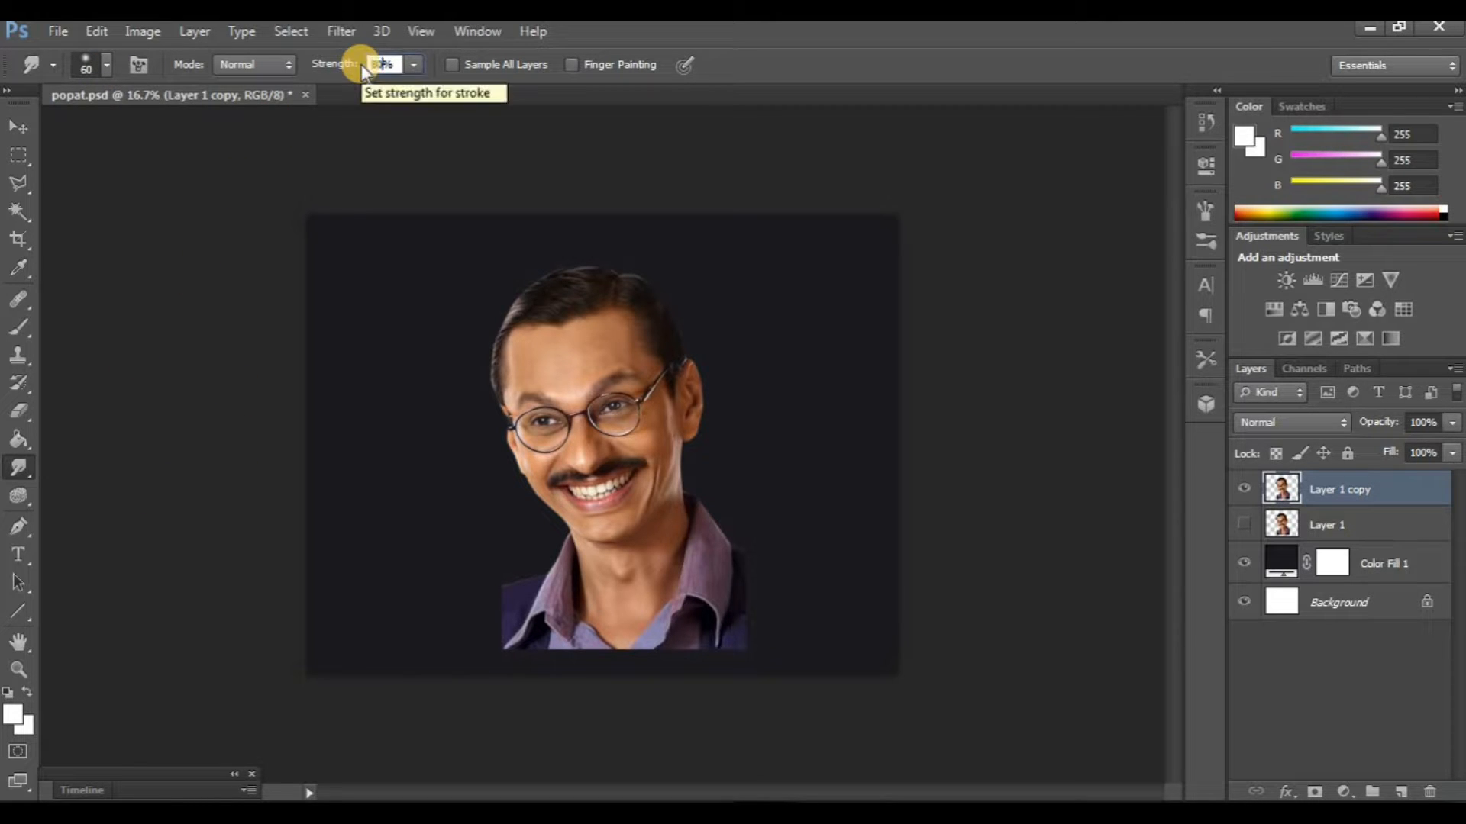
{"action": "key", "text": "Return"}
Step: Smudge along the crease at the side of the nostril with a 9 px brush and compare it with the original layer
{"action": "scroll", "coordinate": [561, 365], "scroll_direction": "up", "scroll_amount": 8}
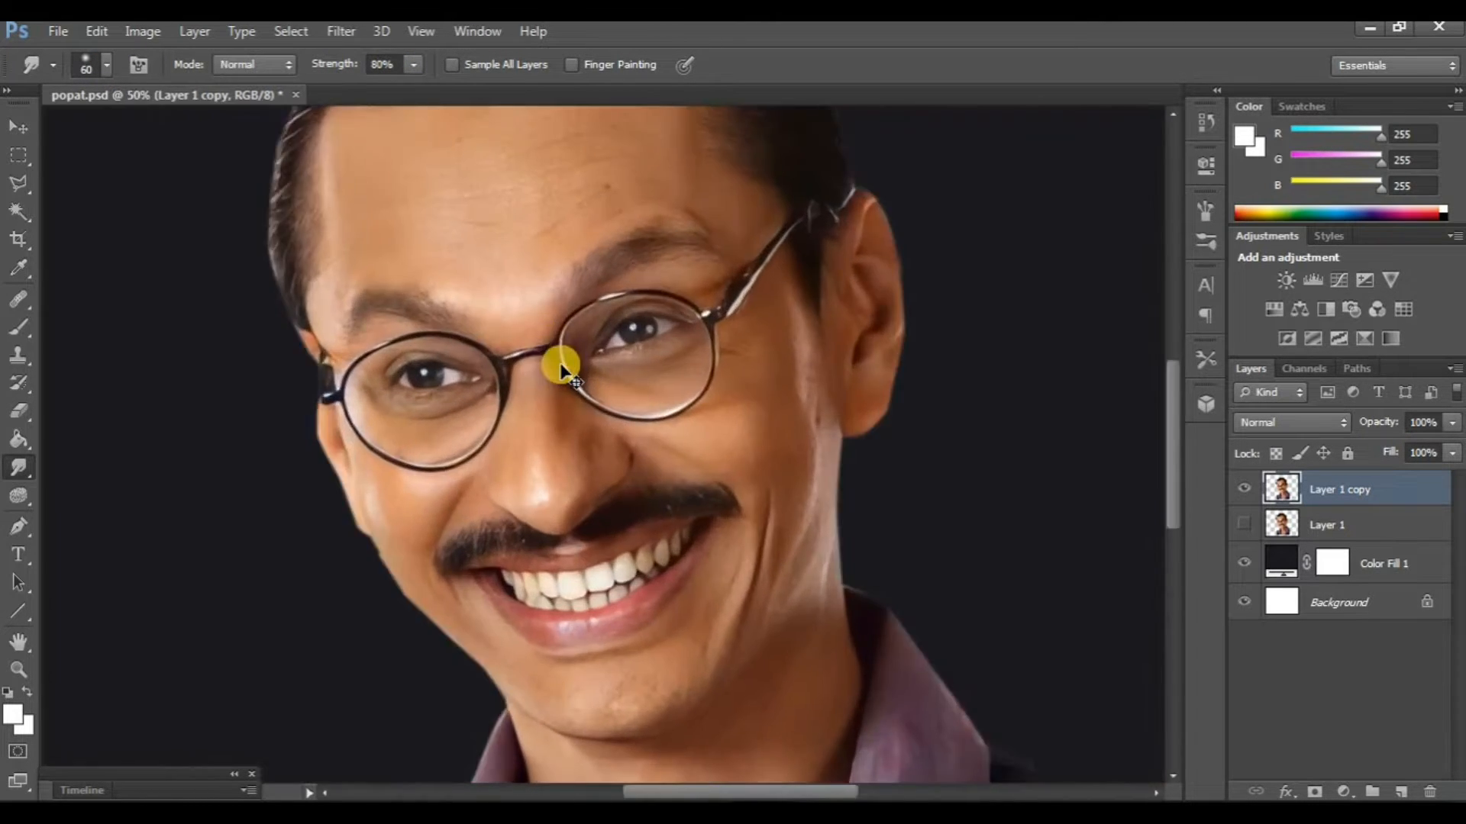
{"action": "key", "text": "bracketleft"}
{"action": "scroll", "coordinate": [631, 439], "scroll_direction": "down", "scroll_amount": 3}
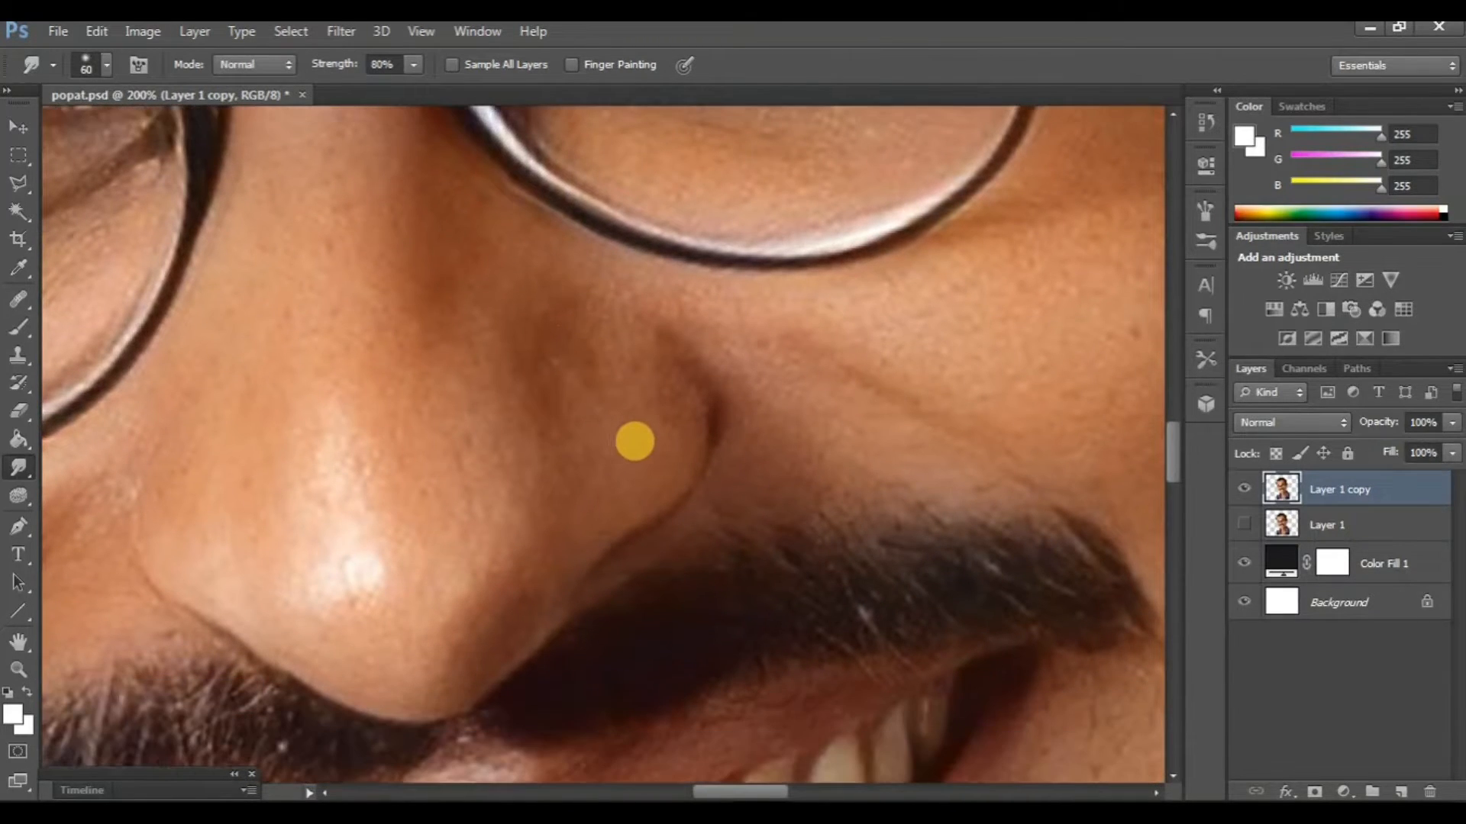
{"action": "scroll", "coordinate": [642, 465], "scroll_direction": "down", "scroll_amount": 2}
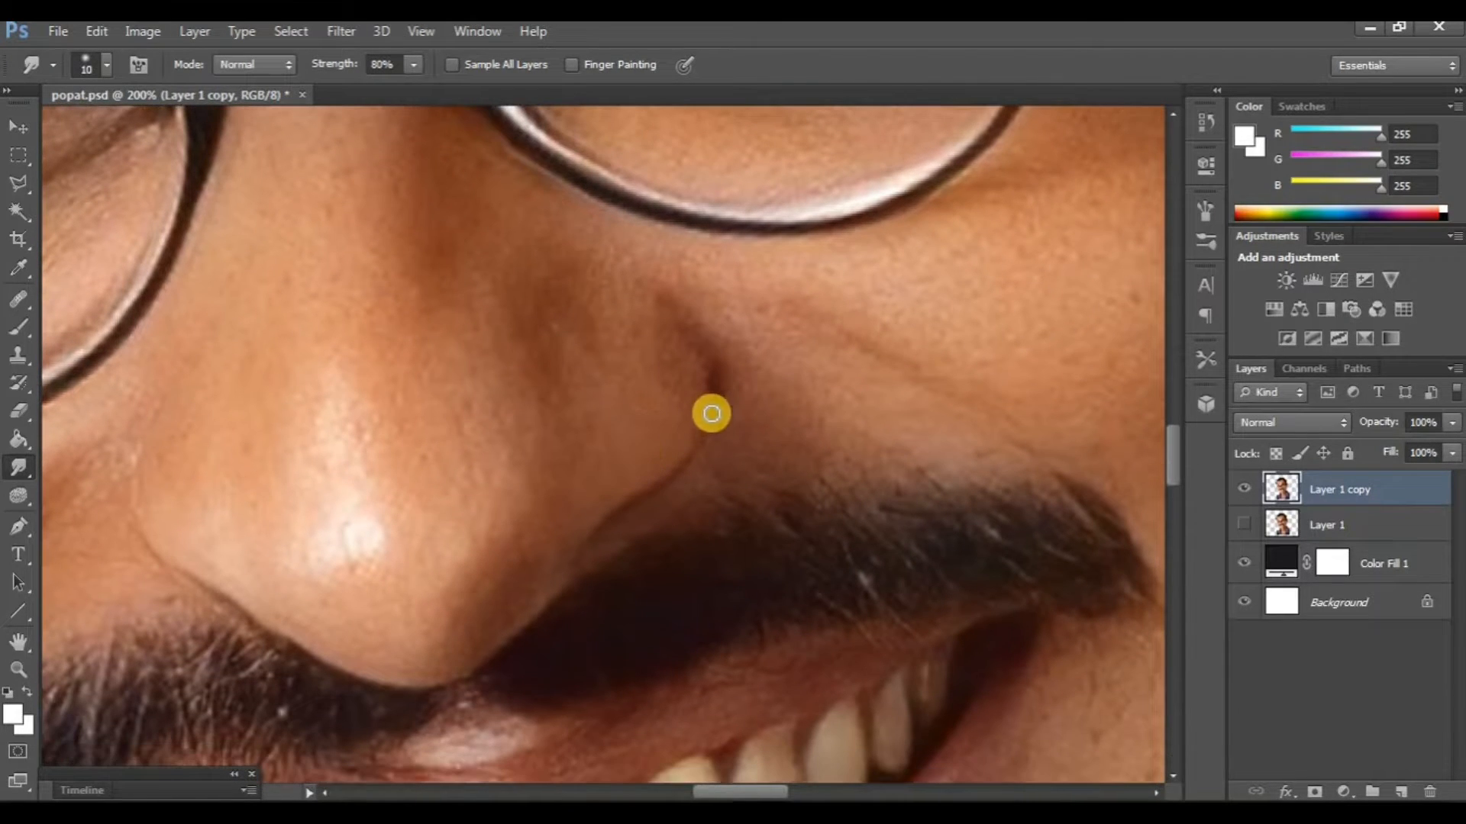
{"action": "scroll", "coordinate": [701, 352], "scroll_direction": "down", "scroll_amount": 1}
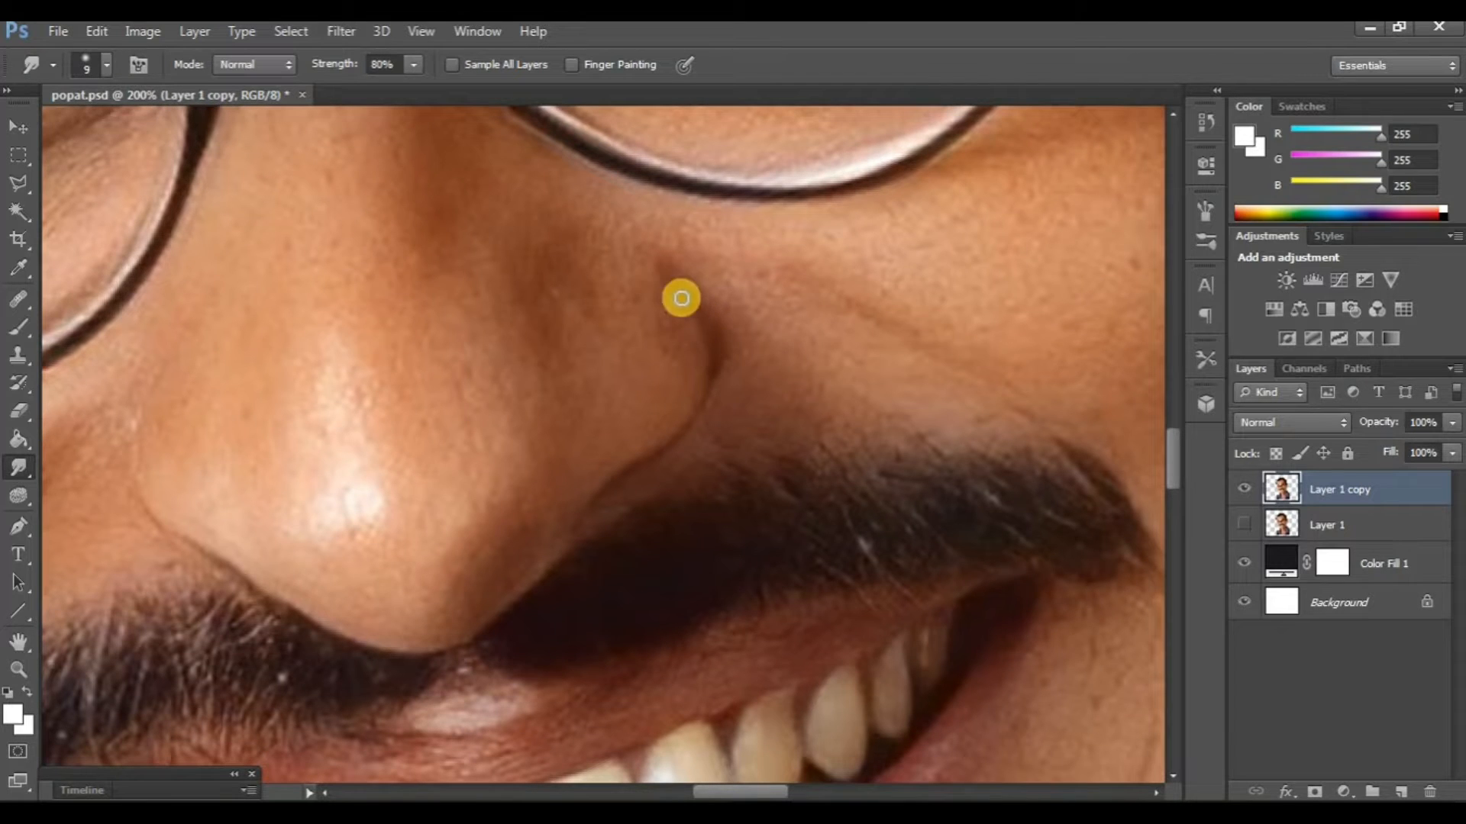
{"action": "left_click_drag", "start_coordinate": [709, 345], "coordinate": [702, 399]}
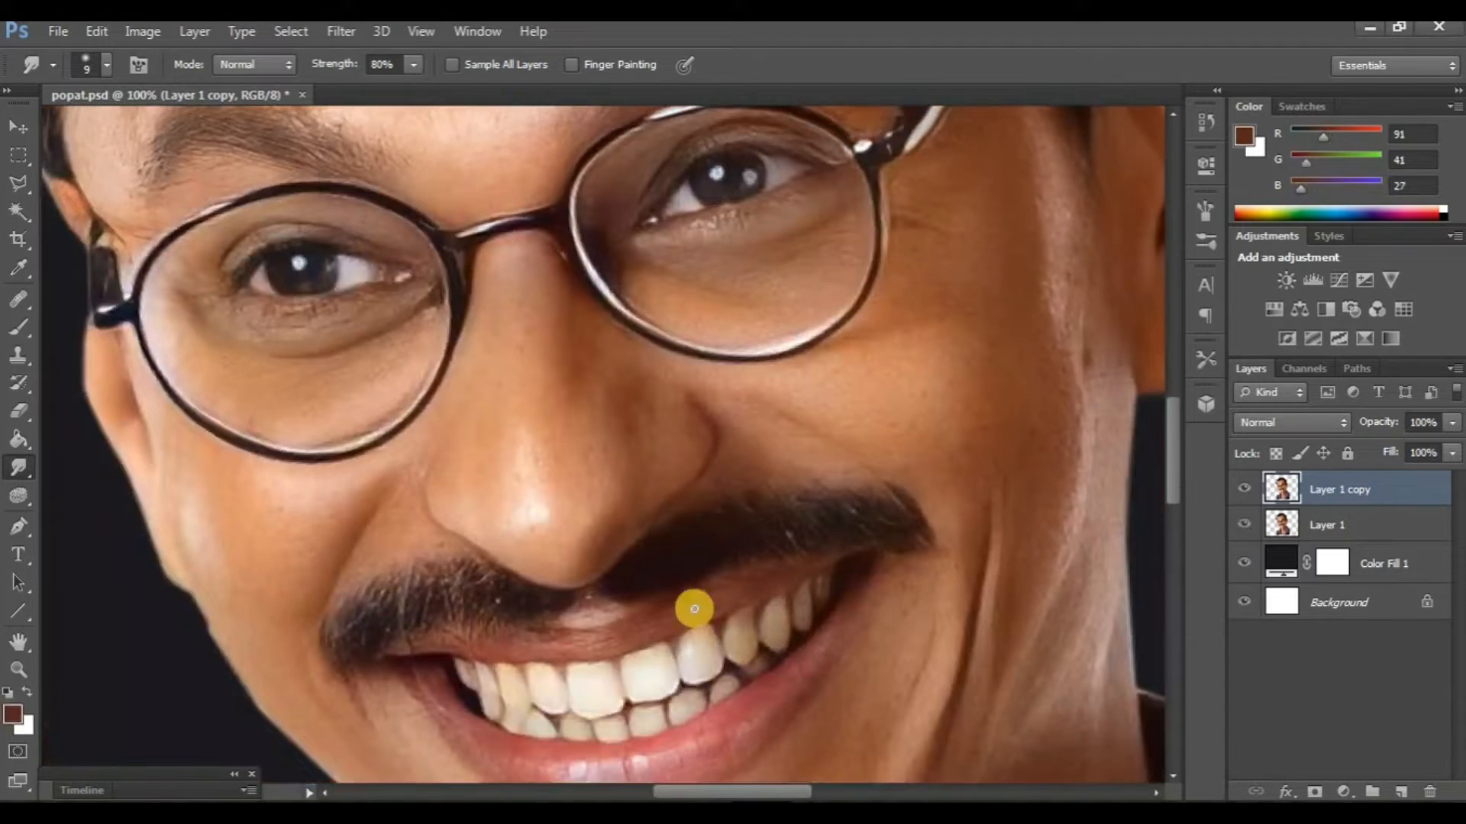
{"action": "left_click", "coordinate": [1241, 497]}
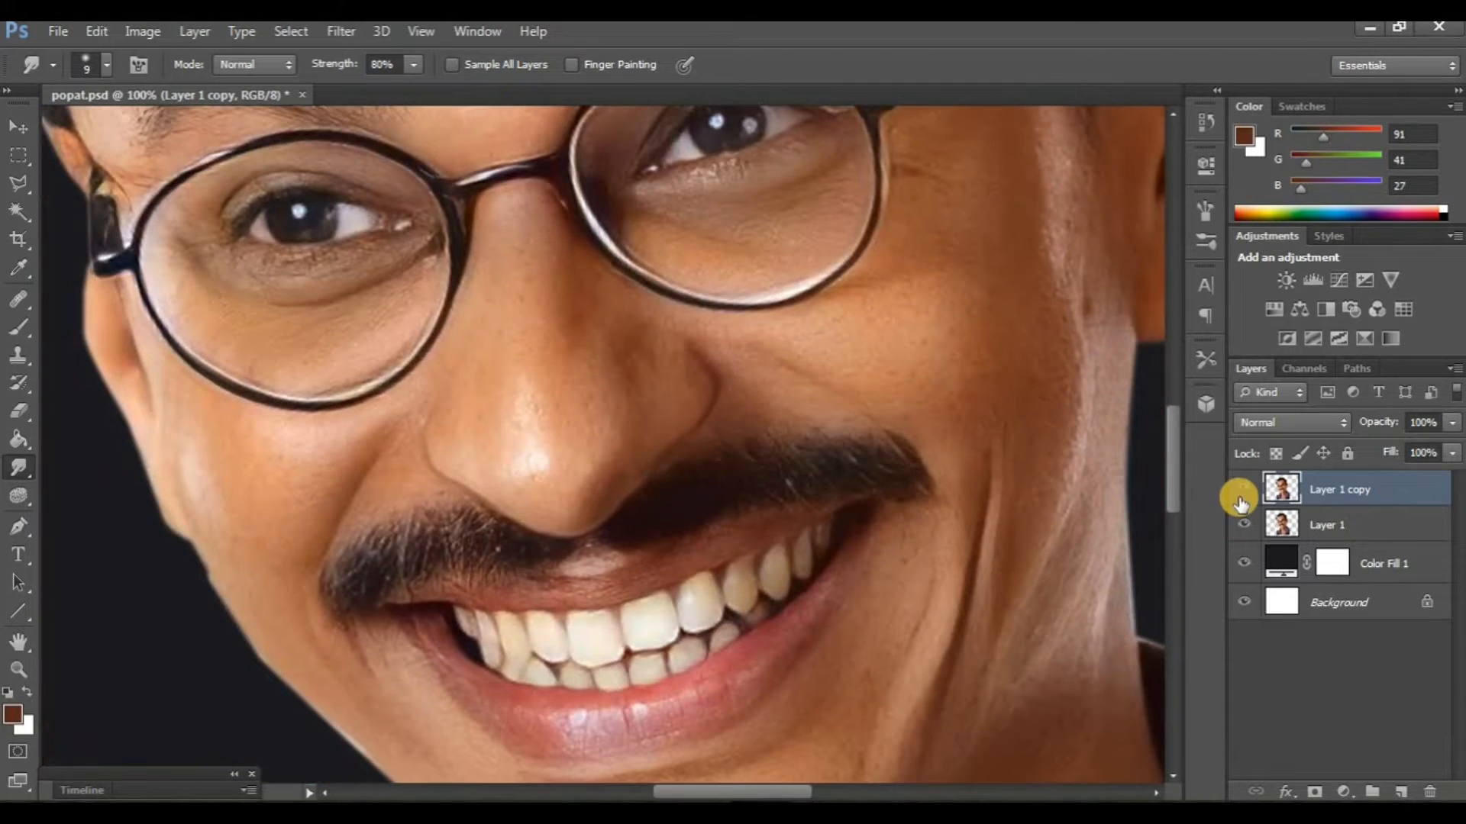
{"action": "left_click", "coordinate": [1241, 498]}
{"action": "scroll", "coordinate": [566, 559], "scroll_direction": "down", "scroll_amount": 1}
{"action": "scroll", "coordinate": [566, 558], "scroll_direction": "up", "scroll_amount": 2}
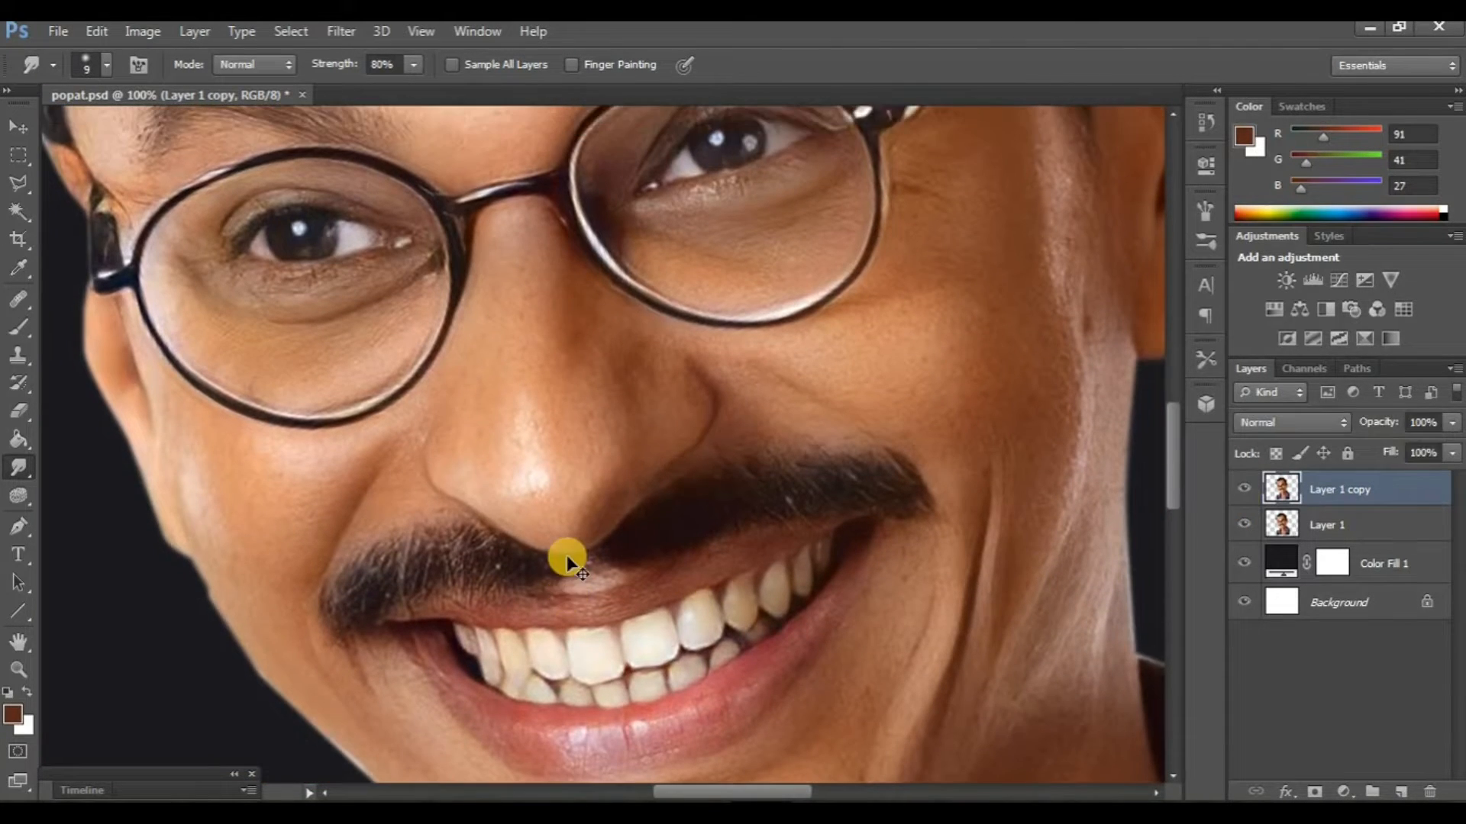
Step: Smudge the nose skin smooth from tip to bridge, using 15 px and 30 px brushes and lowering the strength to 50%
{"action": "key", "text": "ctrl+plus"}
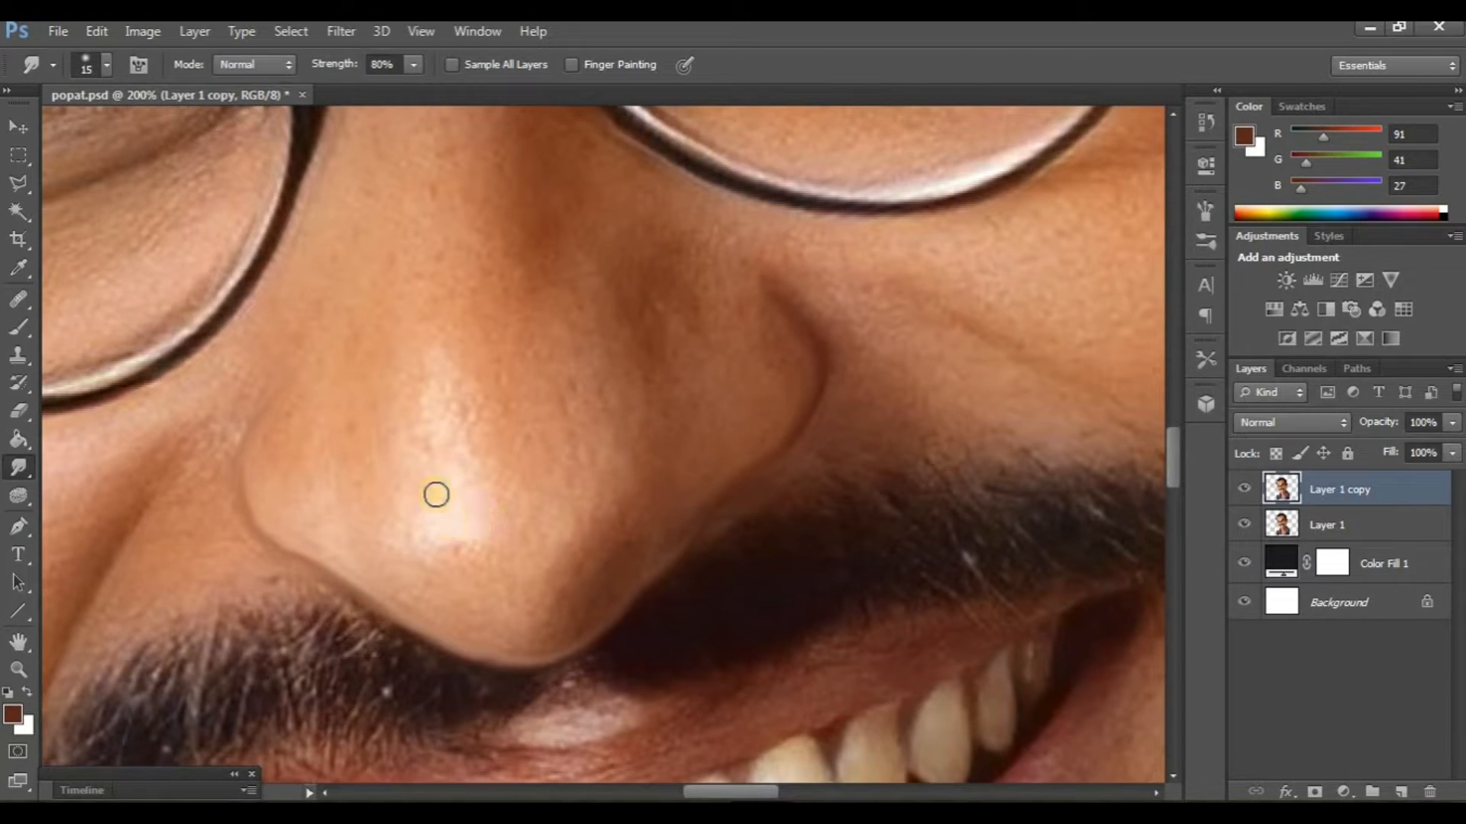
{"action": "scroll", "coordinate": [457, 478], "scroll_direction": "up", "scroll_amount": 1}
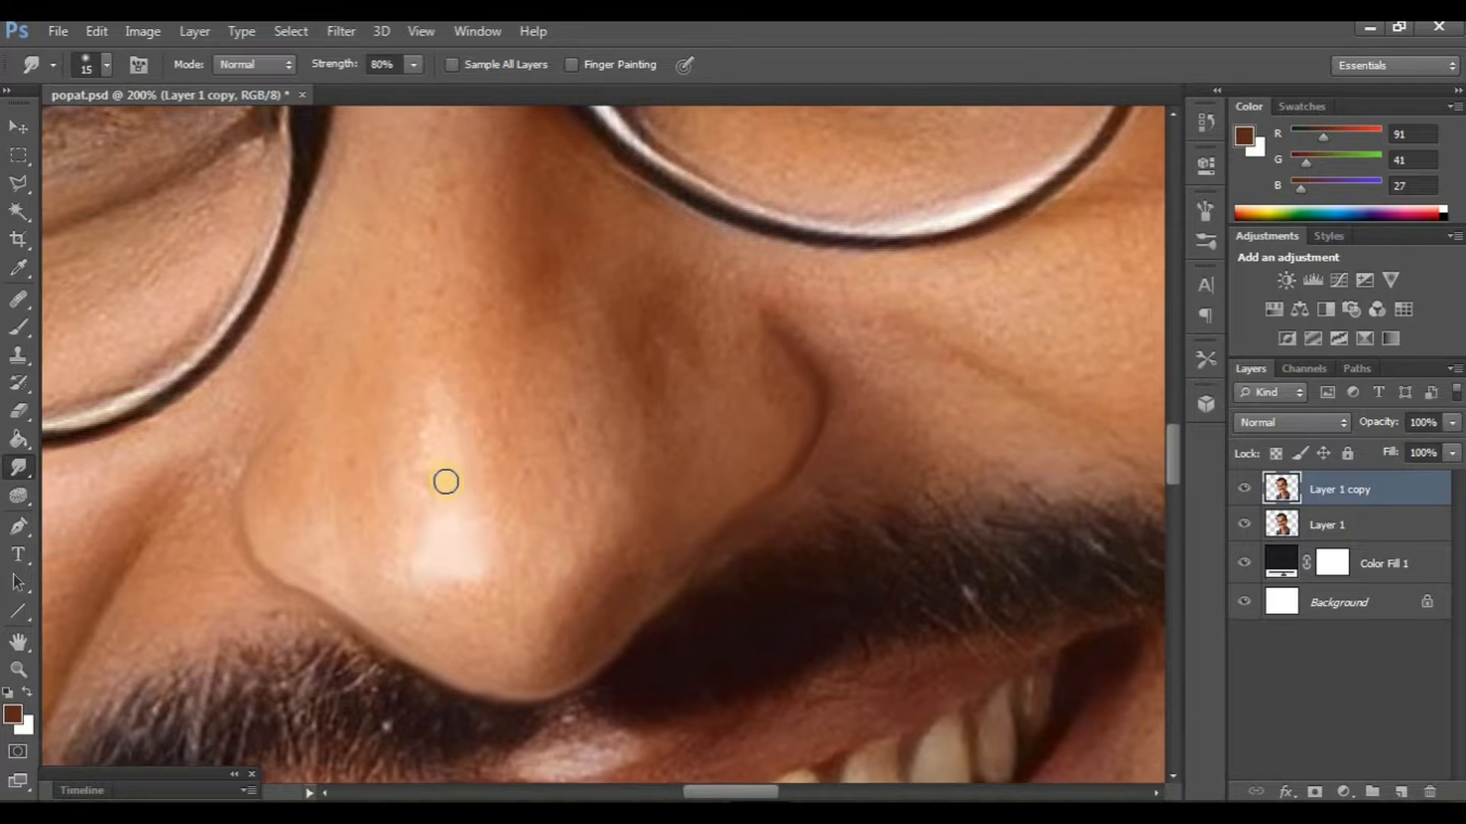
{"action": "scroll", "coordinate": [543, 553], "scroll_direction": "down", "scroll_amount": 2}
{"action": "scroll", "coordinate": [543, 552], "scroll_direction": "up", "scroll_amount": 1}
{"action": "scroll", "coordinate": [546, 556], "scroll_direction": "down", "scroll_amount": 1}
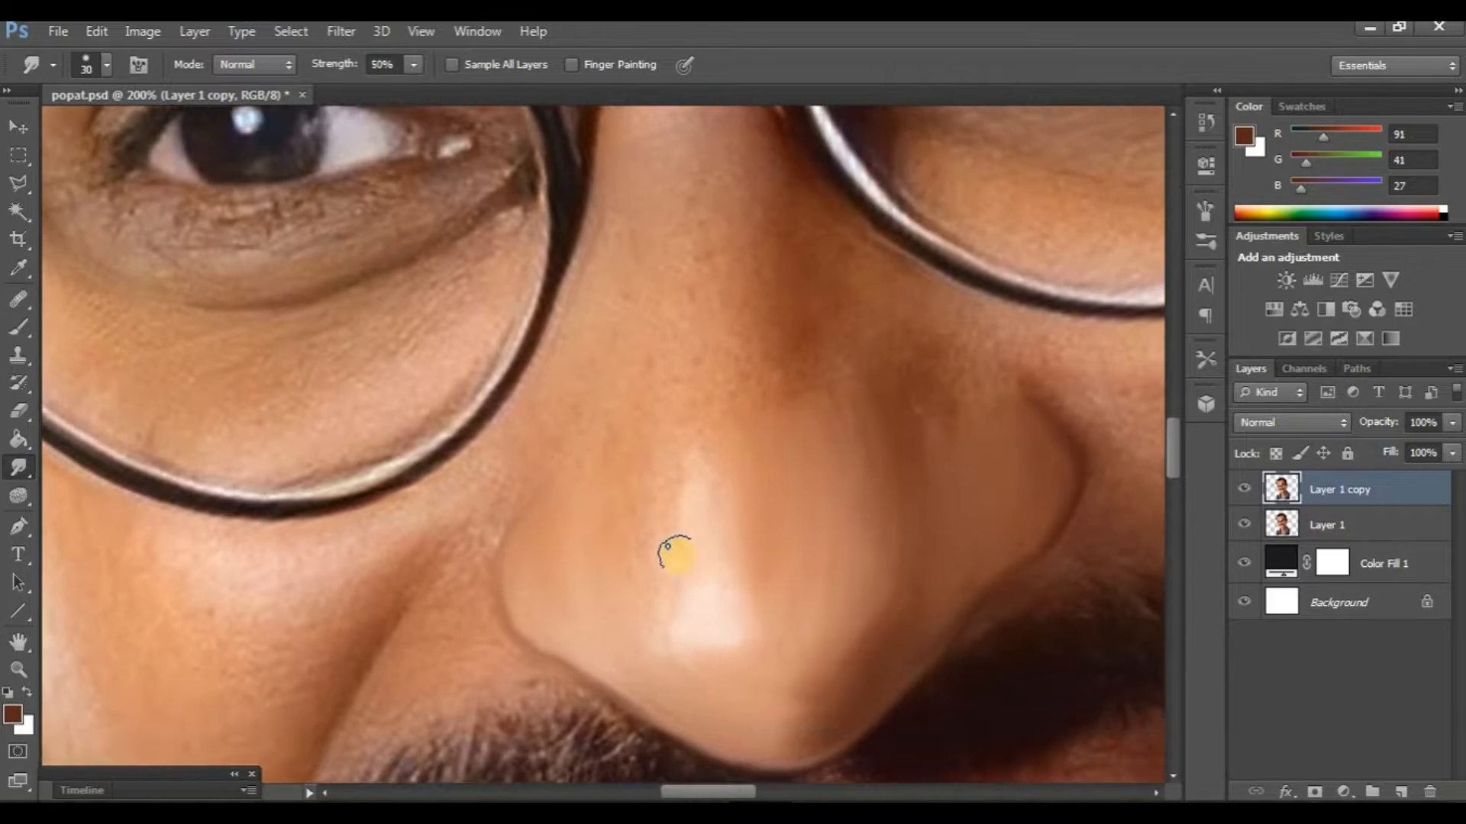
{"action": "scroll", "coordinate": [676, 569], "scroll_direction": "up", "scroll_amount": 1}
{"action": "scroll", "coordinate": [694, 599], "scroll_direction": "up", "scroll_amount": 2}
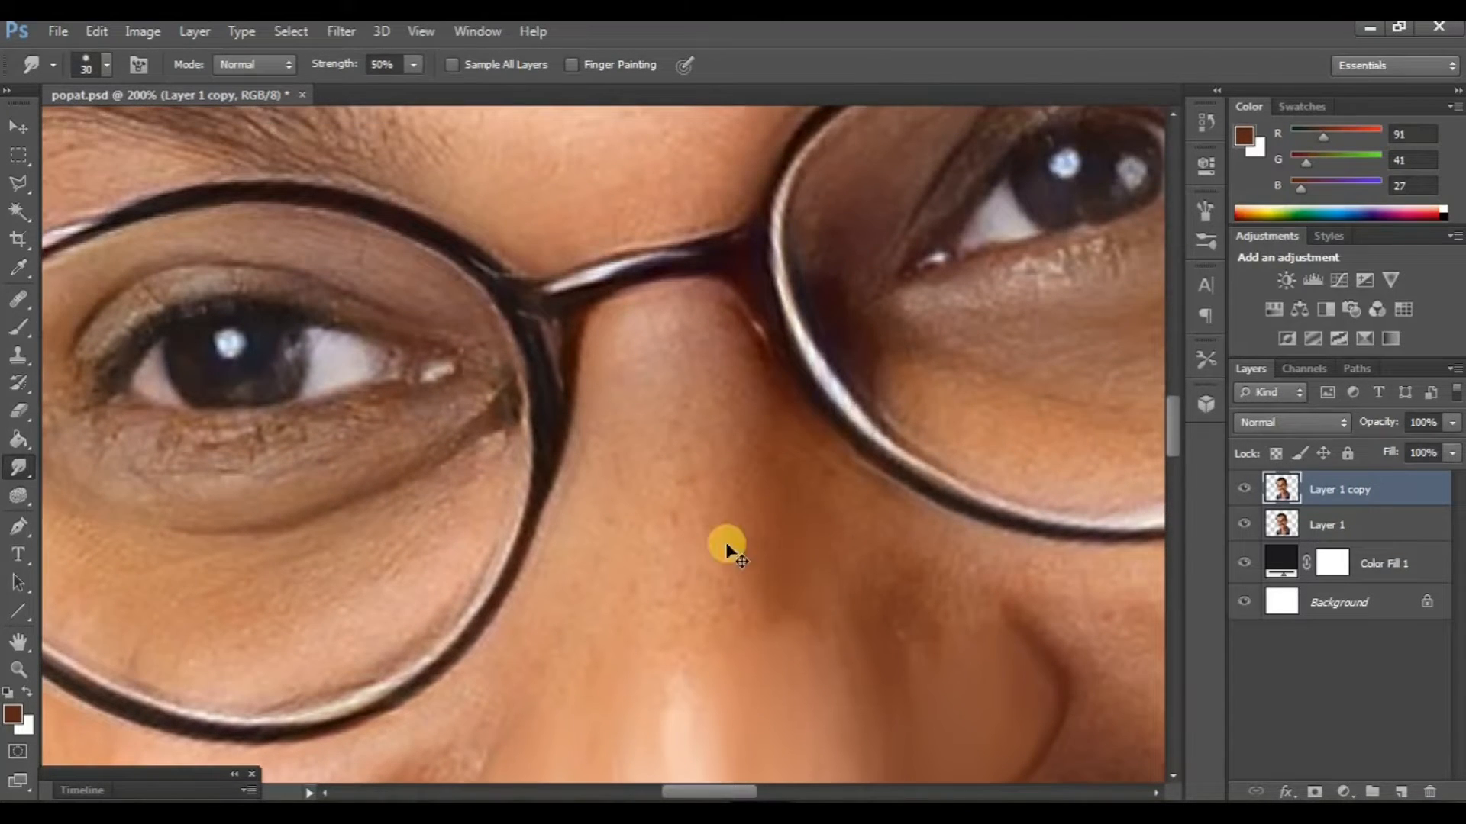
{"action": "scroll", "coordinate": [722, 547], "scroll_direction": "down", "scroll_amount": 2}
{"action": "scroll", "coordinate": [722, 547], "scroll_direction": "right", "scroll_amount": 1}
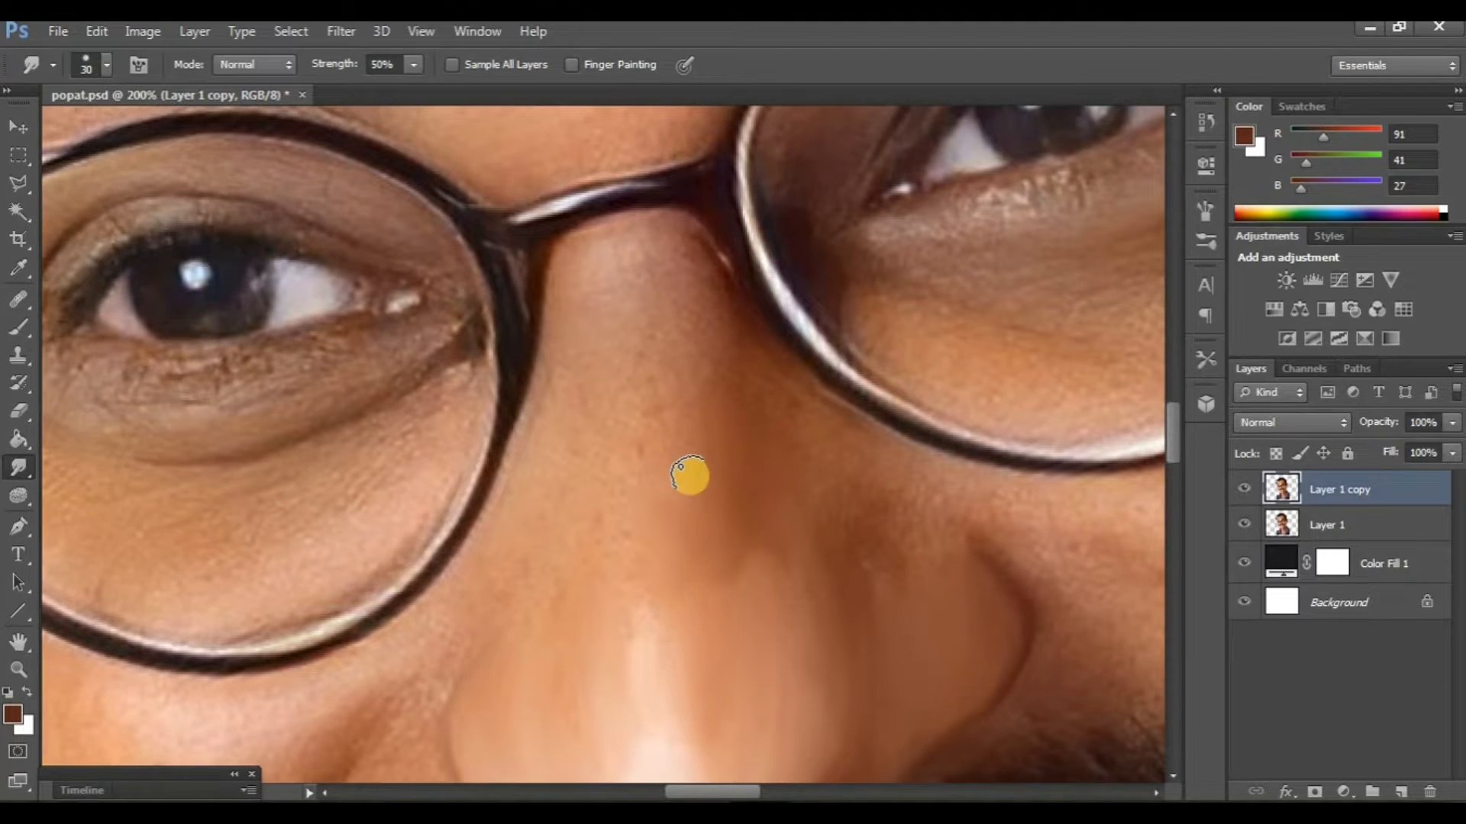
{"action": "scroll", "coordinate": [775, 660], "scroll_direction": "down", "scroll_amount": 8}
{"action": "scroll", "coordinate": [775, 660], "scroll_direction": "right", "scroll_amount": 3}
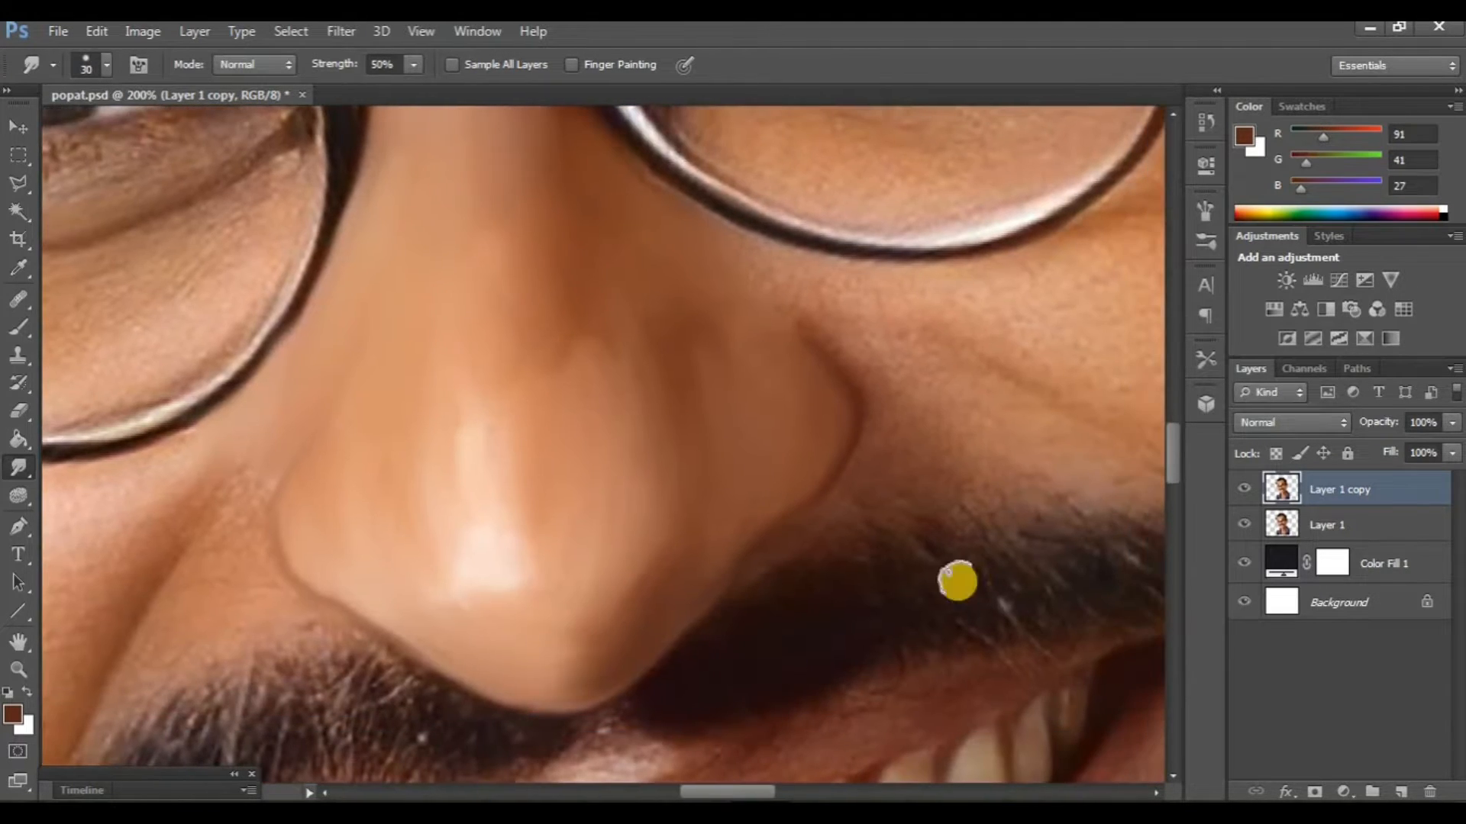
Step: Compare the smoothed nose with the original by toggling the visibility of Layer 1 copy at close and wider zoom
{"action": "left_click", "coordinate": [1242, 490]}
{"action": "left_click", "coordinate": [1238, 490]}
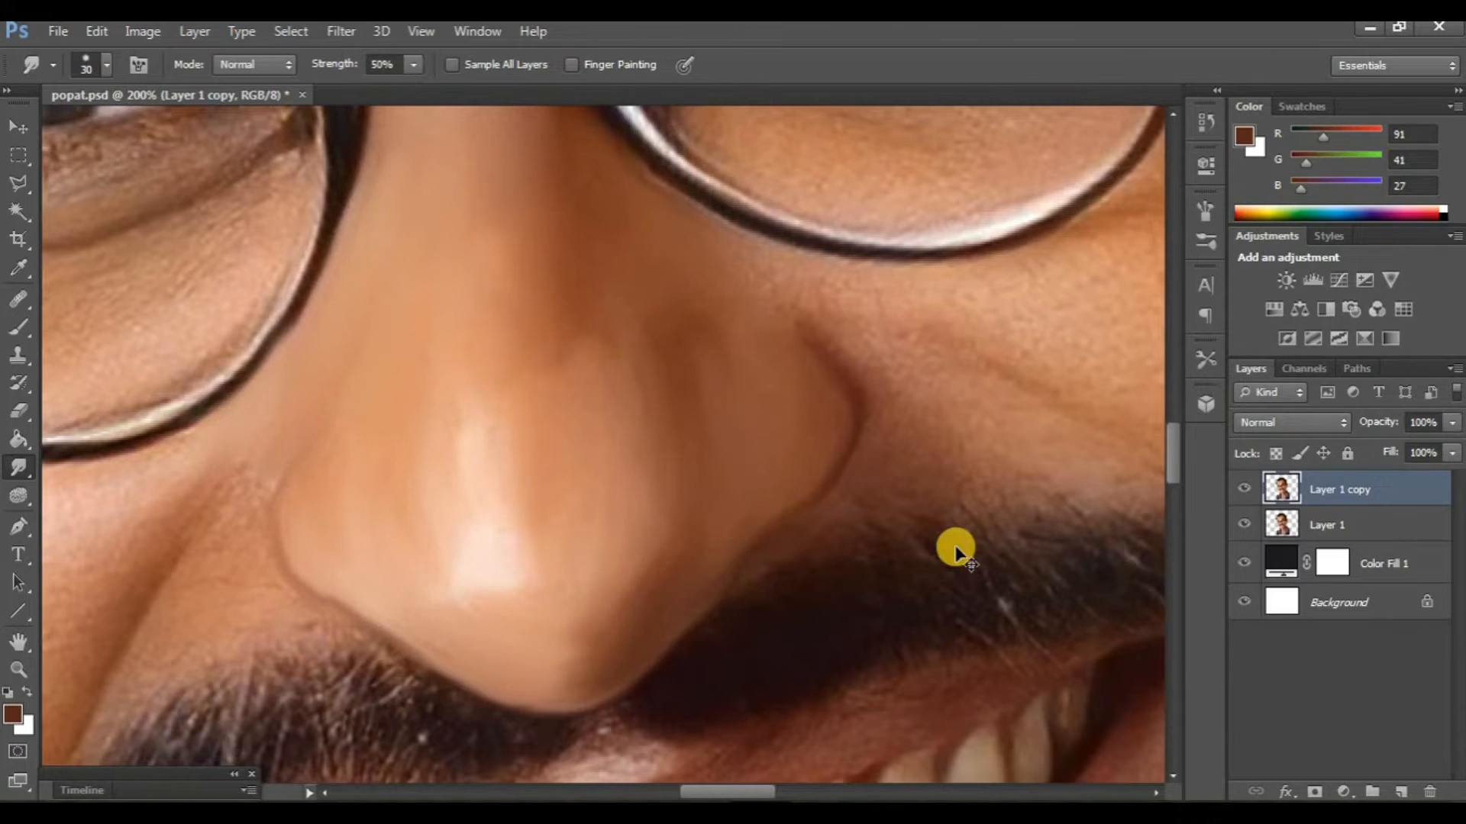
{"action": "key", "text": "ctrl+minus"}
{"action": "scroll", "coordinate": [956, 548], "scroll_direction": "up", "scroll_amount": 2}
{"action": "left_click", "coordinate": [1243, 496]}
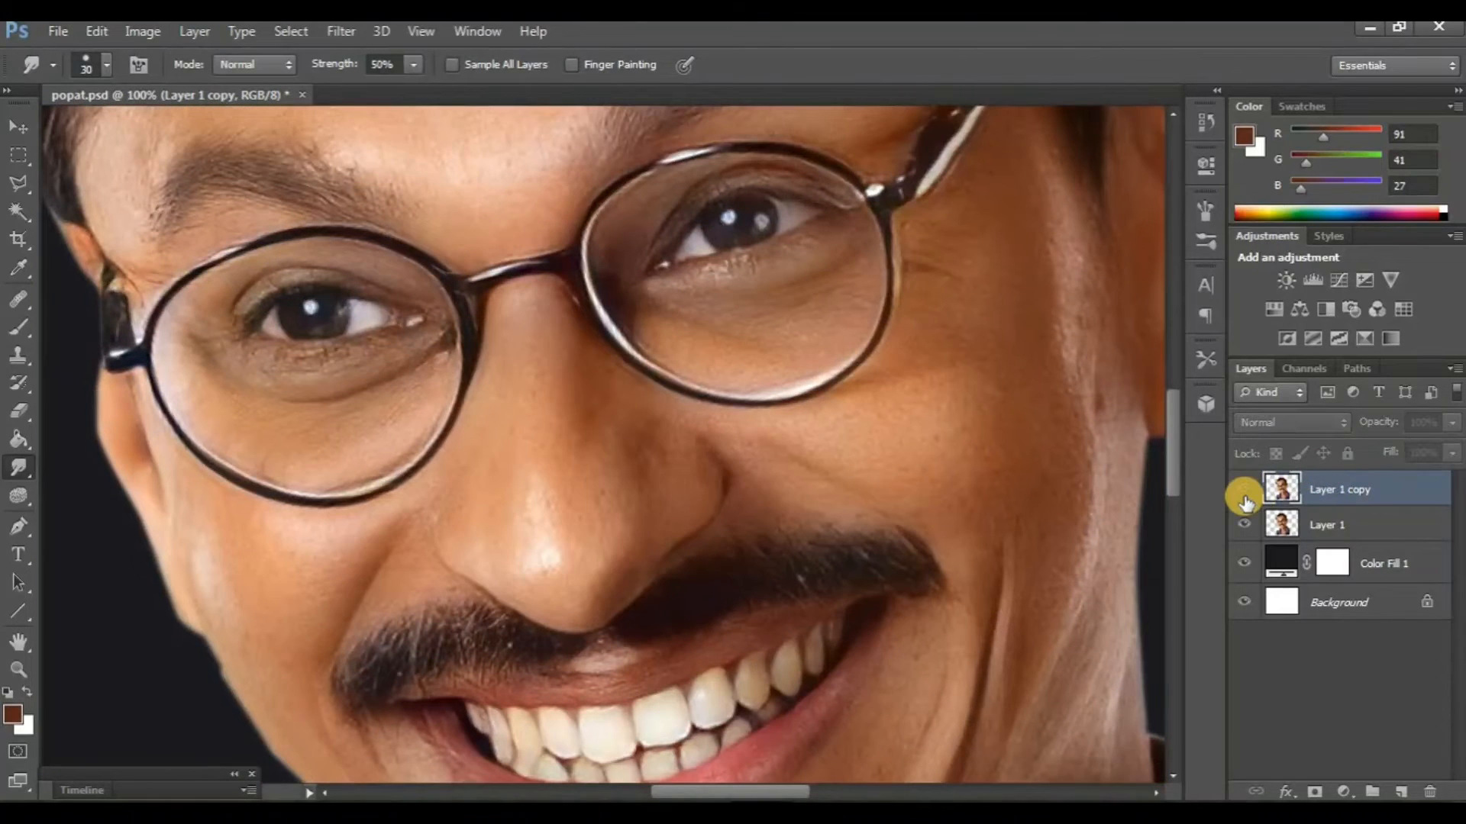
{"action": "left_click", "coordinate": [1245, 496]}
{"action": "scroll", "coordinate": [656, 599], "scroll_direction": "up", "scroll_amount": 2}
{"action": "scroll", "coordinate": [651, 599], "scroll_direction": "down", "scroll_amount": 3}
{"action": "scroll", "coordinate": [473, 569], "scroll_direction": "left", "scroll_amount": 1}
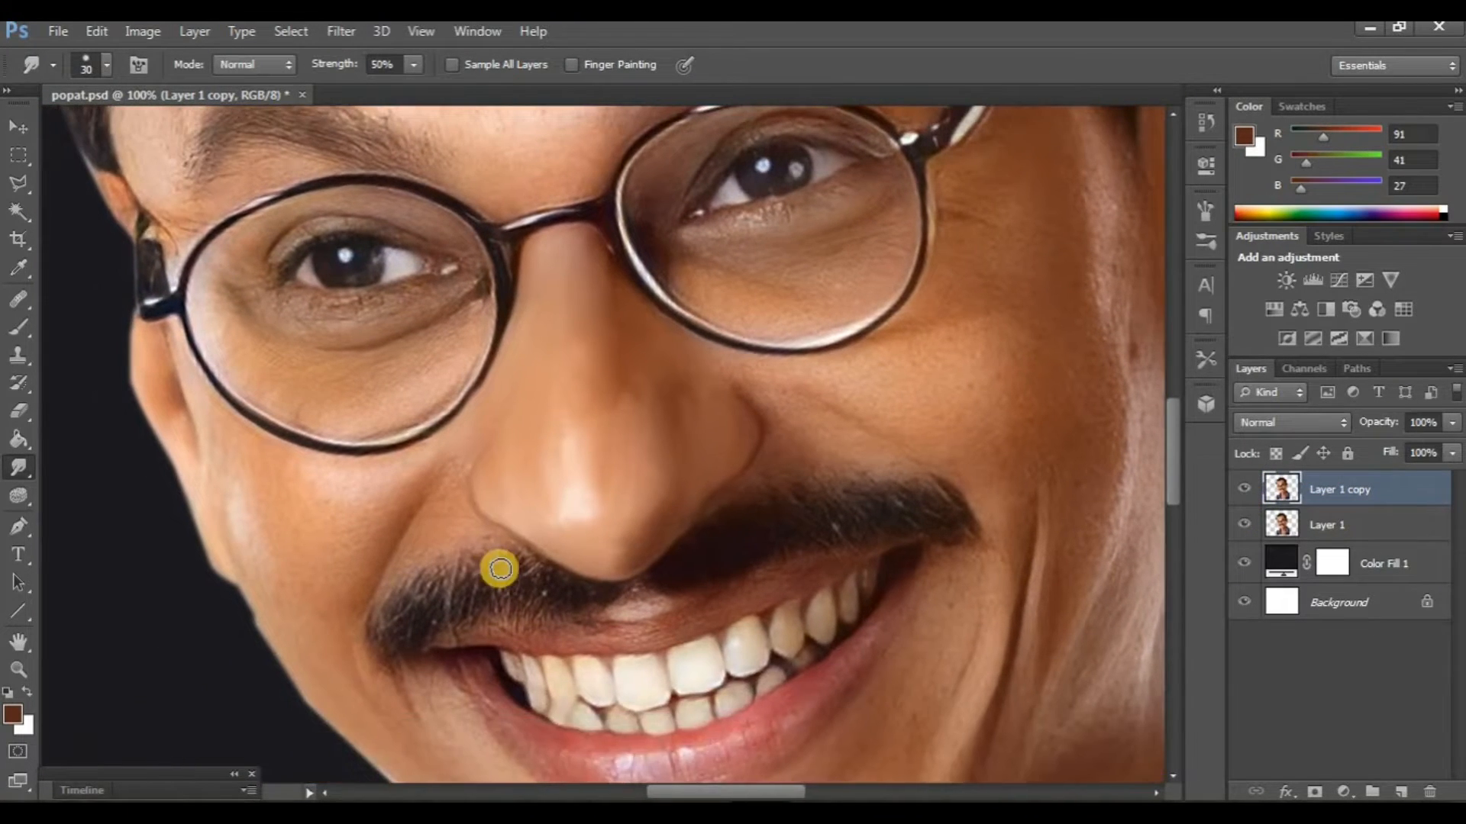
{"action": "scroll", "coordinate": [498, 567], "scroll_direction": "up", "scroll_amount": 3}
Step: Choose a brush tip from the presets for the Smudge tool and set its strength to 80%
{"action": "left_click", "coordinate": [111, 67]}
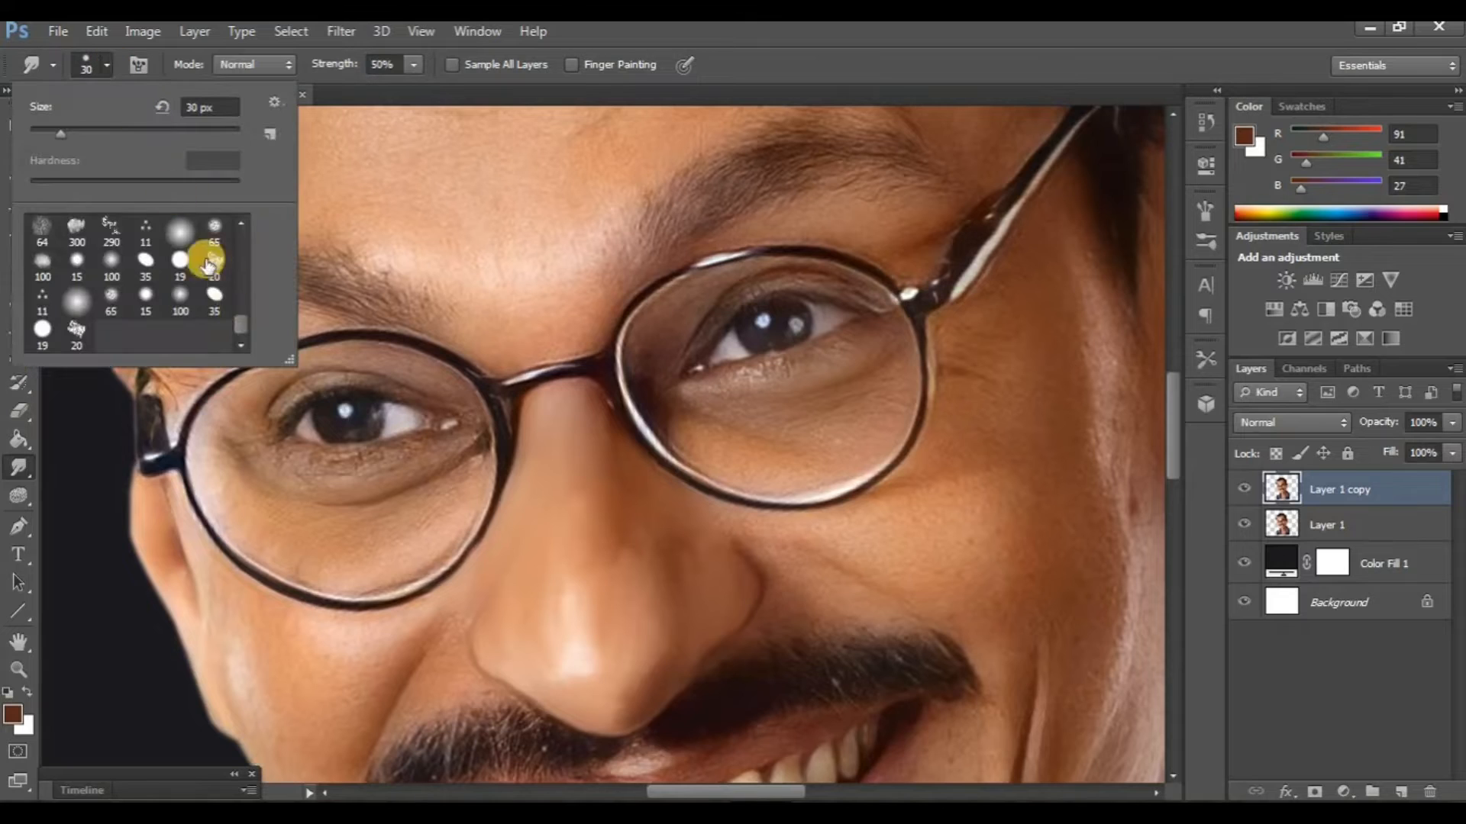
{"action": "left_click_drag", "start_coordinate": [237, 302], "coordinate": [237, 227]}
{"action": "double_click", "coordinate": [178, 235]}
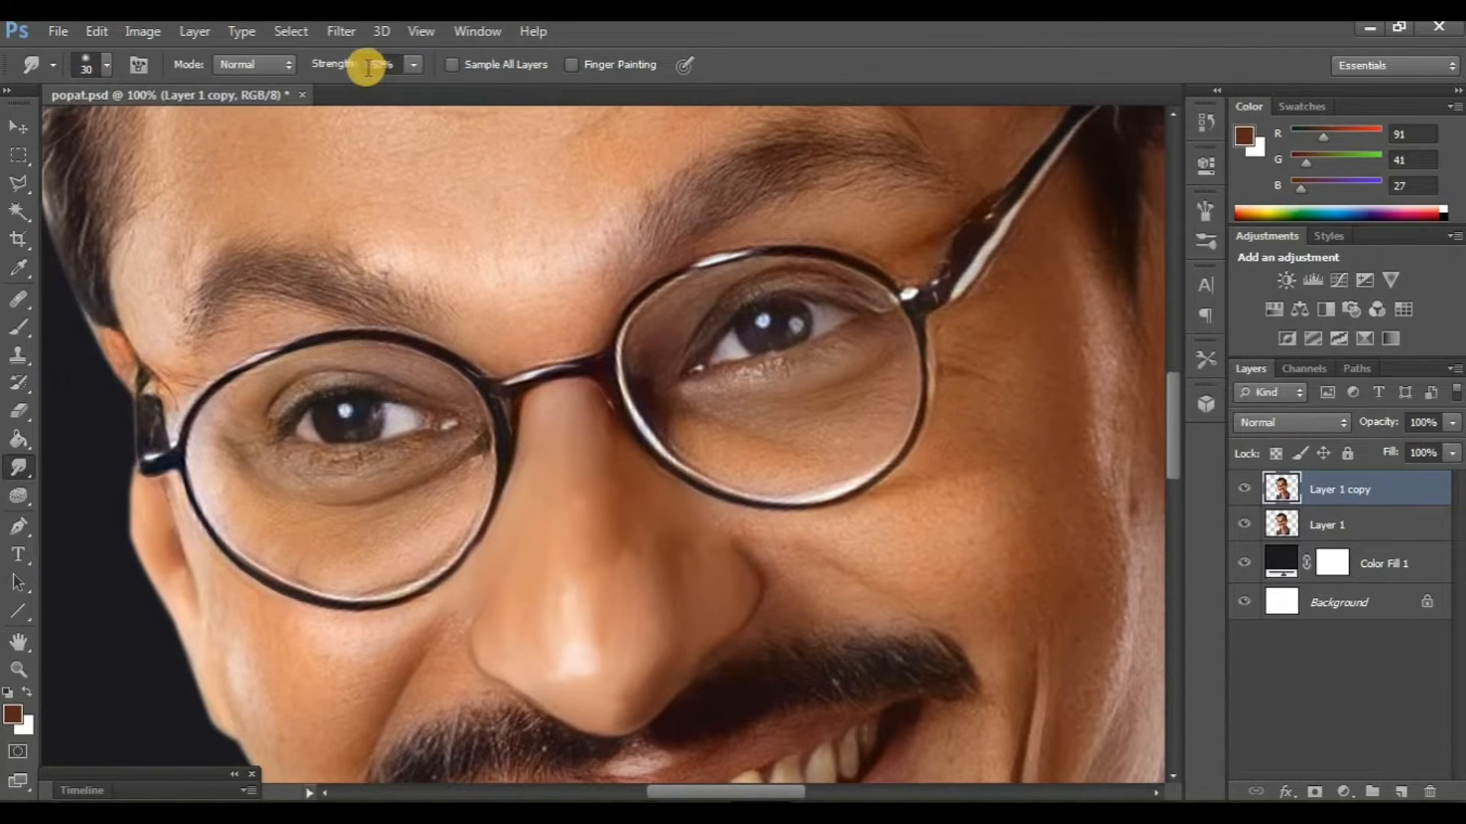
{"action": "type", "text": "80"}
{"action": "key", "text": "Return"}
Step: Reduce the Smudge brush to 7 px and smudge along the smile crease from the moustache's outer end up towards the nose
{"action": "scroll", "coordinate": [489, 637], "scroll_direction": "down", "scroll_amount": 3}
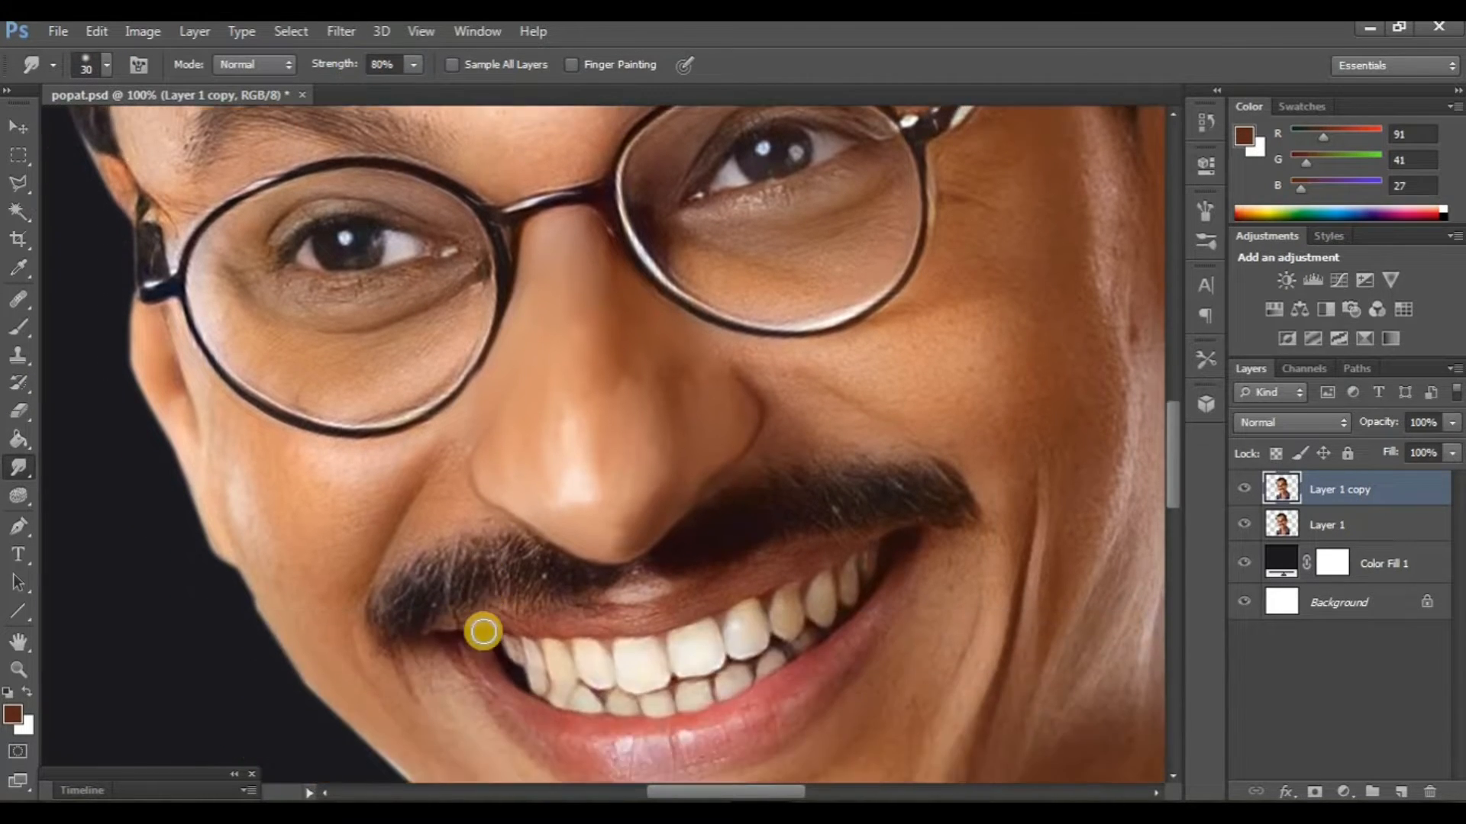
{"action": "key", "text": "ctrl+plus"}
{"action": "scroll", "coordinate": [458, 562], "scroll_direction": "left", "scroll_amount": 3}
{"action": "scroll", "coordinate": [468, 553], "scroll_direction": "down", "scroll_amount": 2}
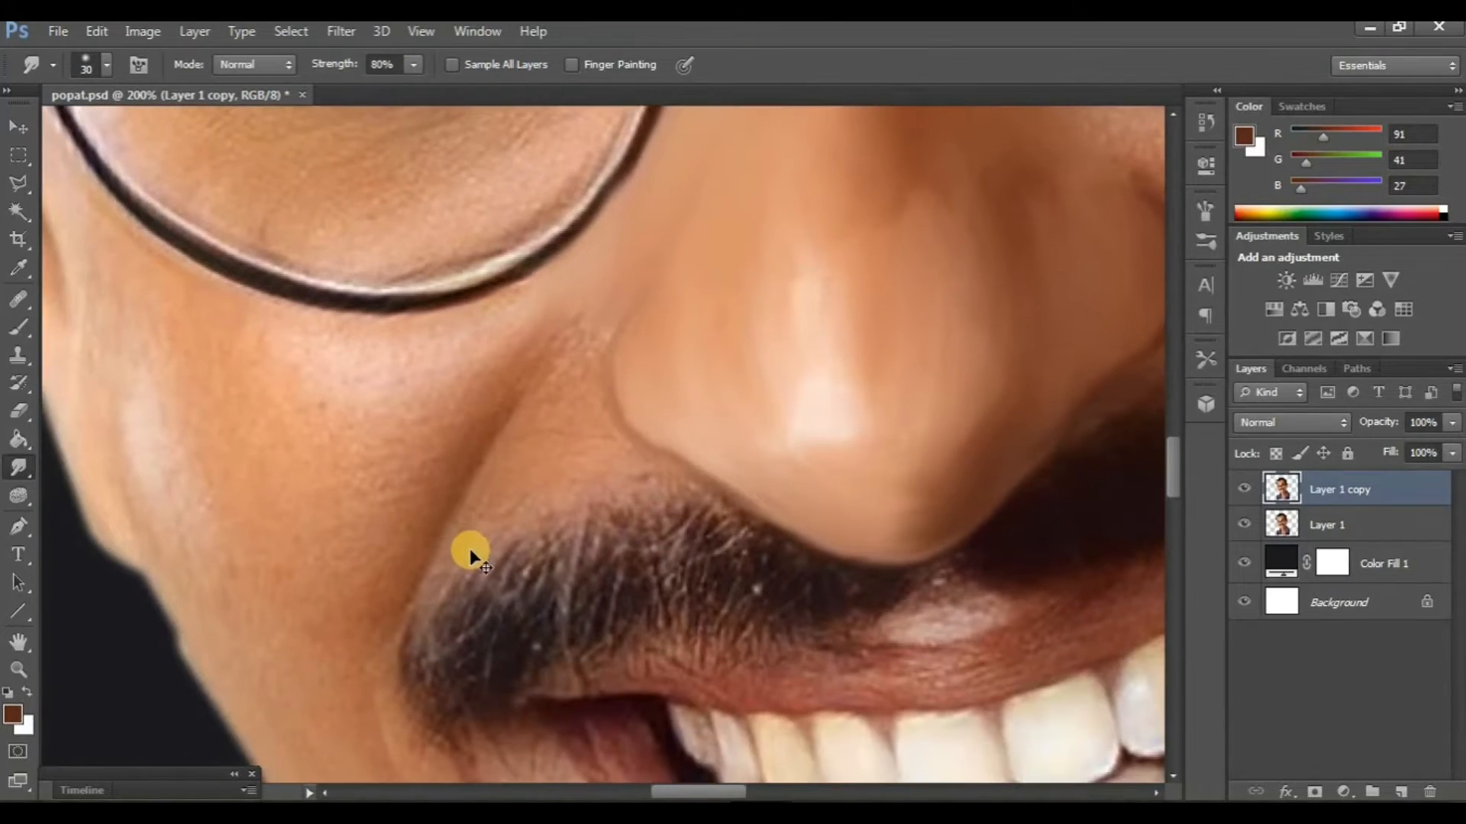
{"action": "scroll", "coordinate": [464, 513], "scroll_direction": "down", "scroll_amount": 2}
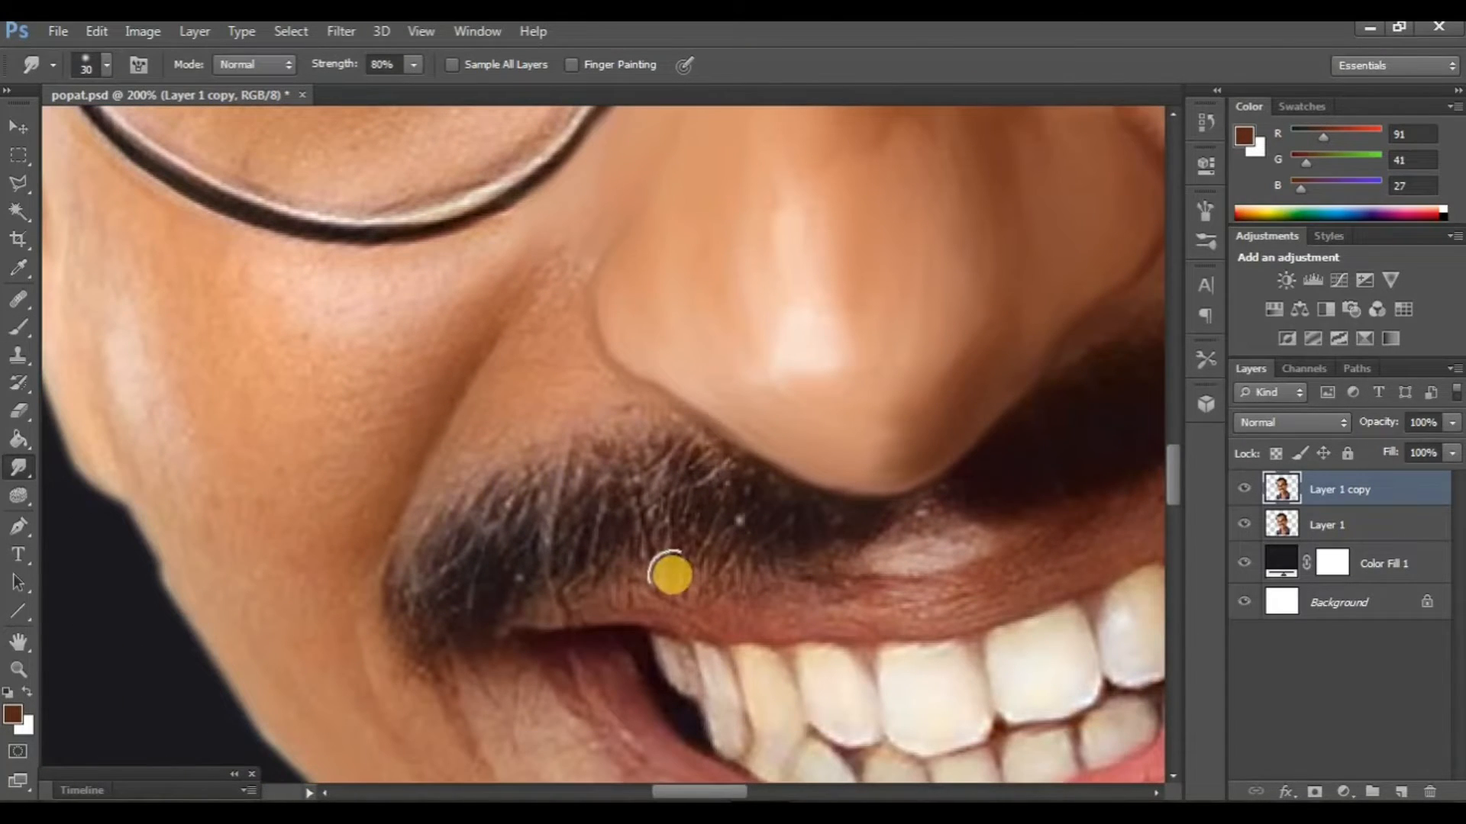
{"action": "key", "text": "bracketleft"}
{"action": "key", "text": "bracketleft"}
{"action": "key", "text": "bracketleft"}
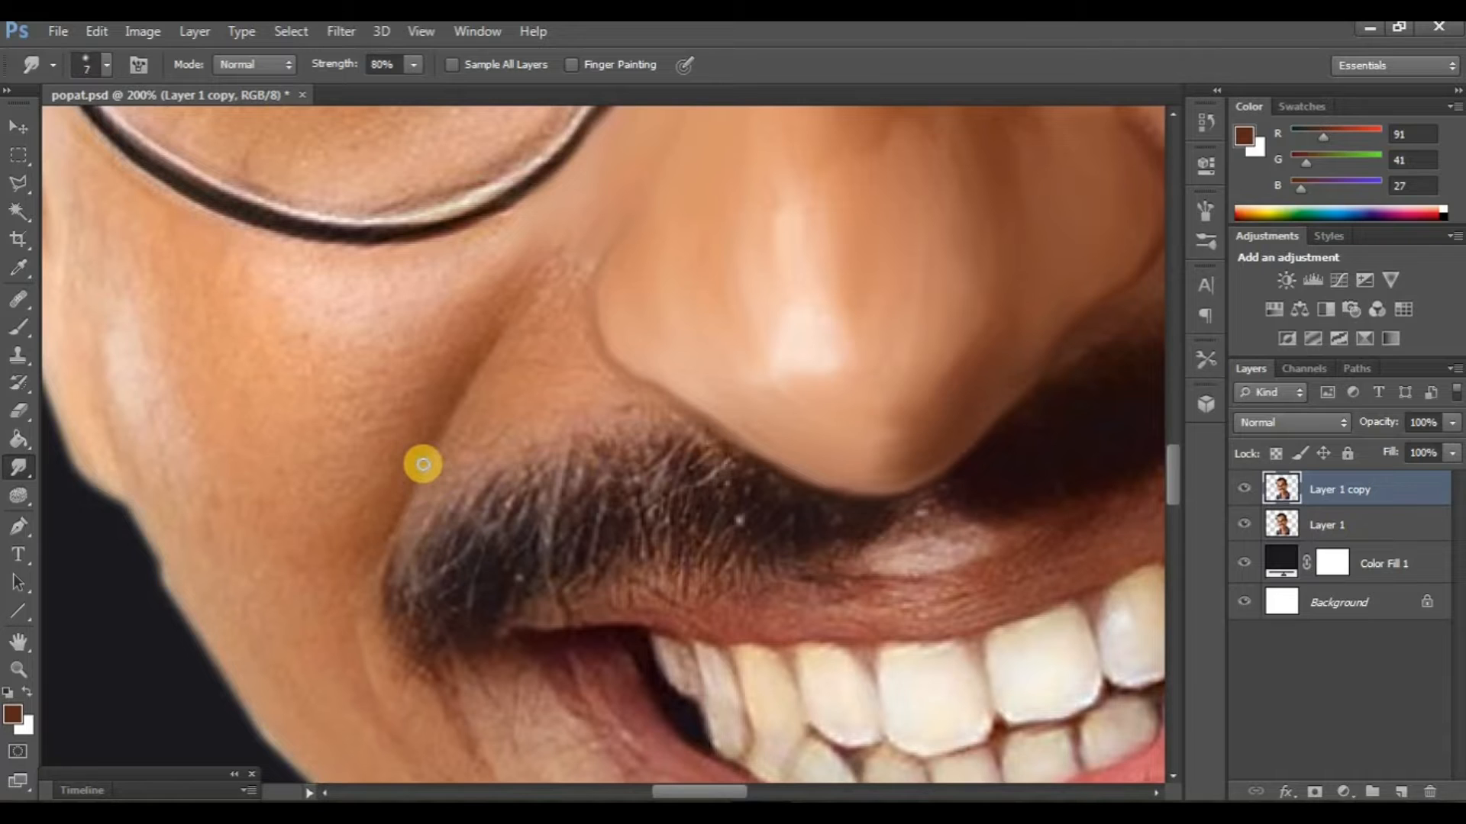
{"action": "mouse_move", "coordinate": [394, 533]}
{"action": "left_mouse_down"}
{"action": "mouse_move", "coordinate": [501, 327]}
{"action": "mouse_move", "coordinate": [447, 401]}
{"action": "mouse_move", "coordinate": [403, 519]}
{"action": "mouse_move", "coordinate": [457, 393]}
{"action": "mouse_move", "coordinate": [541, 286]}
{"action": "mouse_move", "coordinate": [468, 382]}
{"action": "mouse_move", "coordinate": [403, 531]}
{"action": "mouse_move", "coordinate": [474, 372]}
{"action": "mouse_move", "coordinate": [544, 289]}
{"action": "left_mouse_up"}
Step: Smudge the upper lash line and lower lid edge of the eye behind the left lens with an 8 px brush
{"action": "scroll", "coordinate": [576, 615], "scroll_direction": "up", "scroll_amount": 5}
{"action": "scroll", "coordinate": [576, 615], "scroll_direction": "right", "scroll_amount": 2}
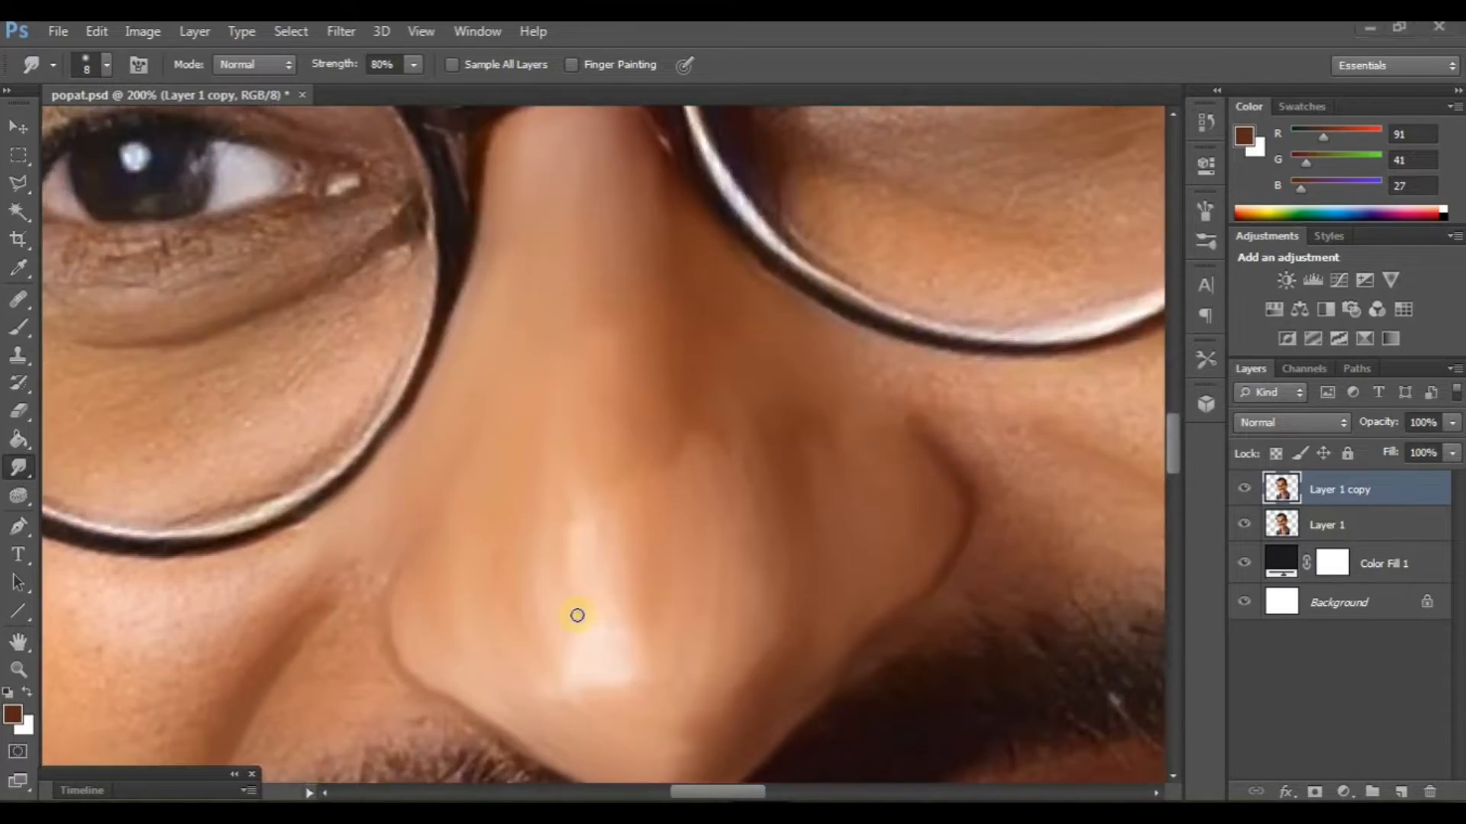
{"action": "scroll", "coordinate": [428, 594], "scroll_direction": "up", "scroll_amount": 5}
{"action": "scroll", "coordinate": [420, 600], "scroll_direction": "left", "scroll_amount": 3}
{"action": "scroll", "coordinate": [424, 591], "scroll_direction": "down", "scroll_amount": 1}
{"action": "scroll", "coordinate": [424, 588], "scroll_direction": "left", "scroll_amount": 3}
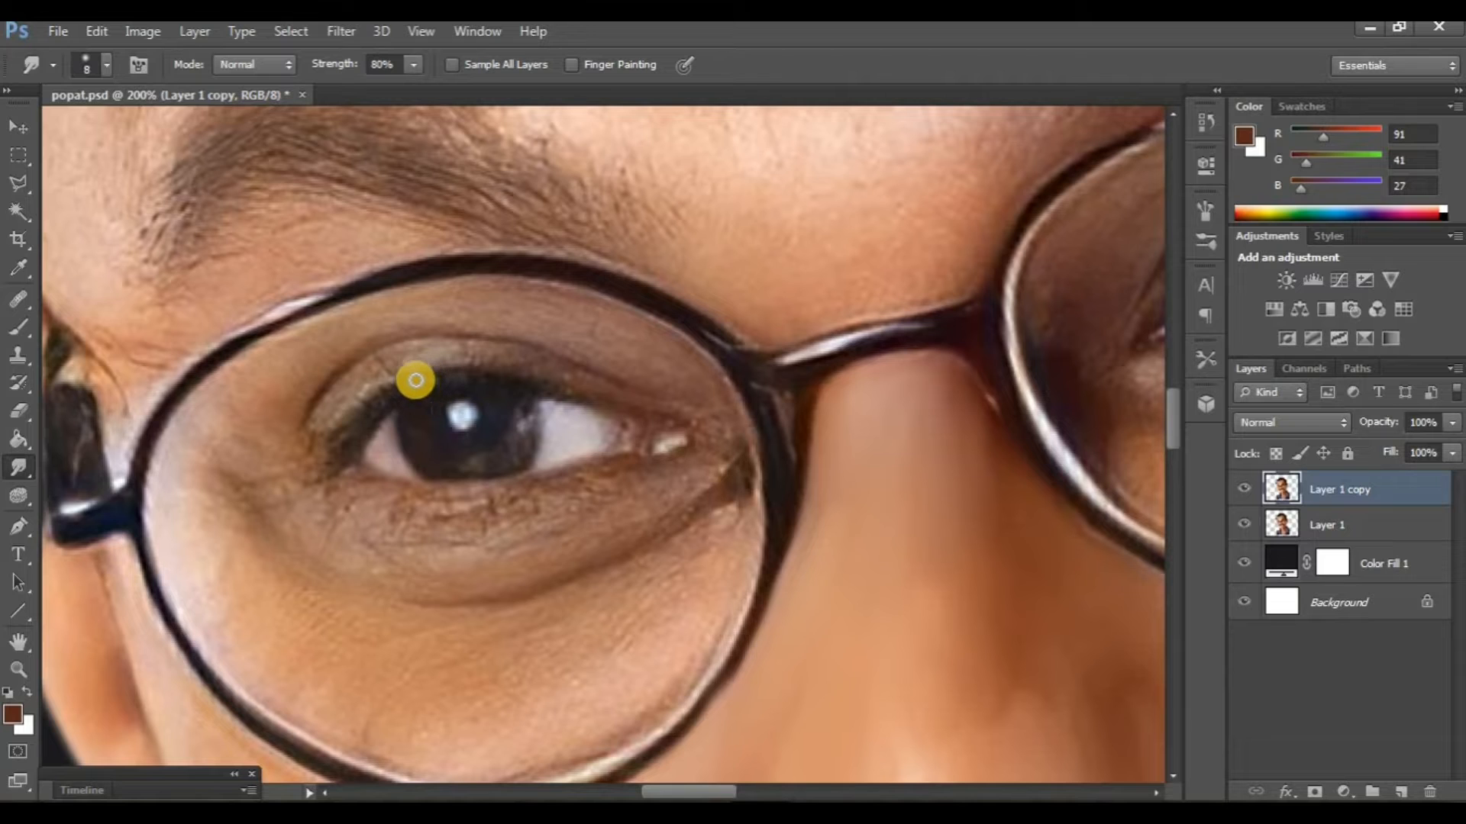
{"action": "mouse_move", "coordinate": [415, 379]}
{"action": "left_mouse_down"}
{"action": "mouse_move", "coordinate": [337, 455]}
{"action": "mouse_move", "coordinate": [408, 392]}
{"action": "mouse_move", "coordinate": [541, 391]}
{"action": "left_mouse_up"}
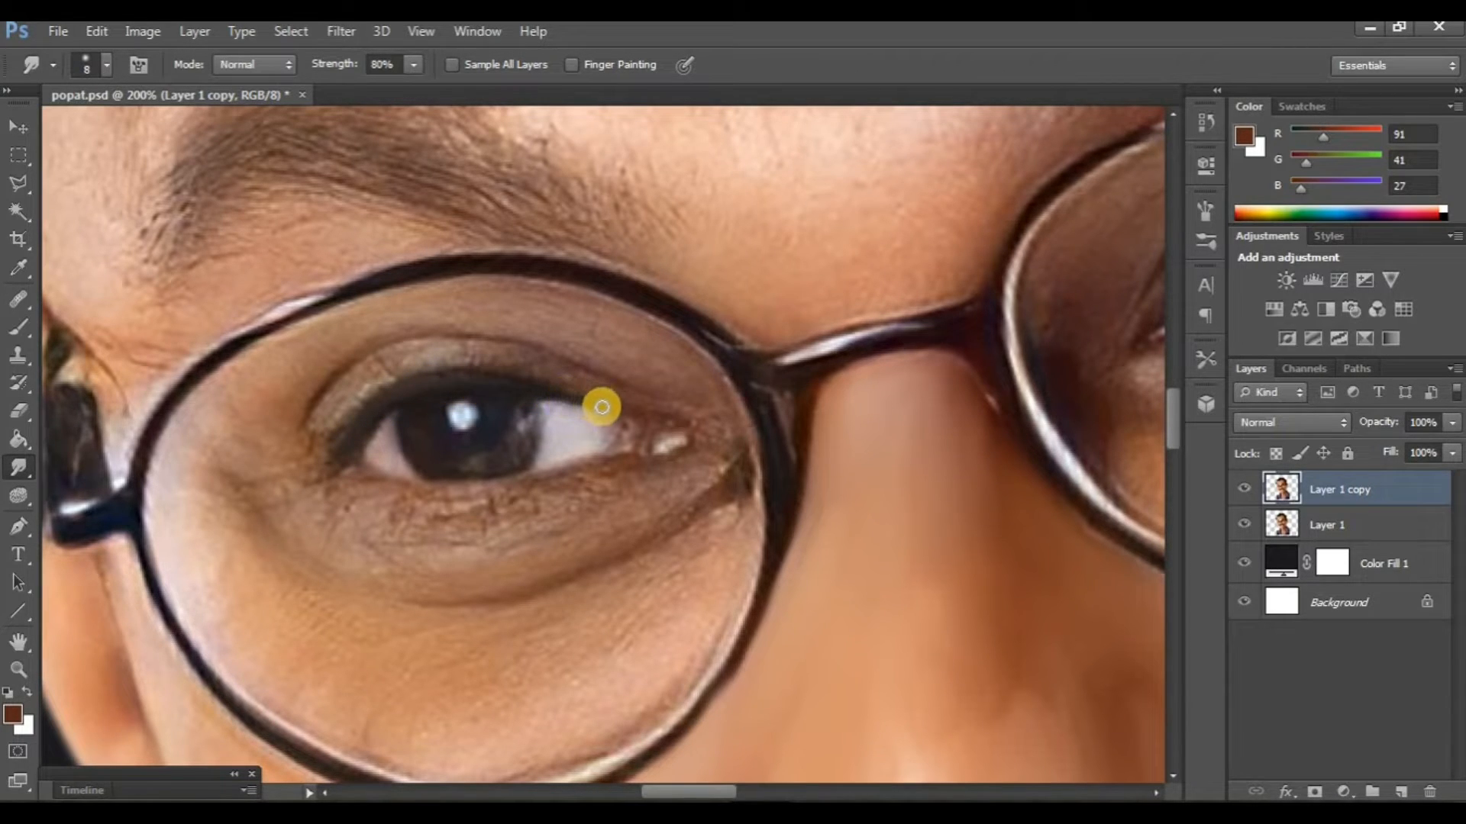
{"action": "mouse_move", "coordinate": [648, 461]}
{"action": "left_mouse_down"}
{"action": "mouse_move", "coordinate": [457, 497]}
{"action": "mouse_move", "coordinate": [394, 490]}
{"action": "left_mouse_up"}
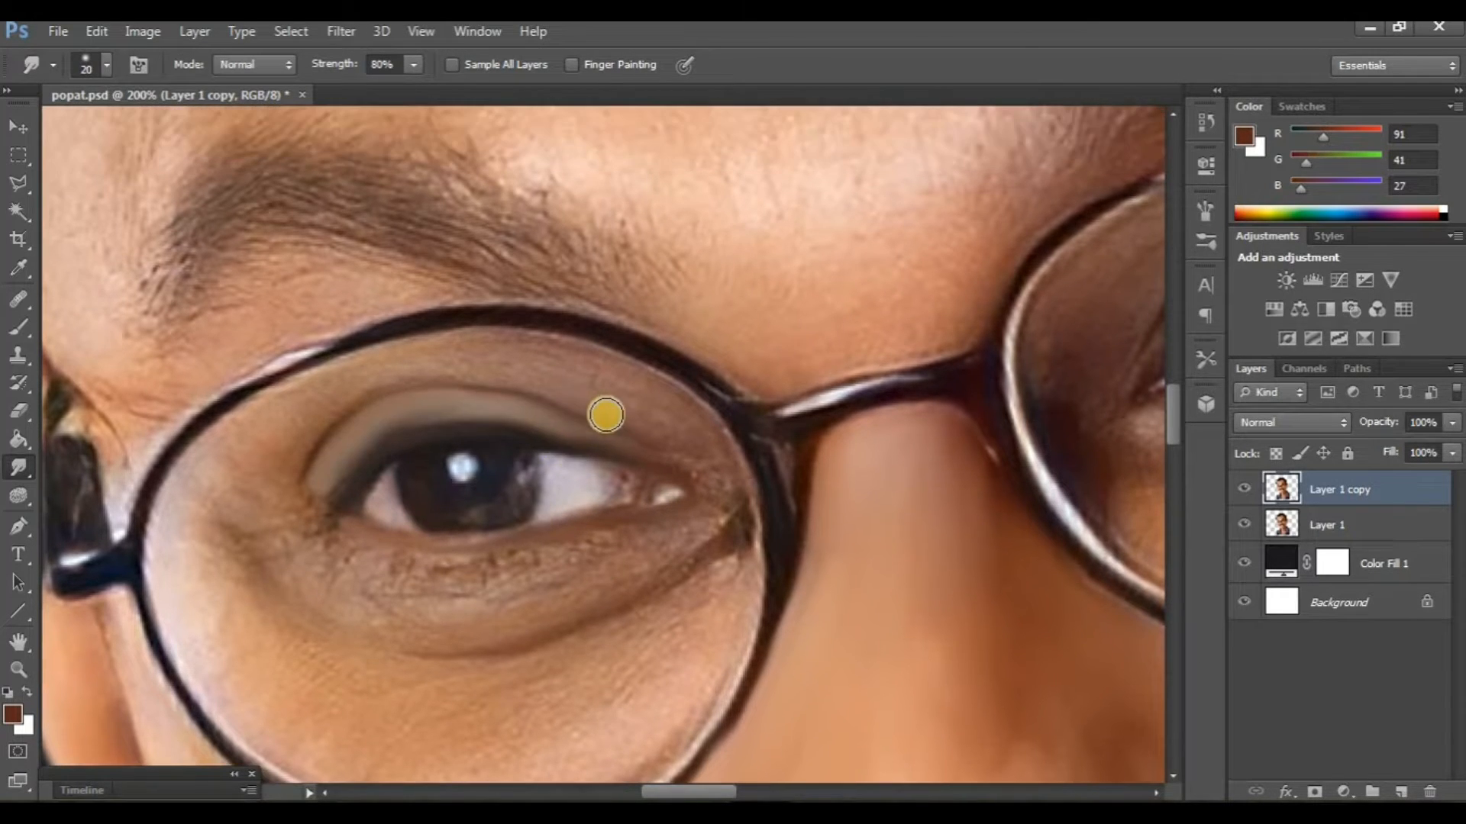
Step: Smudge the upper eyelid and the skin up to the left lens rim smooth with a 20 px brush
{"action": "mouse_move", "coordinate": [606, 415]}
{"action": "left_mouse_down"}
{"action": "mouse_move", "coordinate": [713, 478]}
{"action": "mouse_move", "coordinate": [700, 428]}
{"action": "mouse_move", "coordinate": [448, 424]}
{"action": "left_mouse_up"}
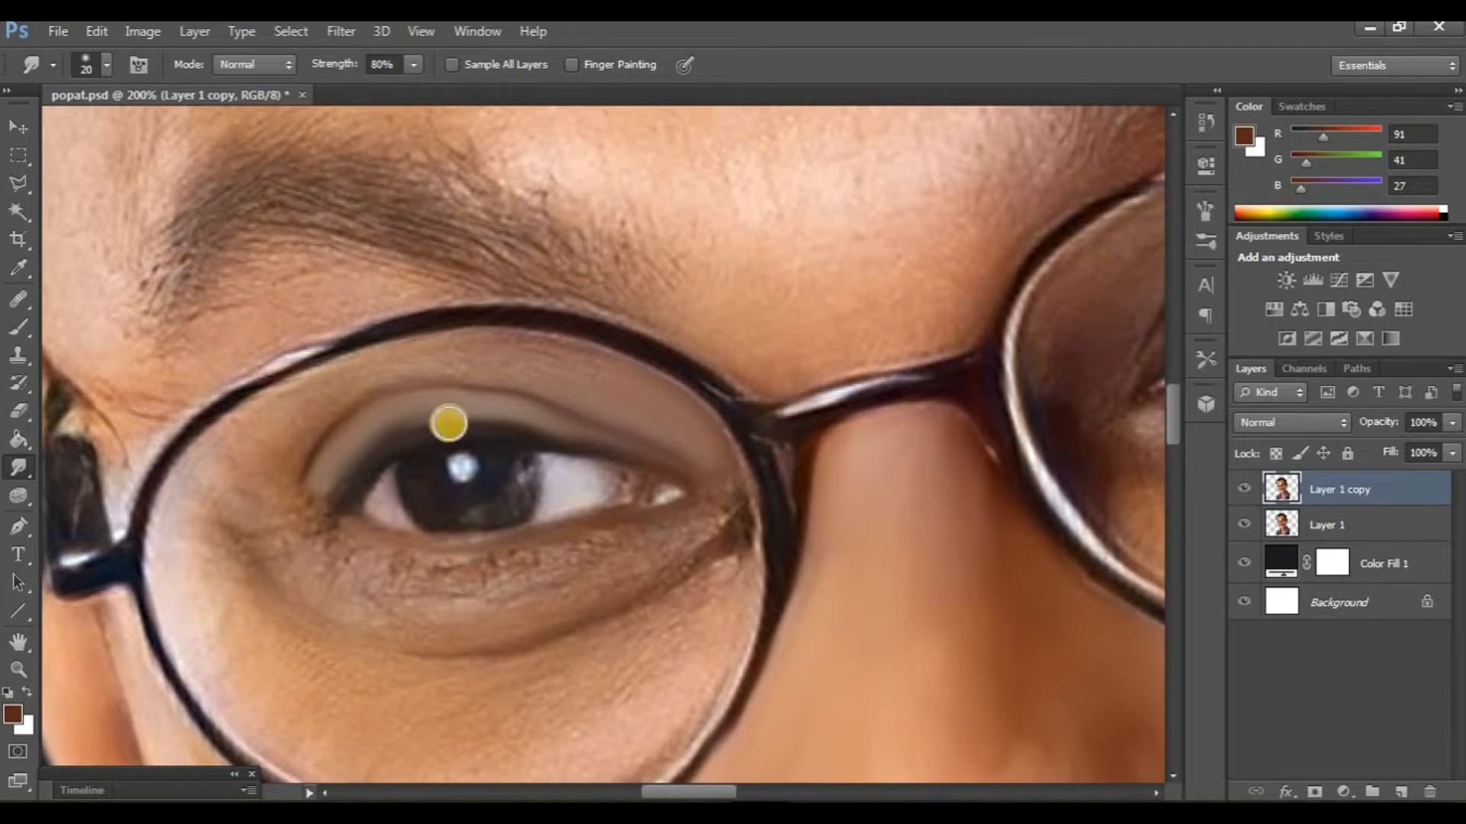
{"action": "mouse_move", "coordinate": [463, 376]}
{"action": "left_mouse_down"}
{"action": "mouse_move", "coordinate": [571, 386]}
{"action": "mouse_move", "coordinate": [530, 361]}
{"action": "mouse_move", "coordinate": [607, 374]}
{"action": "mouse_move", "coordinate": [575, 354]}
{"action": "left_mouse_up"}
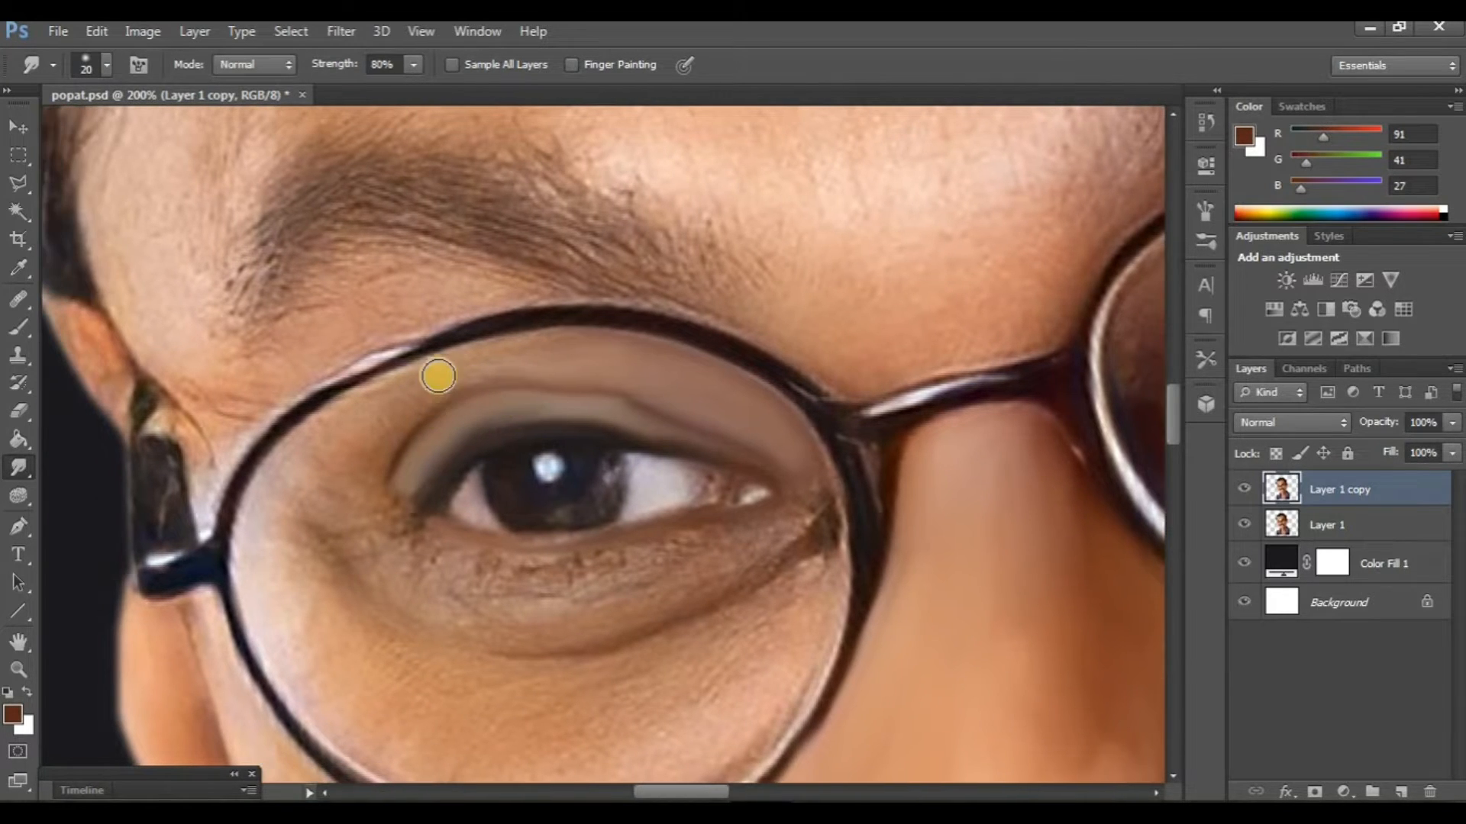
{"action": "mouse_move", "coordinate": [436, 376]}
{"action": "left_mouse_down"}
{"action": "mouse_move", "coordinate": [435, 392]}
{"action": "mouse_move", "coordinate": [556, 344]}
{"action": "left_mouse_up"}
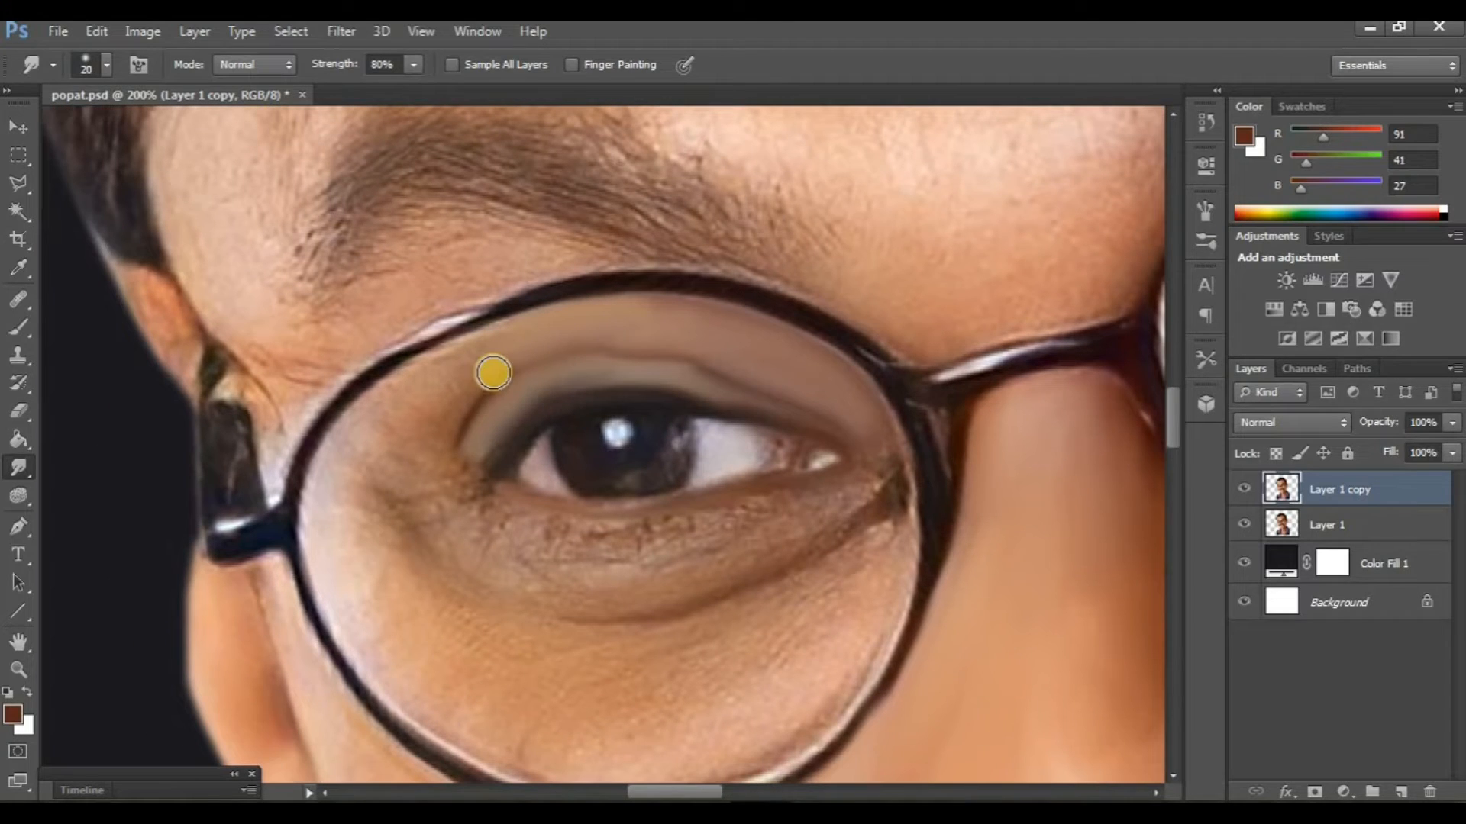
{"action": "mouse_move", "coordinate": [491, 370]}
{"action": "left_mouse_down"}
{"action": "mouse_move", "coordinate": [436, 436]}
{"action": "mouse_move", "coordinate": [467, 378]}
{"action": "mouse_move", "coordinate": [413, 416]}
{"action": "mouse_move", "coordinate": [443, 367]}
{"action": "mouse_move", "coordinate": [494, 343]}
{"action": "left_mouse_up"}
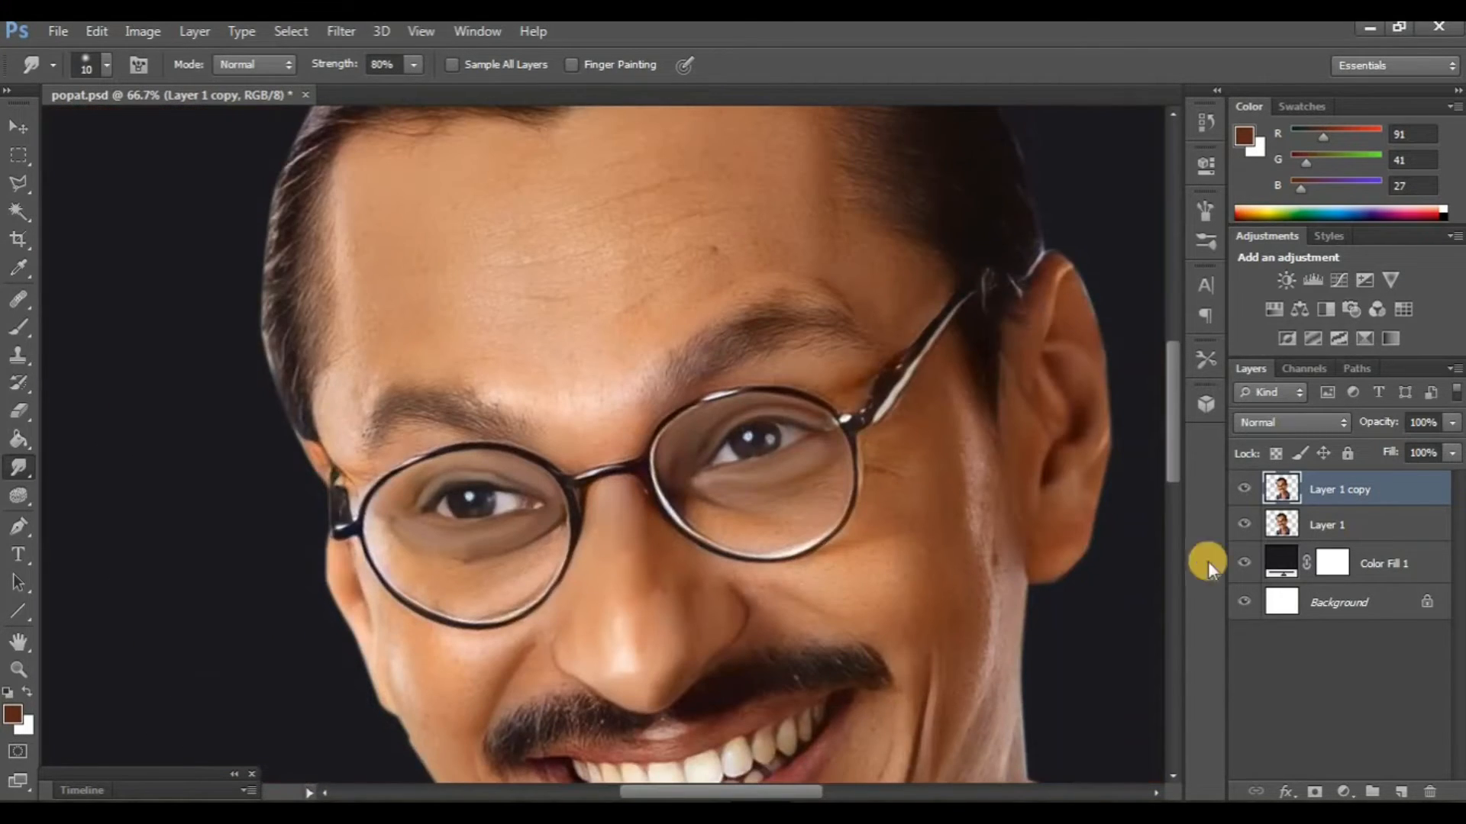
Step: Compare the smudged eyes with the original by toggling the visibility of Layer 1 copy
{"action": "left_click", "coordinate": [1243, 498]}
{"action": "left_click", "coordinate": [1243, 498]}
{"action": "left_click", "coordinate": [1243, 497]}
{"action": "left_click", "coordinate": [1244, 498]}
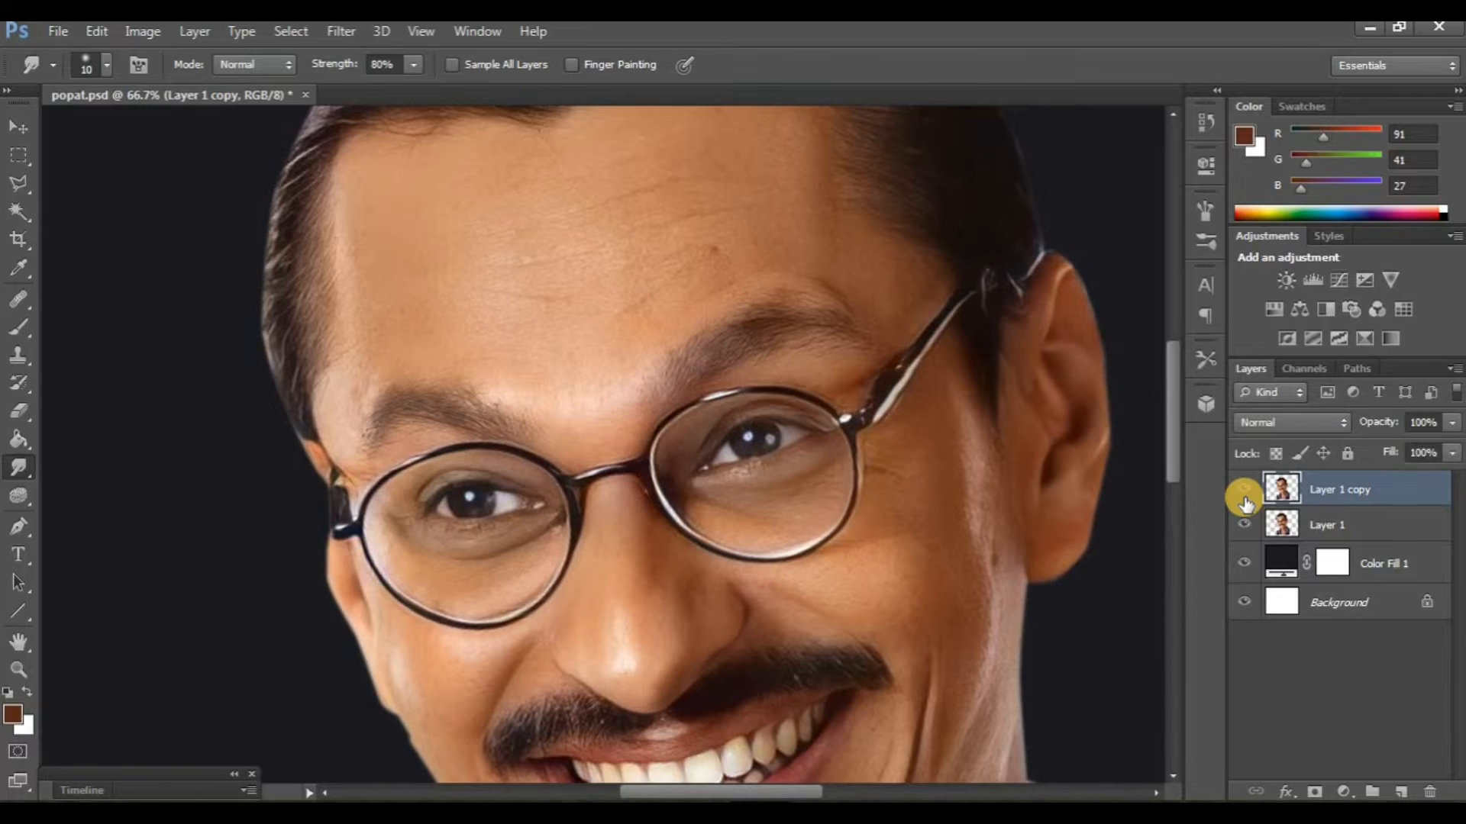
Step: Switch the Smudge tool to another preset brush tip at 65 px and 50% strength
{"action": "left_click", "coordinate": [106, 67]}
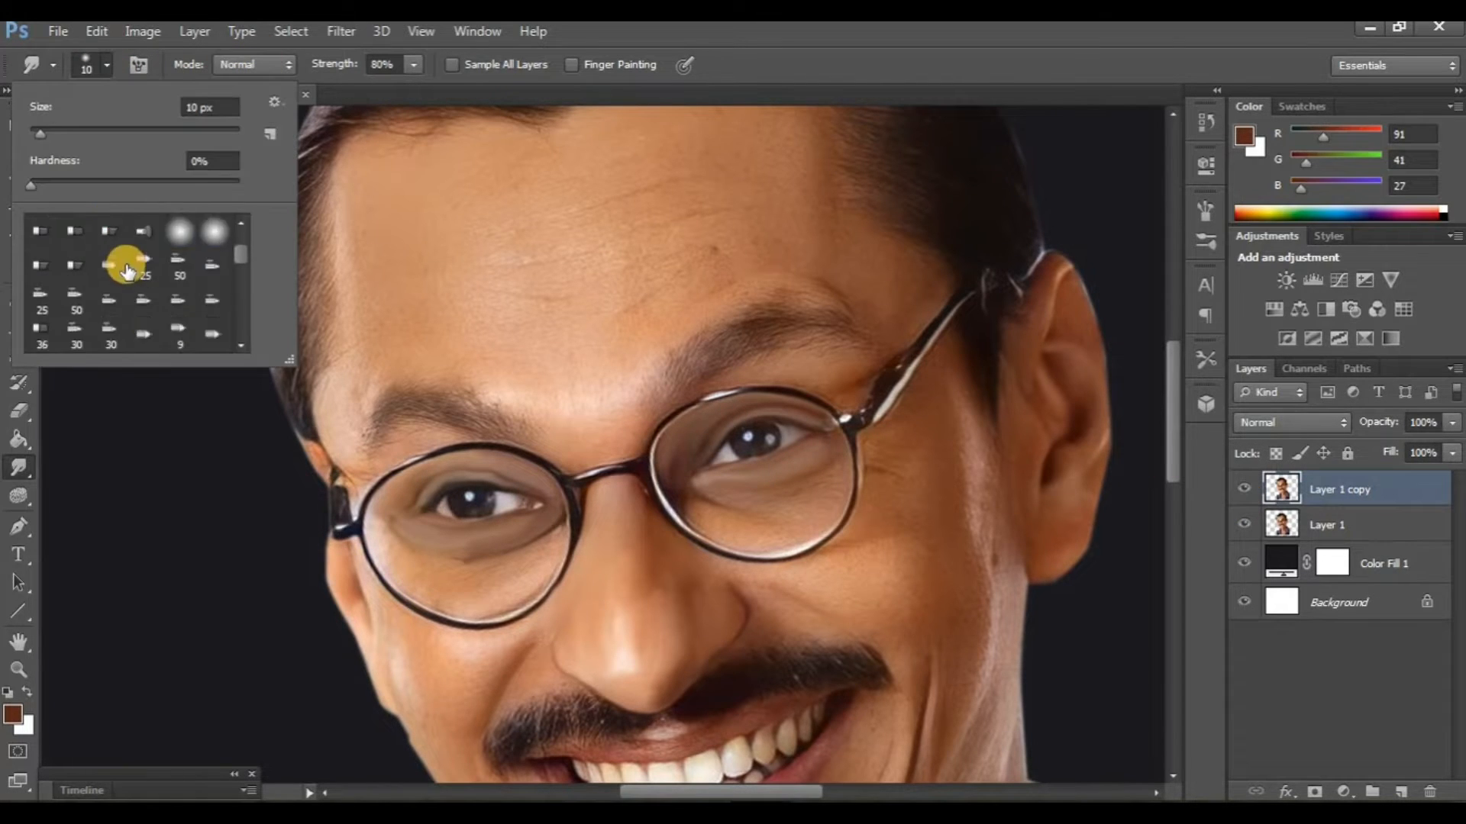
{"action": "left_click", "coordinate": [107, 310]}
{"action": "left_click", "coordinate": [297, 102]}
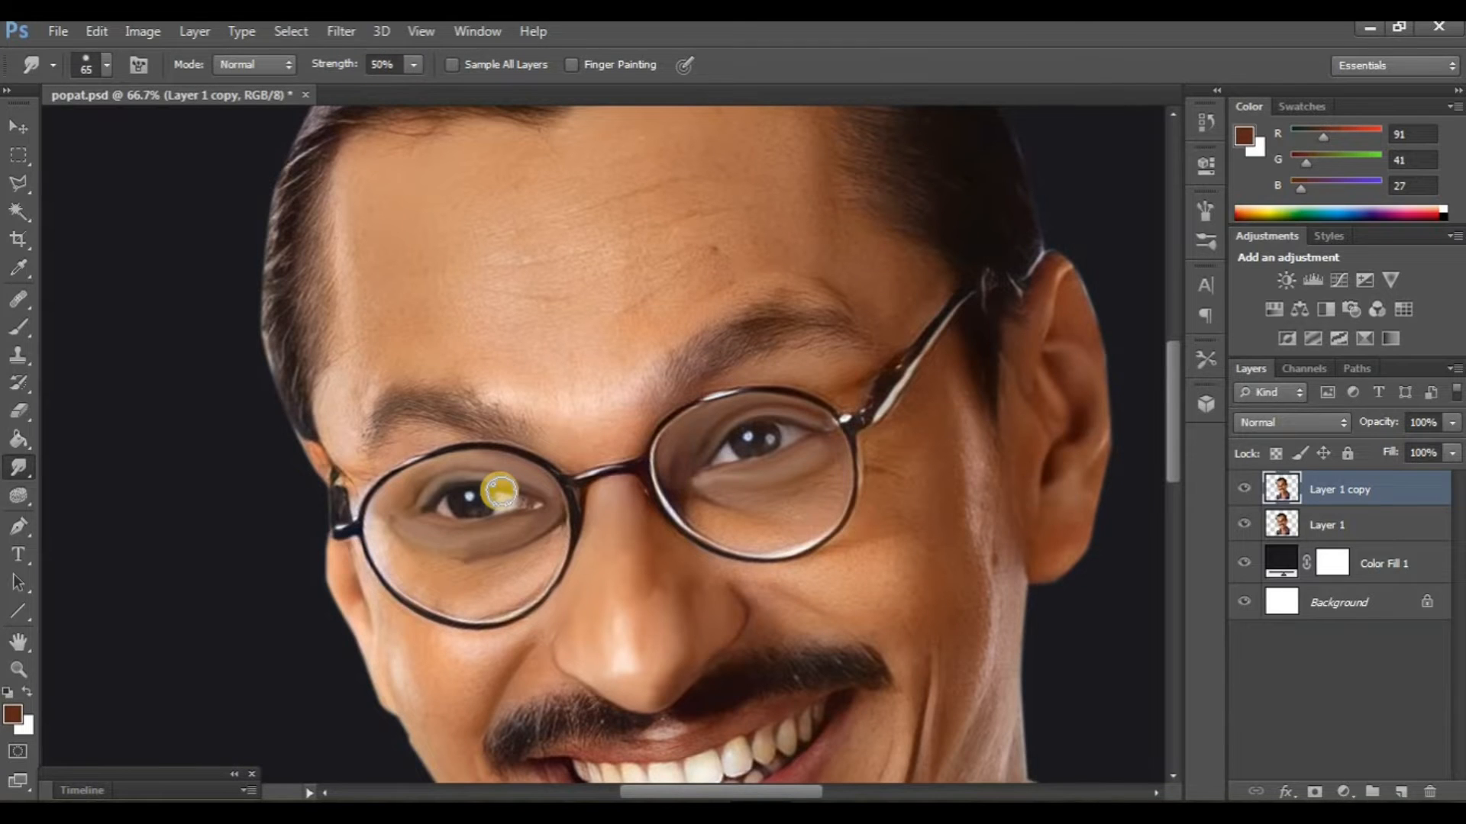
Step: Smudge the skin below the eye bag inside the left lens smooth, reducing the brush to 25 px
{"action": "scroll", "coordinate": [497, 489], "scroll_direction": "up", "scroll_amount": 3}
{"action": "scroll", "coordinate": [501, 495], "scroll_direction": "down", "scroll_amount": 6}
{"action": "scroll", "coordinate": [645, 497], "scroll_direction": "left", "scroll_amount": 5}
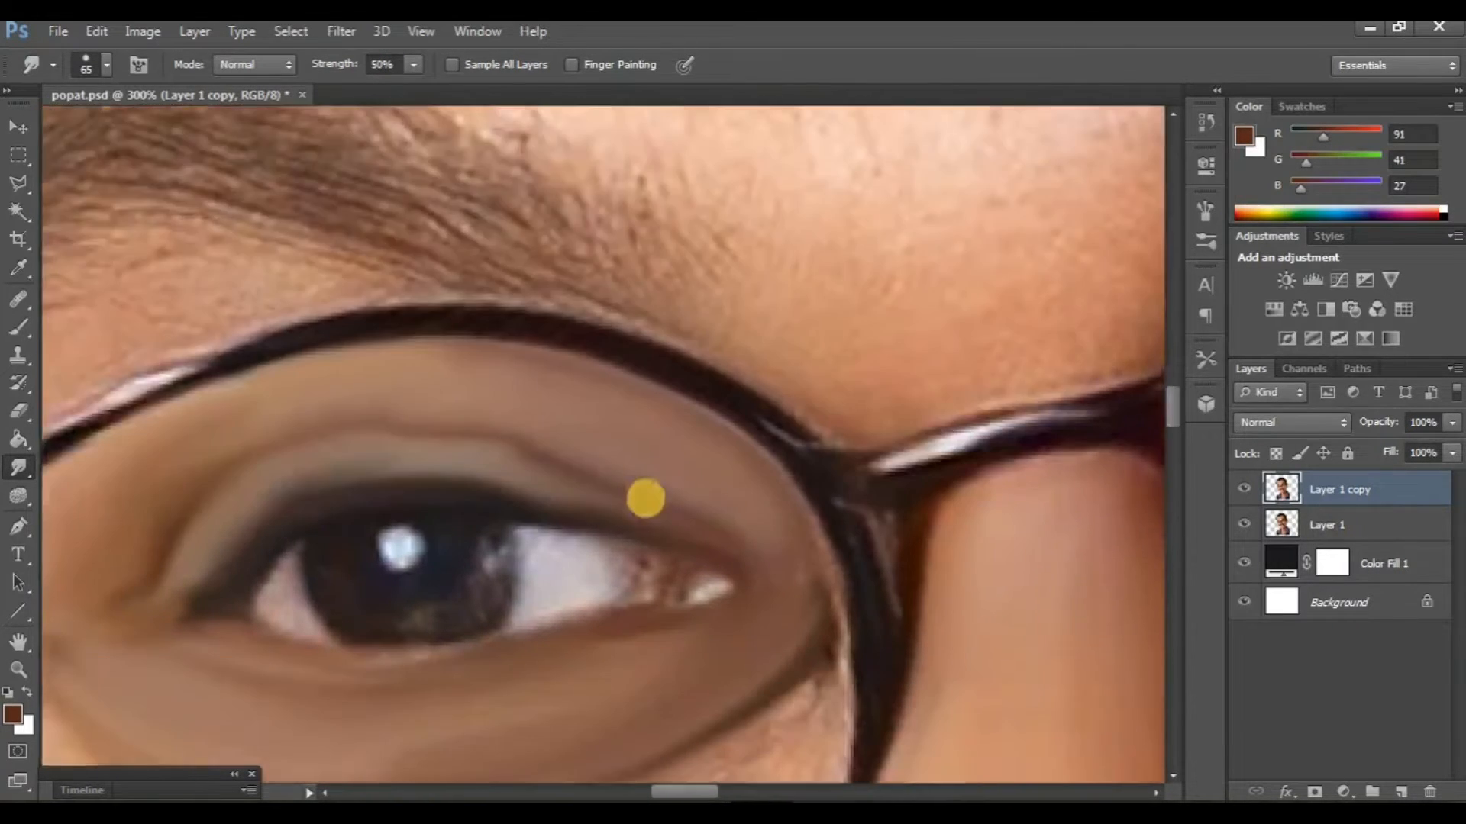
{"action": "scroll", "coordinate": [820, 490], "scroll_direction": "up", "scroll_amount": 1}
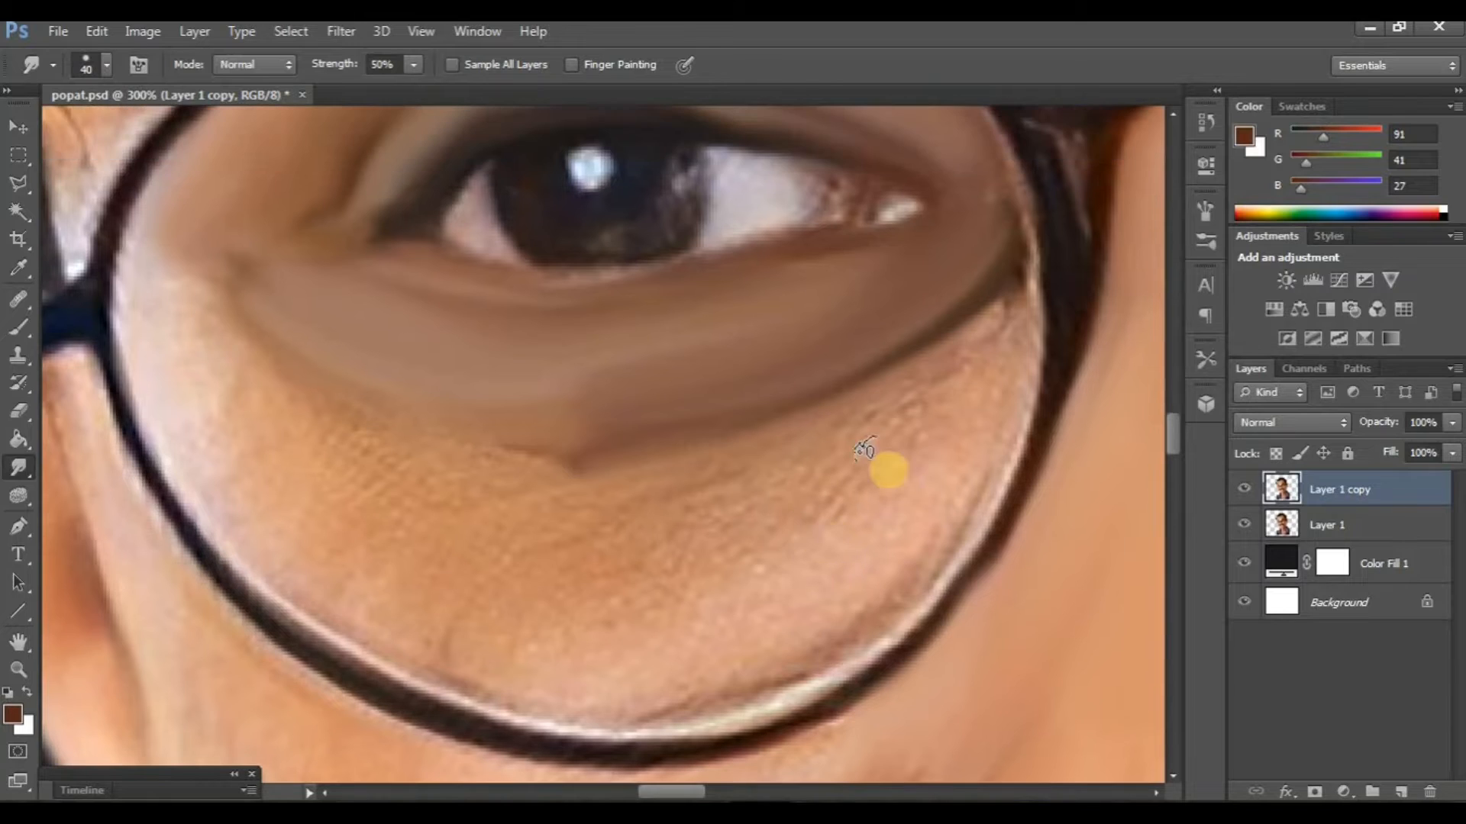
{"action": "key", "text": "bracketleft"}
{"action": "key", "text": "bracketleft"}
{"action": "key", "text": "bracketleft"}
{"action": "key", "text": "bracketleft"}
{"action": "key", "text": "bracketleft"}
{"action": "mouse_move", "coordinate": [968, 426]}
{"action": "left_mouse_down"}
{"action": "mouse_move", "coordinate": [893, 588]}
{"action": "mouse_move", "coordinate": [929, 388]}
{"action": "mouse_move", "coordinate": [957, 370]}
{"action": "mouse_move", "coordinate": [849, 538]}
{"action": "left_mouse_up"}
{"action": "scroll", "coordinate": [992, 419], "scroll_direction": "left", "scroll_amount": 1}
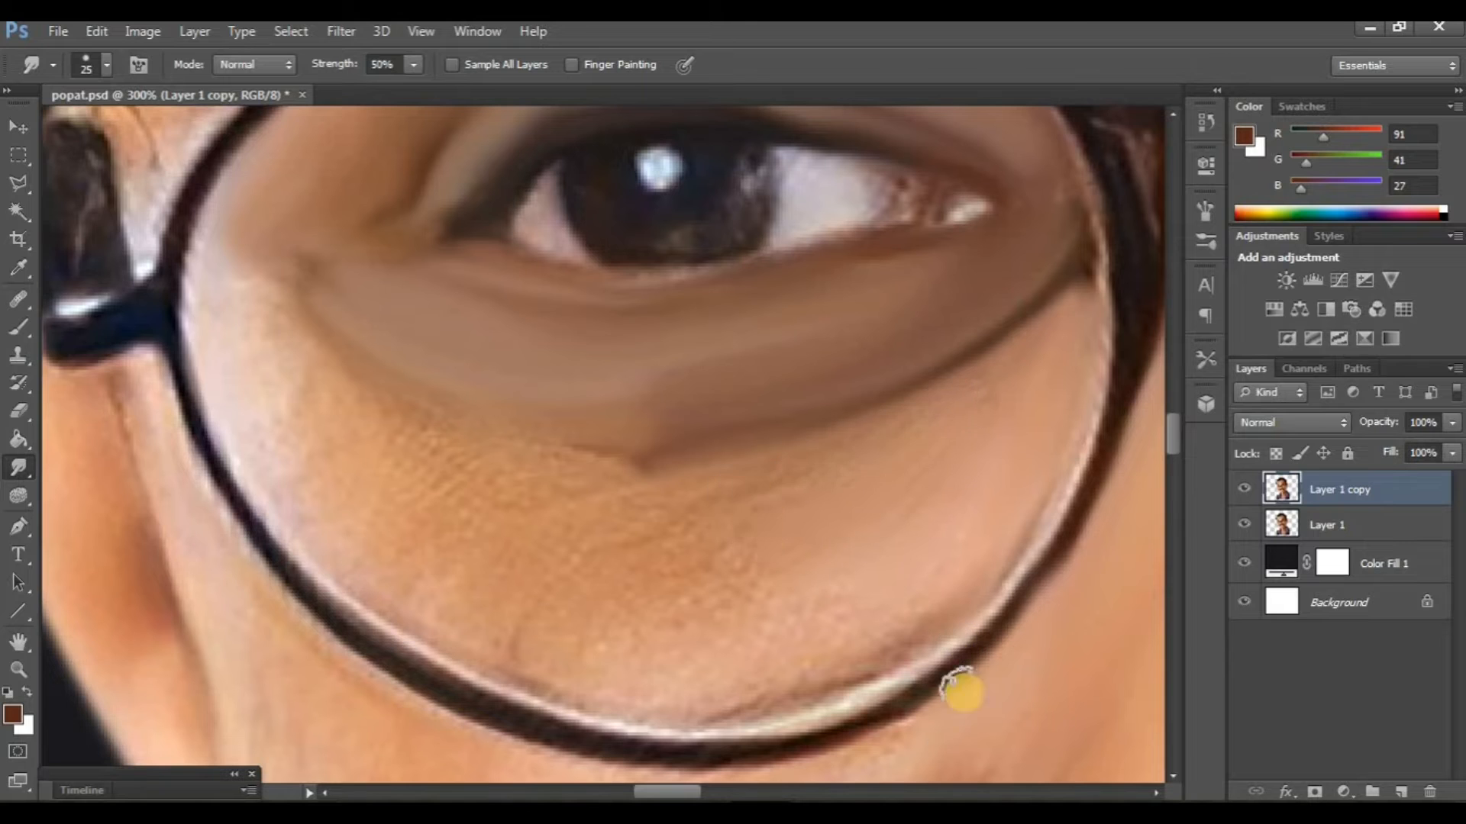
{"action": "key", "text": "ctrl+minus"}
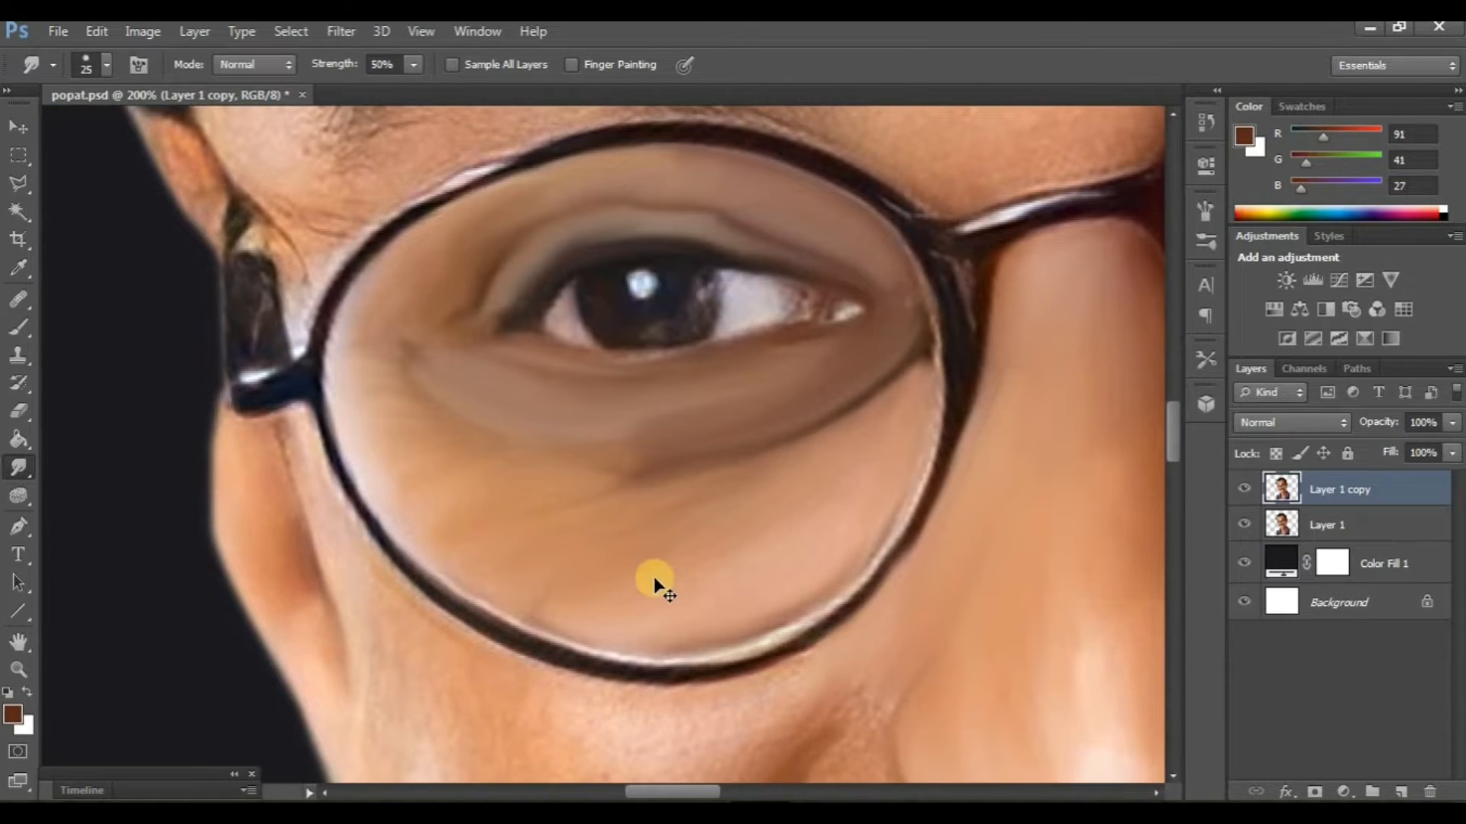
{"action": "left_click_drag", "start_coordinate": [657, 582], "coordinate": [570, 634]}
{"action": "left_click", "coordinate": [1243, 491]}
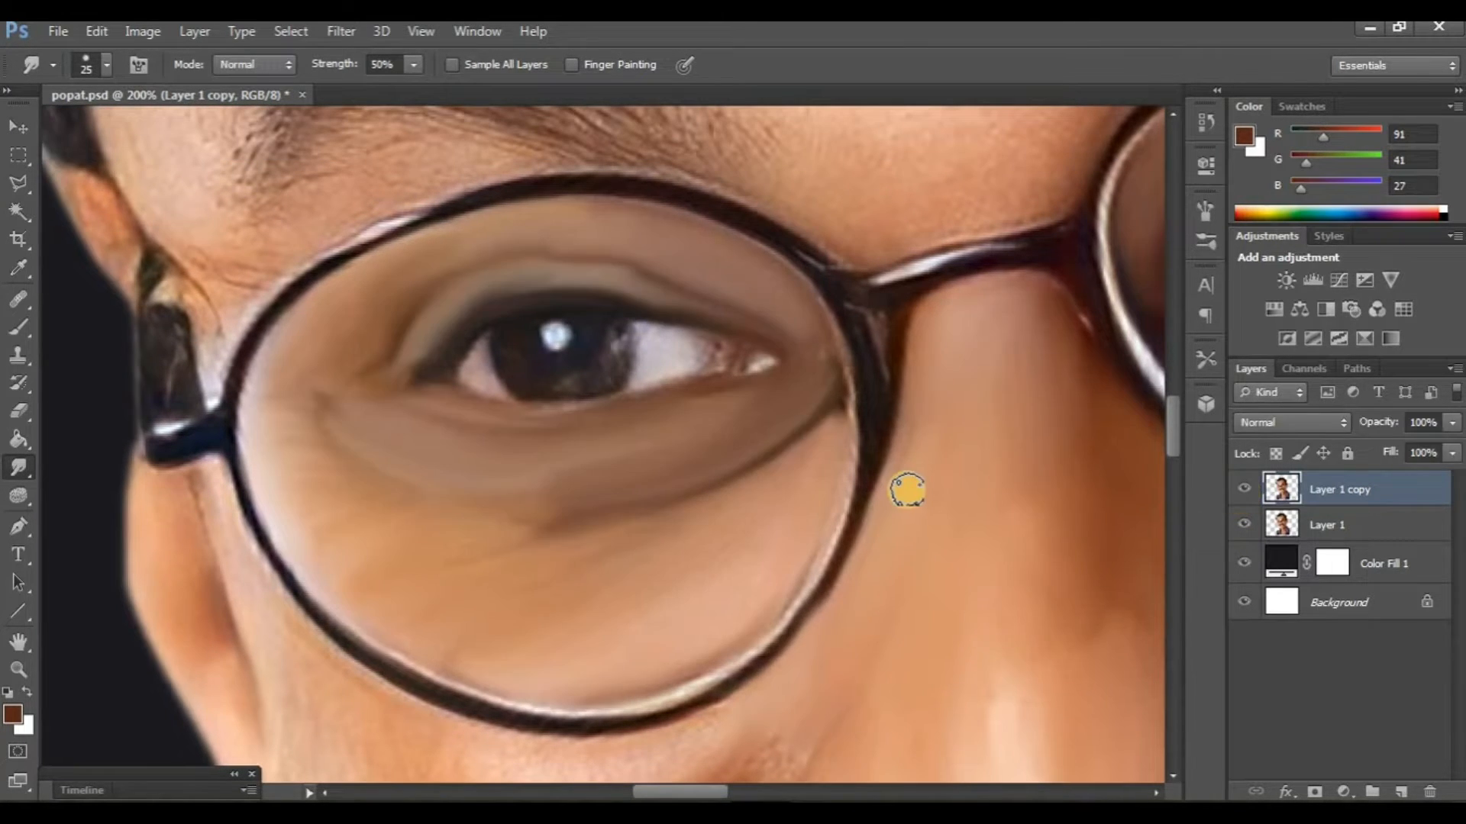
Step: Smudge the skin beneath the eye inside the right lens smooth out to the rim with the 25 px brush
{"action": "key", "text": "ctrl+minus"}
{"action": "key", "text": "ctrl+minus"}
{"action": "mouse_move", "coordinate": [989, 437]}
{"action": "left_mouse_down"}
{"action": "mouse_move", "coordinate": [898, 508]}
{"action": "mouse_move", "coordinate": [573, 540]}
{"action": "mouse_move", "coordinate": [440, 500]}
{"action": "left_mouse_up"}
{"action": "key", "text": "ctrl+plus"}
{"action": "key", "text": "ctrl+plus"}
{"action": "left_click_drag", "start_coordinate": [499, 531], "coordinate": [430, 478]}
{"action": "mouse_move", "coordinate": [517, 502]}
{"action": "left_mouse_down"}
{"action": "mouse_move", "coordinate": [632, 511]}
{"action": "mouse_move", "coordinate": [533, 499]}
{"action": "mouse_move", "coordinate": [624, 488]}
{"action": "mouse_move", "coordinate": [662, 466]}
{"action": "mouse_move", "coordinate": [636, 470]}
{"action": "mouse_move", "coordinate": [741, 434]}
{"action": "mouse_move", "coordinate": [739, 451]}
{"action": "mouse_move", "coordinate": [834, 452]}
{"action": "left_mouse_up"}
{"action": "left_click_drag", "start_coordinate": [730, 426], "coordinate": [814, 418]}
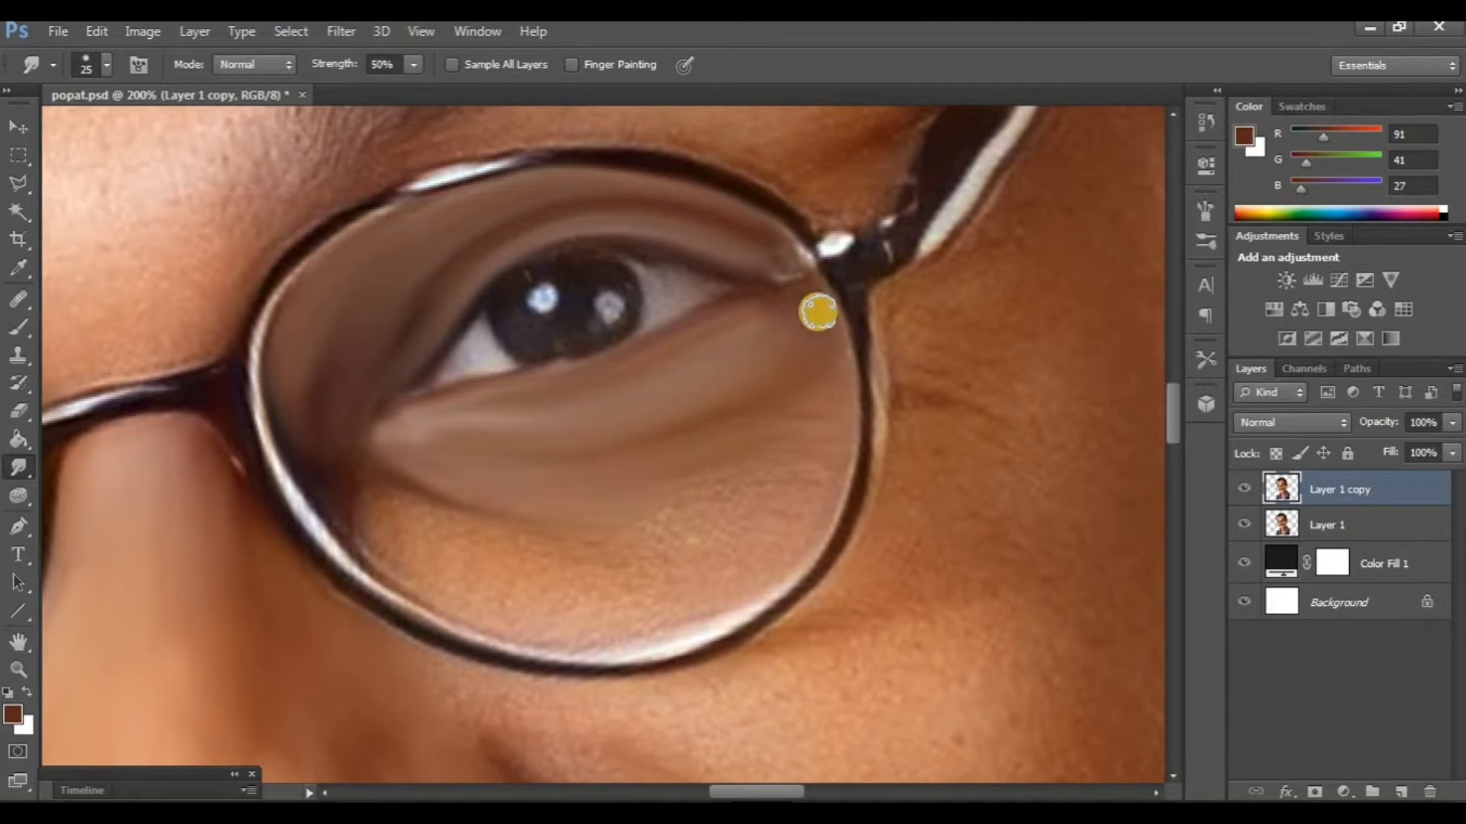
{"action": "scroll", "coordinate": [701, 424], "scroll_direction": "down", "scroll_amount": 1}
{"action": "scroll", "coordinate": [703, 611], "scroll_direction": "down", "scroll_amount": 3}
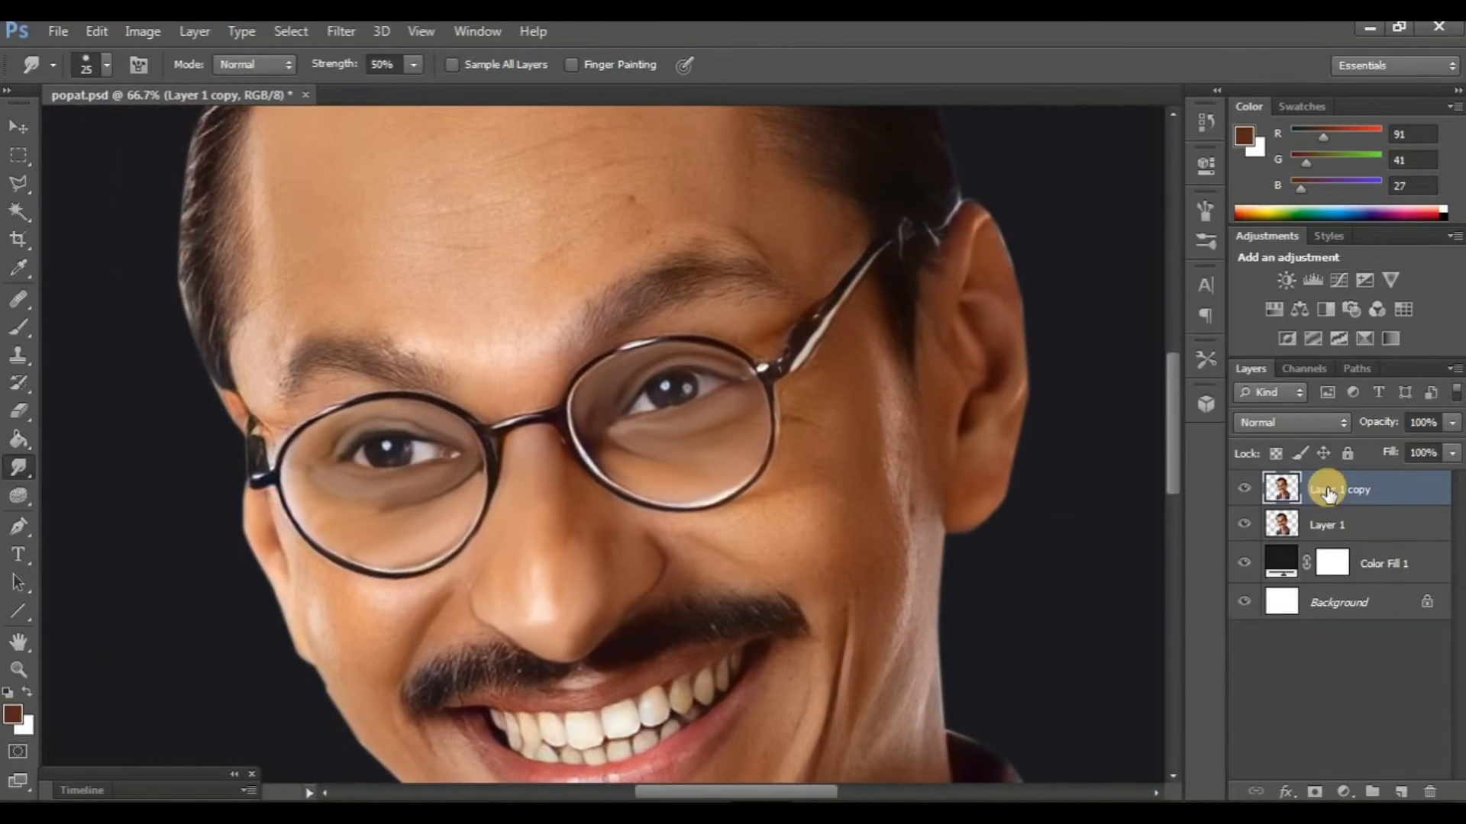
Step: Compare the skin inside both lenses with the original by toggling the visibility of Layer 1 copy
{"action": "left_click", "coordinate": [1245, 489]}
{"action": "left_click", "coordinate": [1244, 490]}
{"action": "scroll", "coordinate": [807, 555], "scroll_direction": "left", "scroll_amount": 1}
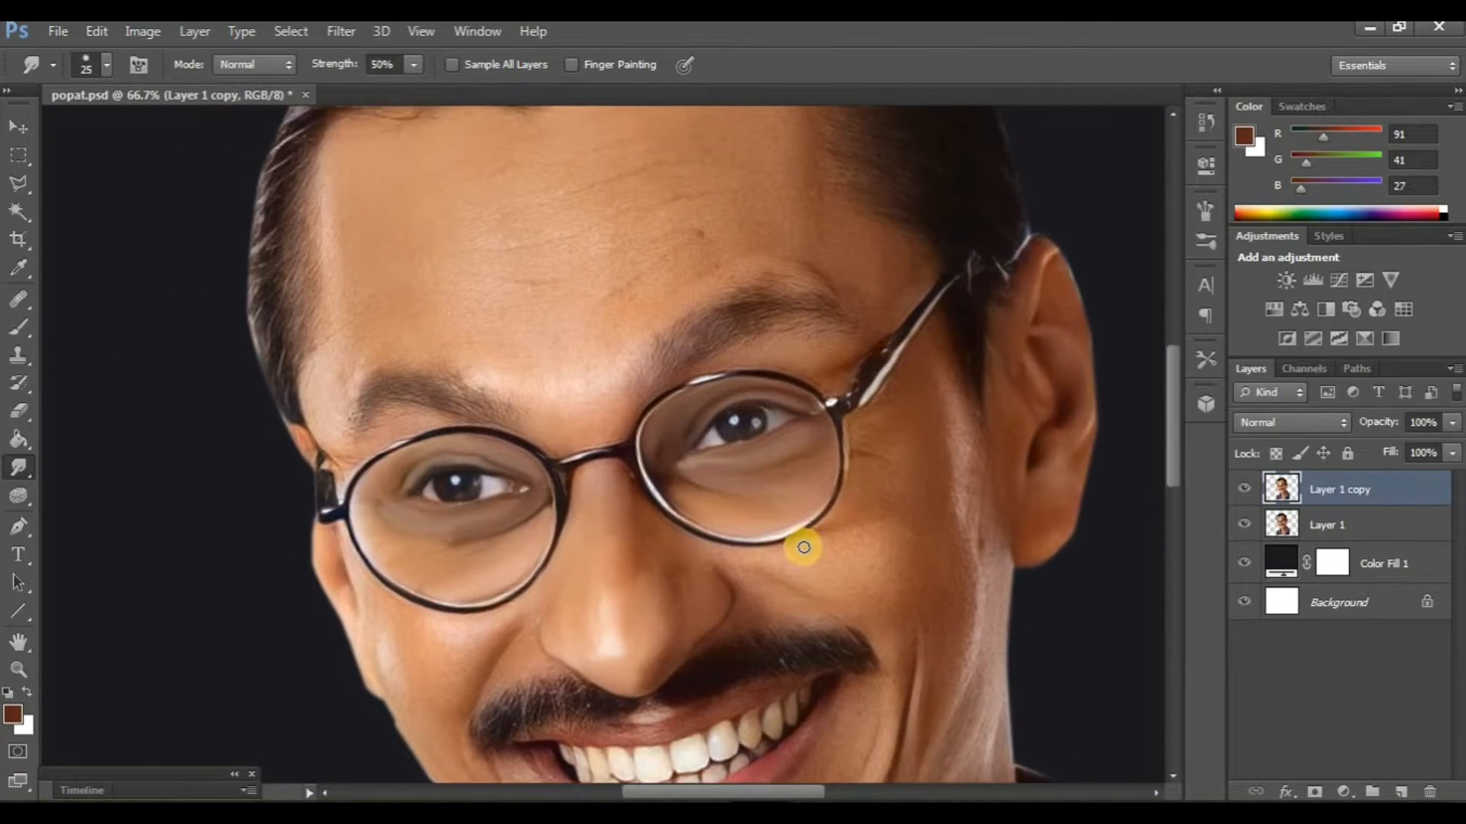
Step: Duplicate Layer 1 copy, and hide both Layer 1 copy and Layer 1 beneath the duplicate
{"action": "key", "text": "ctrl+j"}
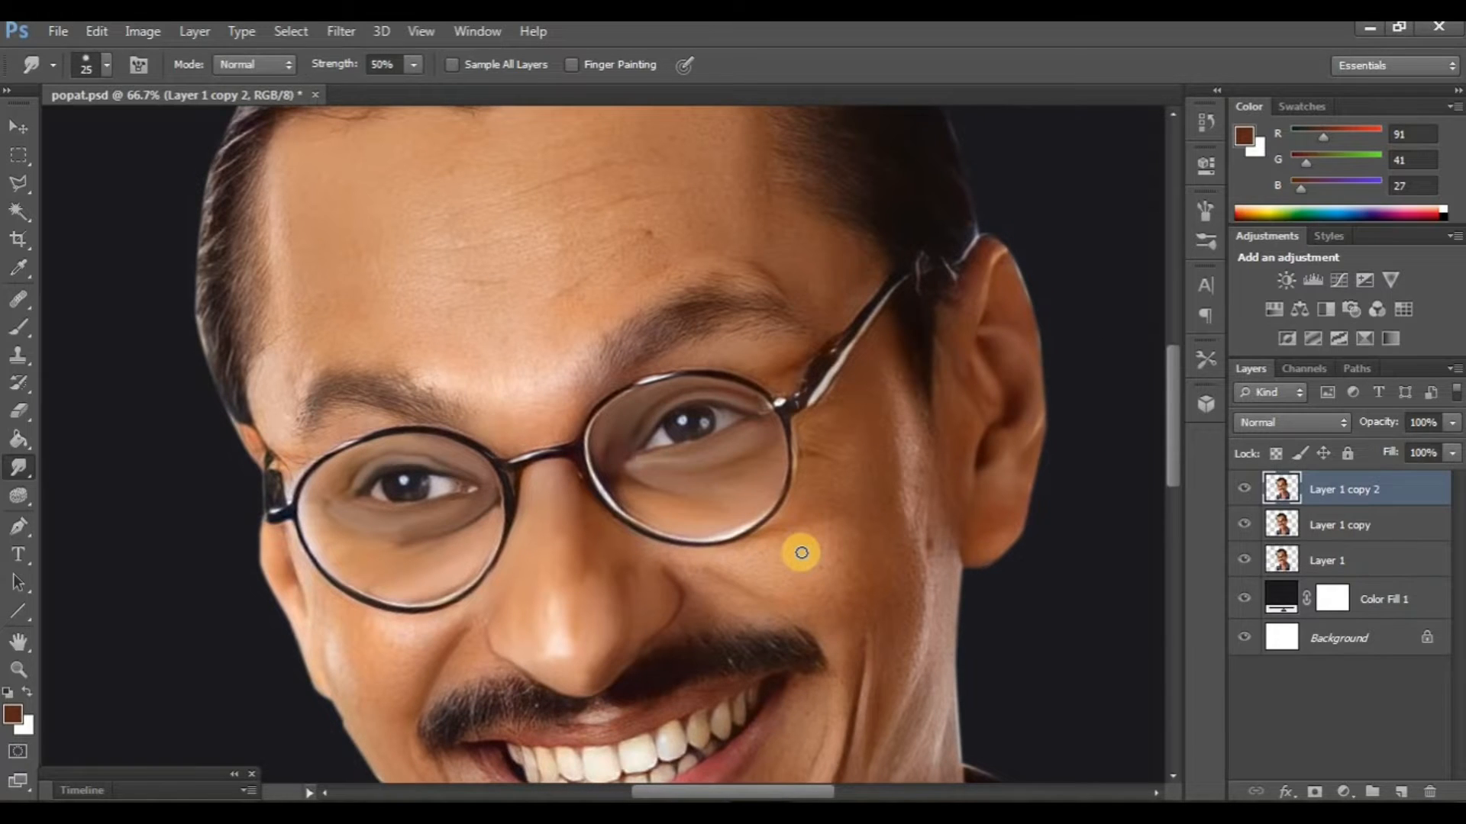
{"action": "left_click", "coordinate": [1243, 526]}
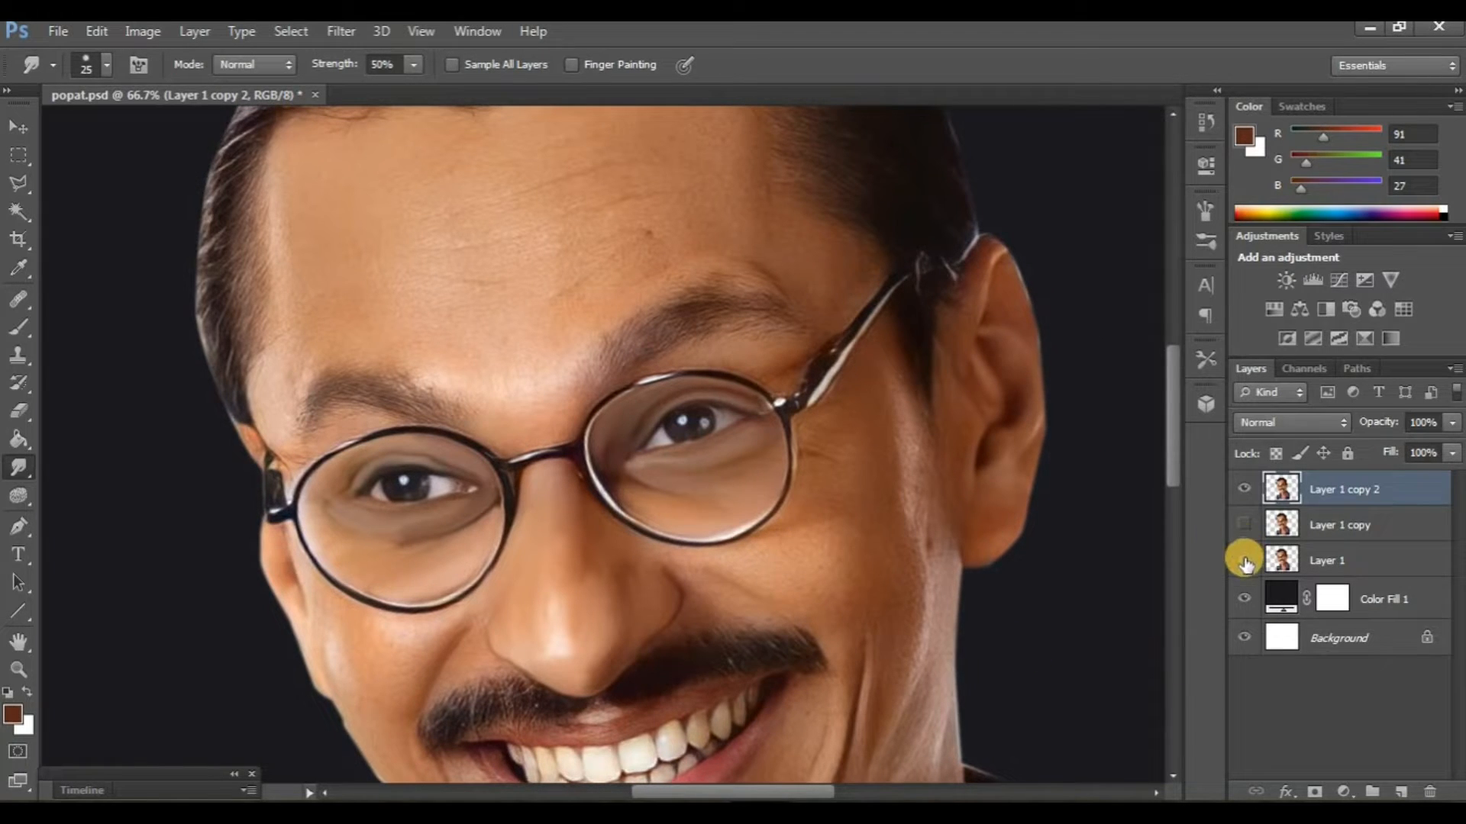
{"action": "left_click", "coordinate": [1244, 561]}
Step: Smudge the shaded skin along the left smile crease, from below the lens down to the moustache end, with the 25 px brush
{"action": "scroll", "coordinate": [680, 481], "scroll_direction": "left", "scroll_amount": 3}
{"action": "scroll", "coordinate": [726, 612], "scroll_direction": "down", "scroll_amount": 3}
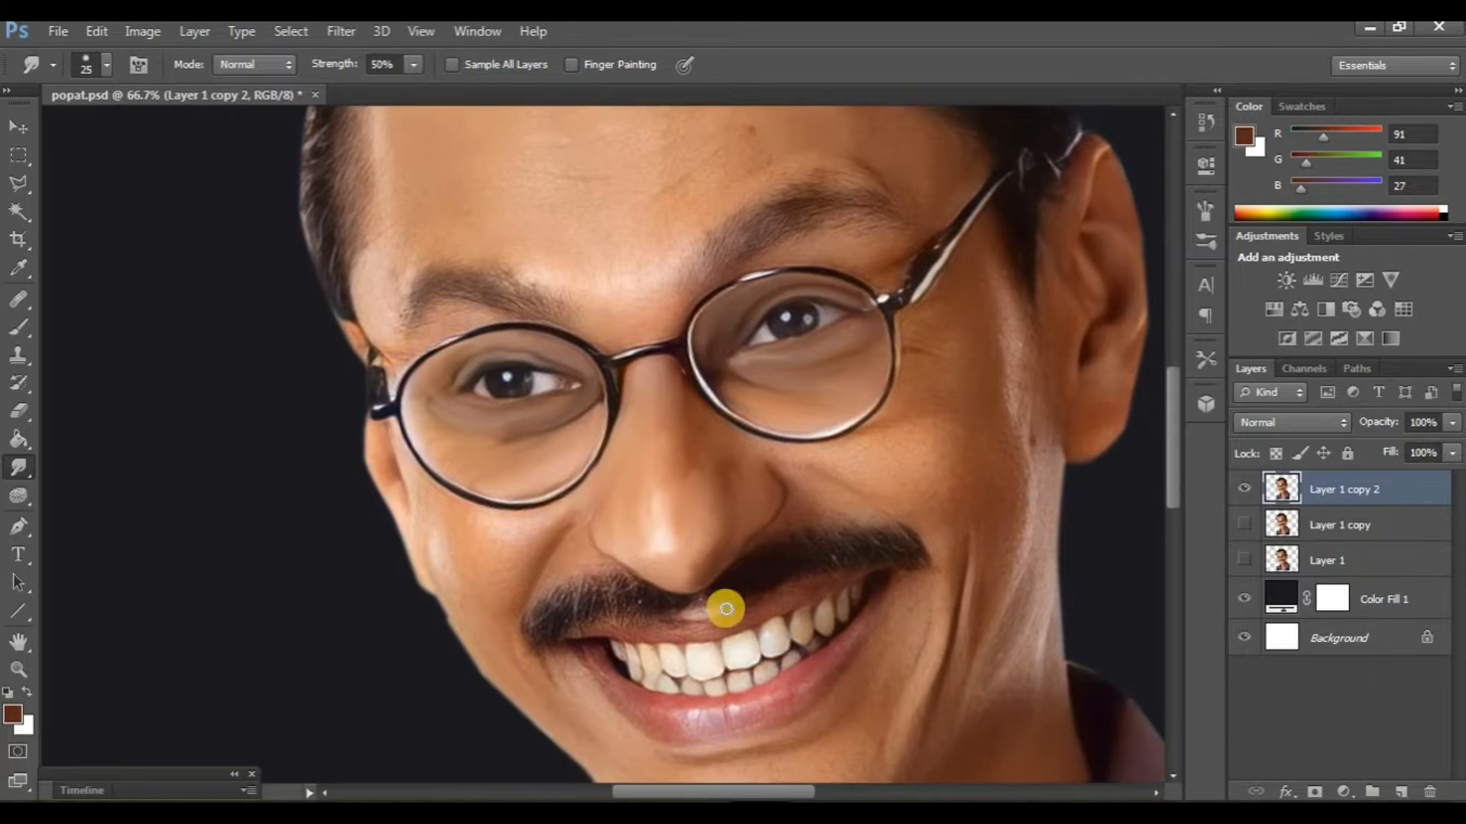
{"action": "scroll", "coordinate": [726, 608], "scroll_direction": "right", "scroll_amount": 2}
{"action": "scroll", "coordinate": [725, 611], "scroll_direction": "up", "scroll_amount": 3}
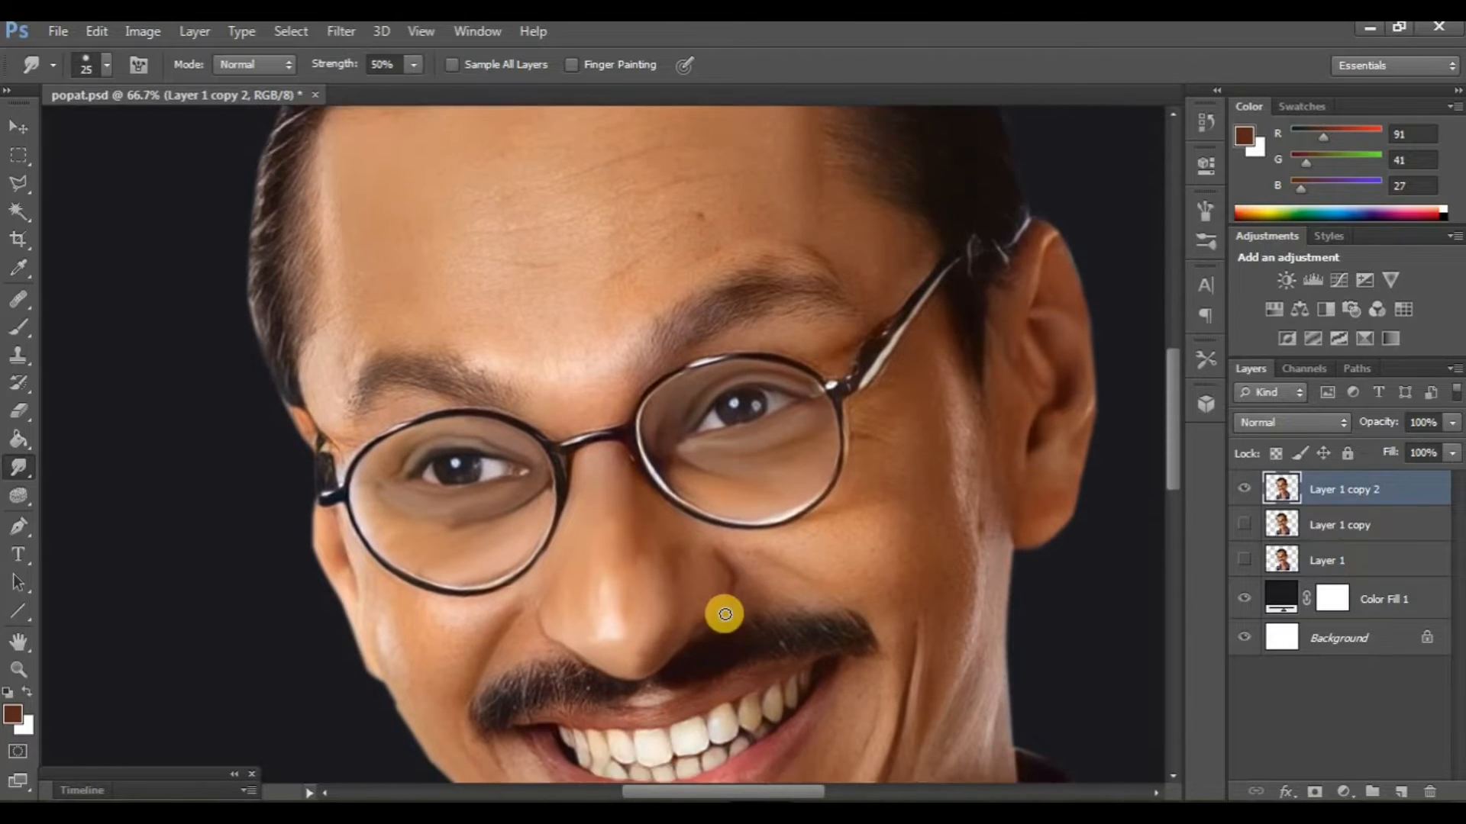
{"action": "scroll", "coordinate": [557, 580], "scroll_direction": "down", "scroll_amount": 5}
{"action": "scroll", "coordinate": [556, 582], "scroll_direction": "up", "scroll_amount": 1}
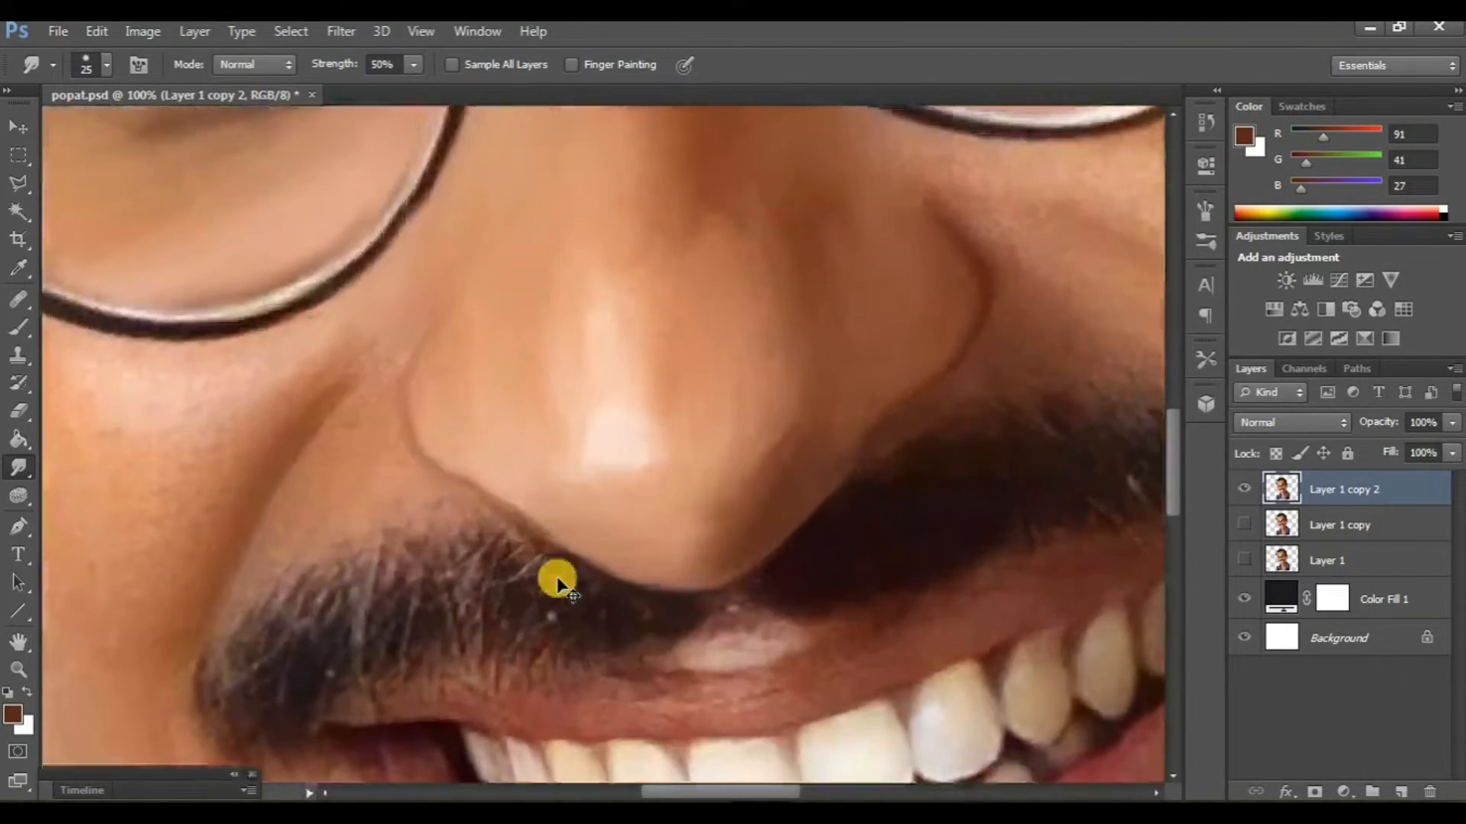
{"action": "key", "text": "ctrl+minus"}
{"action": "scroll", "coordinate": [507, 538], "scroll_direction": "left", "scroll_amount": 2}
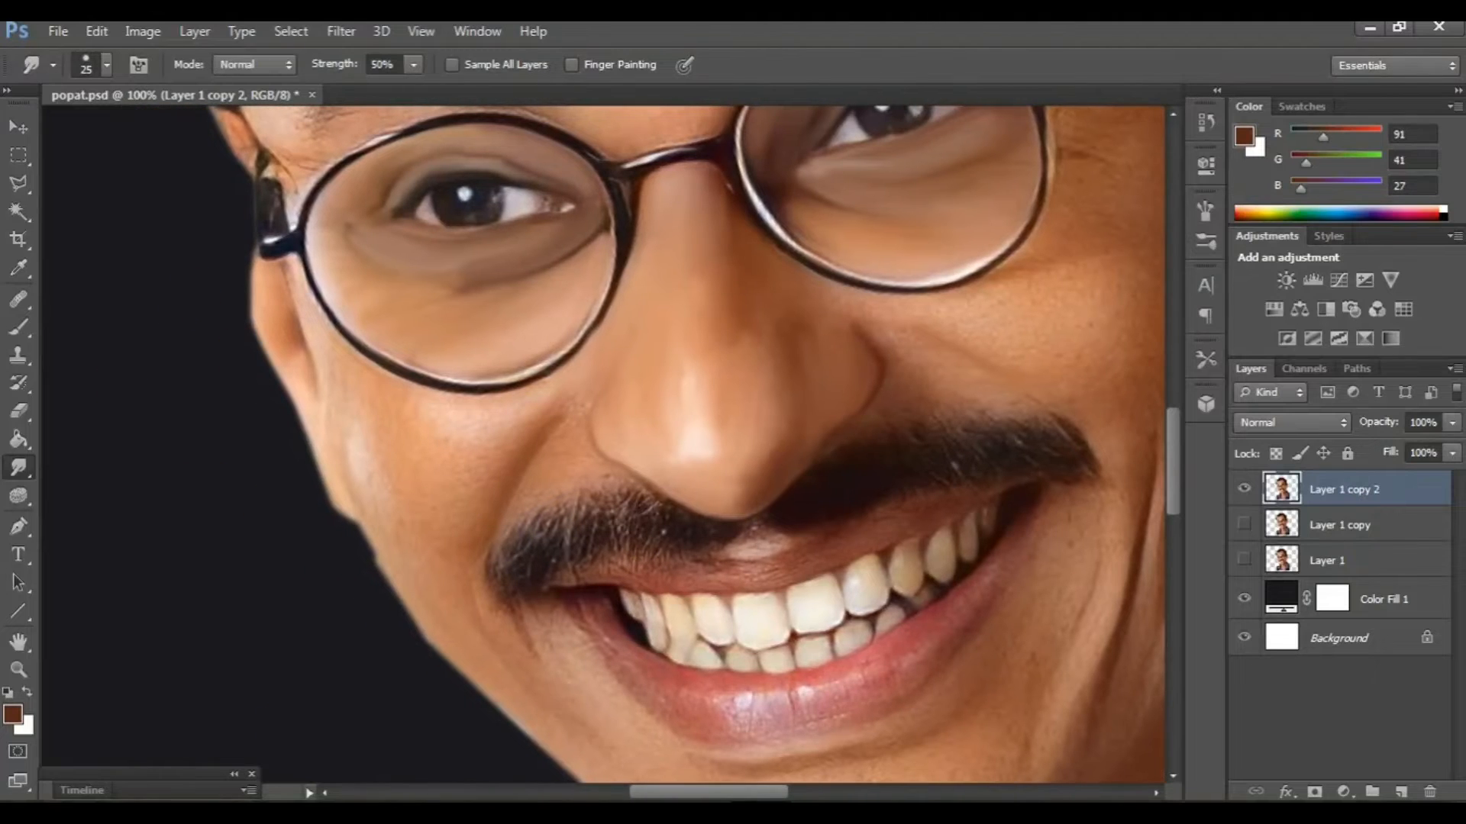
{"action": "scroll", "coordinate": [400, 519], "scroll_direction": "up", "scroll_amount": 1}
{"action": "scroll", "coordinate": [467, 461], "scroll_direction": "left", "scroll_amount": 1}
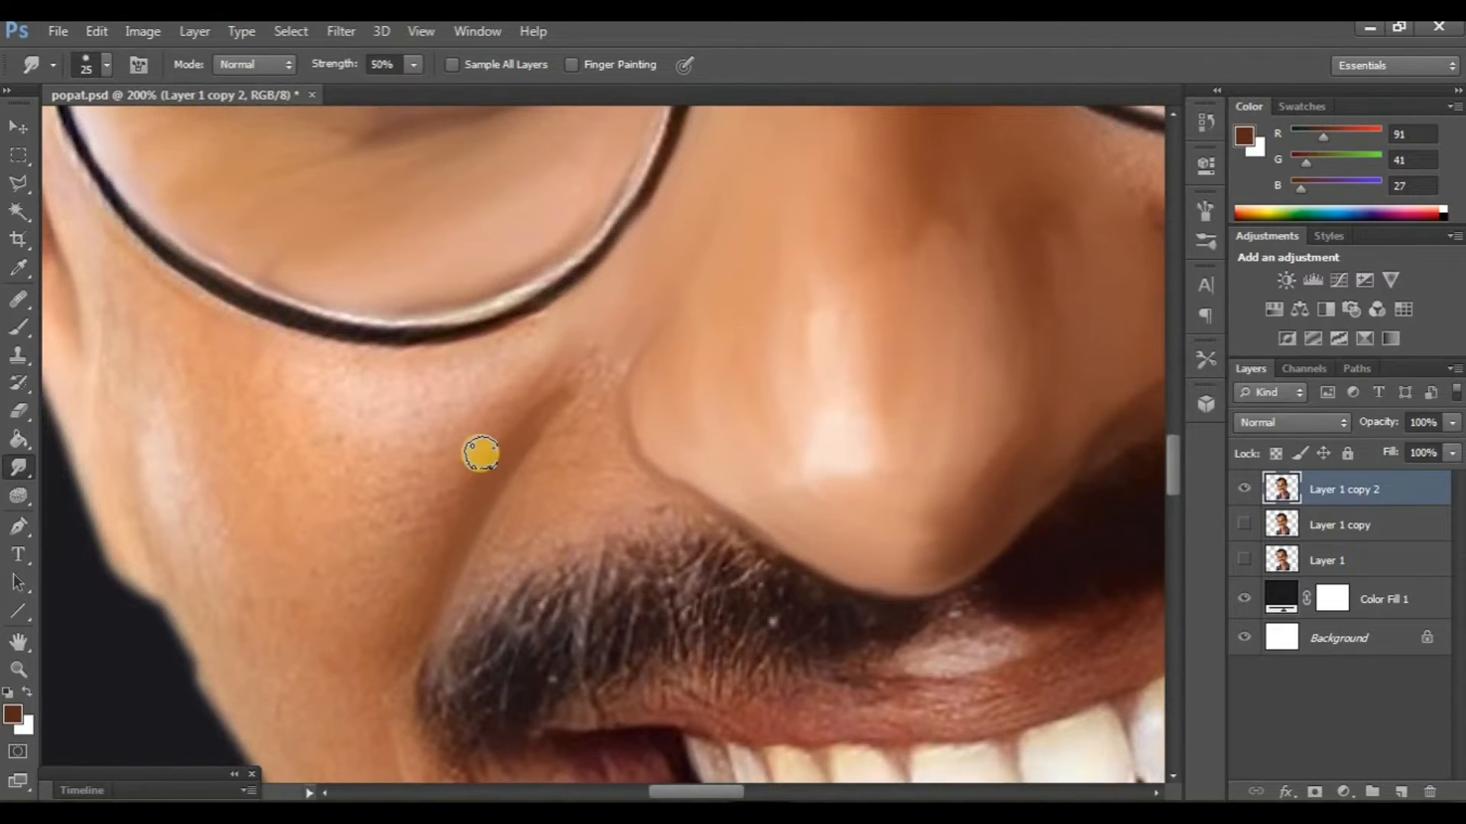
{"action": "scroll", "coordinate": [458, 437], "scroll_direction": "down", "scroll_amount": 1}
{"action": "scroll", "coordinate": [474, 437], "scroll_direction": "left", "scroll_amount": 1}
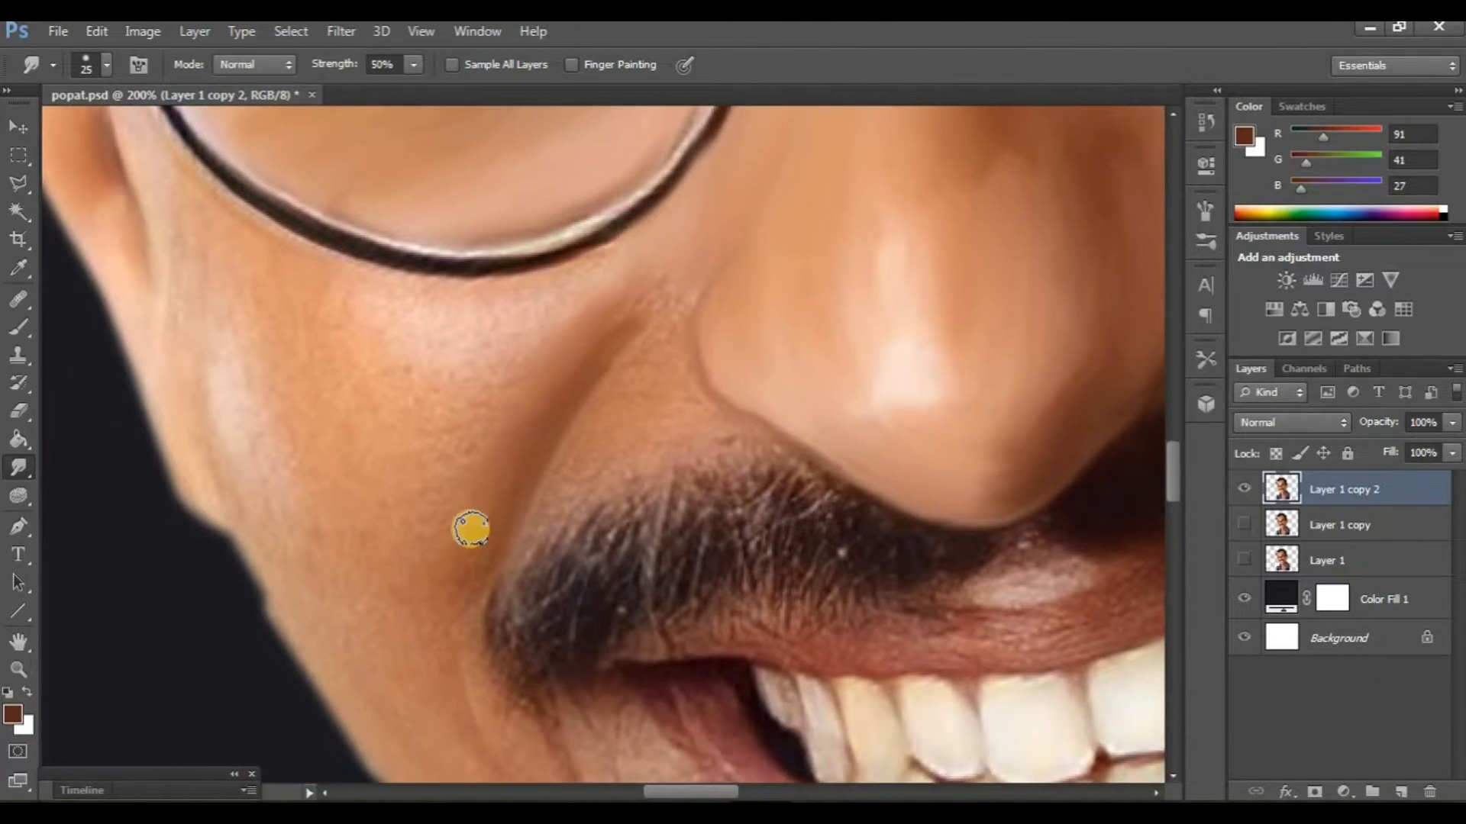
{"action": "scroll", "coordinate": [496, 534], "scroll_direction": "down", "scroll_amount": 2}
{"action": "scroll", "coordinate": [513, 507], "scroll_direction": "left", "scroll_amount": 1}
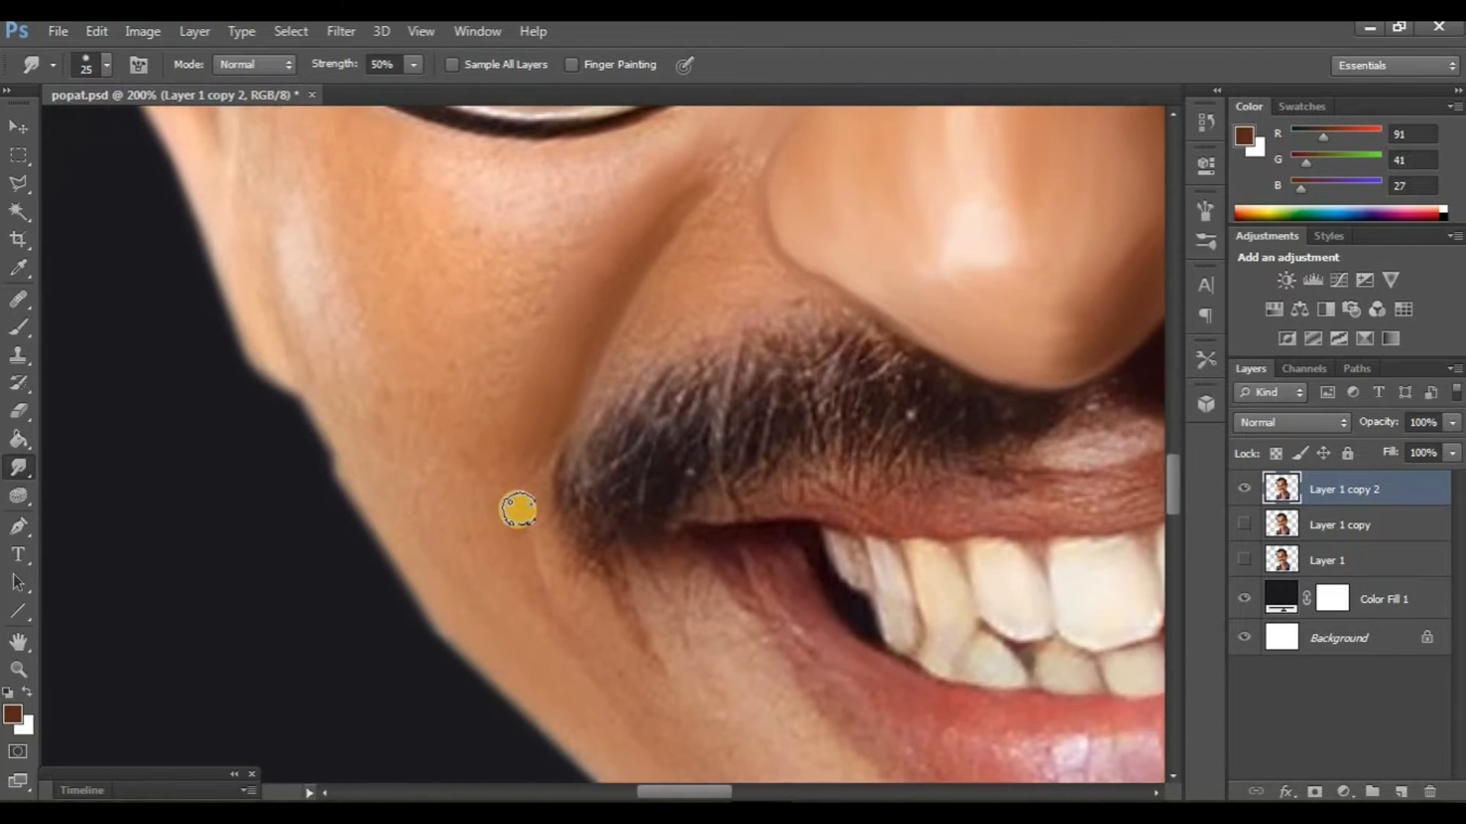
Step: Smudge the left cheek and its highlights under the lens smooth with a 30 px brush at 50% strength
{"action": "scroll", "coordinate": [610, 611], "scroll_direction": "left", "scroll_amount": 1}
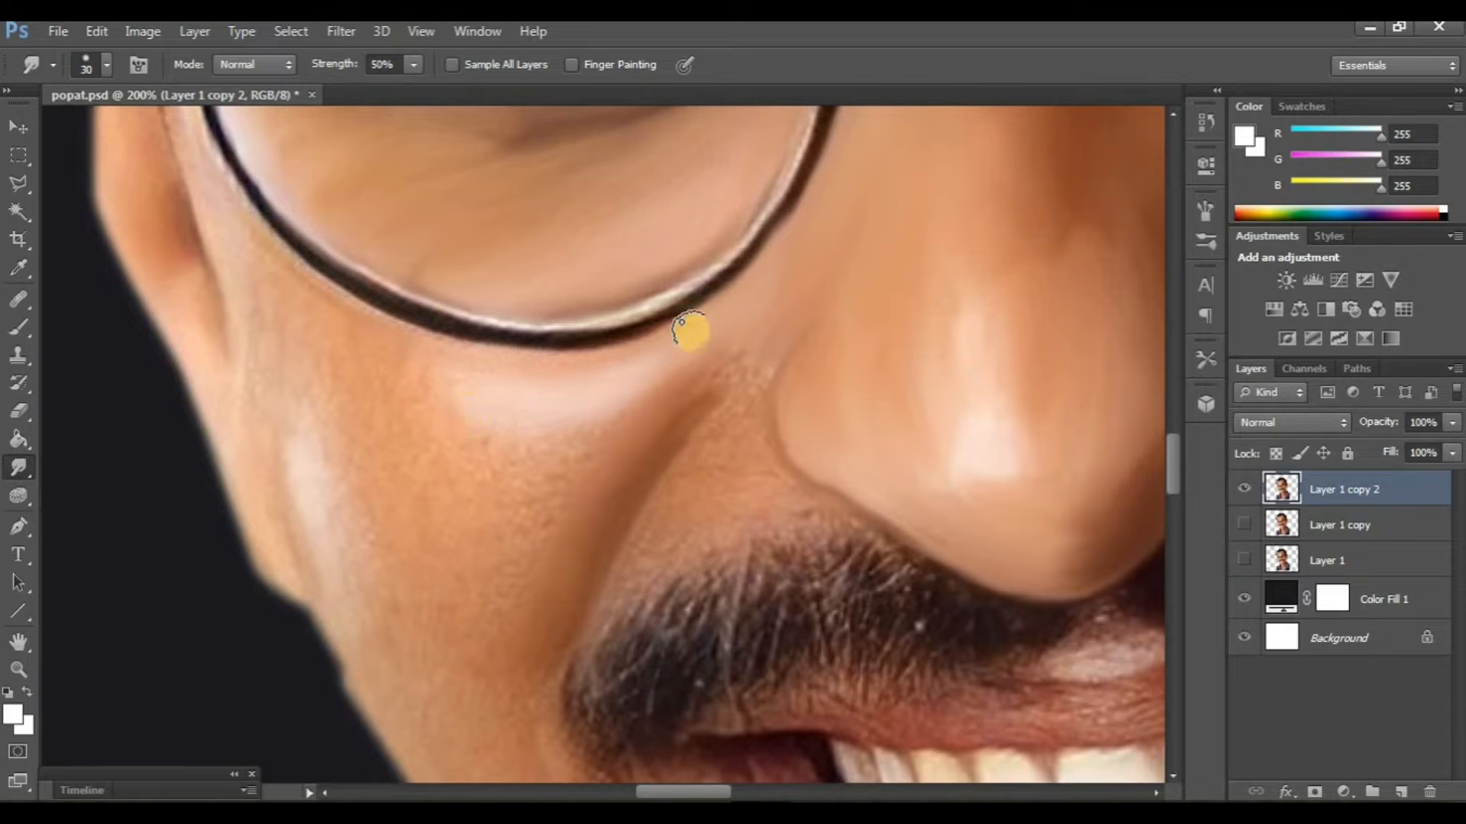
{"action": "scroll", "coordinate": [481, 366], "scroll_direction": "left", "scroll_amount": 1}
{"action": "scroll", "coordinate": [481, 366], "scroll_direction": "up", "scroll_amount": 1}
{"action": "scroll", "coordinate": [580, 458], "scroll_direction": "down", "scroll_amount": 1}
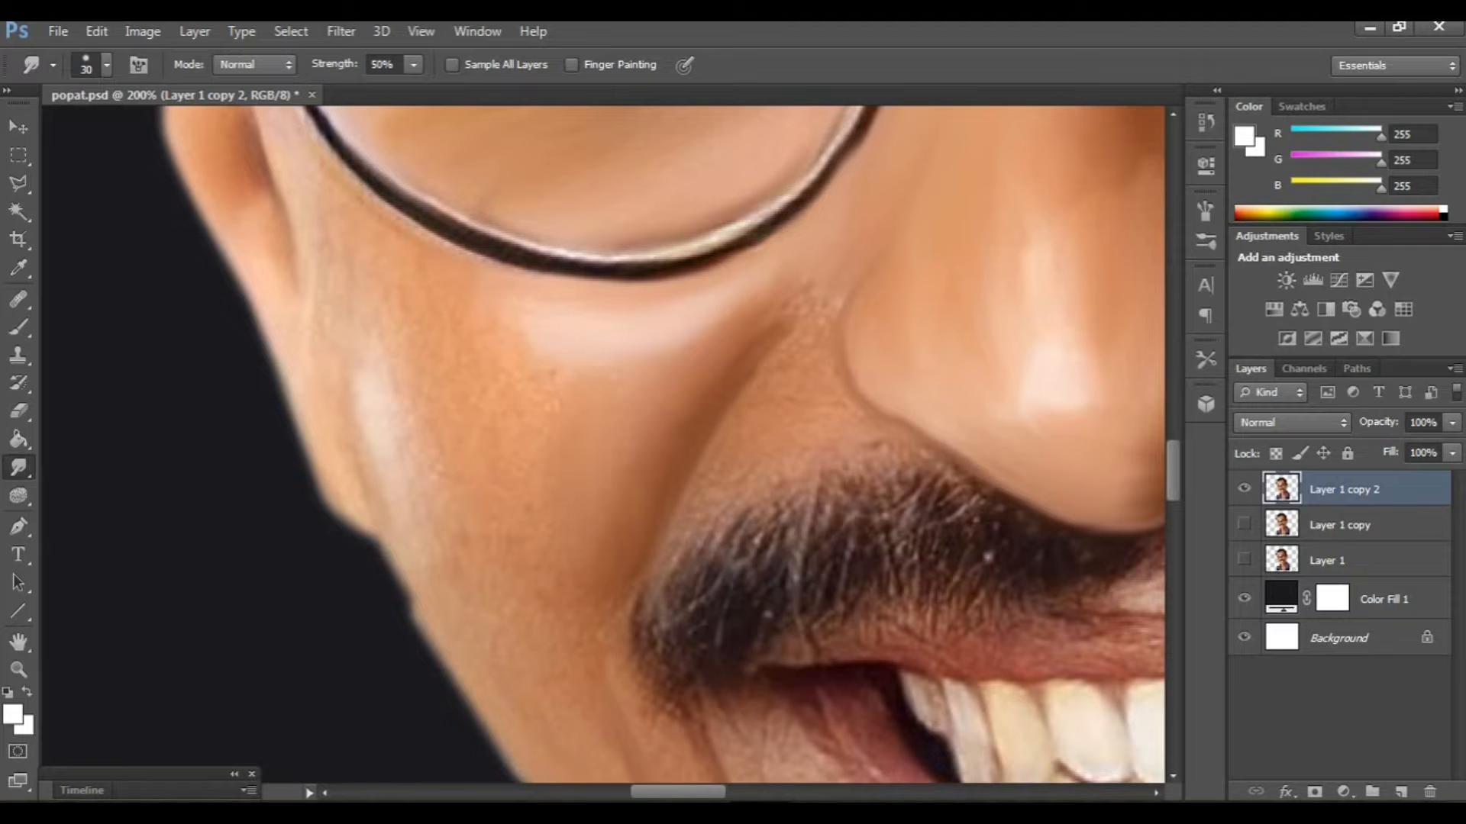
{"action": "scroll", "coordinate": [628, 535], "scroll_direction": "right", "scroll_amount": 2}
{"action": "scroll", "coordinate": [627, 535], "scroll_direction": "up", "scroll_amount": 1}
Step: Show Layer 1 copy and compare the smoothed left cheek by toggling the visibility of Layer 1 copy 2
{"action": "key", "text": "ctrl+minus"}
{"action": "key", "text": "ctrl+minus"}
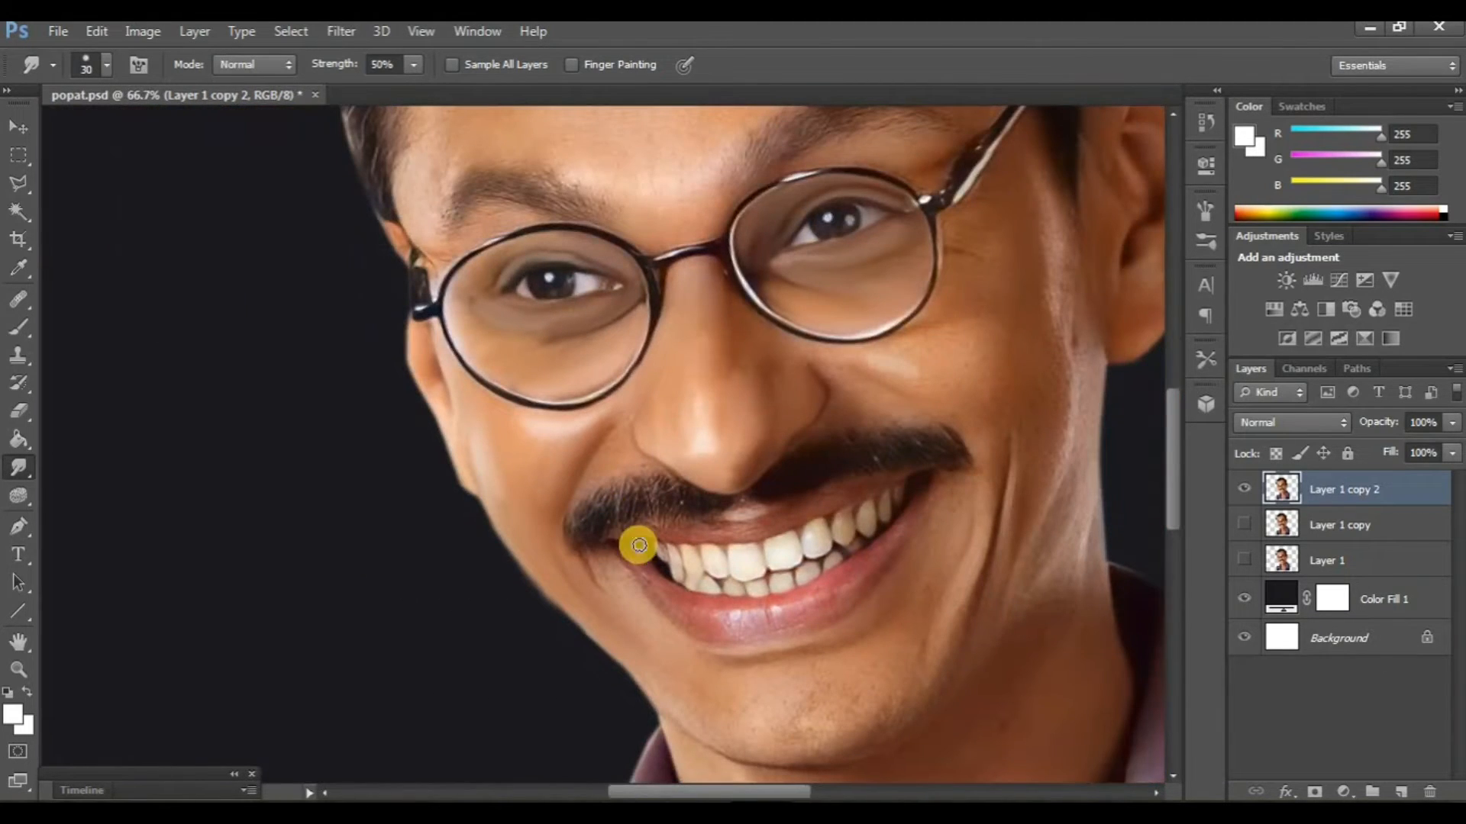
{"action": "scroll", "coordinate": [638, 546], "scroll_direction": "right", "scroll_amount": 1}
{"action": "left_click", "coordinate": [1245, 525]}
{"action": "left_click", "coordinate": [1244, 491]}
{"action": "left_click", "coordinate": [1245, 490]}
{"action": "scroll", "coordinate": [836, 487], "scroll_direction": "right", "scroll_amount": 4}
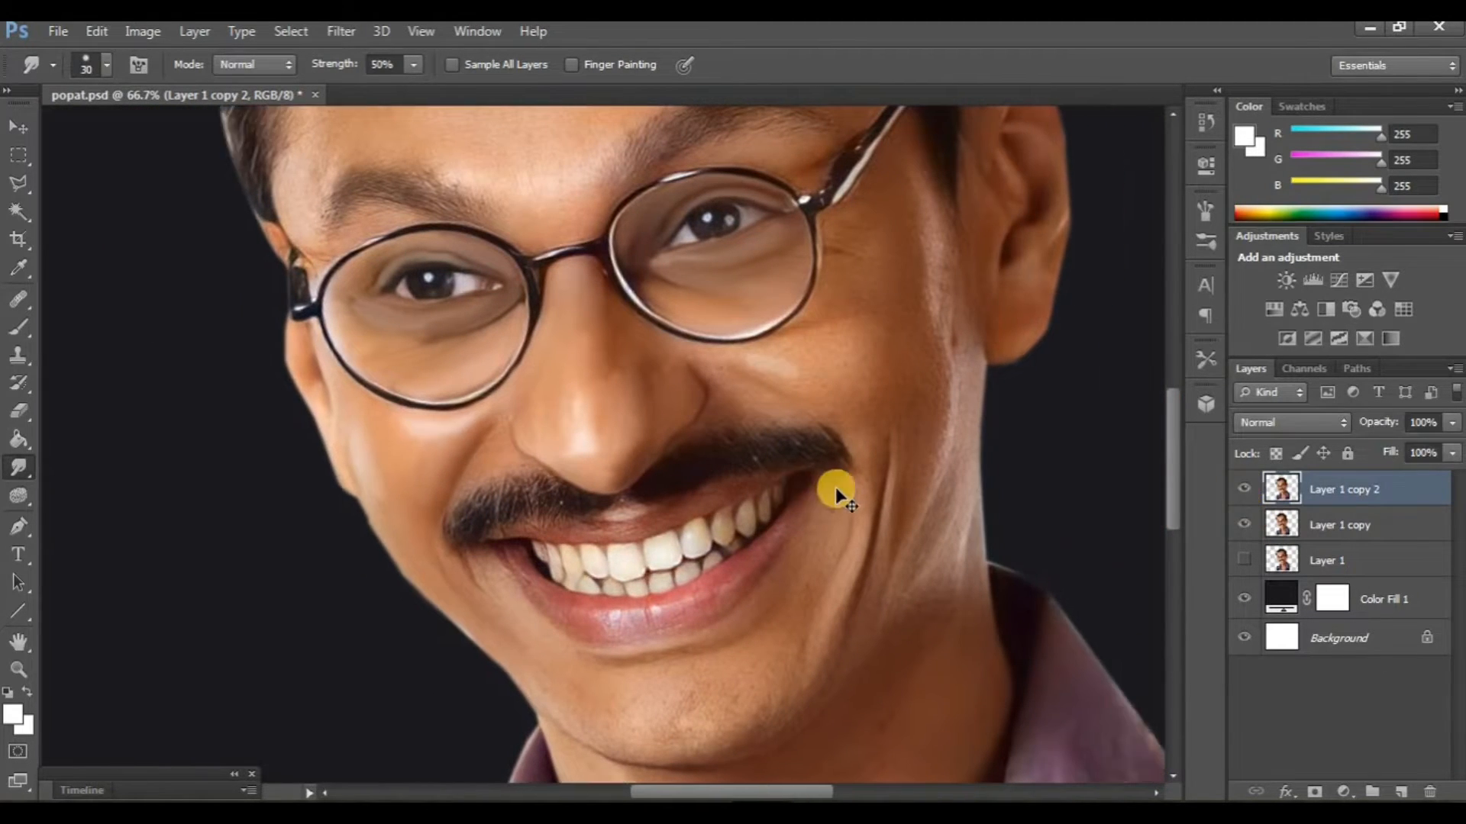
Step: Smudge the right cheek's highlight and the skin just under the lens smooth with the 30 px brush at 50% strength
{"action": "key", "text": "ctrl+plus"}
{"action": "key", "text": "ctrl+plus"}
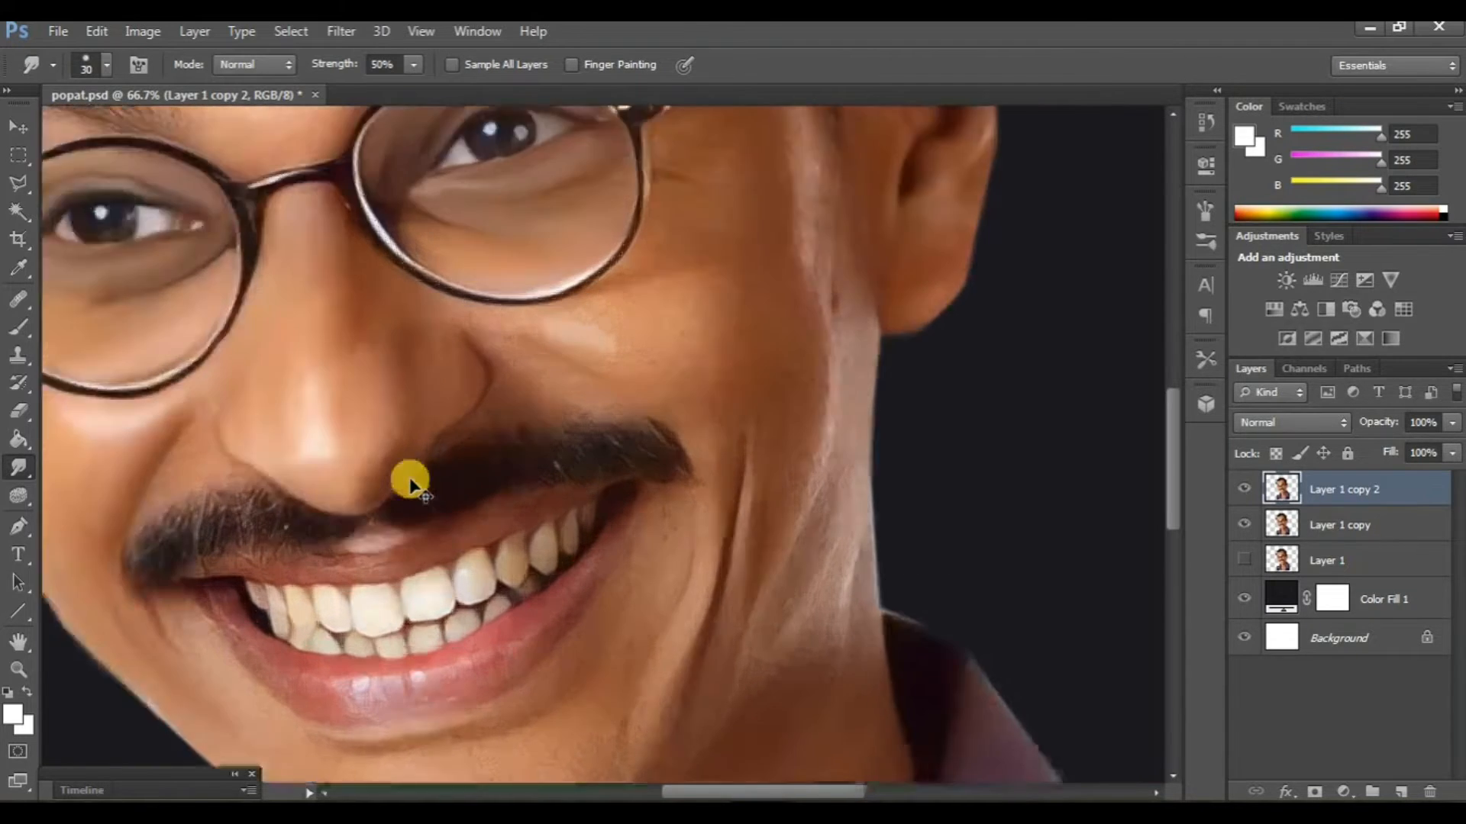
{"action": "scroll", "coordinate": [489, 479], "scroll_direction": "up", "scroll_amount": 3}
{"action": "scroll", "coordinate": [502, 473], "scroll_direction": "up", "scroll_amount": 2}
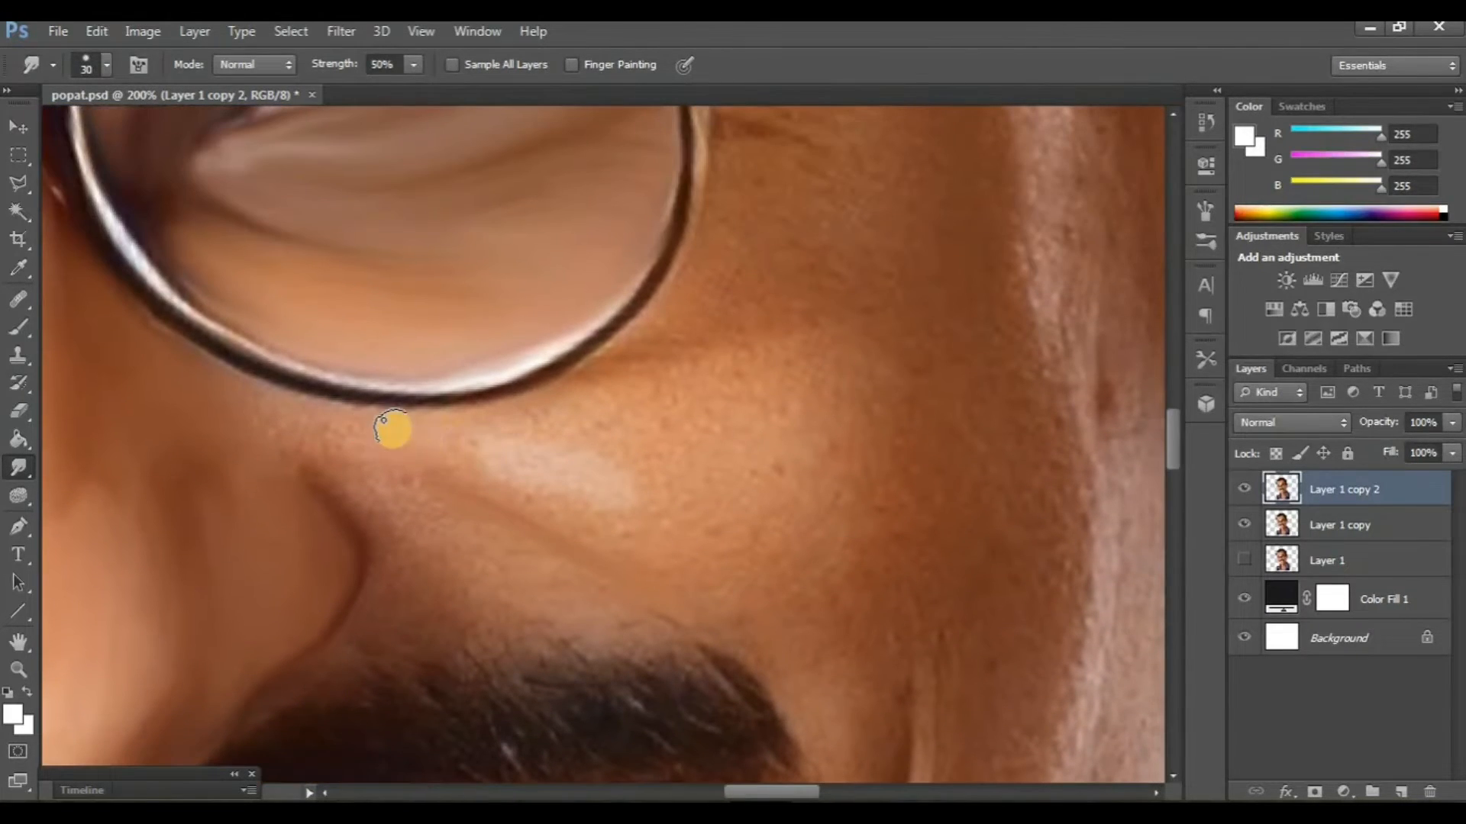
{"action": "scroll", "coordinate": [259, 412], "scroll_direction": "down", "scroll_amount": 1}
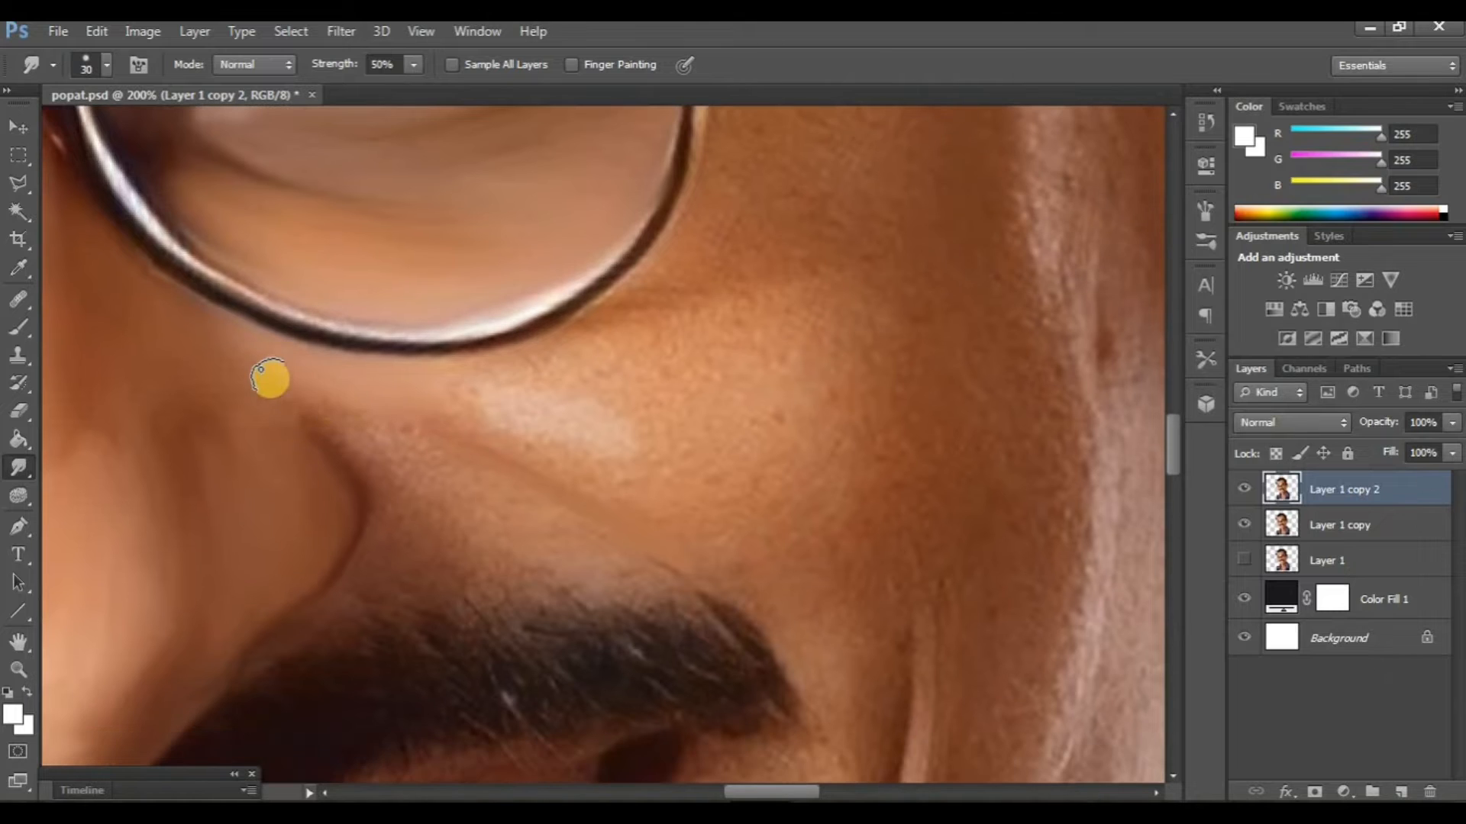
{"action": "scroll", "coordinate": [321, 405], "scroll_direction": "right", "scroll_amount": 2}
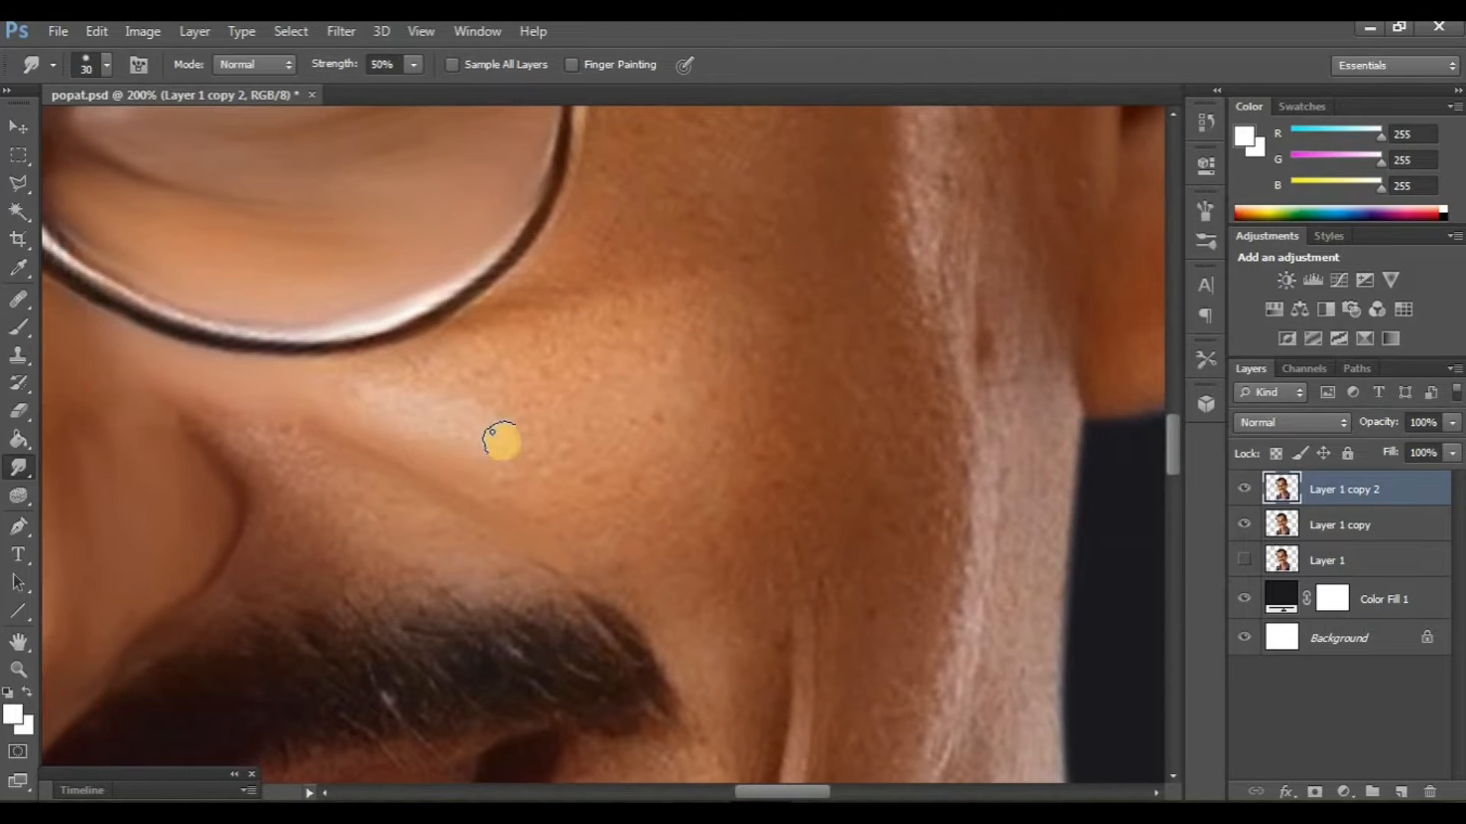
{"action": "scroll", "coordinate": [421, 455], "scroll_direction": "up", "scroll_amount": 1}
{"action": "scroll", "coordinate": [422, 455], "scroll_direction": "right", "scroll_amount": 1}
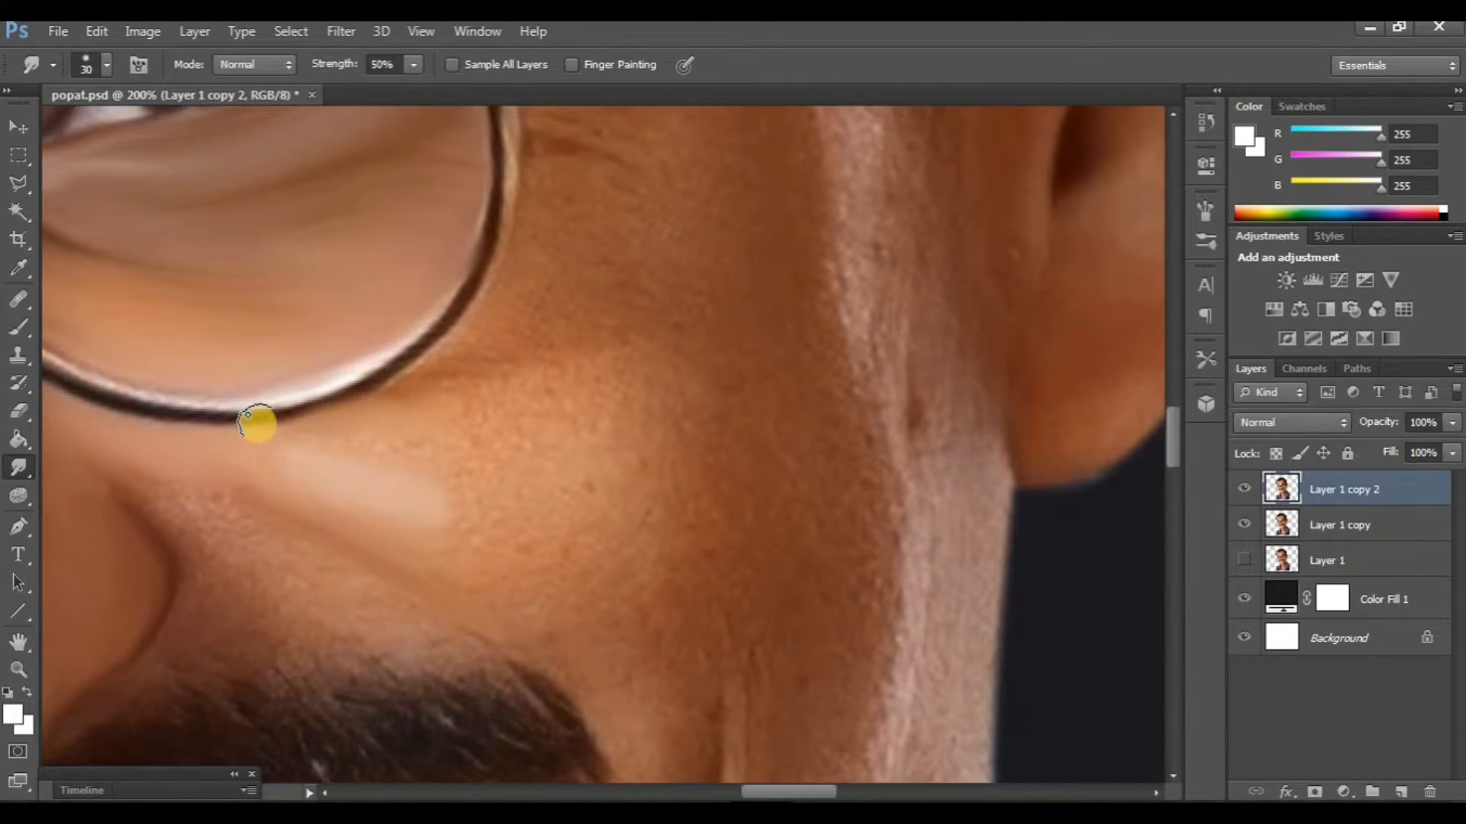
{"action": "scroll", "coordinate": [319, 477], "scroll_direction": "right", "scroll_amount": 1}
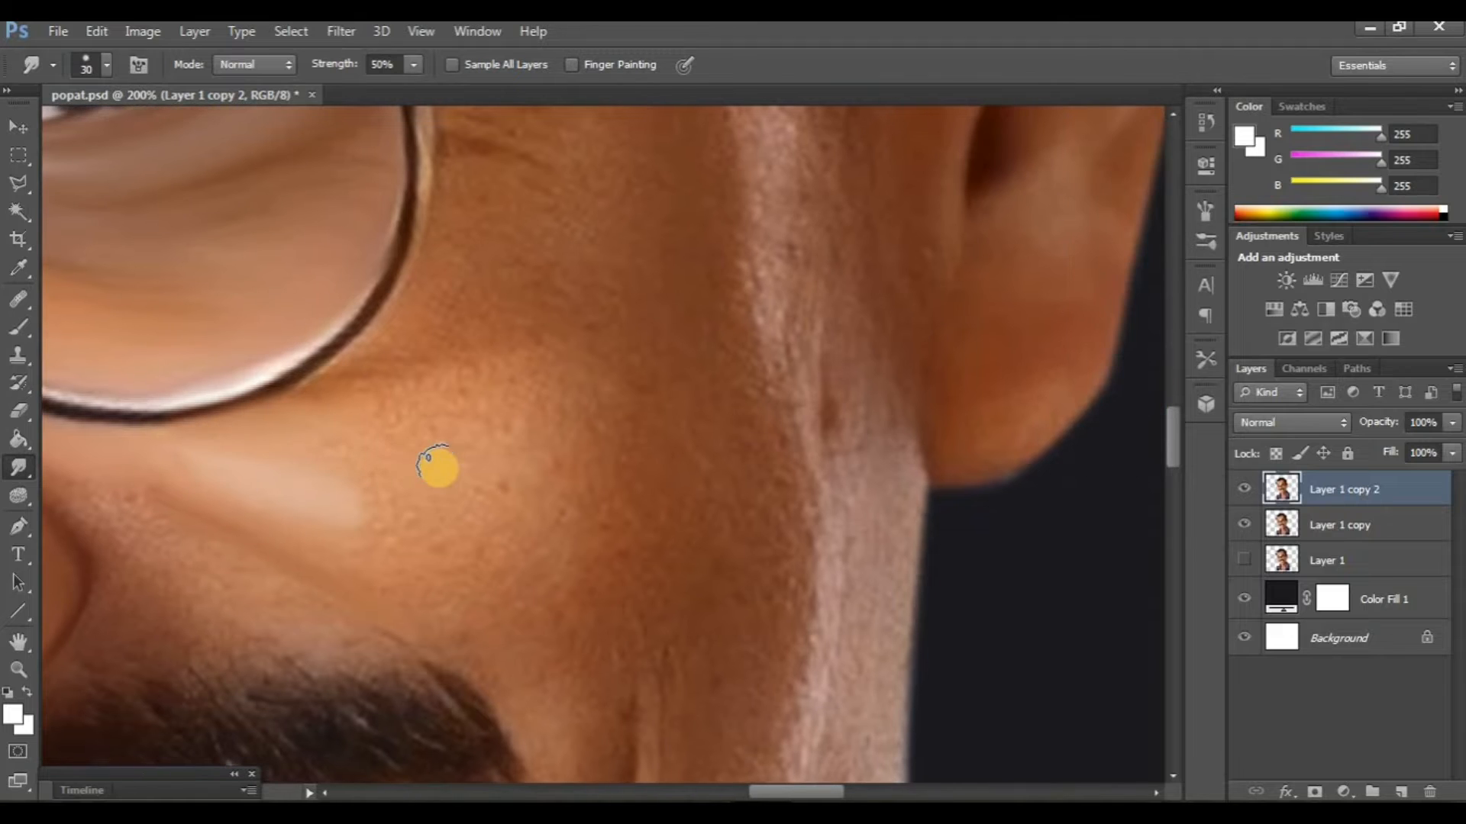
Step: Smudge the broad area of the right cheek, from beside the lens down past the moustache end, with a 40 px brush
{"action": "scroll", "coordinate": [458, 515], "scroll_direction": "down", "scroll_amount": 1}
{"action": "scroll", "coordinate": [506, 488], "scroll_direction": "left", "scroll_amount": 1}
{"action": "scroll", "coordinate": [427, 412], "scroll_direction": "down", "scroll_amount": 2}
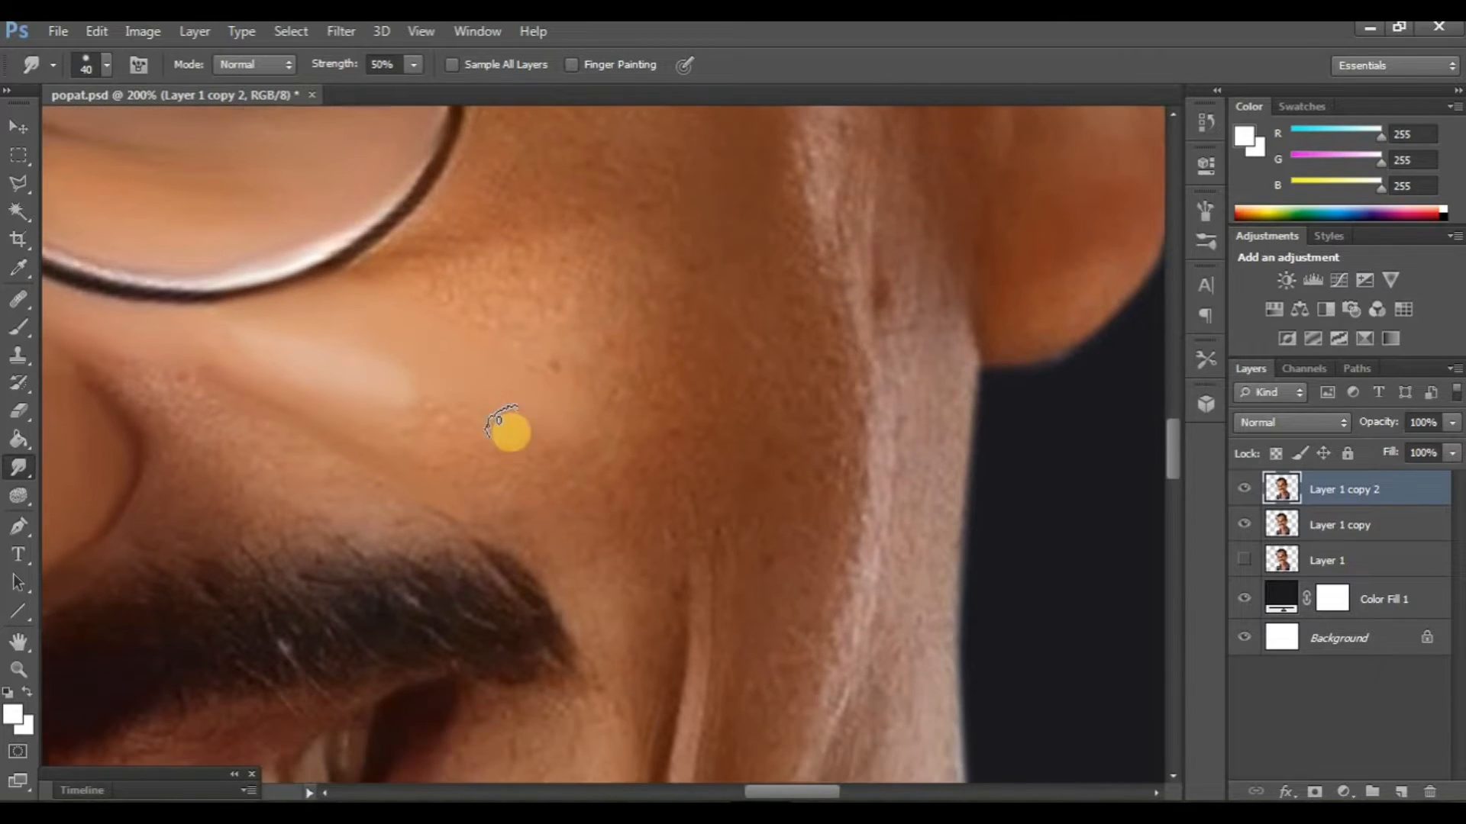
{"action": "mouse_move", "coordinate": [438, 419]}
{"action": "left_mouse_down"}
{"action": "mouse_move", "coordinate": [402, 433]}
{"action": "mouse_move", "coordinate": [481, 468]}
{"action": "mouse_move", "coordinate": [431, 441]}
{"action": "left_mouse_up"}
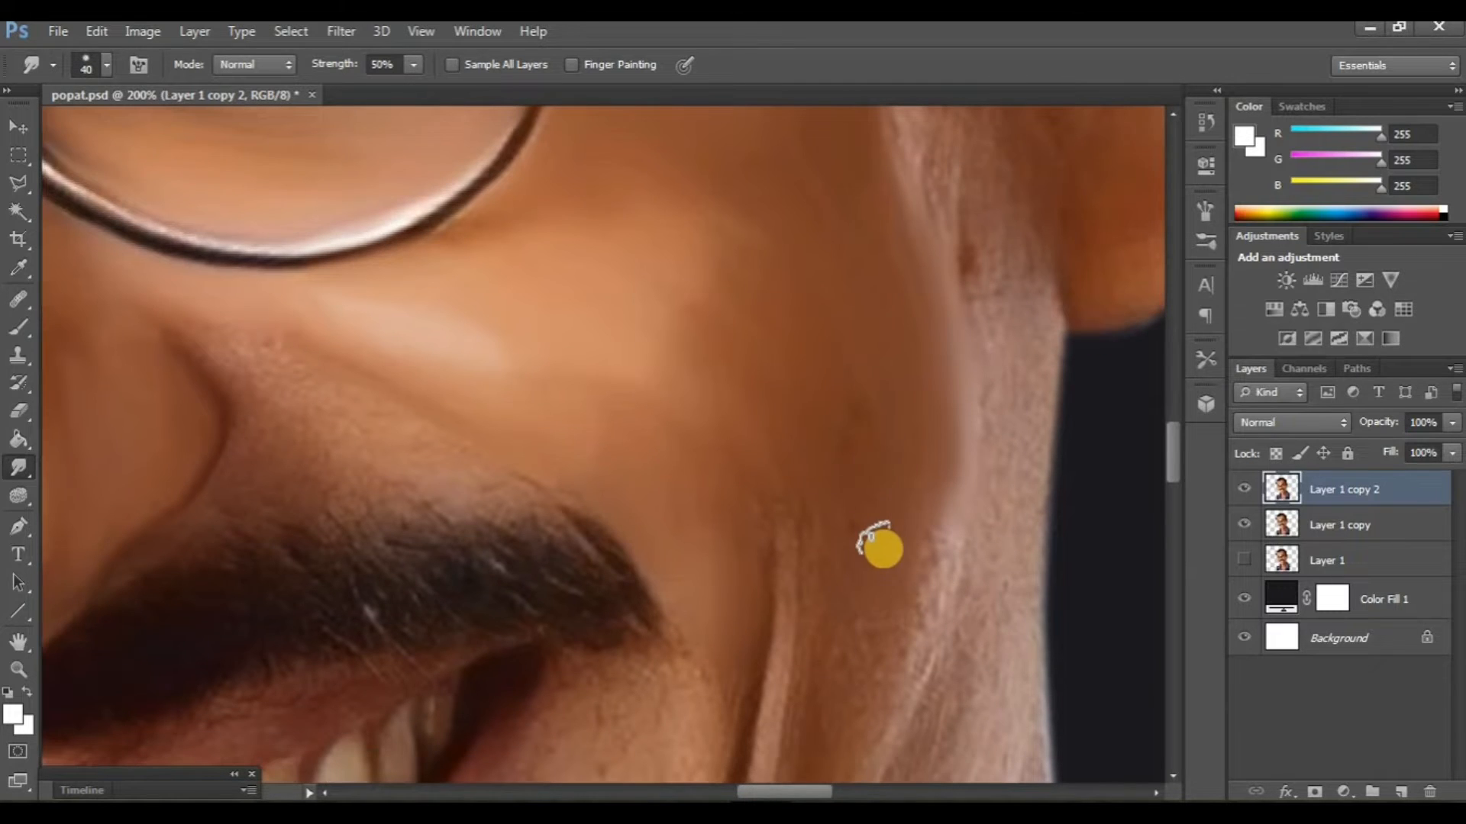
{"action": "scroll", "coordinate": [871, 534], "scroll_direction": "down", "scroll_amount": 2}
{"action": "scroll", "coordinate": [860, 448], "scroll_direction": "left", "scroll_amount": 2}
{"action": "scroll", "coordinate": [860, 448], "scroll_direction": "down", "scroll_amount": 3}
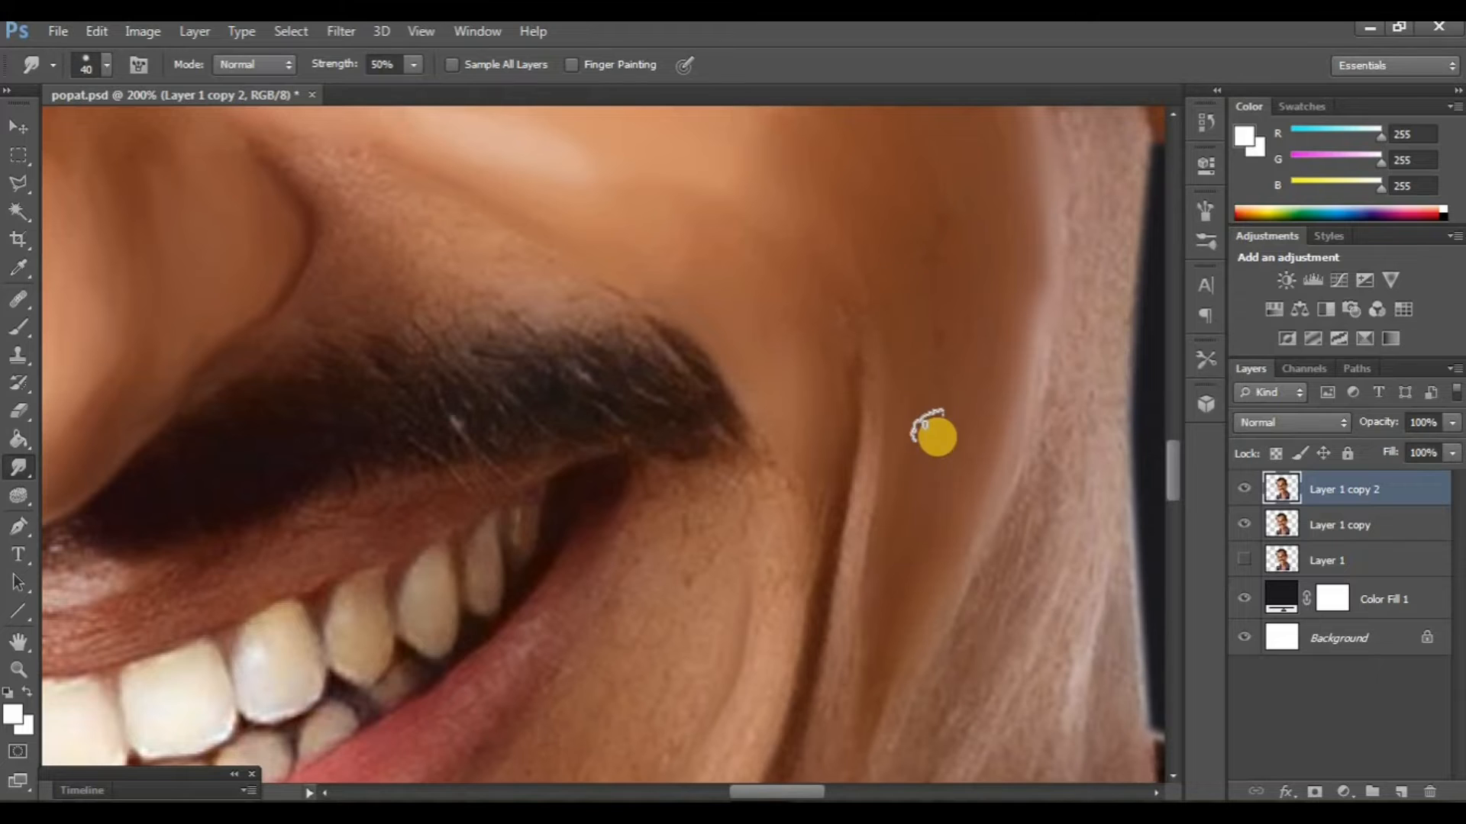
Step: Smudge along the right smile crease and the skin fold beside it with the 40 px brush
{"action": "scroll", "coordinate": [845, 305], "scroll_direction": "down", "scroll_amount": 3}
{"action": "left_click_drag", "start_coordinate": [845, 305], "coordinate": [831, 465]}
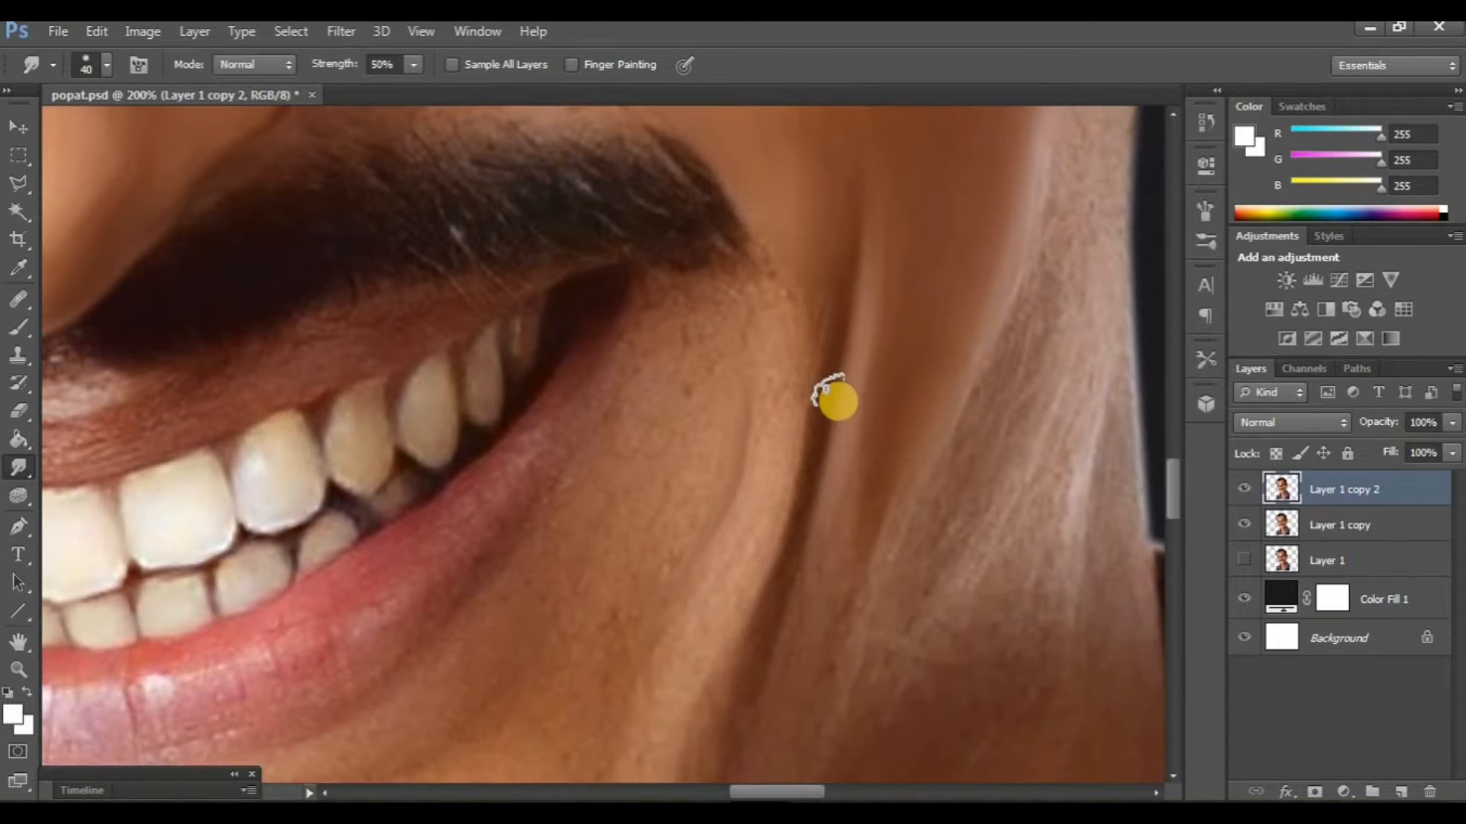
{"action": "mouse_move", "coordinate": [843, 242]}
{"action": "left_mouse_down"}
{"action": "mouse_move", "coordinate": [846, 573]}
{"action": "mouse_move", "coordinate": [818, 637]}
{"action": "left_mouse_up"}
{"action": "left_click_drag", "start_coordinate": [890, 466], "coordinate": [813, 681]}
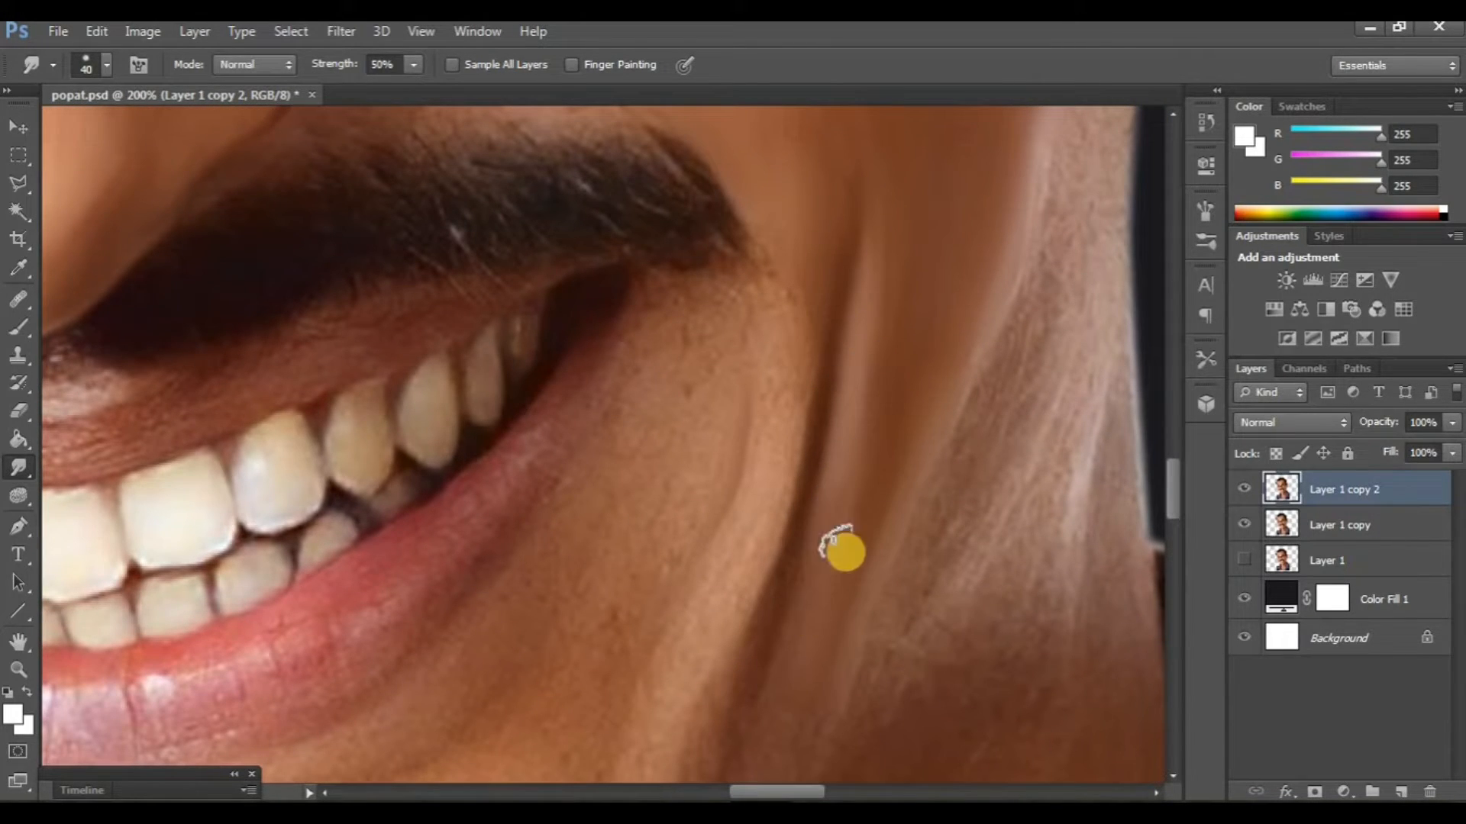
Step: Compare the smoothed right cheek with the unsmoothed skin by toggling the visibility of Layer 1 copy 2
{"action": "key", "text": "ctrl+minus"}
{"action": "key", "text": "ctrl+minus"}
{"action": "left_click_drag", "start_coordinate": [611, 591], "coordinate": [719, 752]}
{"action": "left_click_drag", "start_coordinate": [735, 588], "coordinate": [774, 595]}
{"action": "left_click", "coordinate": [1243, 489]}
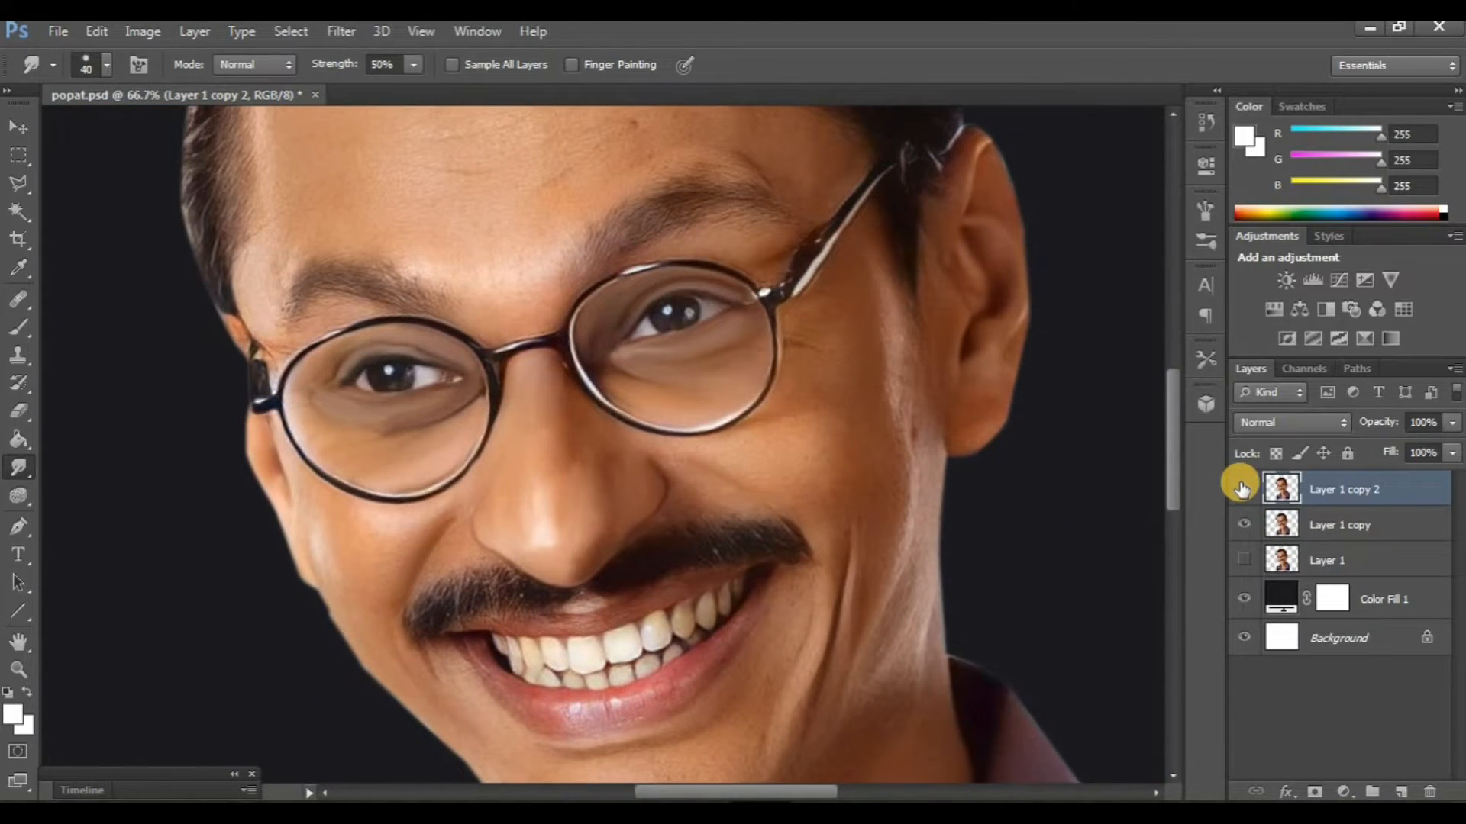
{"action": "left_click", "coordinate": [1243, 489]}
Step: Smudge the right cheek's outer highlight below the ear with a 30 px brush, and compare by toggling Layer 1 copy 2
{"action": "key", "text": "ctrl+minus"}
{"action": "key", "text": "ctrl+plus"}
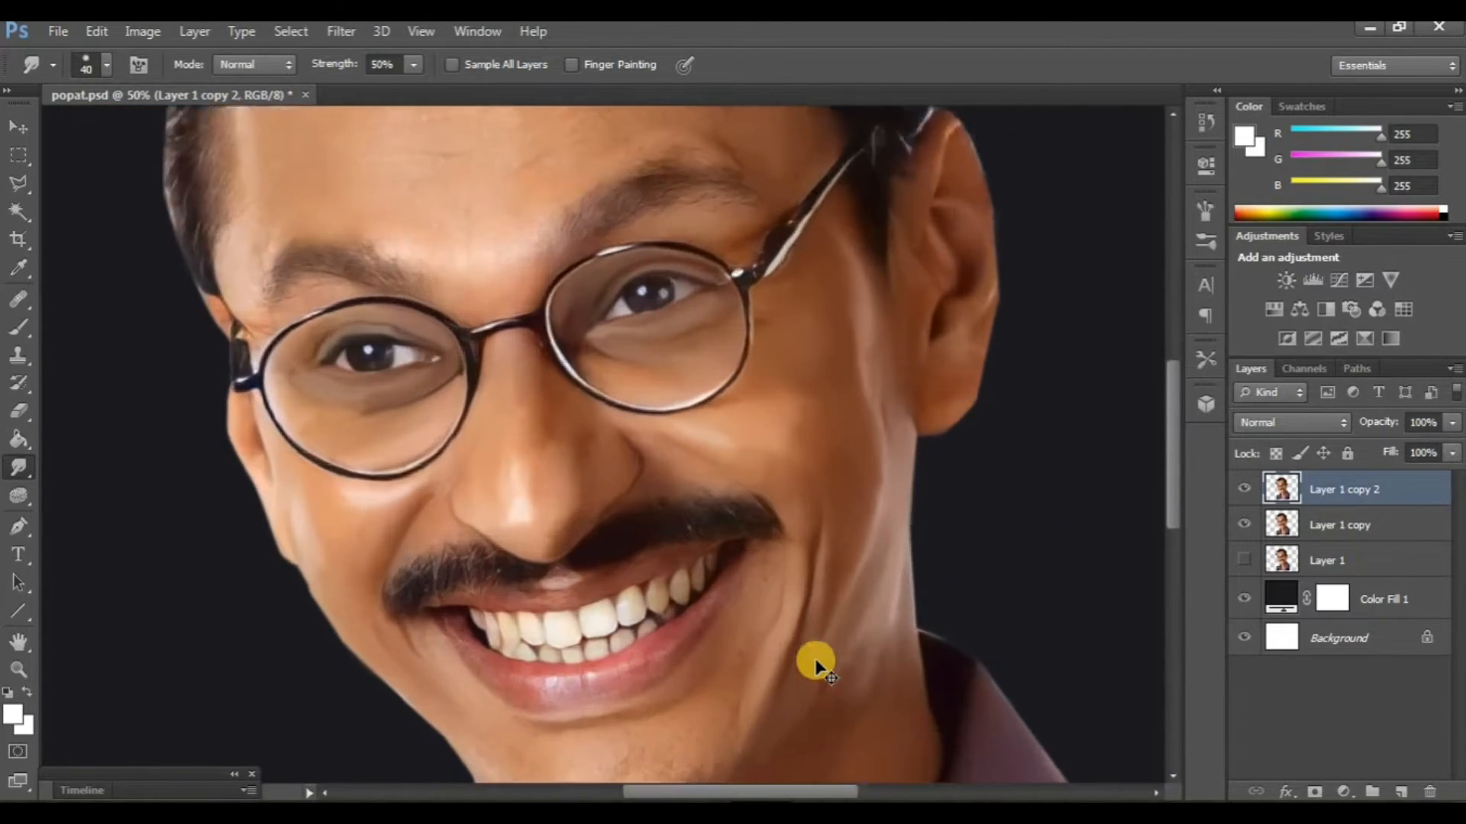
{"action": "key", "text": "ctrl+plus"}
{"action": "key", "text": "ctrl+minus"}
{"action": "key", "text": "ctrl+minus"}
{"action": "scroll", "coordinate": [816, 661], "scroll_direction": "down", "scroll_amount": 1}
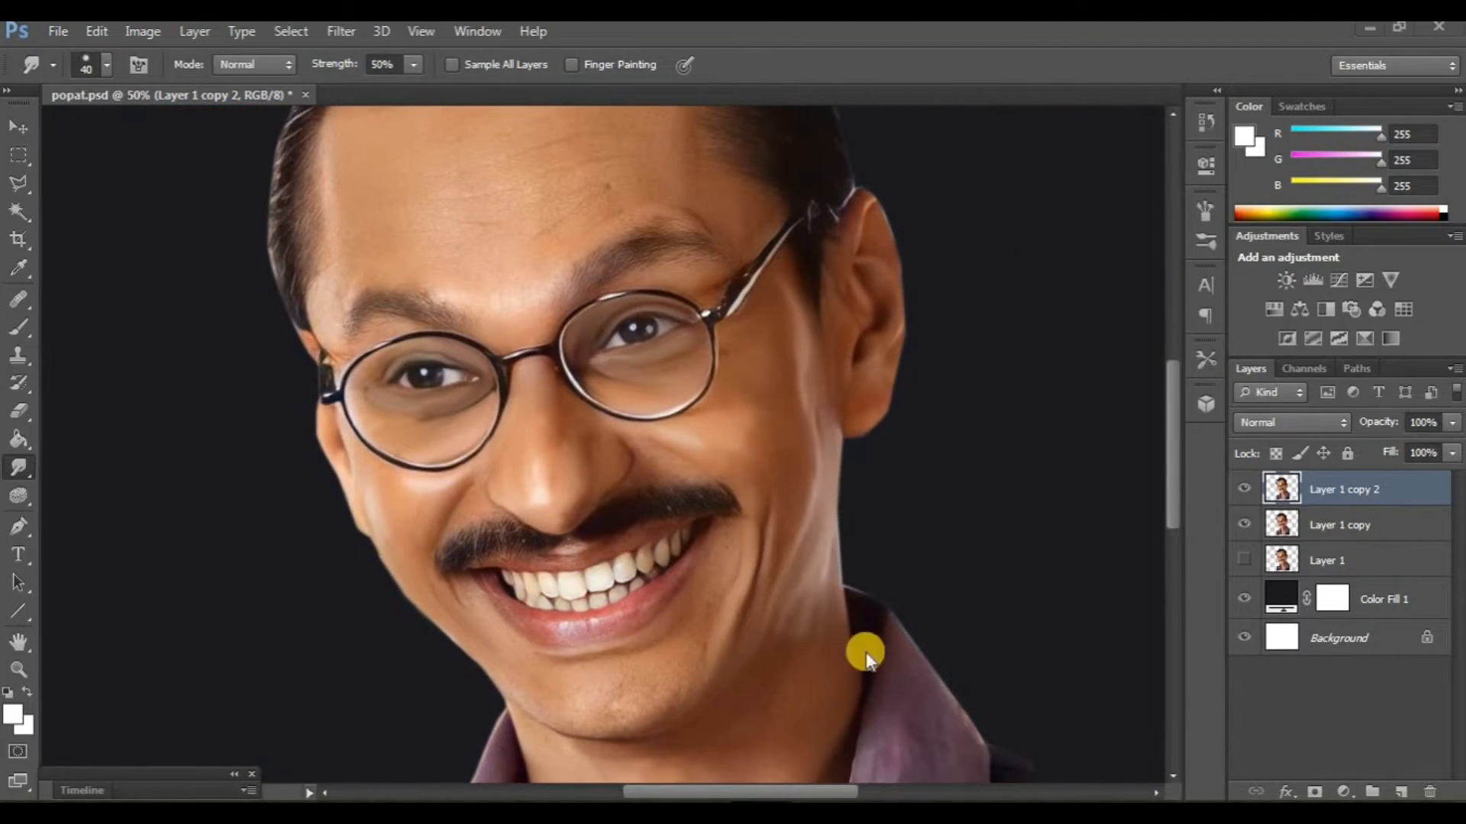
{"action": "scroll", "coordinate": [792, 595], "scroll_direction": "up", "scroll_amount": 2}
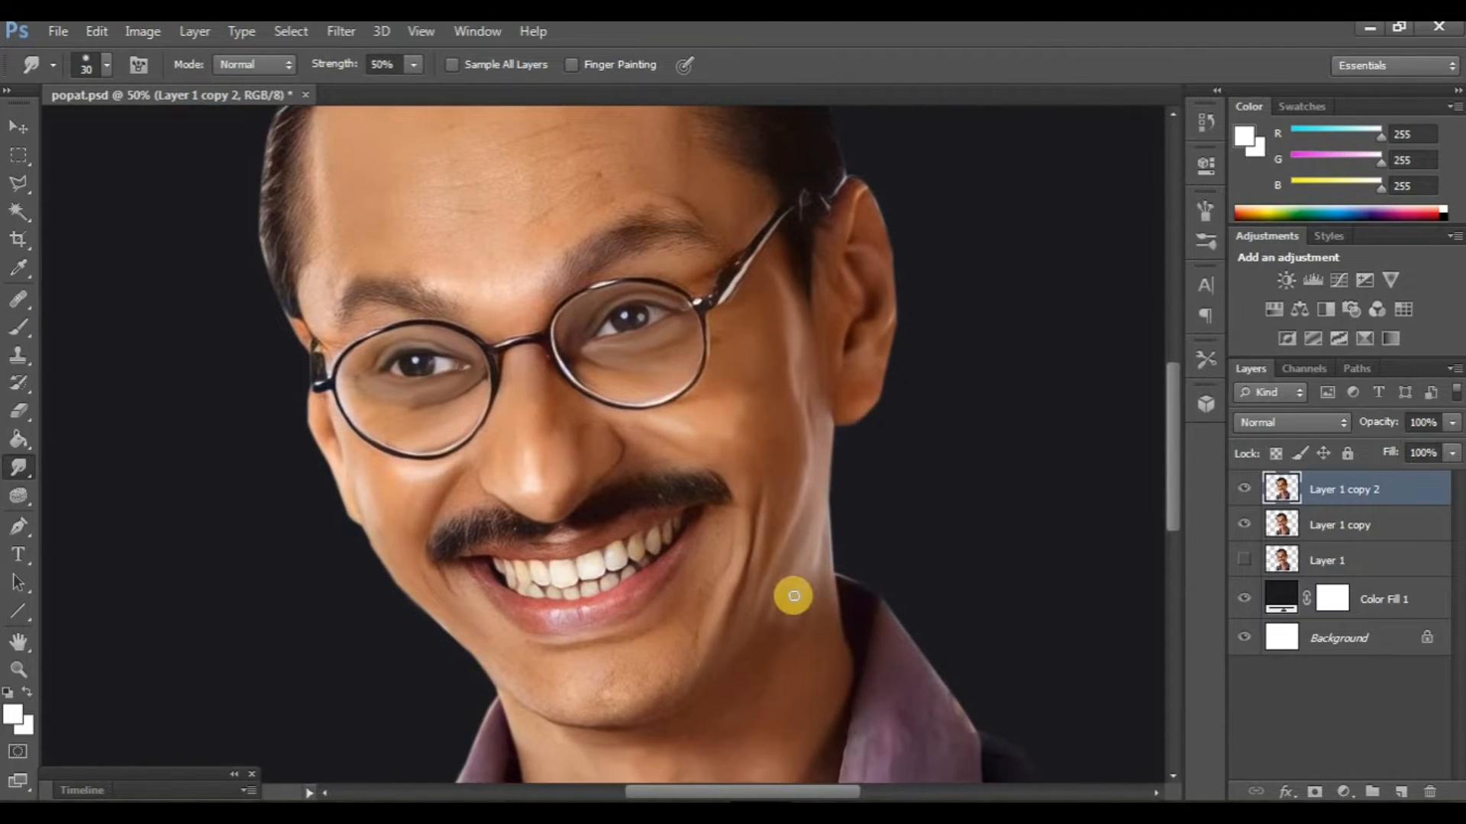
{"action": "key", "text": "bracketleft"}
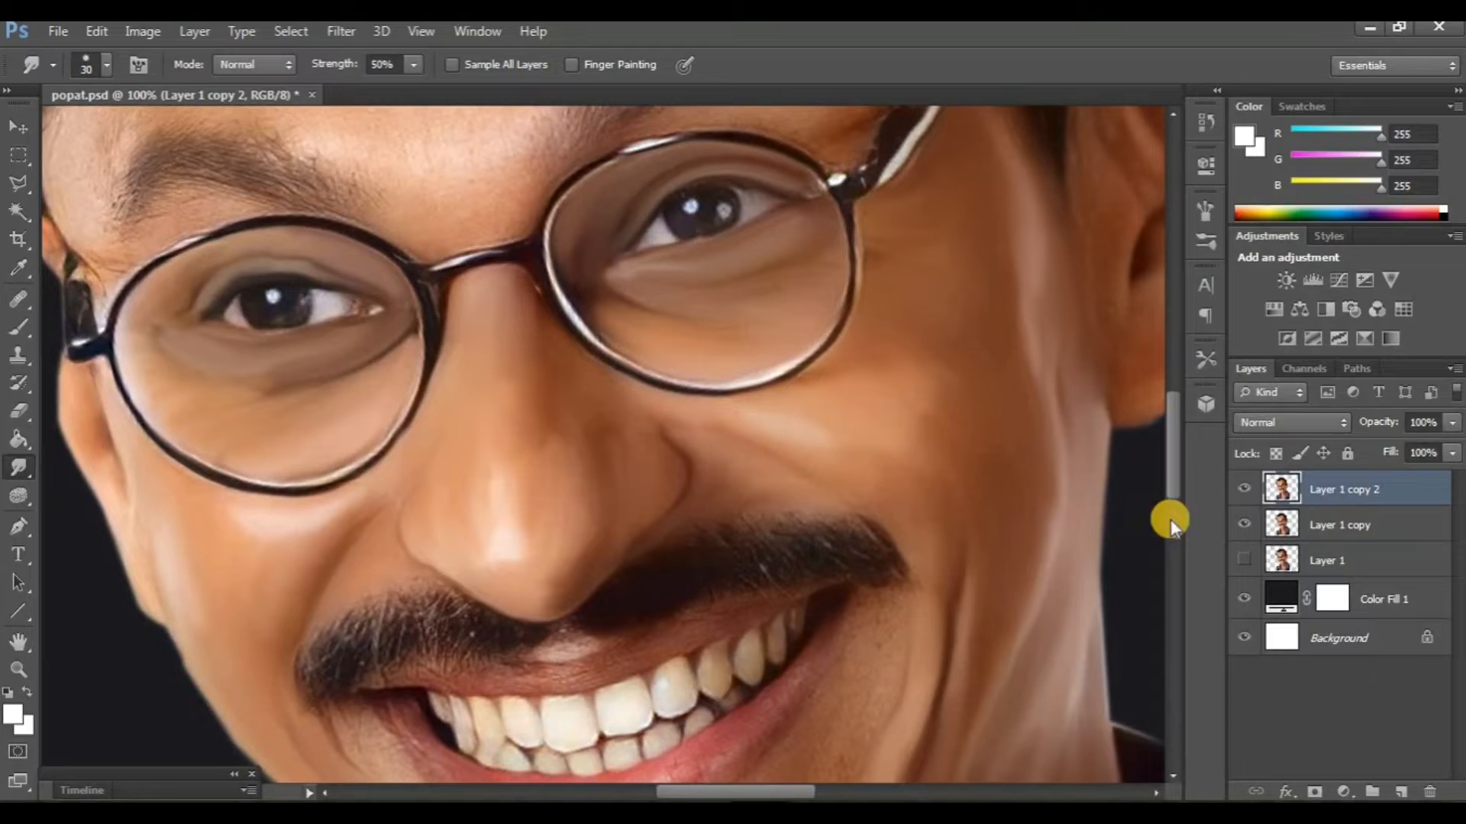
{"action": "left_click", "coordinate": [1244, 498]}
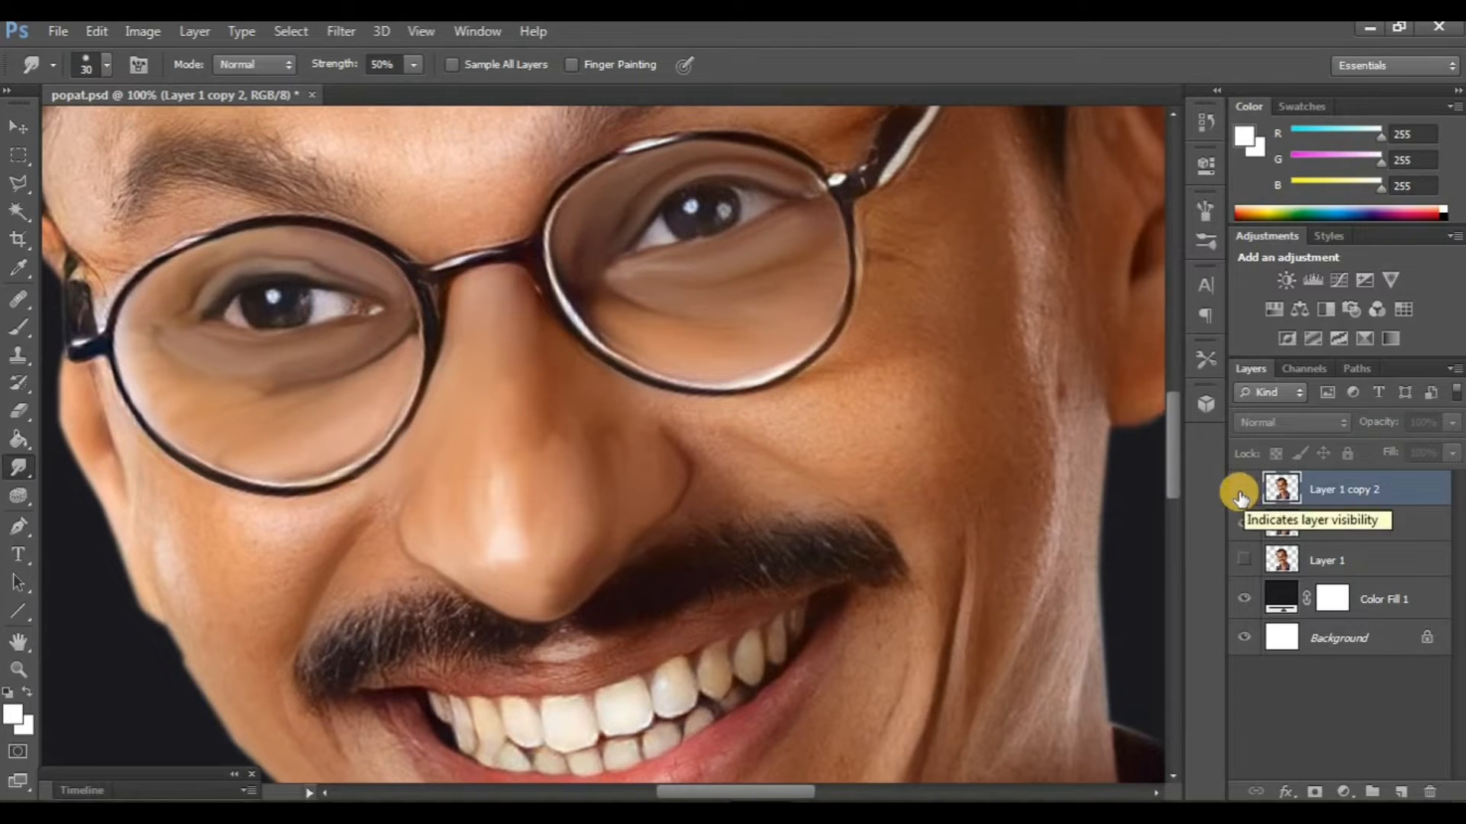
{"action": "left_click", "coordinate": [1243, 489]}
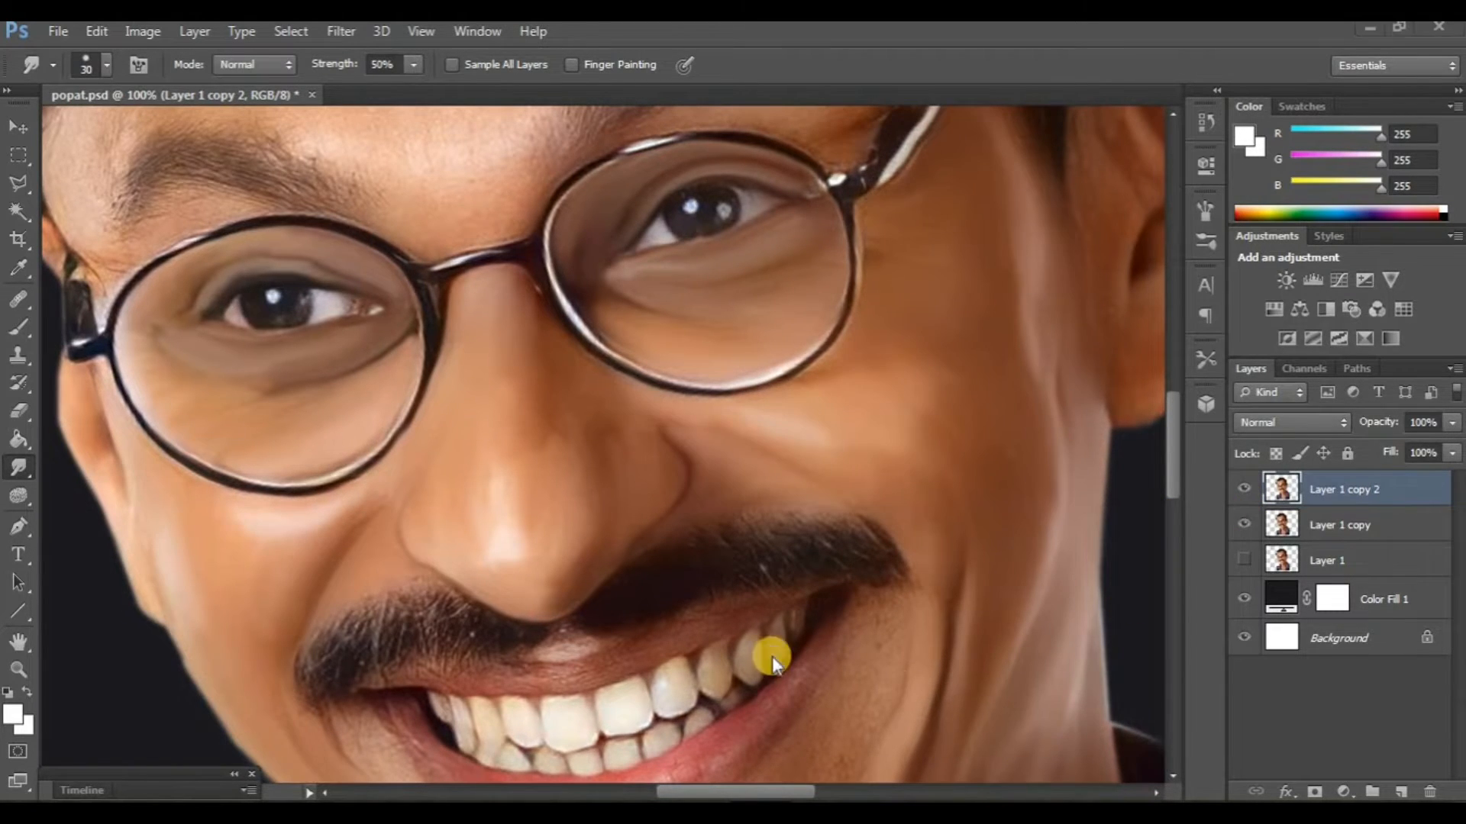
Step: Smudge the jawline and the lower edge of the chin smooth with the 30 px brush at 50% strength
{"action": "scroll", "coordinate": [772, 657], "scroll_direction": "down", "scroll_amount": 3}
{"action": "scroll", "coordinate": [761, 631], "scroll_direction": "up", "scroll_amount": 2}
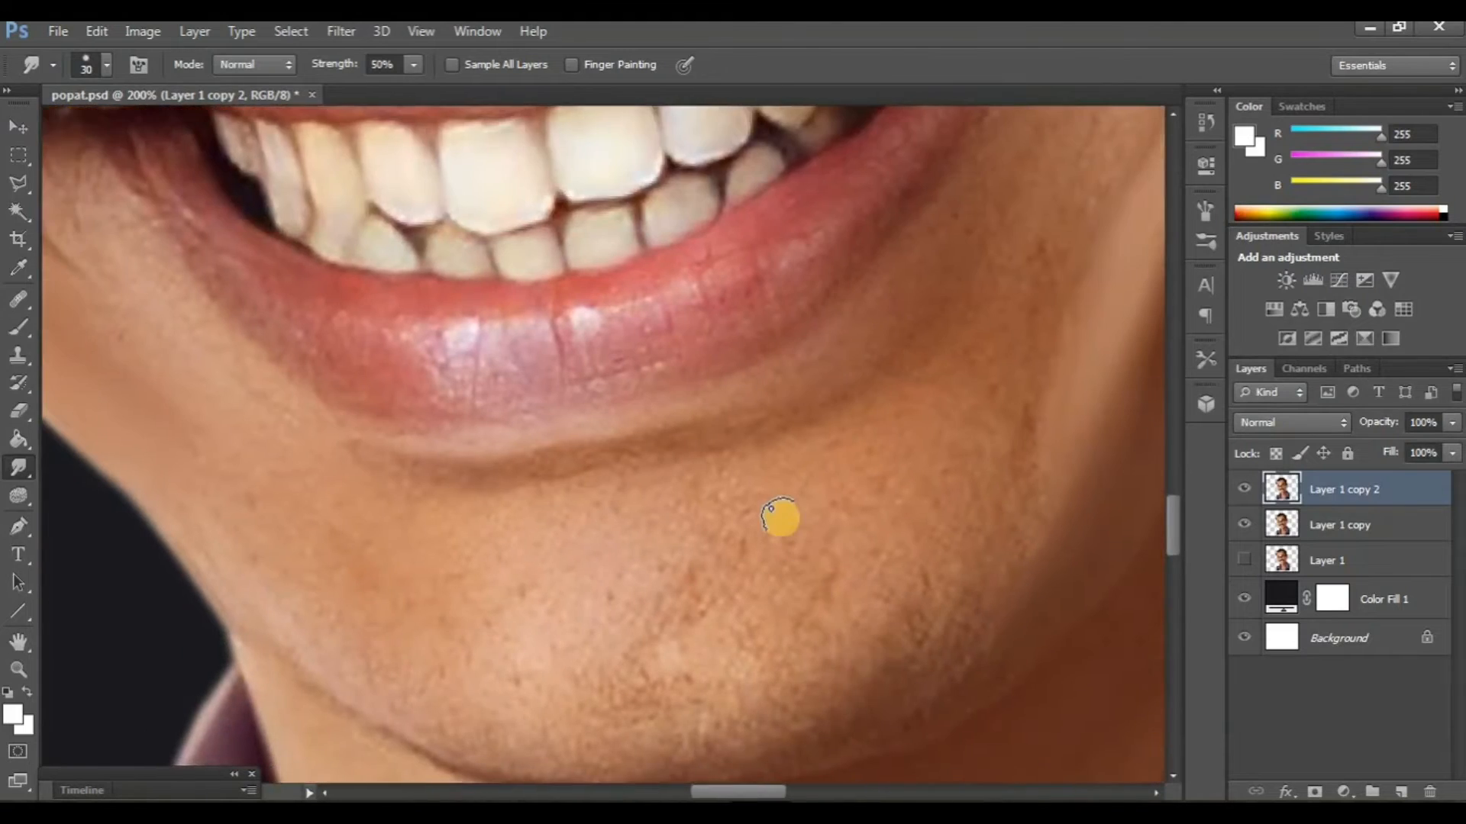
{"action": "scroll", "coordinate": [780, 519], "scroll_direction": "down", "scroll_amount": 2}
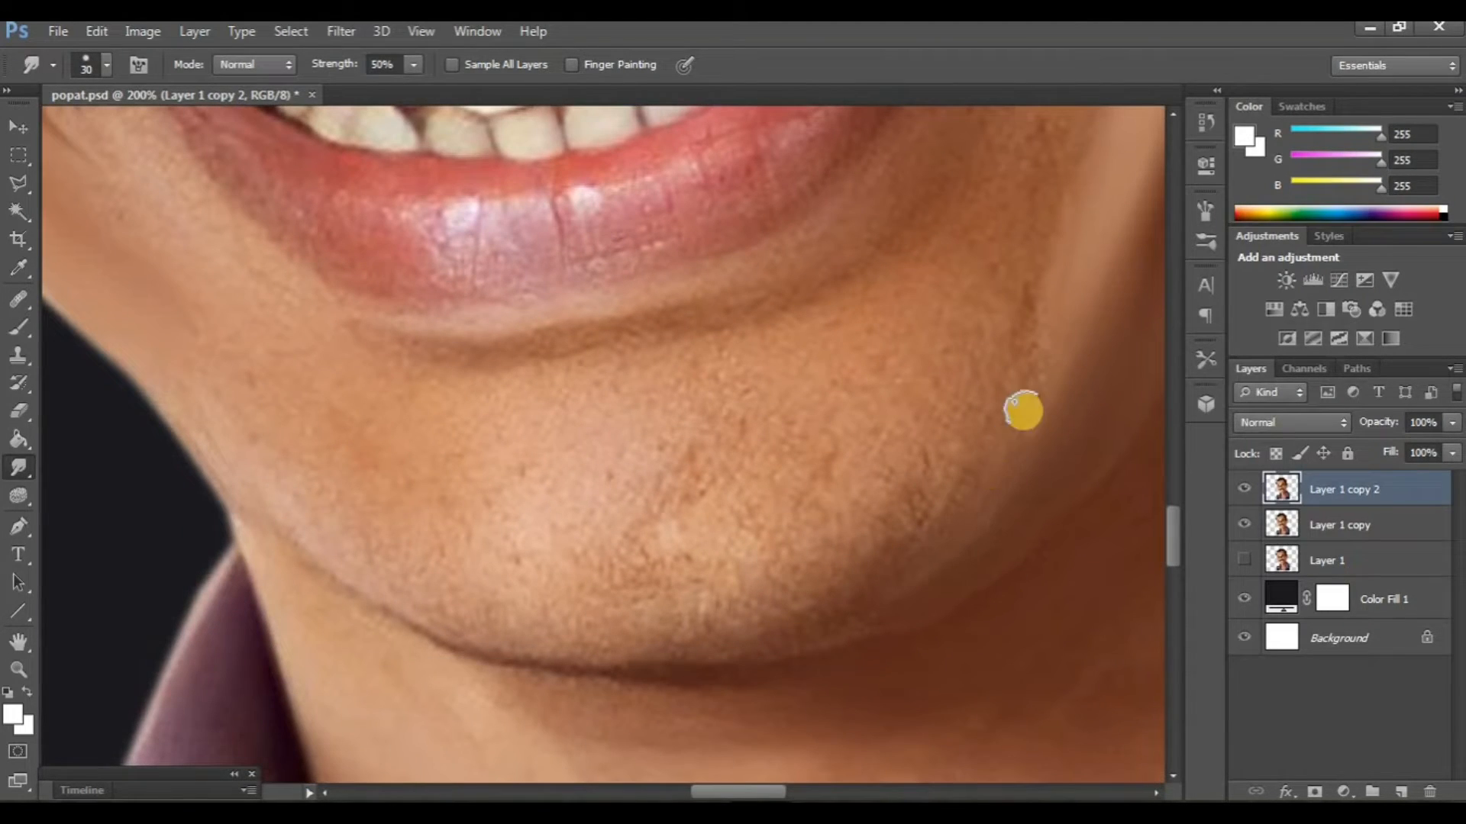
{"action": "left_click_drag", "start_coordinate": [1033, 350], "coordinate": [959, 489]}
{"action": "scroll", "coordinate": [937, 531], "scroll_direction": "left", "scroll_amount": 1}
{"action": "mouse_move", "coordinate": [1051, 377]}
{"action": "left_mouse_down"}
{"action": "mouse_move", "coordinate": [946, 530]}
{"action": "mouse_move", "coordinate": [873, 556]}
{"action": "left_mouse_up"}
{"action": "scroll", "coordinate": [939, 533], "scroll_direction": "down", "scroll_amount": 1}
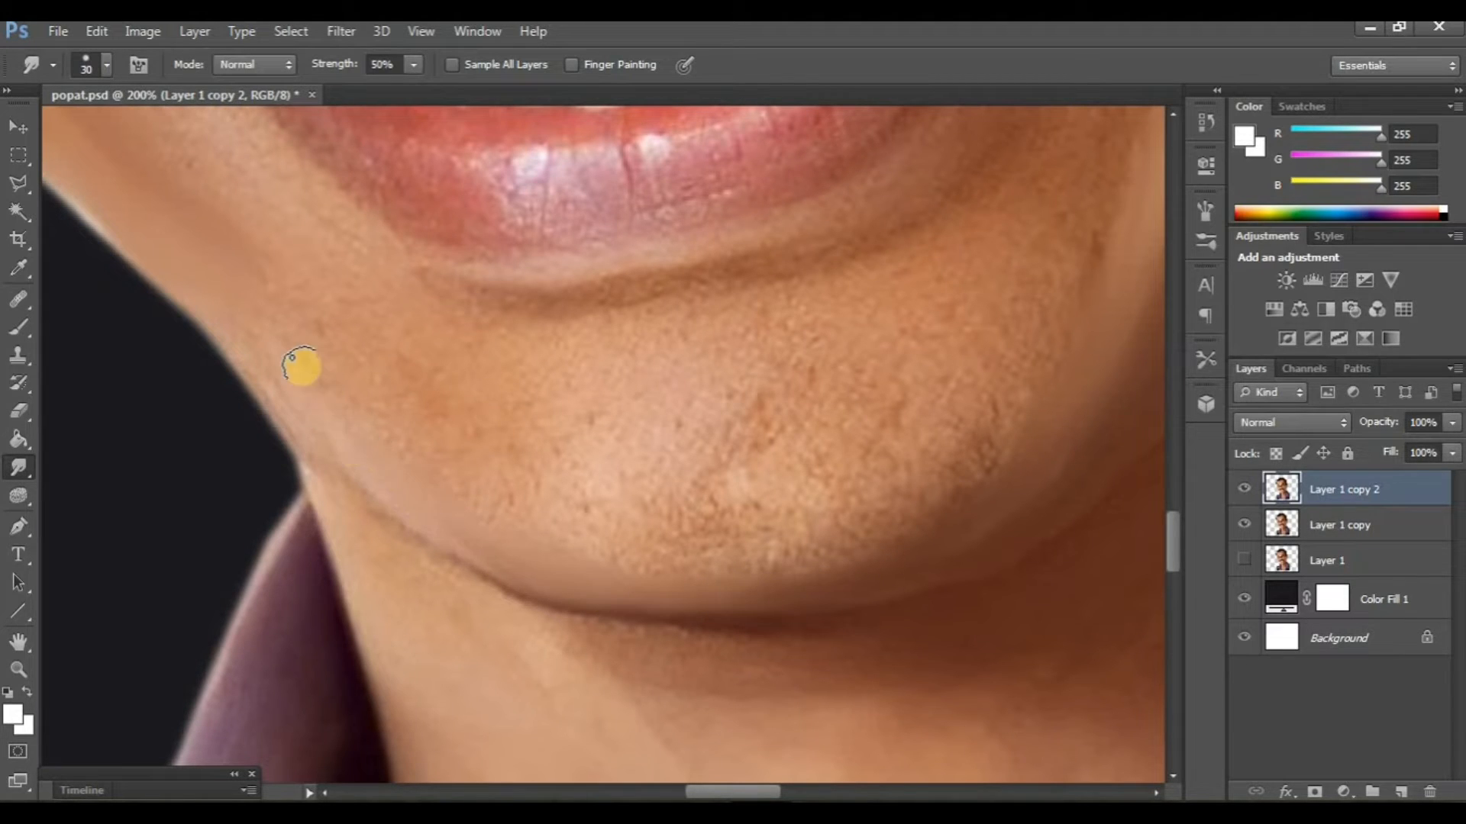
{"action": "scroll", "coordinate": [866, 684], "scroll_direction": "up", "scroll_amount": 1}
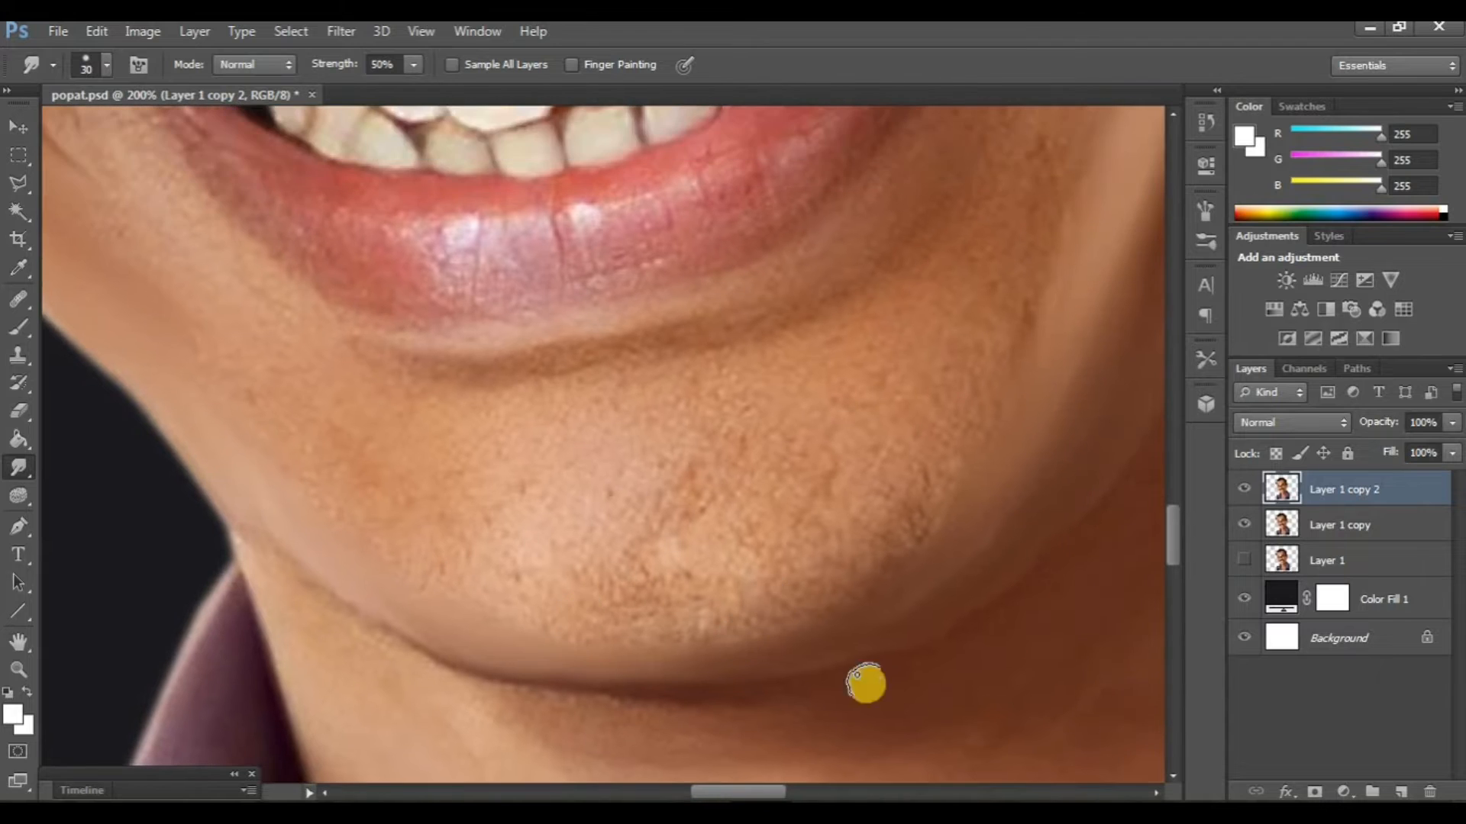
Step: Smudge the stubbled centre of the chin and the skin below the lower lip smooth with a 40 px brush
{"action": "scroll", "coordinate": [719, 615], "scroll_direction": "up", "scroll_amount": 1}
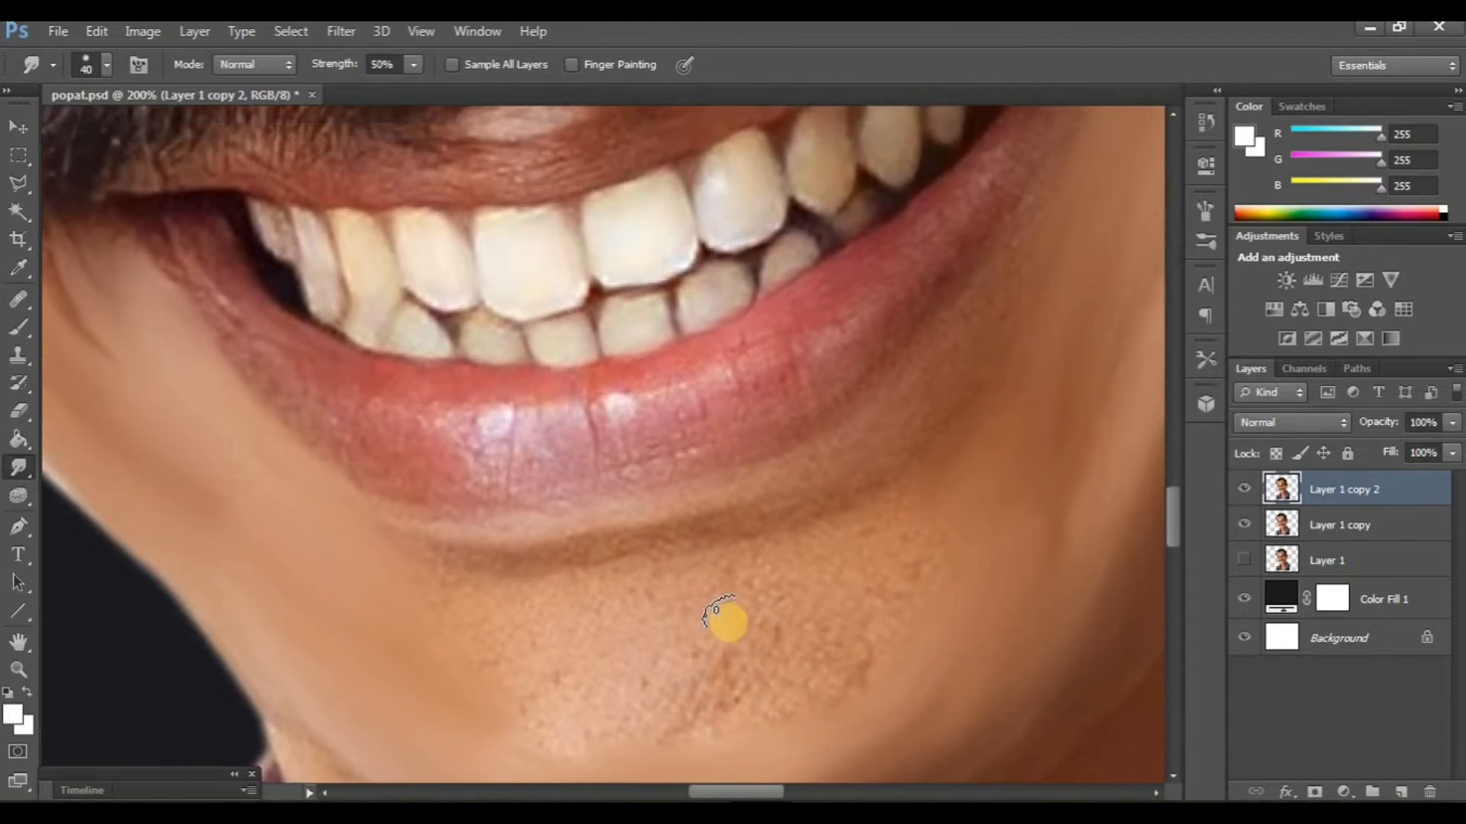
{"action": "scroll", "coordinate": [719, 615], "scroll_direction": "down", "scroll_amount": 1}
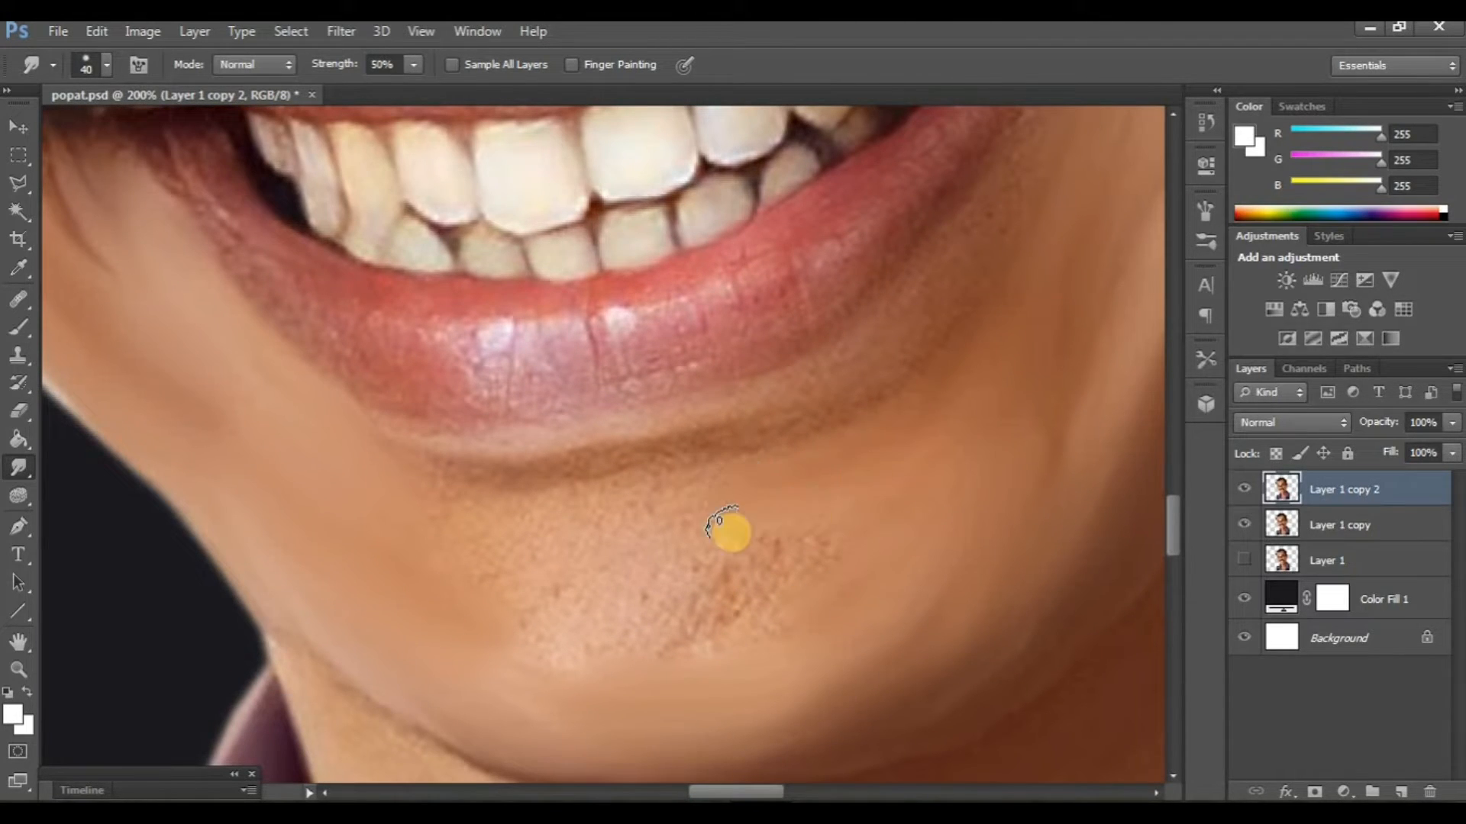
{"action": "mouse_move", "coordinate": [813, 551]}
{"action": "left_mouse_down"}
{"action": "mouse_move", "coordinate": [763, 604]}
{"action": "mouse_move", "coordinate": [606, 587]}
{"action": "mouse_move", "coordinate": [750, 558]}
{"action": "mouse_move", "coordinate": [734, 537]}
{"action": "mouse_move", "coordinate": [596, 544]}
{"action": "mouse_move", "coordinate": [705, 485]}
{"action": "mouse_move", "coordinate": [580, 508]}
{"action": "left_mouse_up"}
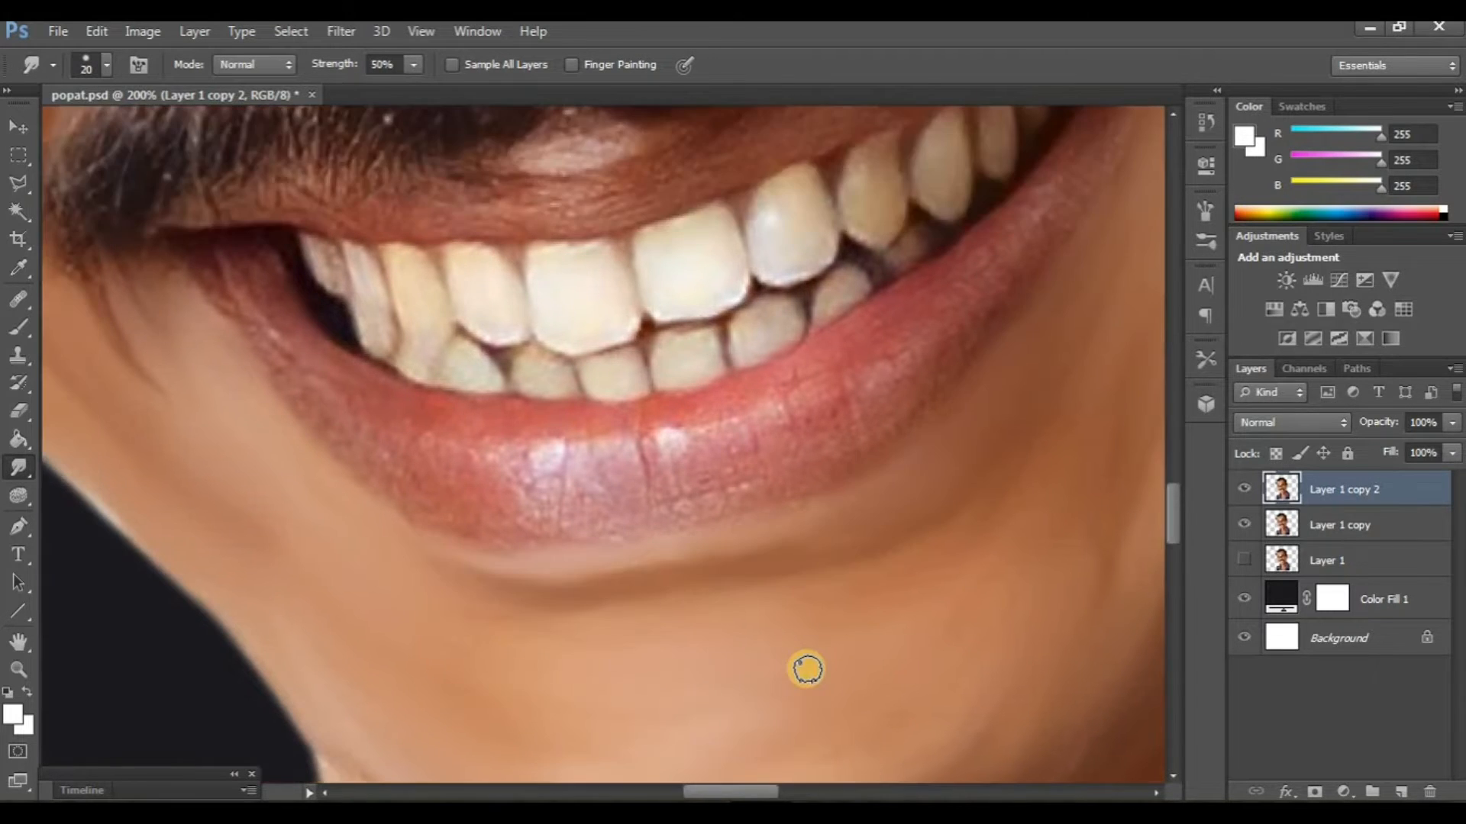
Step: Compare the smoothed chin and jaw with the unsmoothed skin by toggling the visibility of Layer 1 copy 2
{"action": "key", "text": "ctrl+minus"}
{"action": "key", "text": "ctrl+minus"}
{"action": "left_click_drag", "start_coordinate": [802, 674], "coordinate": [852, 758]}
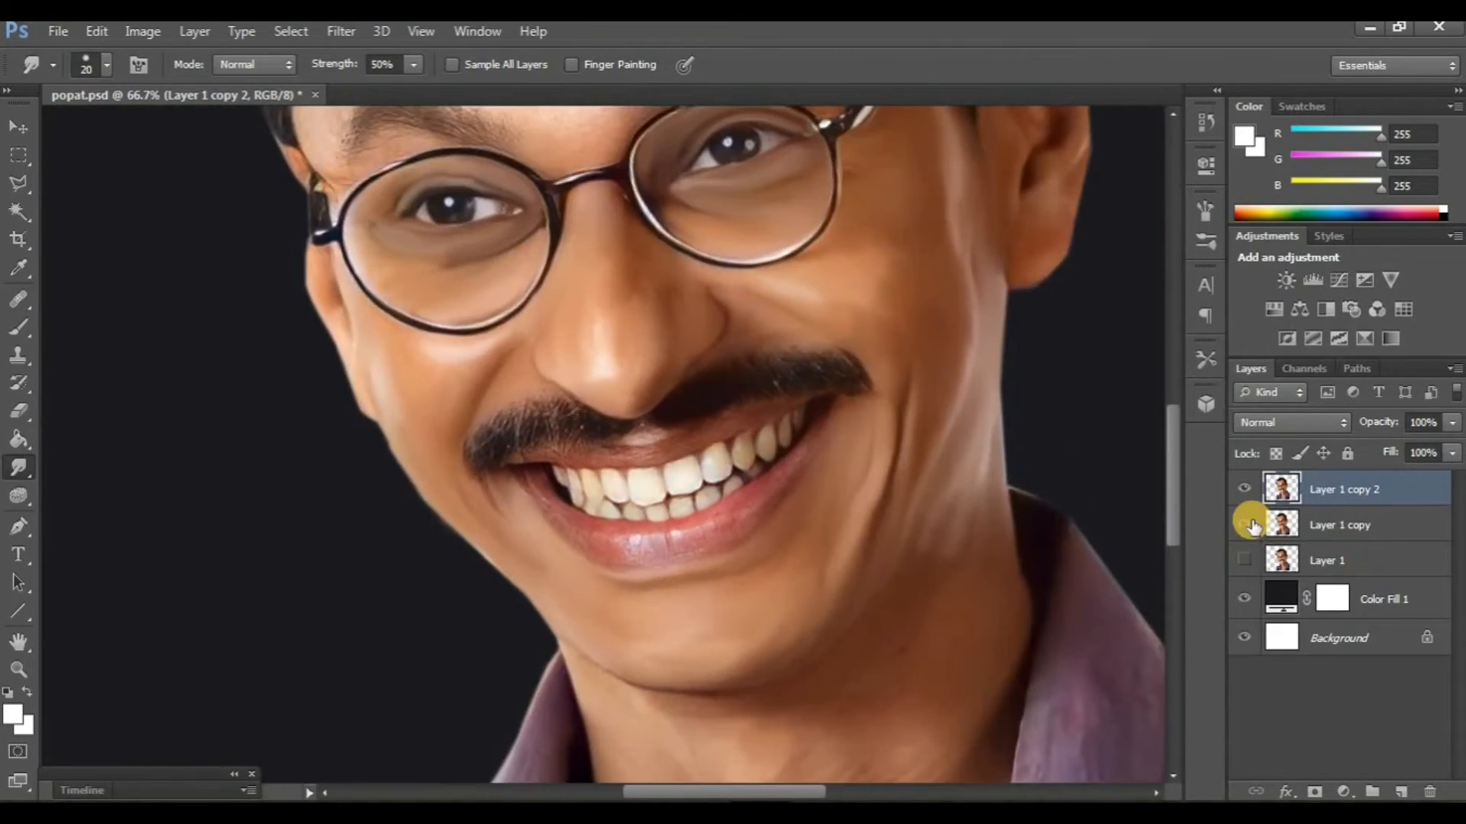
{"action": "left_click", "coordinate": [1242, 493]}
{"action": "left_click", "coordinate": [1243, 493]}
Step: Recheck the chin up close by toggling Layer 1 copy 2, duplicate that layer, and hide the portrait layers beneath the duplicate
{"action": "scroll", "coordinate": [758, 620], "scroll_direction": "up", "scroll_amount": 5}
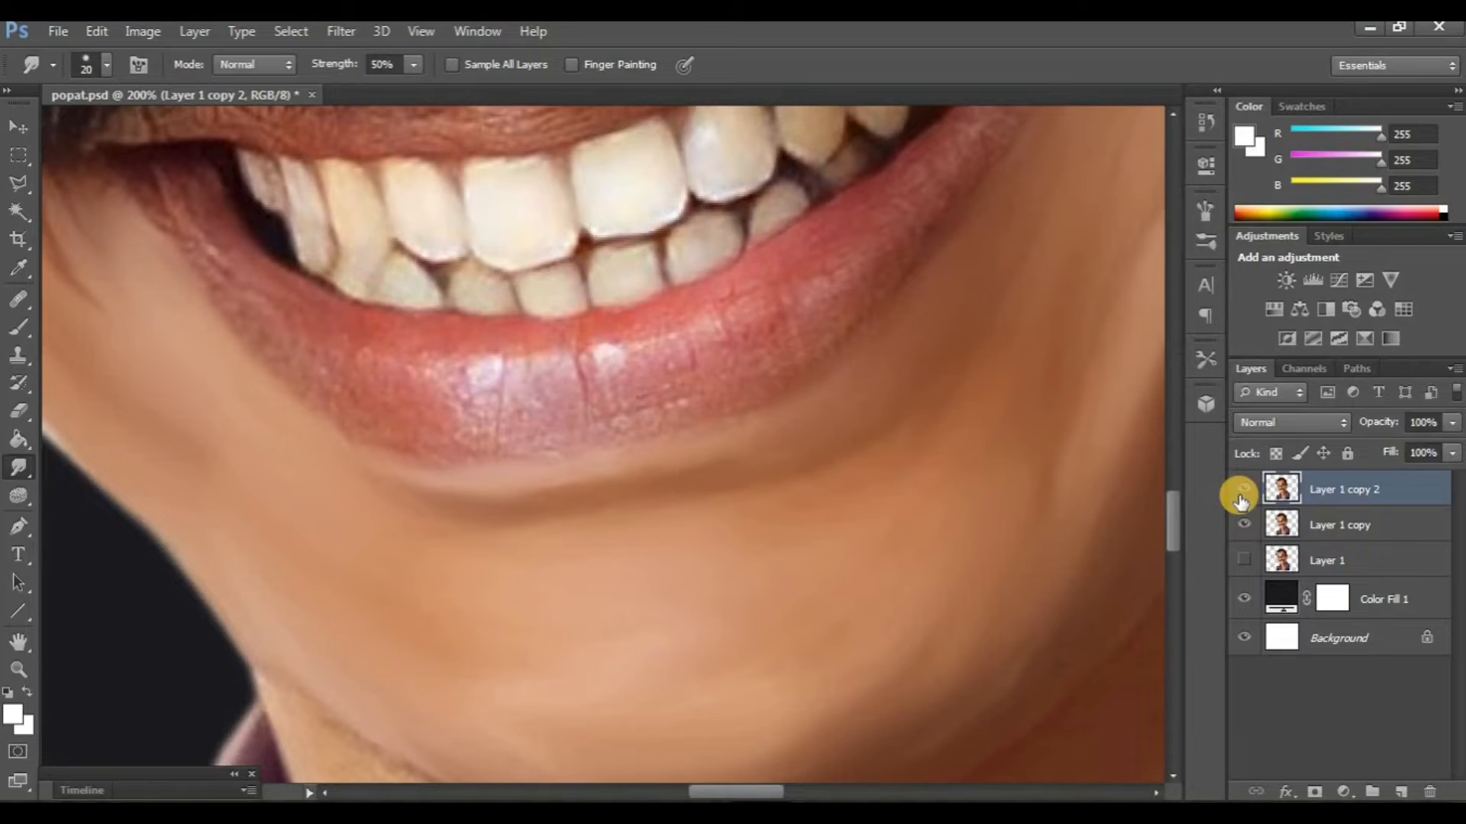
{"action": "left_click", "coordinate": [1241, 495]}
{"action": "left_click", "coordinate": [1241, 494]}
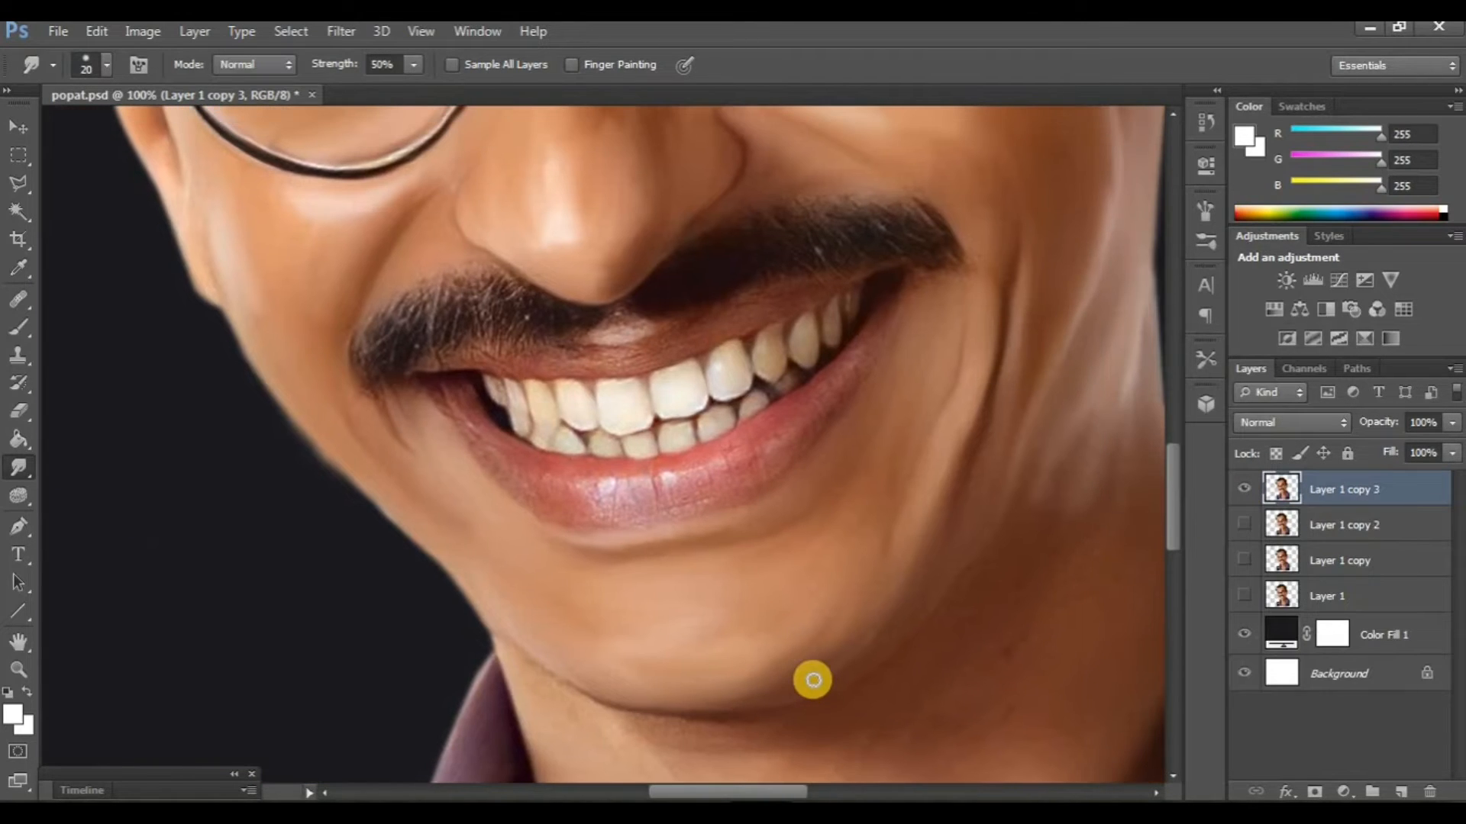
Step: Switch to the Brush tool at 20 px and 20% opacity, and sample the lower lip's red as the foreground colour
{"action": "key", "text": "b"}
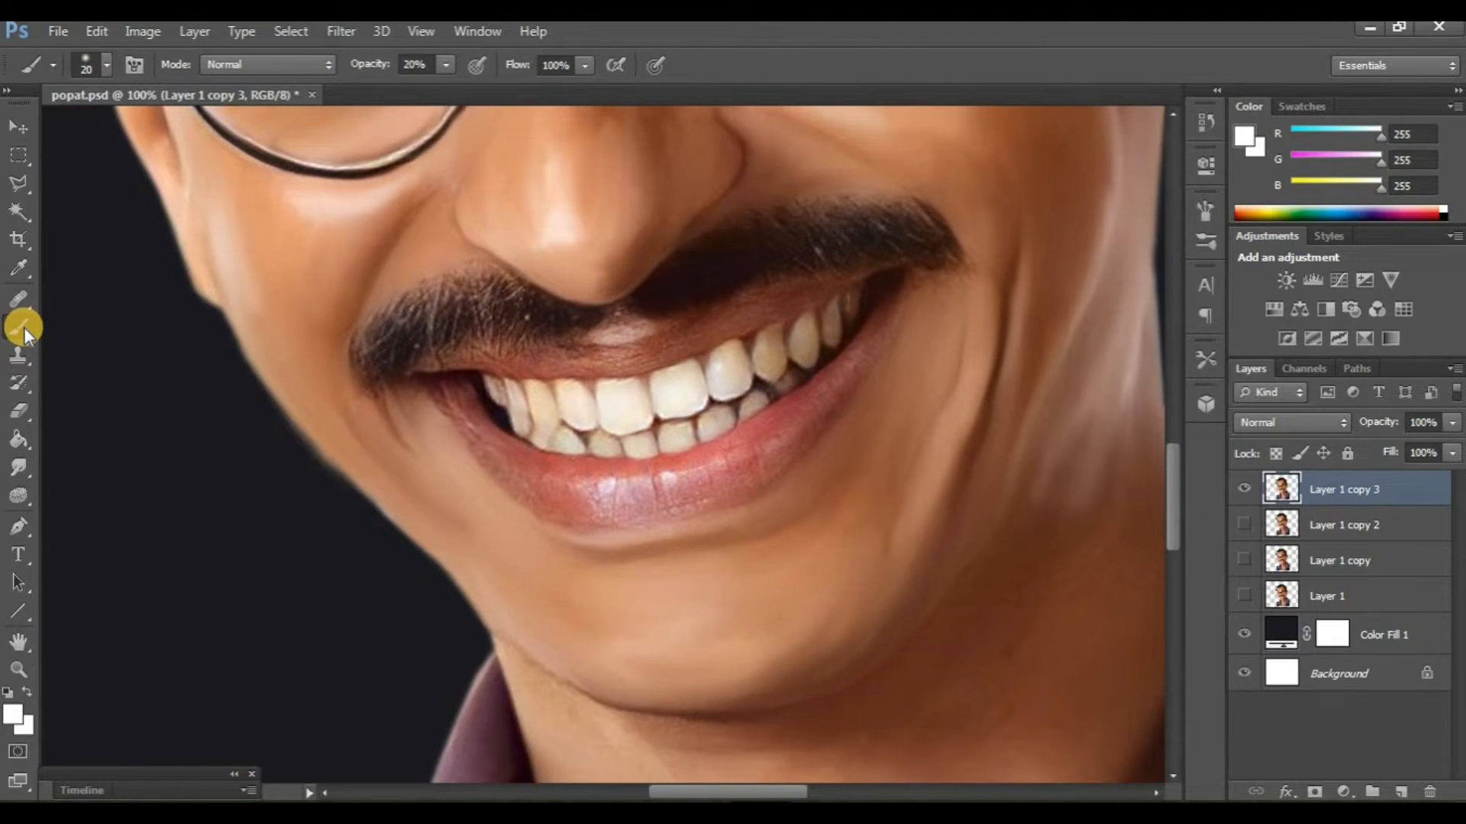
{"action": "left_click", "coordinate": [106, 66]}
{"action": "double_click", "coordinate": [176, 236]}
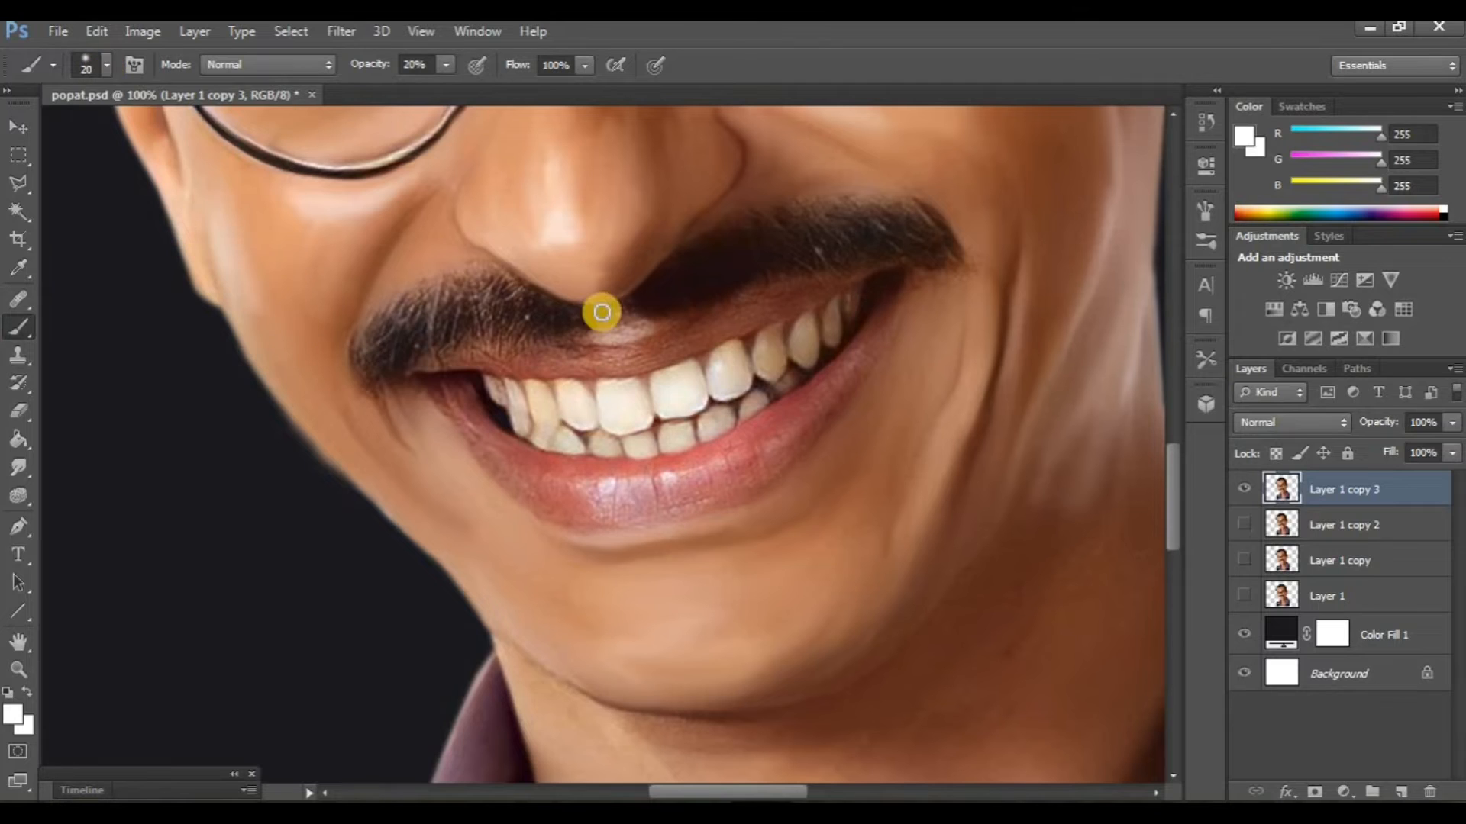
{"action": "left_click", "coordinate": [541, 479], "text": "alt"}
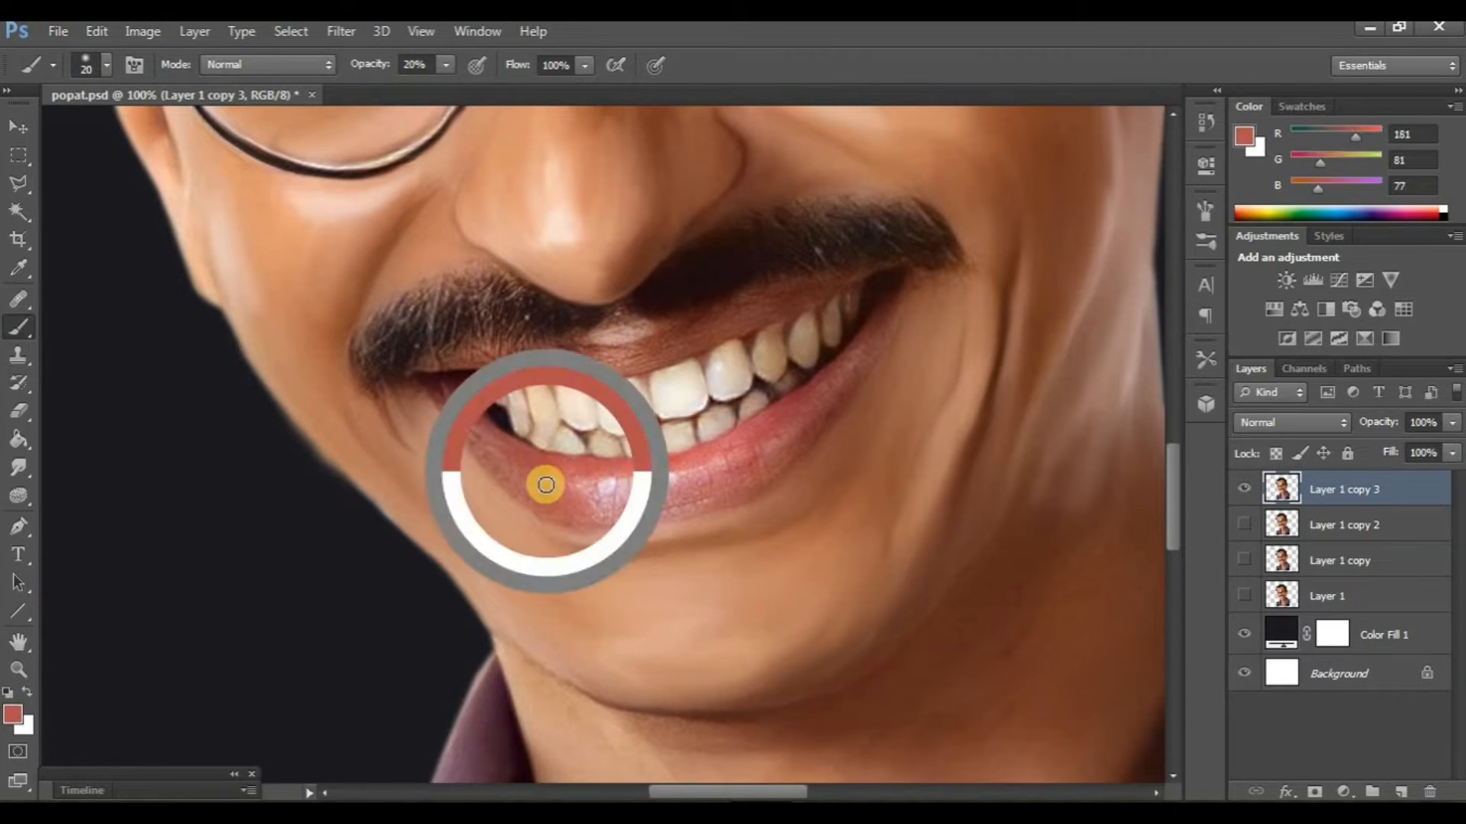
Step: Adjust the sampled lip red in the Color Picker and paint it over the lips
{"action": "left_click", "coordinate": [13, 714]}
{"action": "left_click", "coordinate": [1103, 401]}
{"action": "left_click_drag", "start_coordinate": [1103, 401], "coordinate": [1089, 356]}
{"action": "left_click", "coordinate": [1332, 305]}
{"action": "left_click_drag", "start_coordinate": [630, 494], "coordinate": [576, 459]}
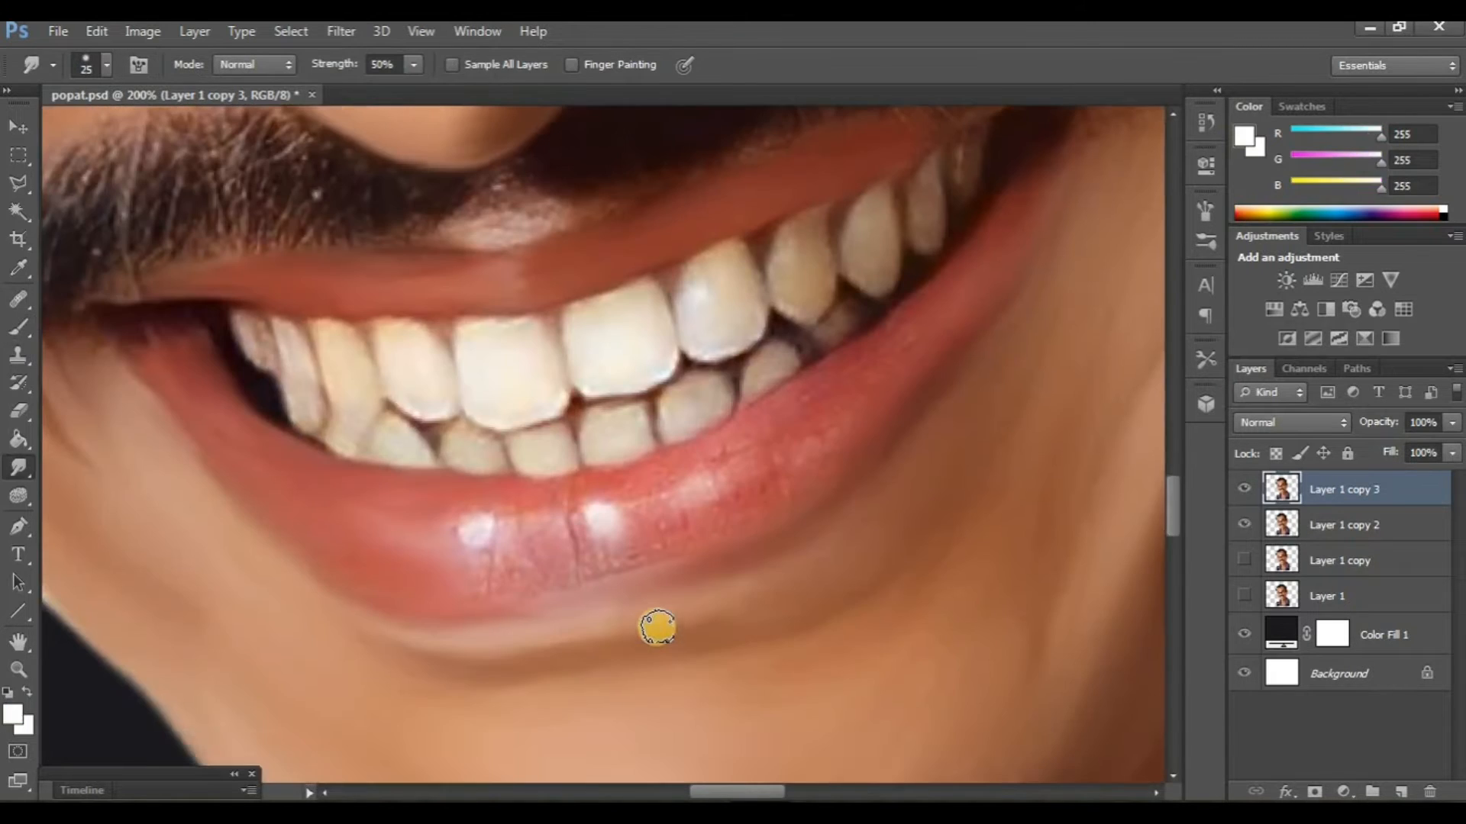
Step: Smudge the lower lip's creases and highlights smooth with a 25 px brush at 50% strength
{"action": "scroll", "coordinate": [782, 503], "scroll_direction": "up", "scroll_amount": 2}
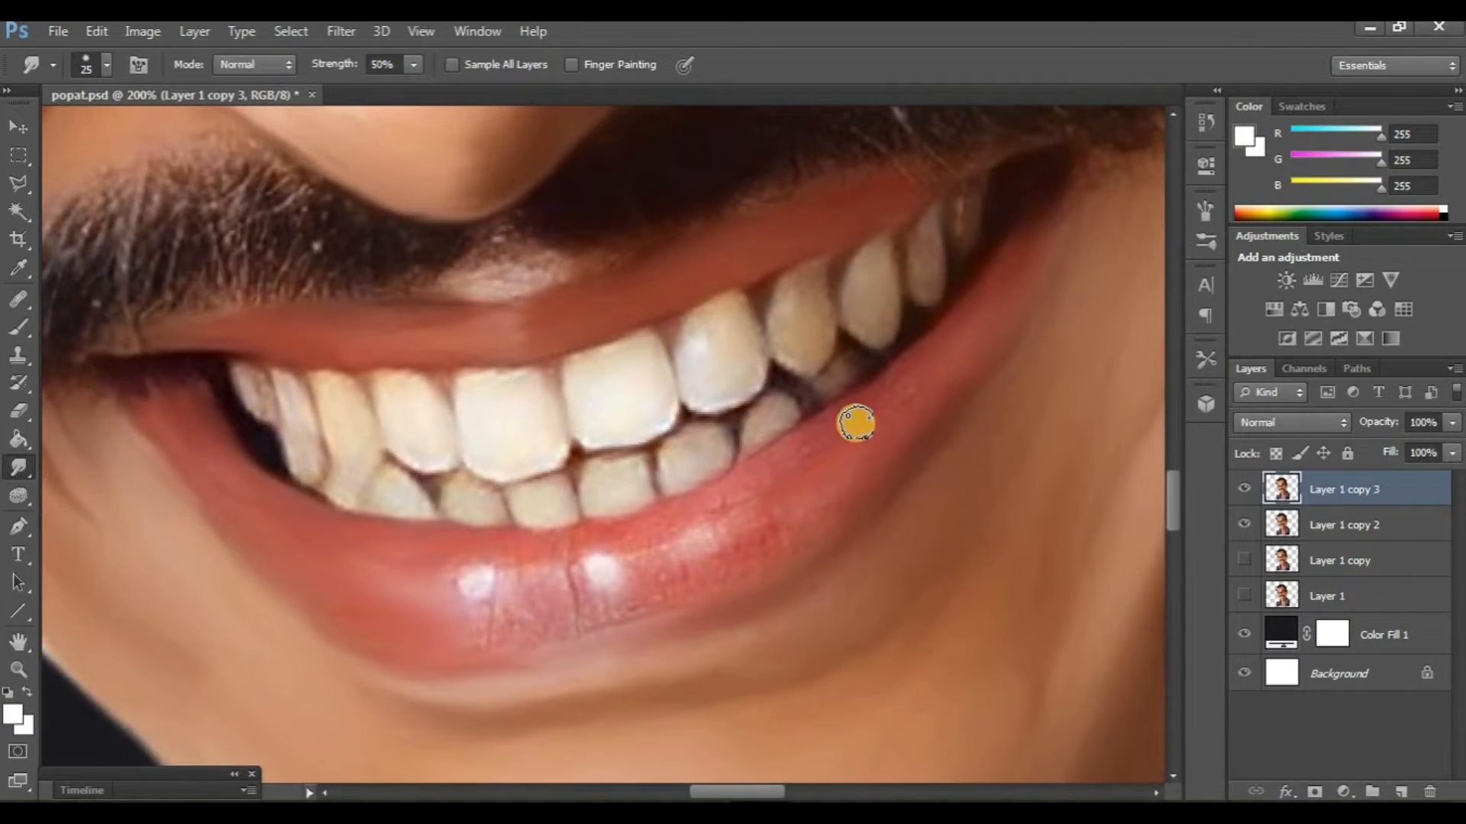
{"action": "left_click_drag", "start_coordinate": [836, 491], "coordinate": [888, 457]}
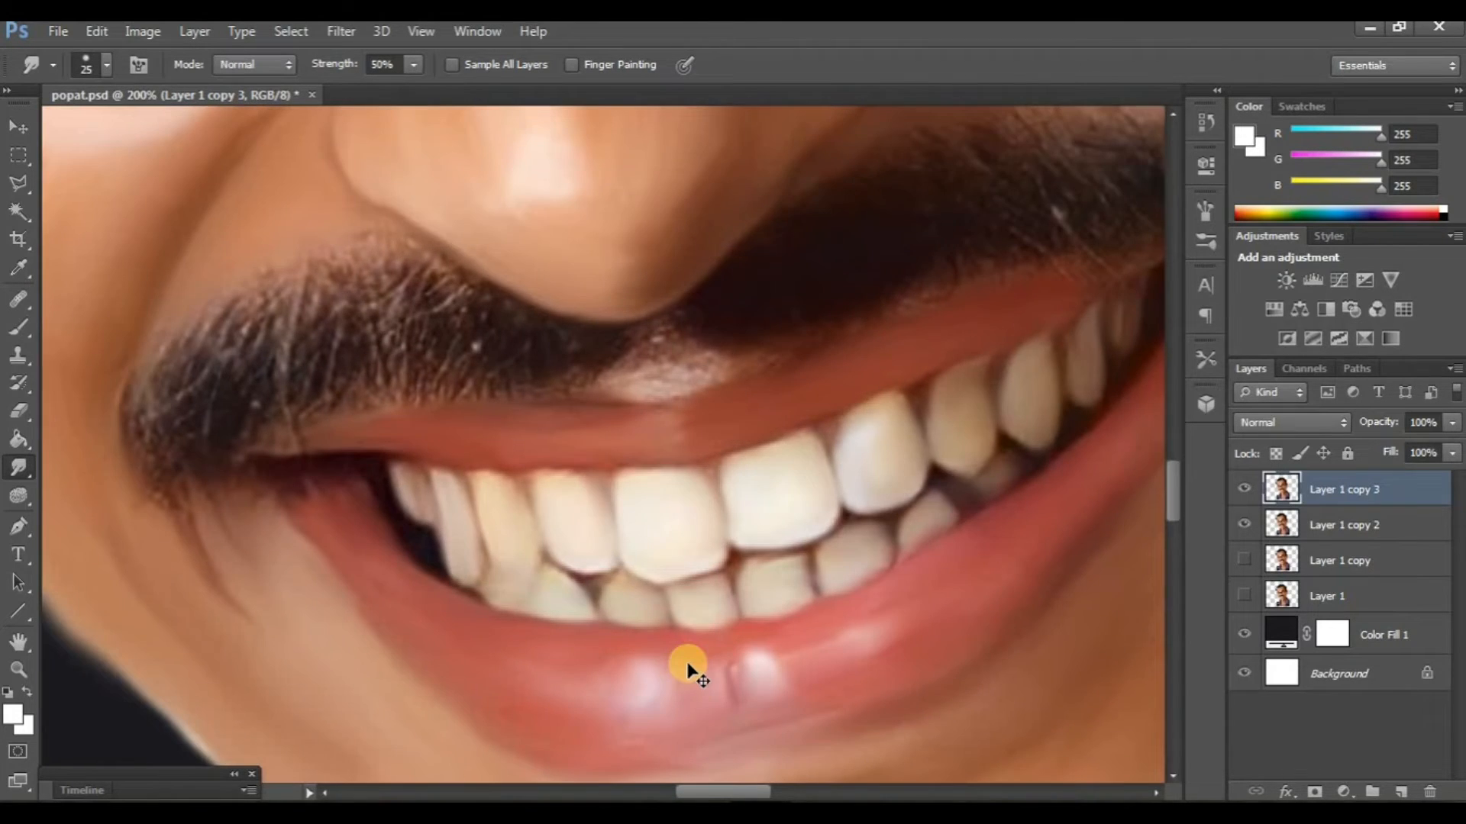
{"action": "key", "text": "ctrl+minus"}
{"action": "key", "text": "ctrl+minus"}
{"action": "key", "text": "ctrl+minus"}
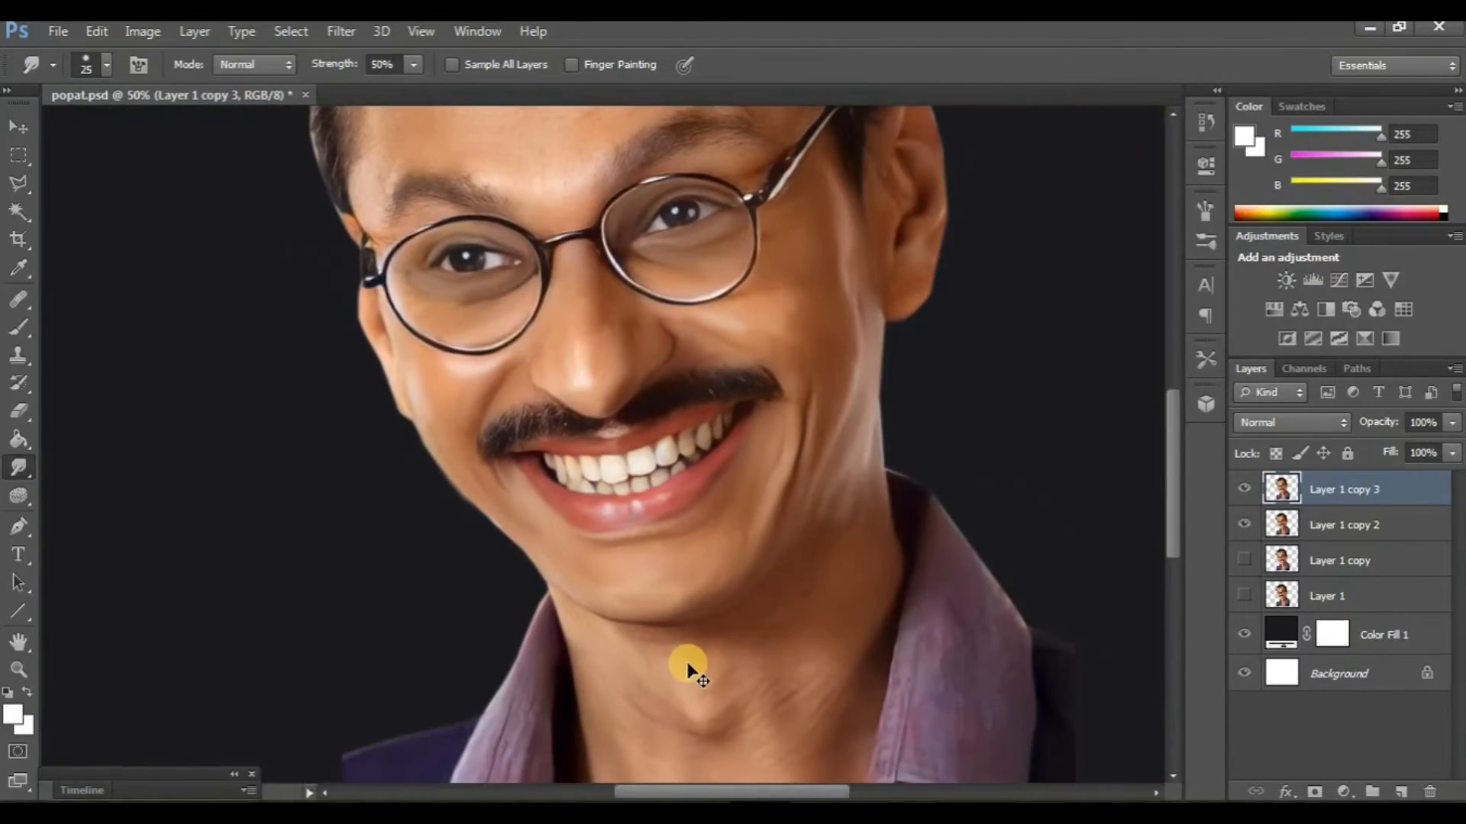
Step: Examine the whole face at 50% zoom and compare the lip work by toggling Layer 1 copy 3
{"action": "scroll", "coordinate": [689, 670], "scroll_direction": "up", "scroll_amount": 2}
{"action": "scroll", "coordinate": [689, 671], "scroll_direction": "right", "scroll_amount": 1}
{"action": "scroll", "coordinate": [1126, 565], "scroll_direction": "left", "scroll_amount": 1}
{"action": "left_click", "coordinate": [1243, 489]}
{"action": "left_click", "coordinate": [1243, 490]}
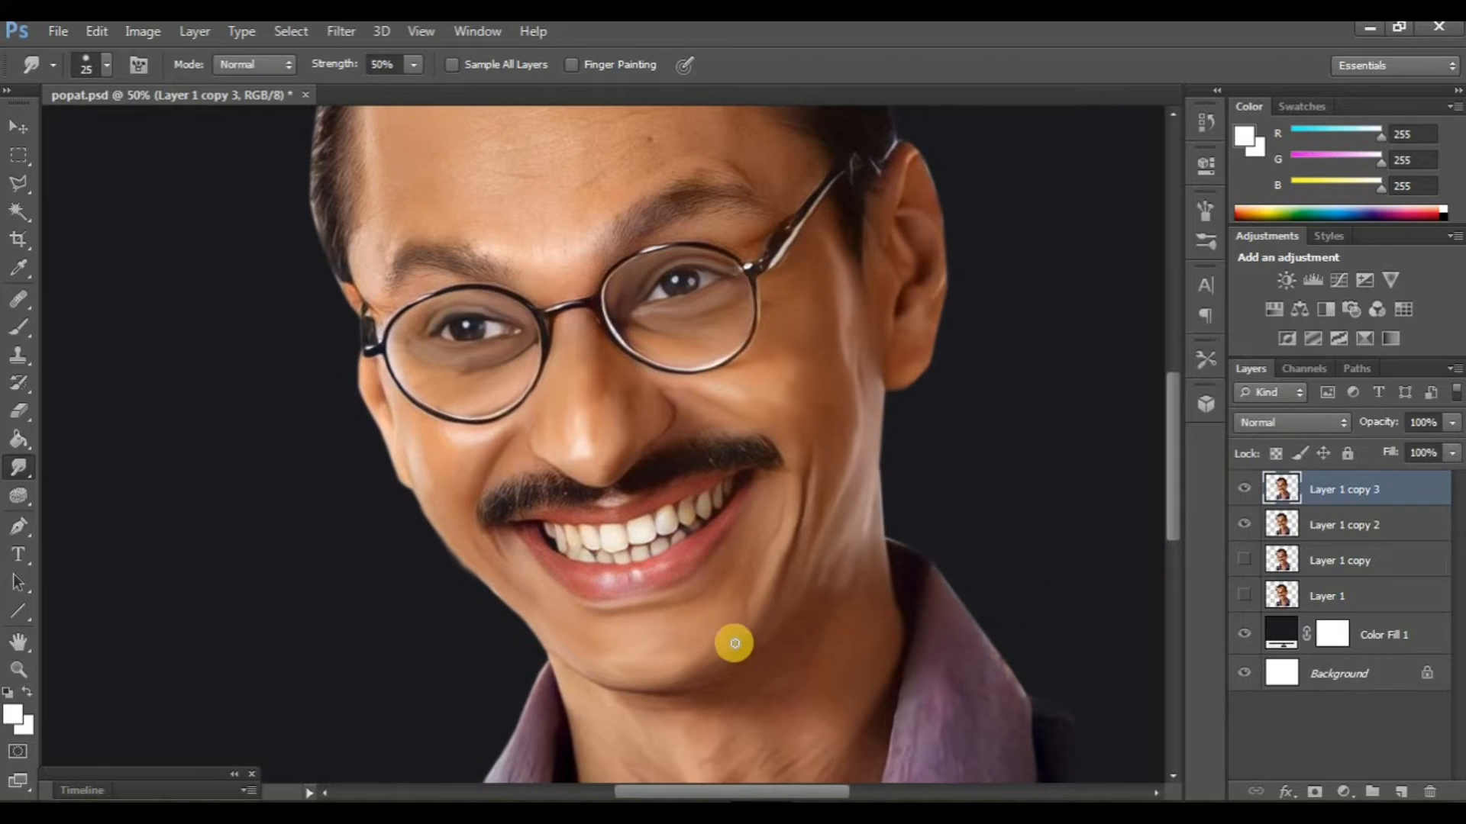
{"action": "scroll", "coordinate": [733, 645], "scroll_direction": "up", "scroll_amount": 4}
{"action": "scroll", "coordinate": [640, 547], "scroll_direction": "down", "scroll_amount": 2}
{"action": "scroll", "coordinate": [639, 547], "scroll_direction": "left", "scroll_amount": 2}
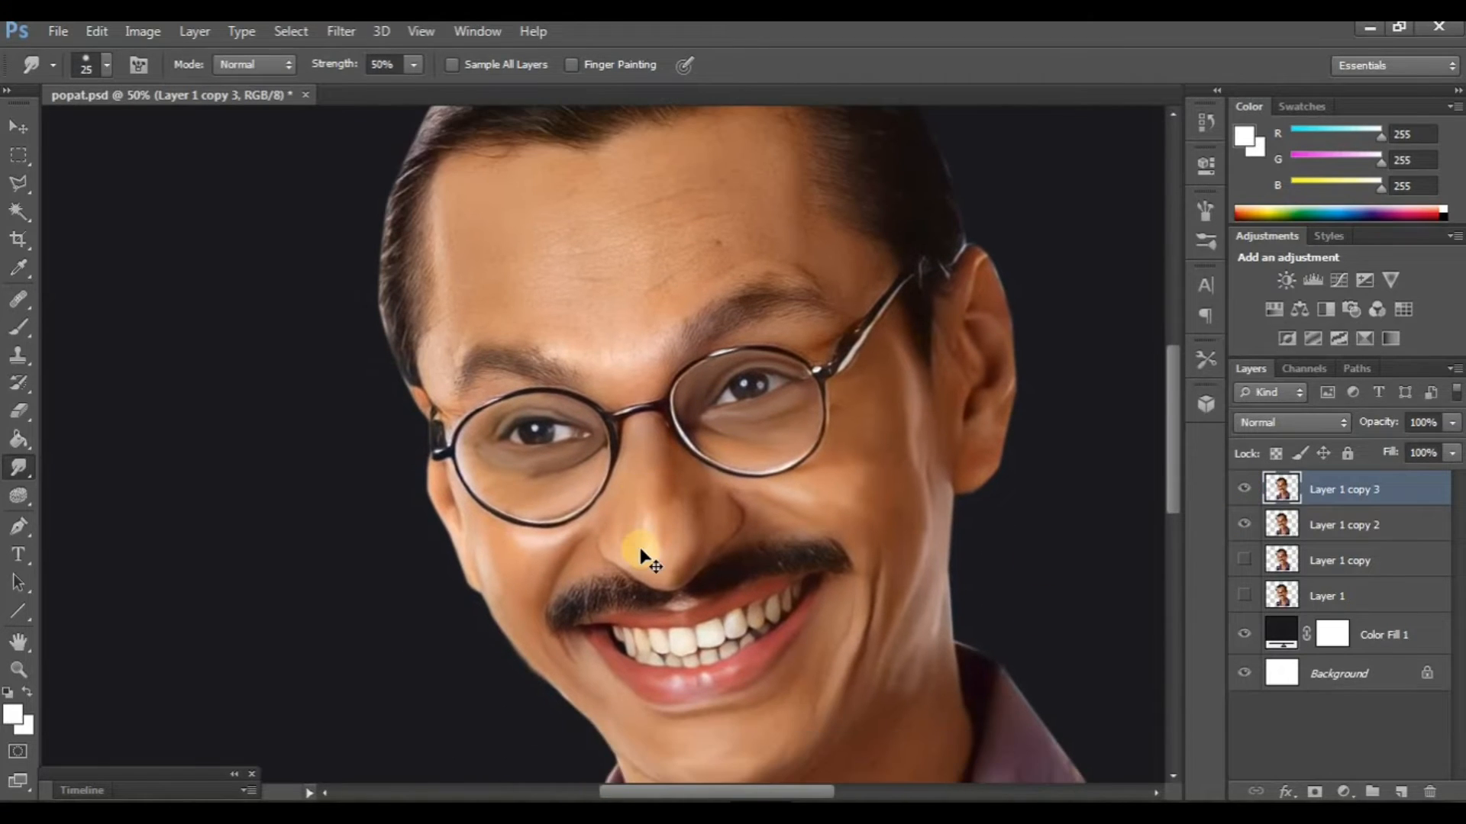
Step: Smudge the upper forehead's pores and creases near the hairline smooth with a 60 px brush at 50% strength
{"action": "key", "text": "ctrl+plus"}
{"action": "key", "text": "ctrl+plus"}
{"action": "scroll", "coordinate": [657, 536], "scroll_direction": "right", "scroll_amount": 2}
{"action": "scroll", "coordinate": [622, 458], "scroll_direction": "up", "scroll_amount": 5}
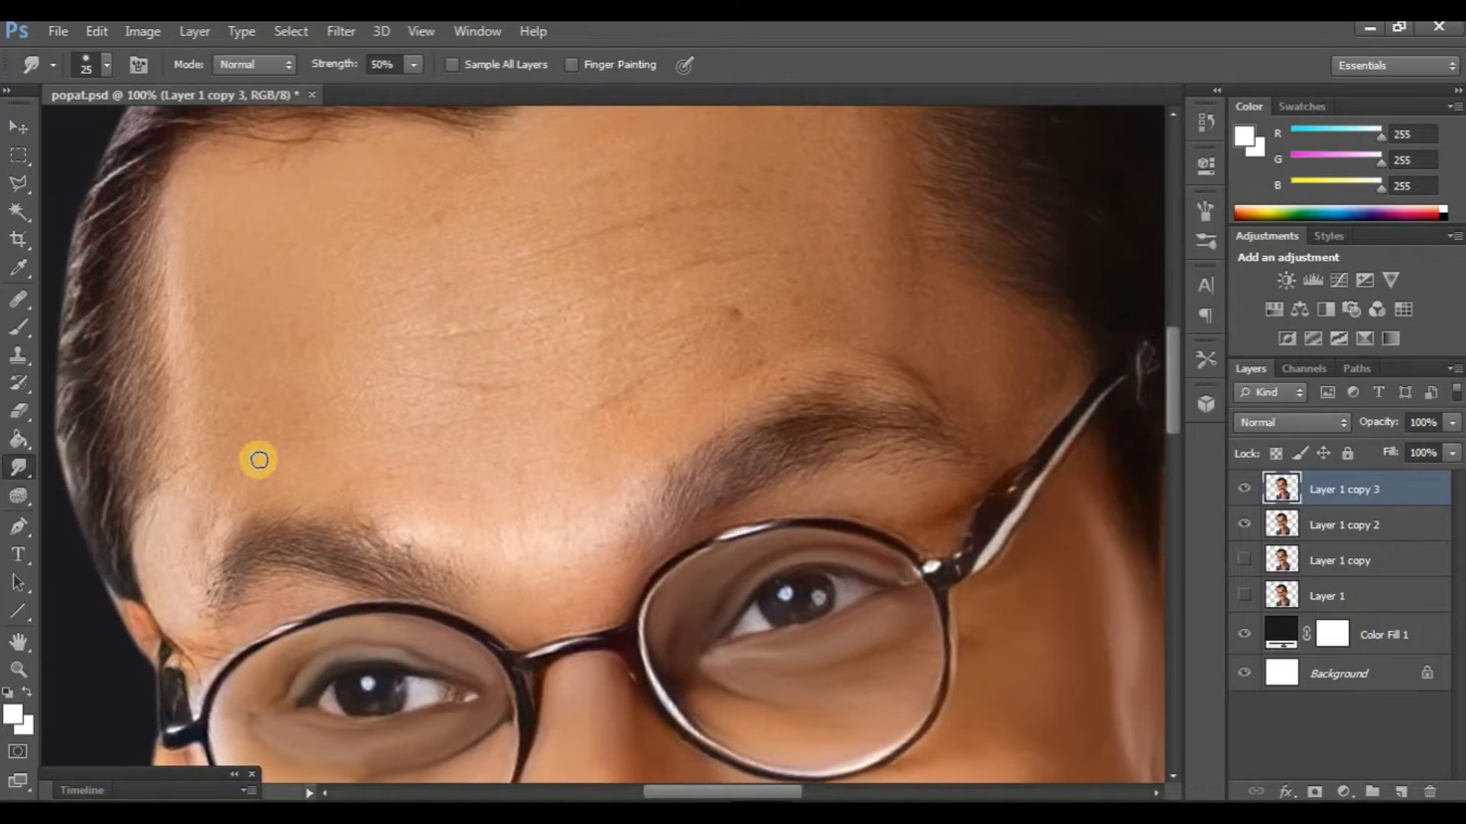
{"action": "scroll", "coordinate": [260, 459], "scroll_direction": "up", "scroll_amount": 2}
{"action": "scroll", "coordinate": [264, 450], "scroll_direction": "up", "scroll_amount": 3}
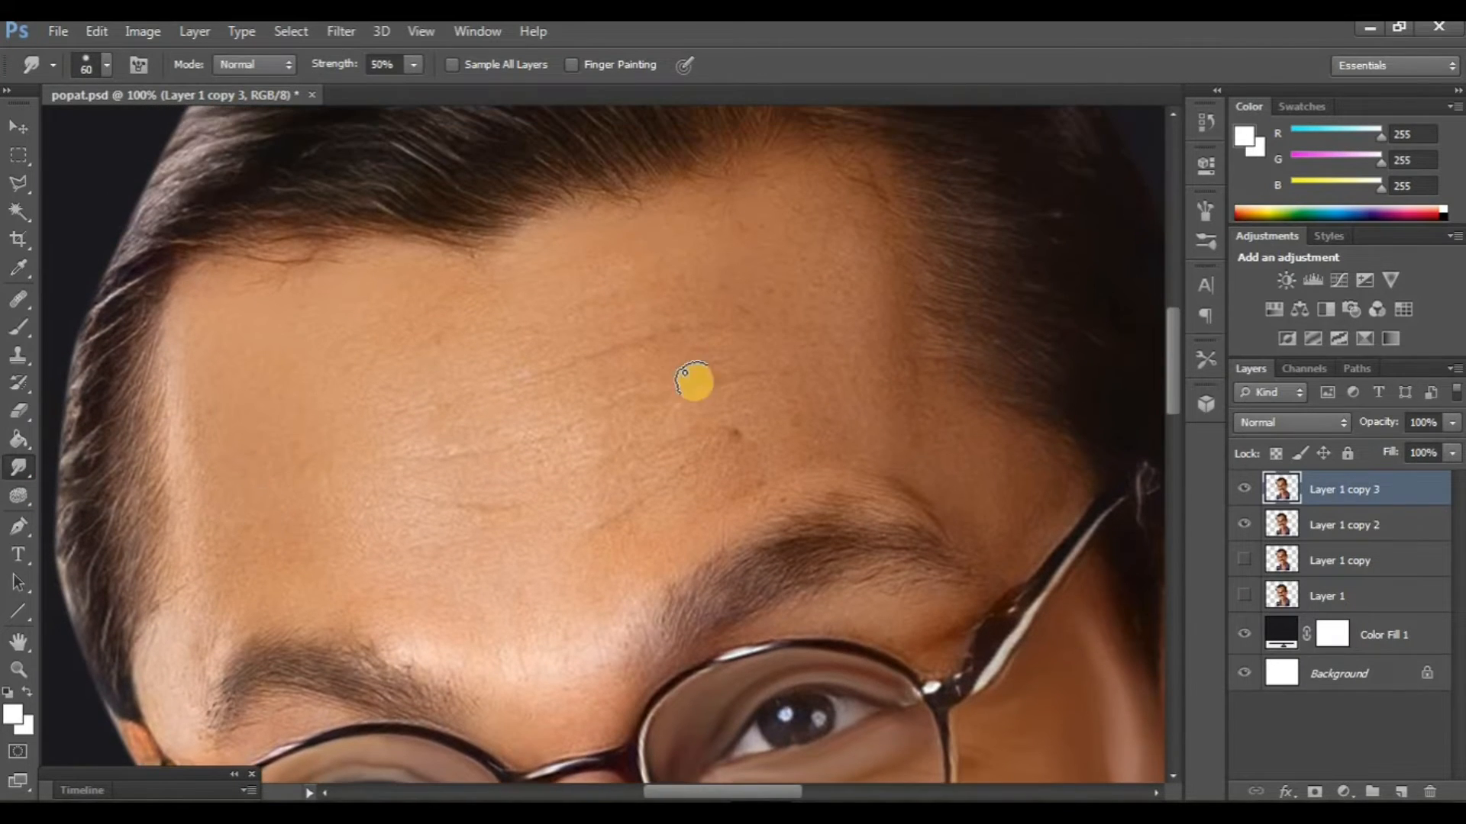
{"action": "scroll", "coordinate": [746, 408], "scroll_direction": "right", "scroll_amount": 5}
{"action": "scroll", "coordinate": [745, 406], "scroll_direction": "up", "scroll_amount": 4}
{"action": "key", "text": "bracketright"}
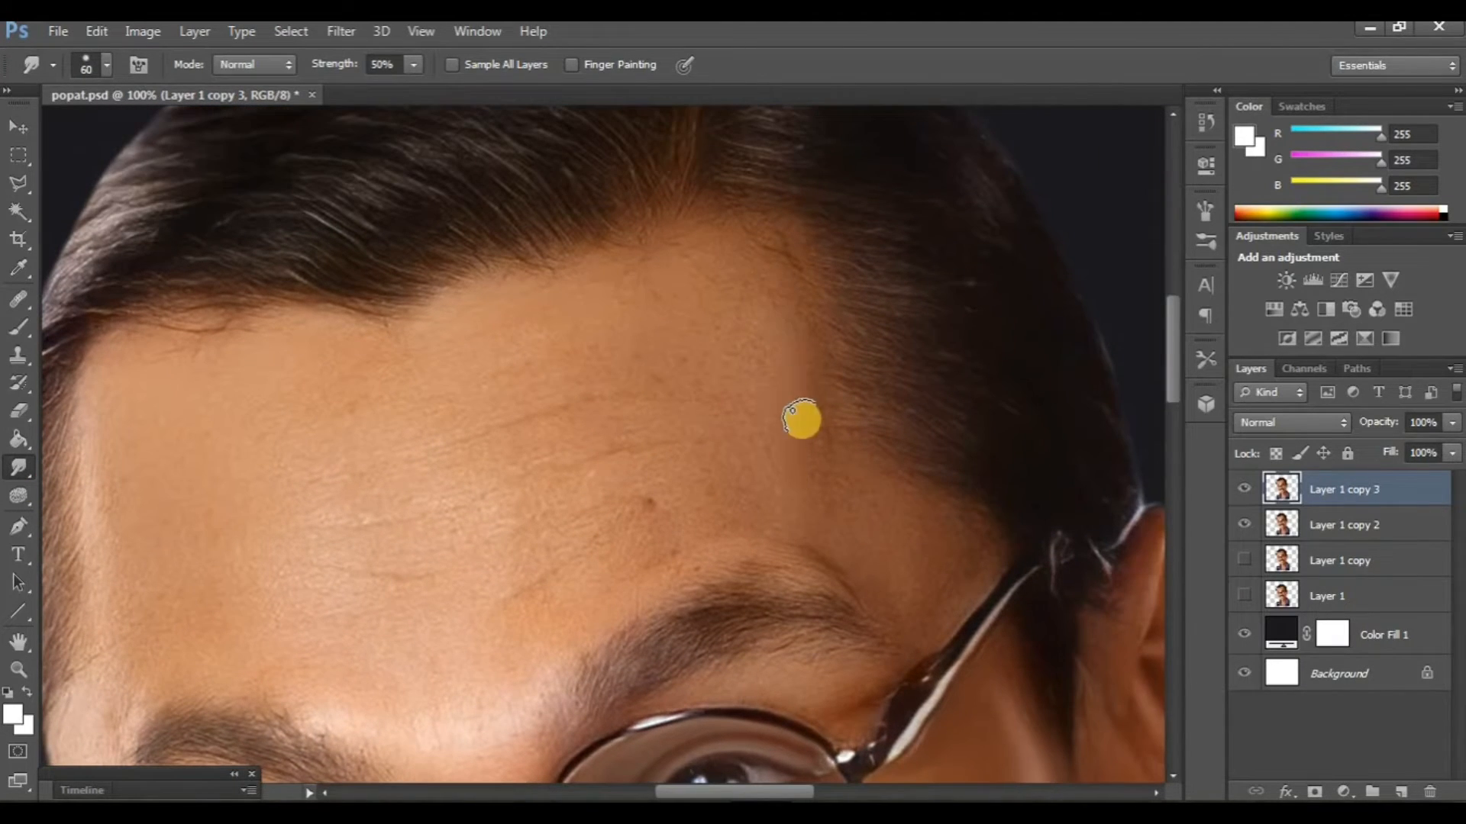
Step: Smudge the remaining forehead with an 80 px brush, refine between the brows at 40 px, and compare by toggling Layer 1 copy 3
{"action": "scroll", "coordinate": [733, 283], "scroll_direction": "left", "scroll_amount": 3}
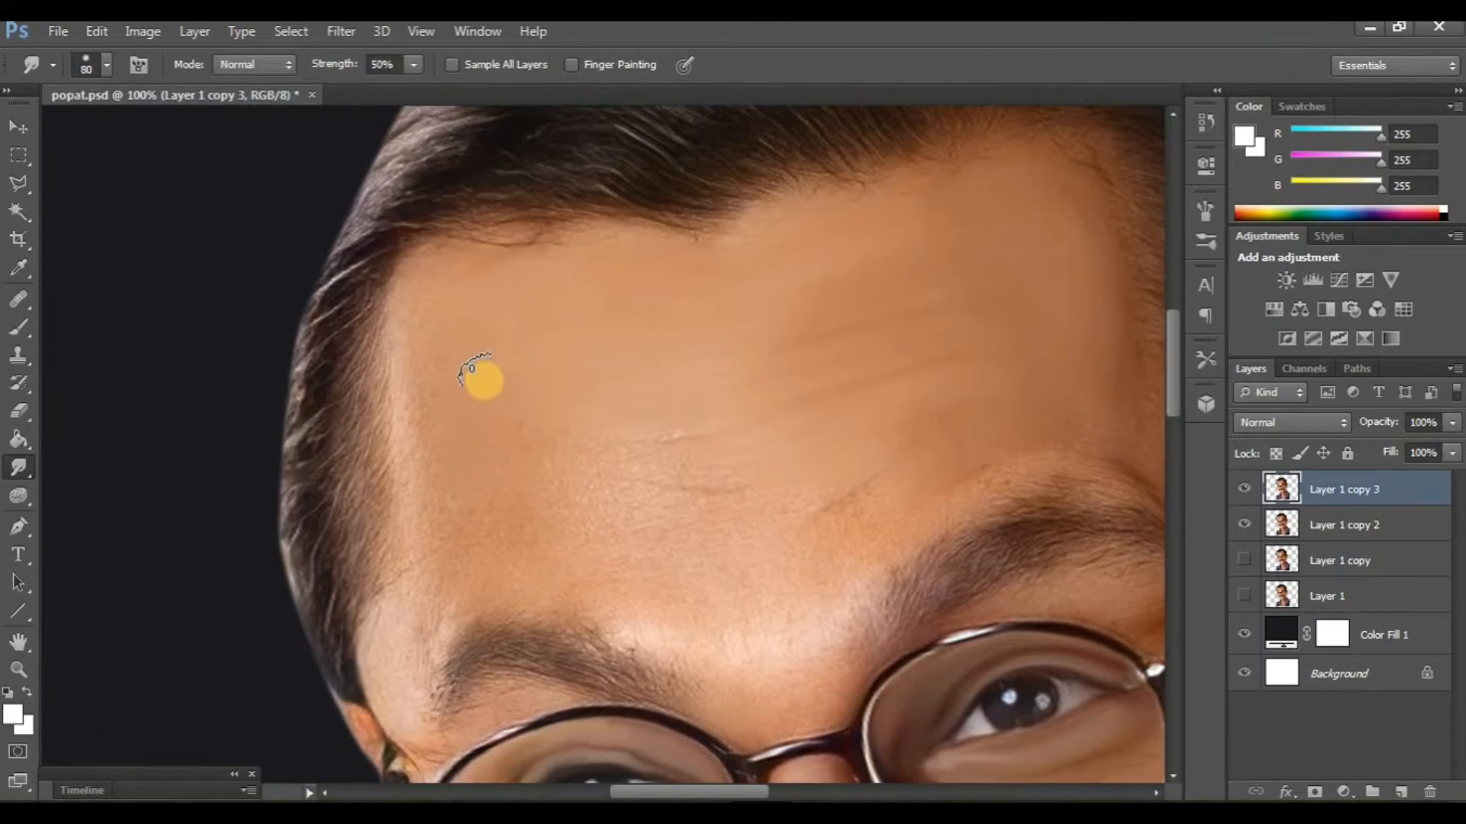
{"action": "scroll", "coordinate": [507, 359], "scroll_direction": "down", "scroll_amount": 2}
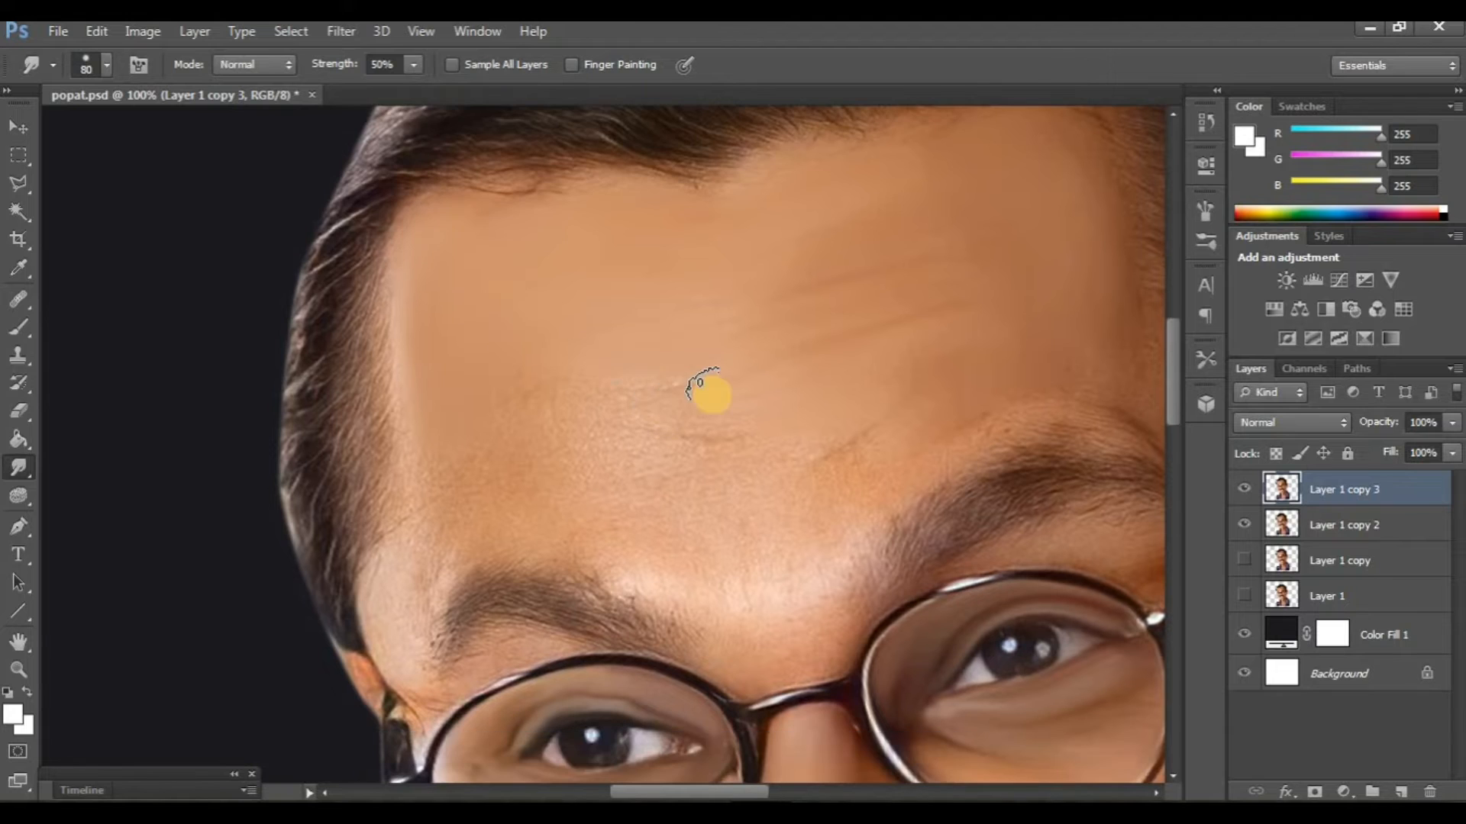
{"action": "mouse_move", "coordinate": [898, 441]}
{"action": "left_mouse_down"}
{"action": "mouse_move", "coordinate": [772, 493]}
{"action": "mouse_move", "coordinate": [825, 440]}
{"action": "mouse_move", "coordinate": [756, 458]}
{"action": "left_mouse_up"}
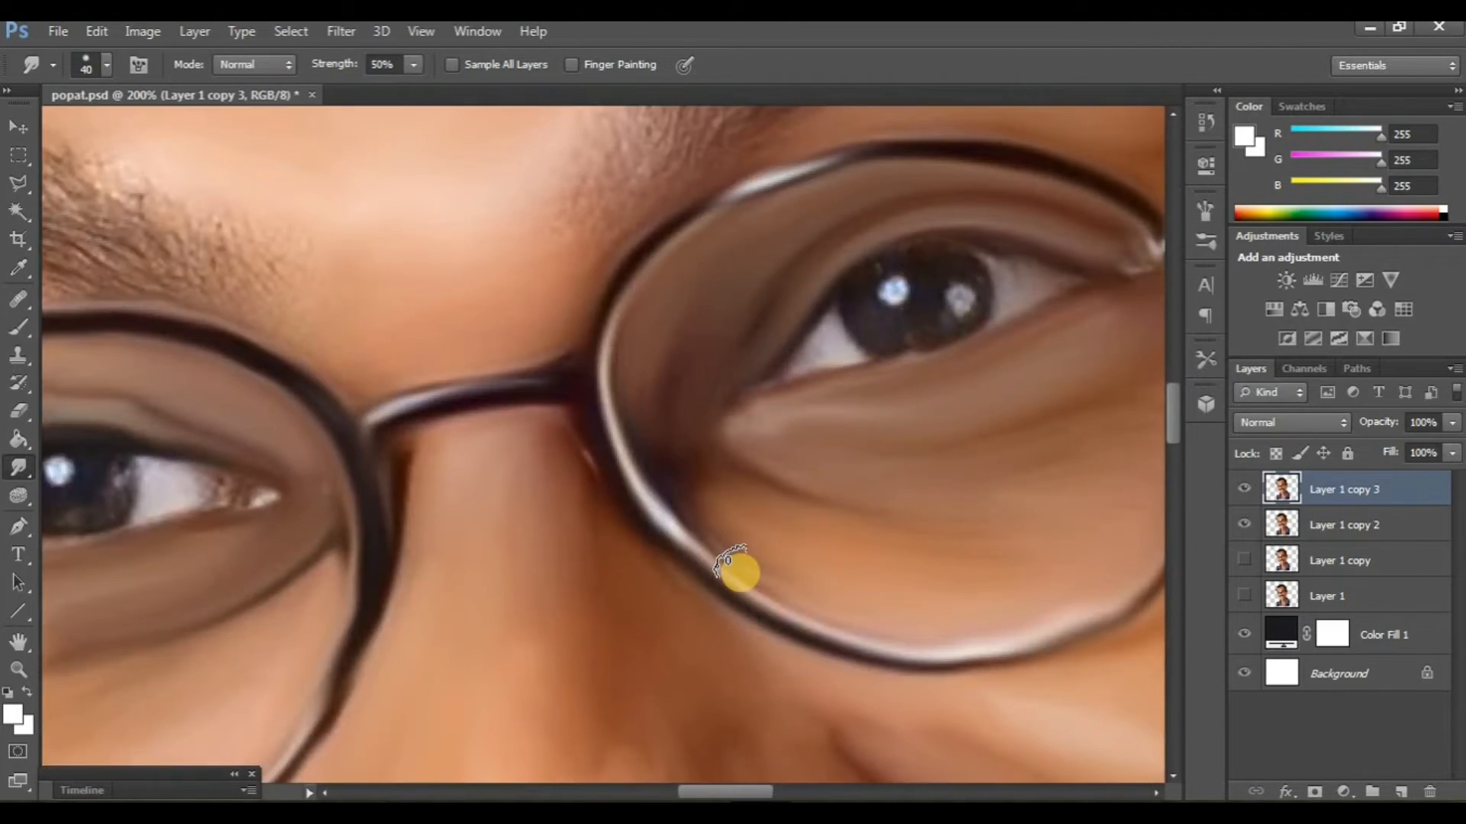
{"action": "scroll", "coordinate": [740, 571], "scroll_direction": "down", "scroll_amount": 3}
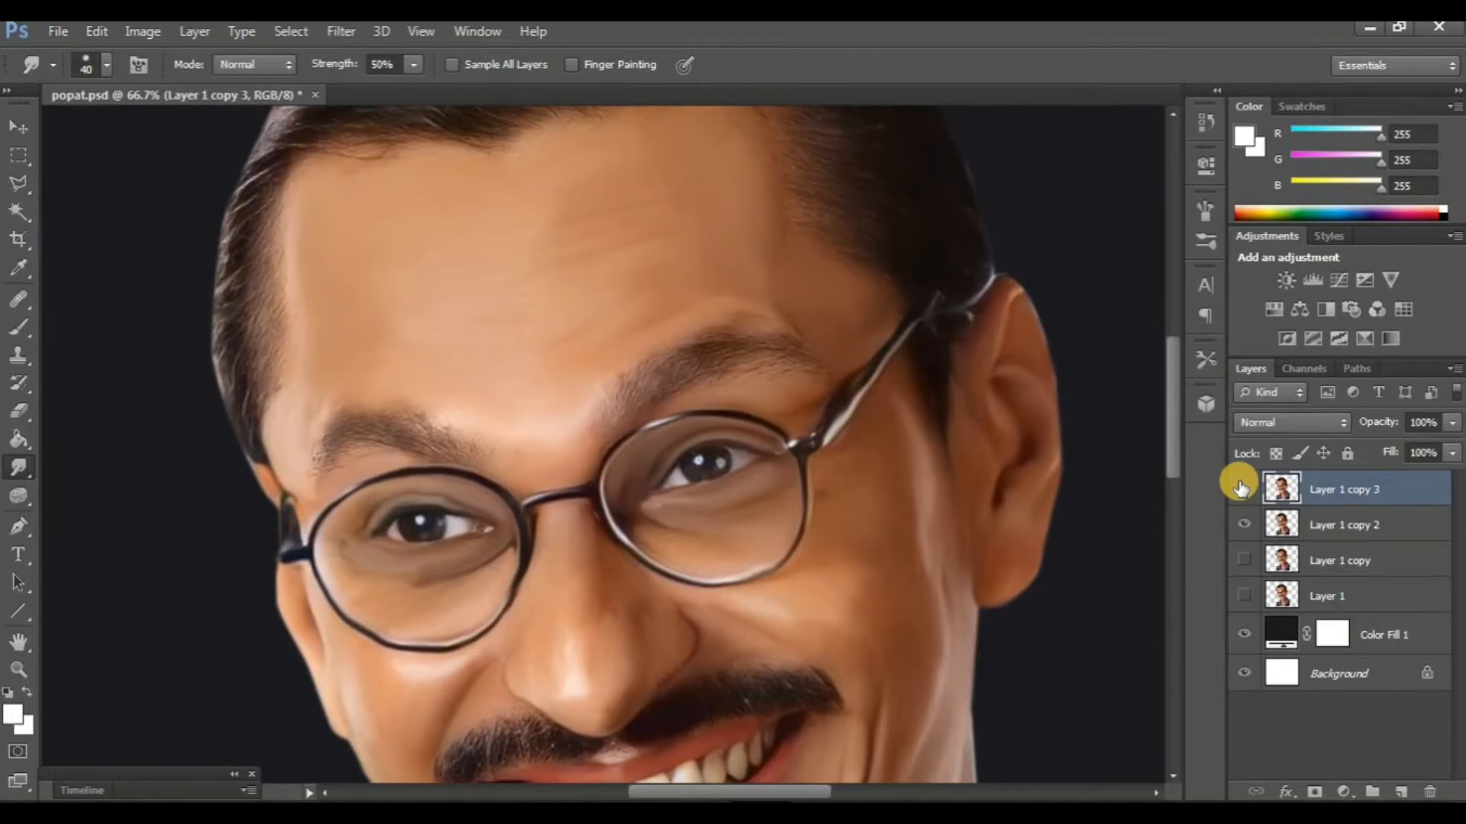
{"action": "left_click", "coordinate": [1242, 489]}
{"action": "scroll", "coordinate": [475, 548], "scroll_direction": "left", "scroll_amount": 1}
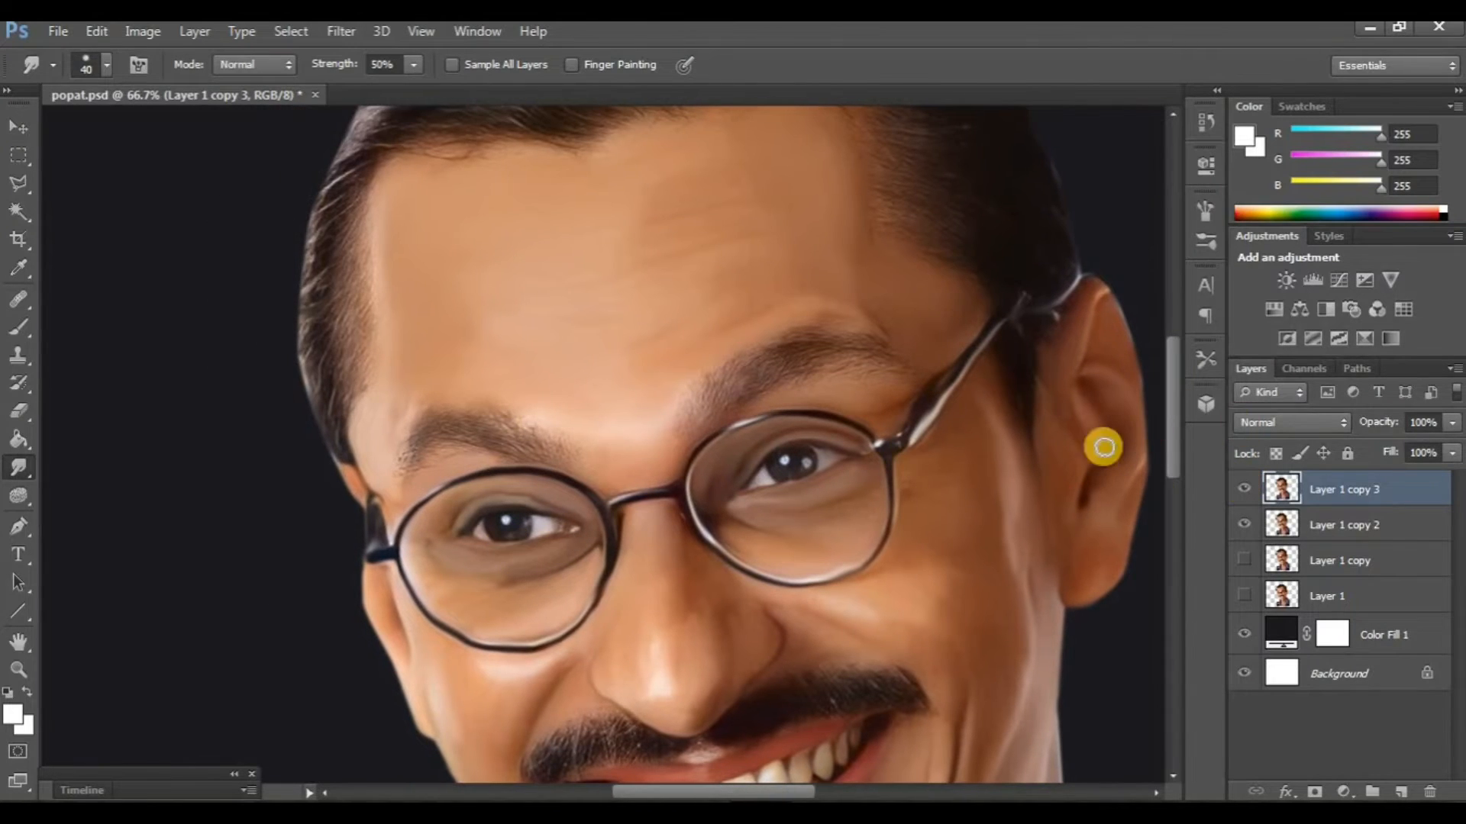
Step: Set the Smudge tool to the 11 px dotted brush tip at 80% strength for the eyebrow hairs
{"action": "left_click", "coordinate": [109, 75]}
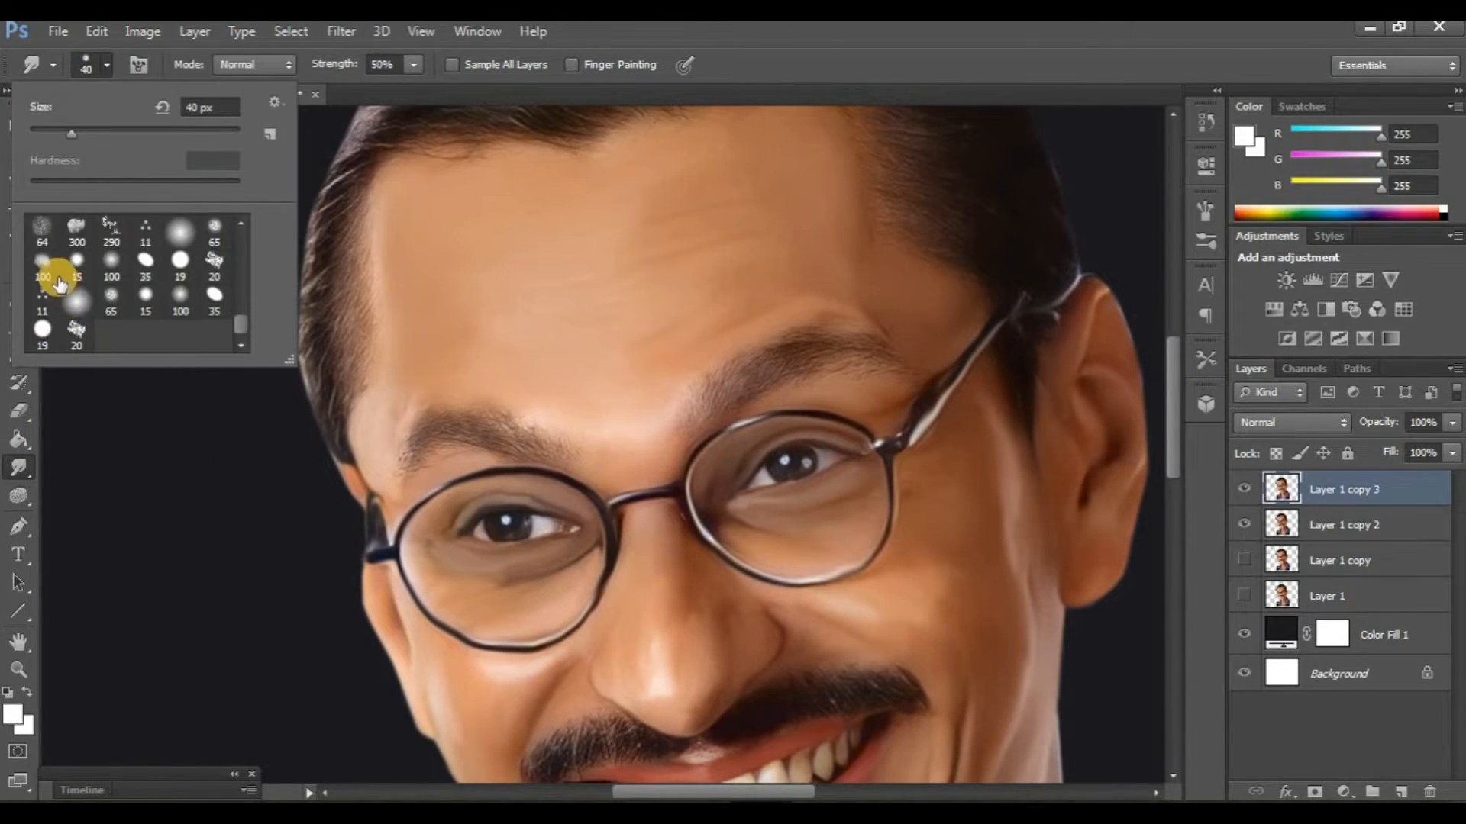
{"action": "double_click", "coordinate": [153, 233]}
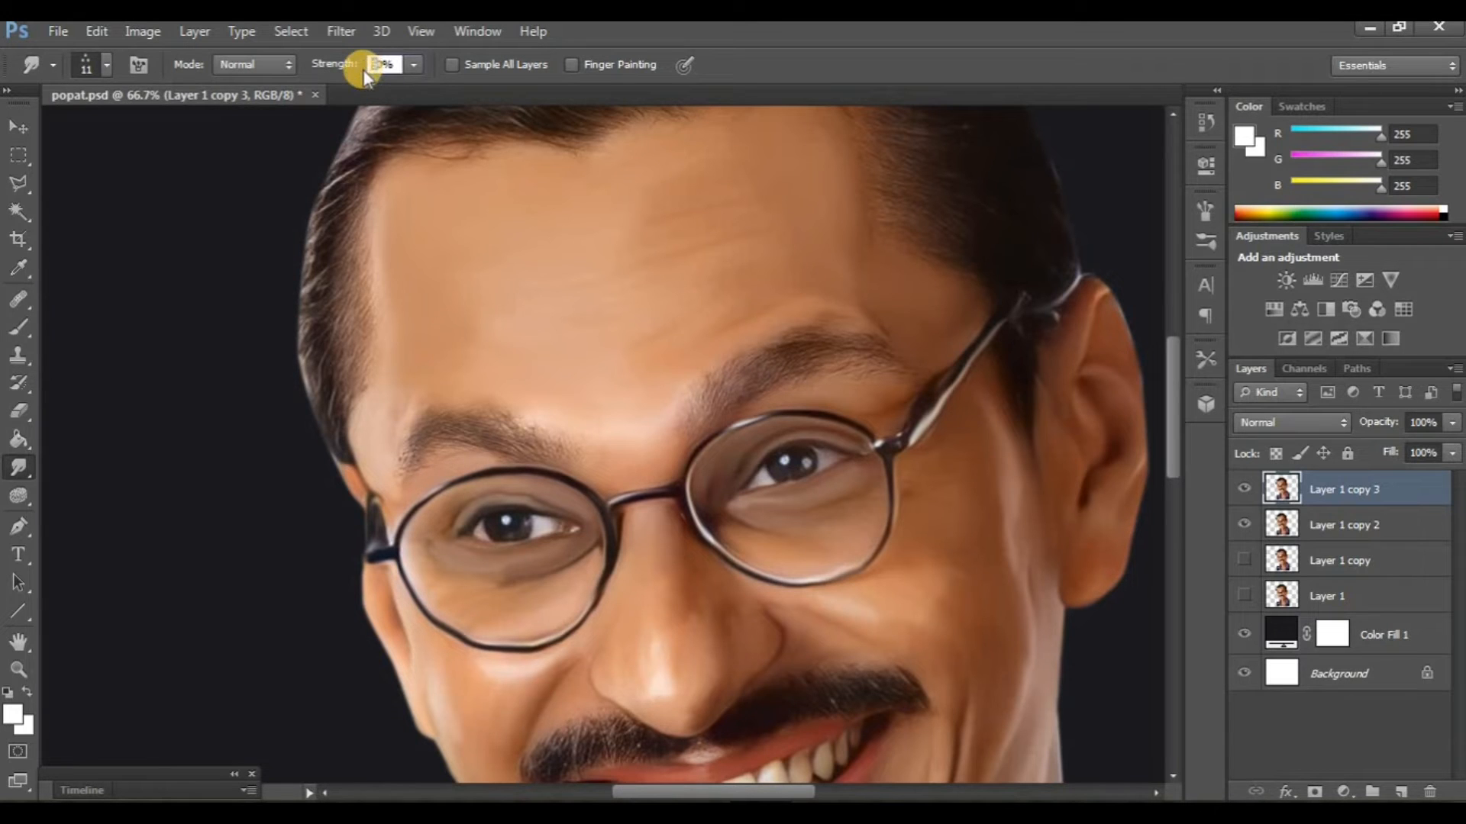
{"action": "scroll", "coordinate": [611, 382], "scroll_direction": "down", "scroll_amount": 3}
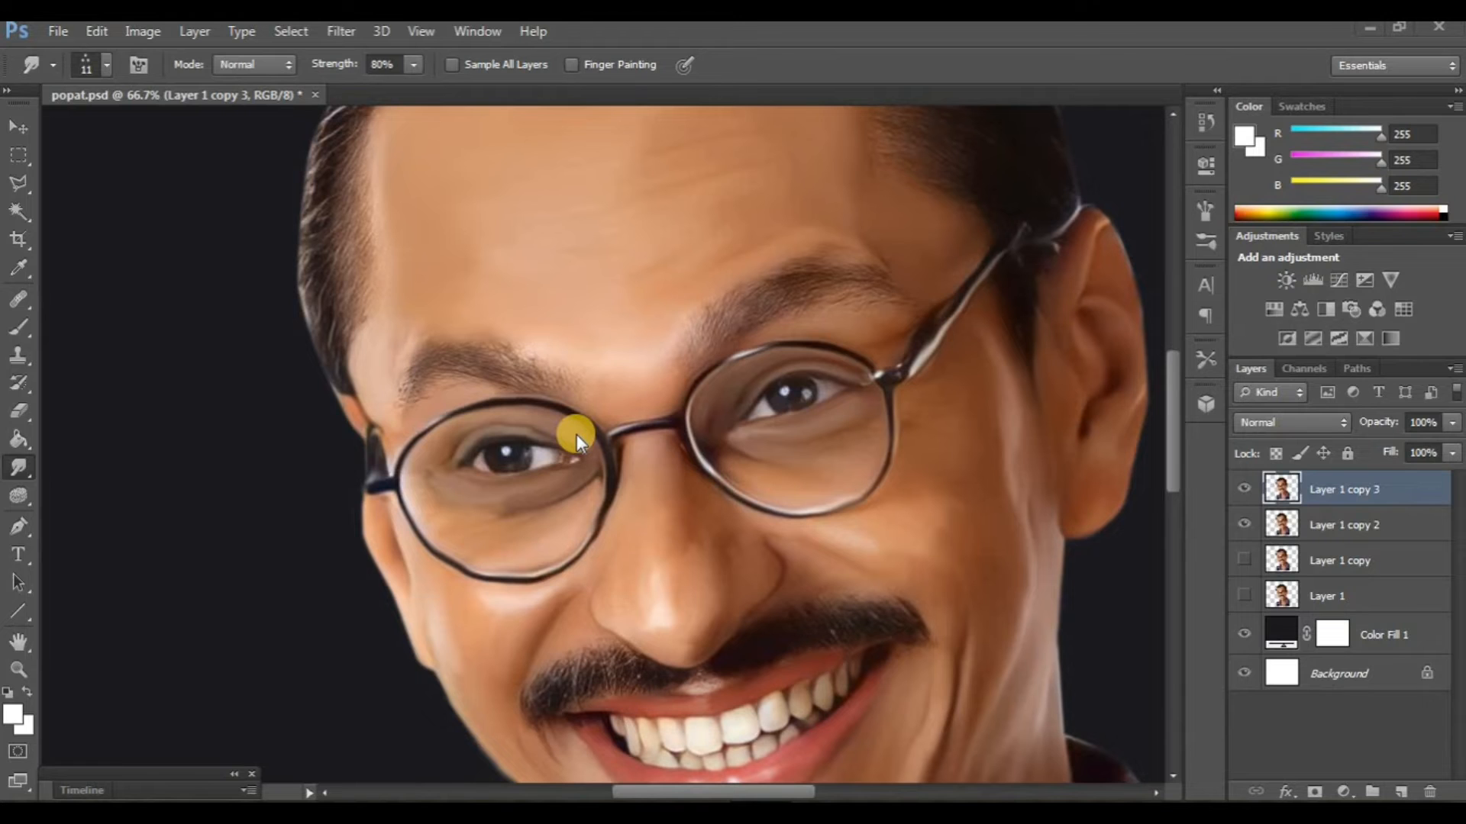
{"action": "scroll", "coordinate": [576, 434], "scroll_direction": "up", "scroll_amount": 3}
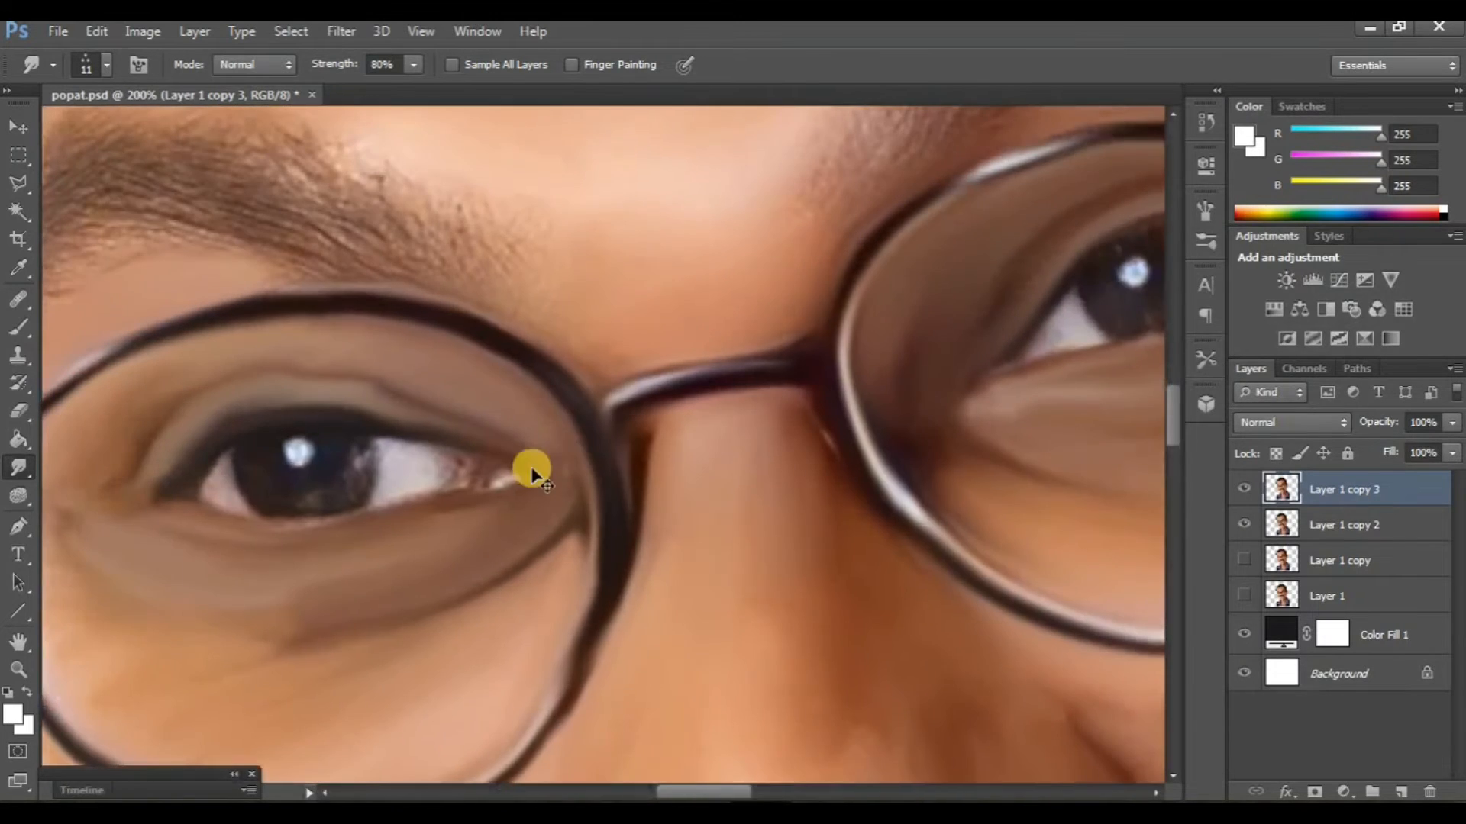
{"action": "scroll", "coordinate": [527, 471], "scroll_direction": "down", "scroll_amount": 3}
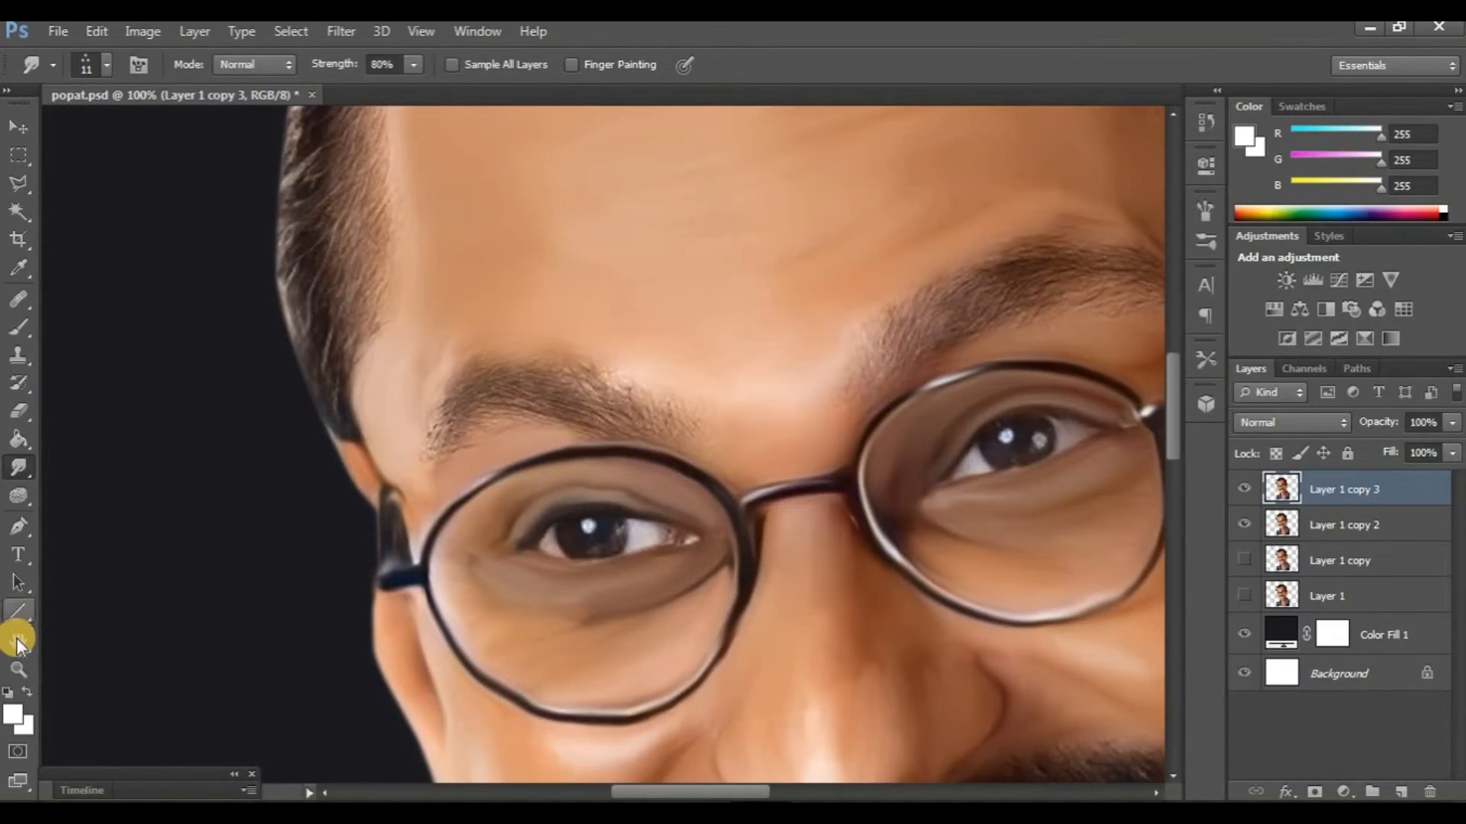
Step: Rotate the canvas view until the subject's right eyebrow stands upright, and smudge the hairs at its inner end
{"action": "left_click_drag", "start_coordinate": [17, 645], "coordinate": [122, 661]}
{"action": "left_click_drag", "start_coordinate": [311, 353], "coordinate": [479, 604]}
{"action": "key", "text": "ctrl+plus"}
{"action": "left_click_drag", "start_coordinate": [442, 497], "coordinate": [328, 484]}
{"action": "left_click", "coordinate": [20, 473]}
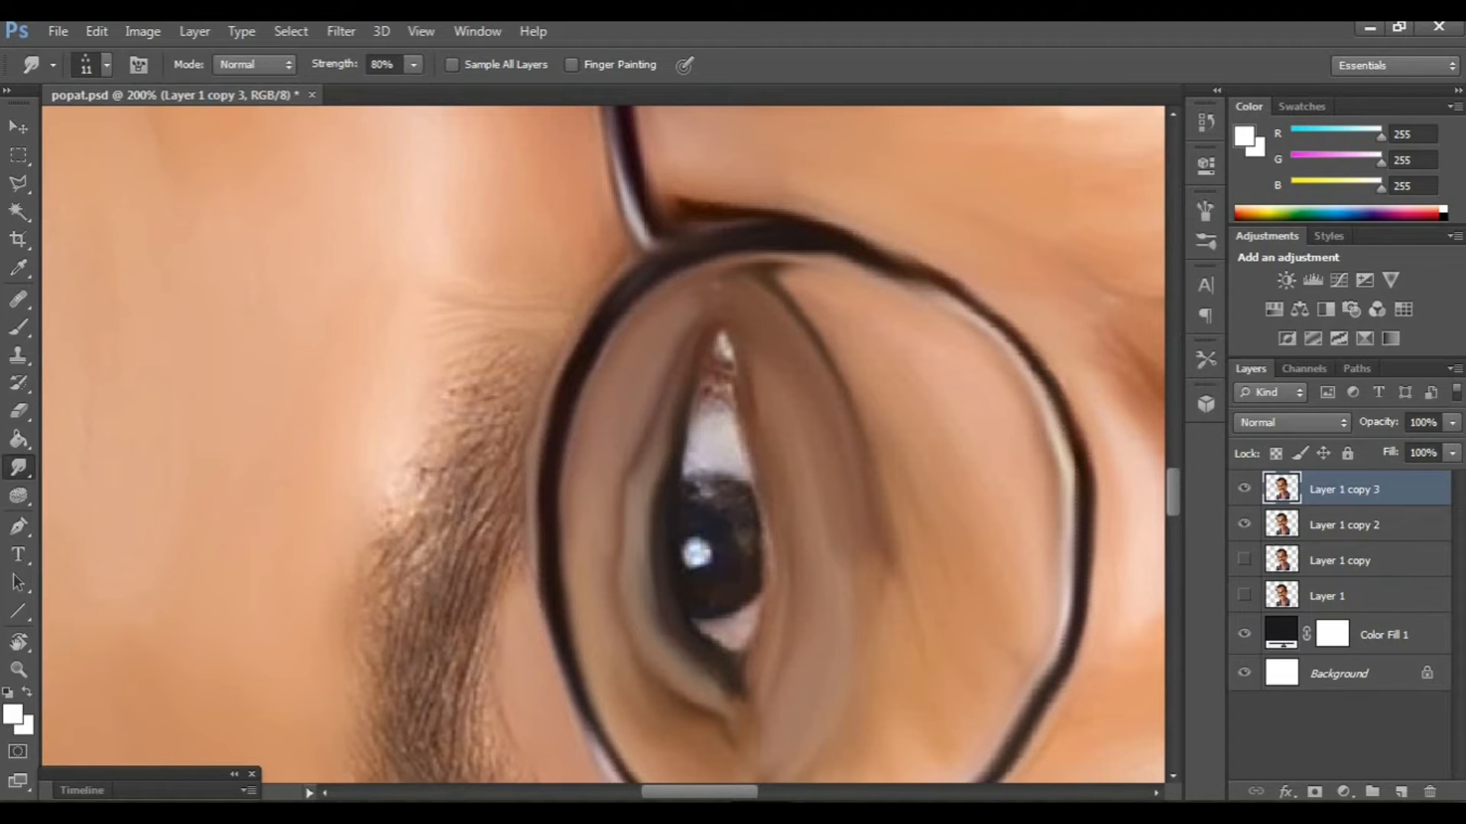
Step: Smudge the rest of the subject's right eyebrow into soft strokes along the hair growth, rotating the view to suit the strokes
{"action": "scroll", "coordinate": [480, 490], "scroll_direction": "down", "scroll_amount": 4}
{"action": "left_click", "coordinate": [28, 641]}
{"action": "left_click_drag", "start_coordinate": [438, 653], "coordinate": [349, 533]}
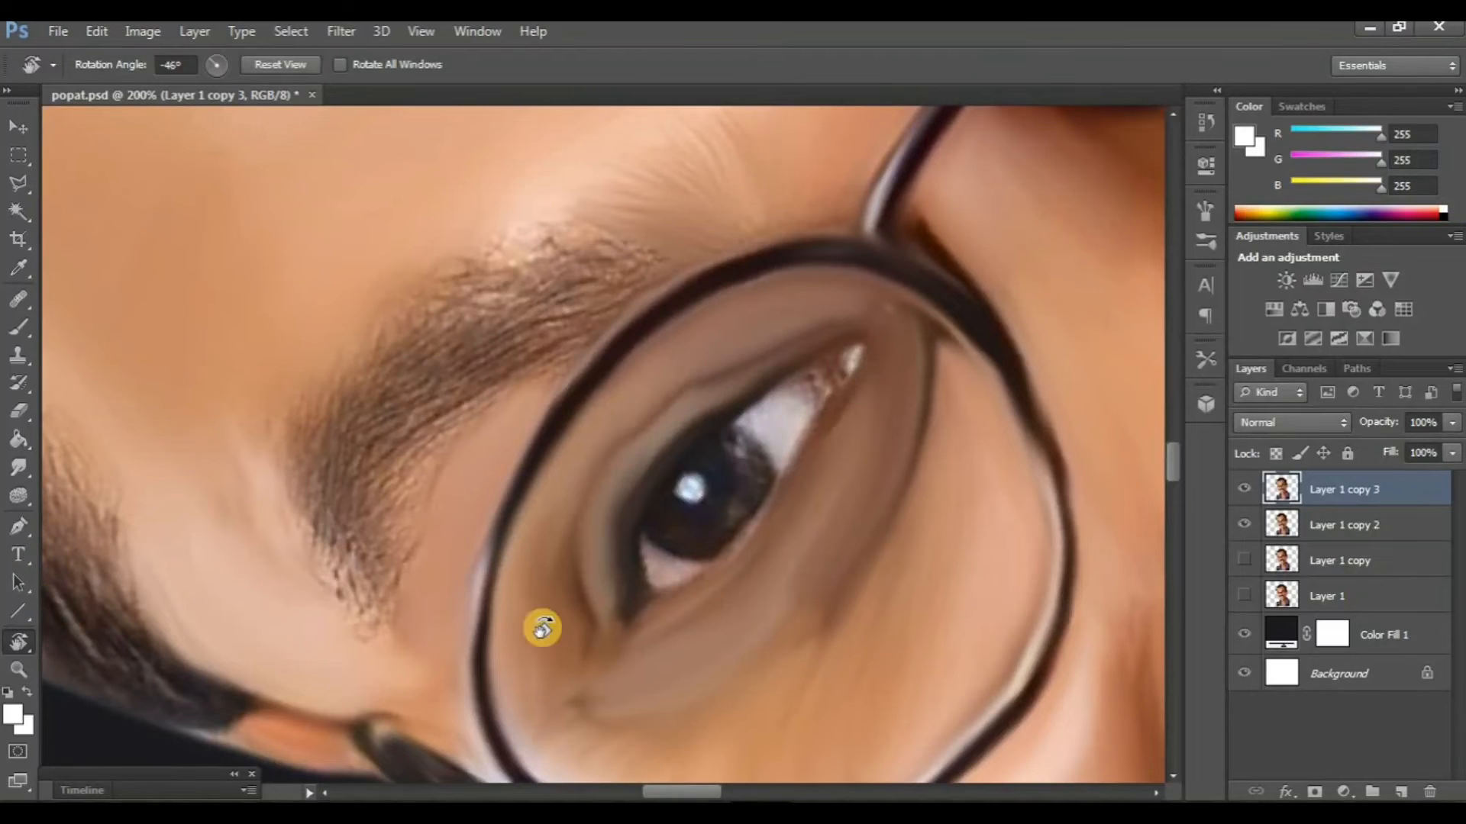
{"action": "left_click_drag", "start_coordinate": [543, 625], "coordinate": [290, 458]}
{"action": "left_click", "coordinate": [18, 467]}
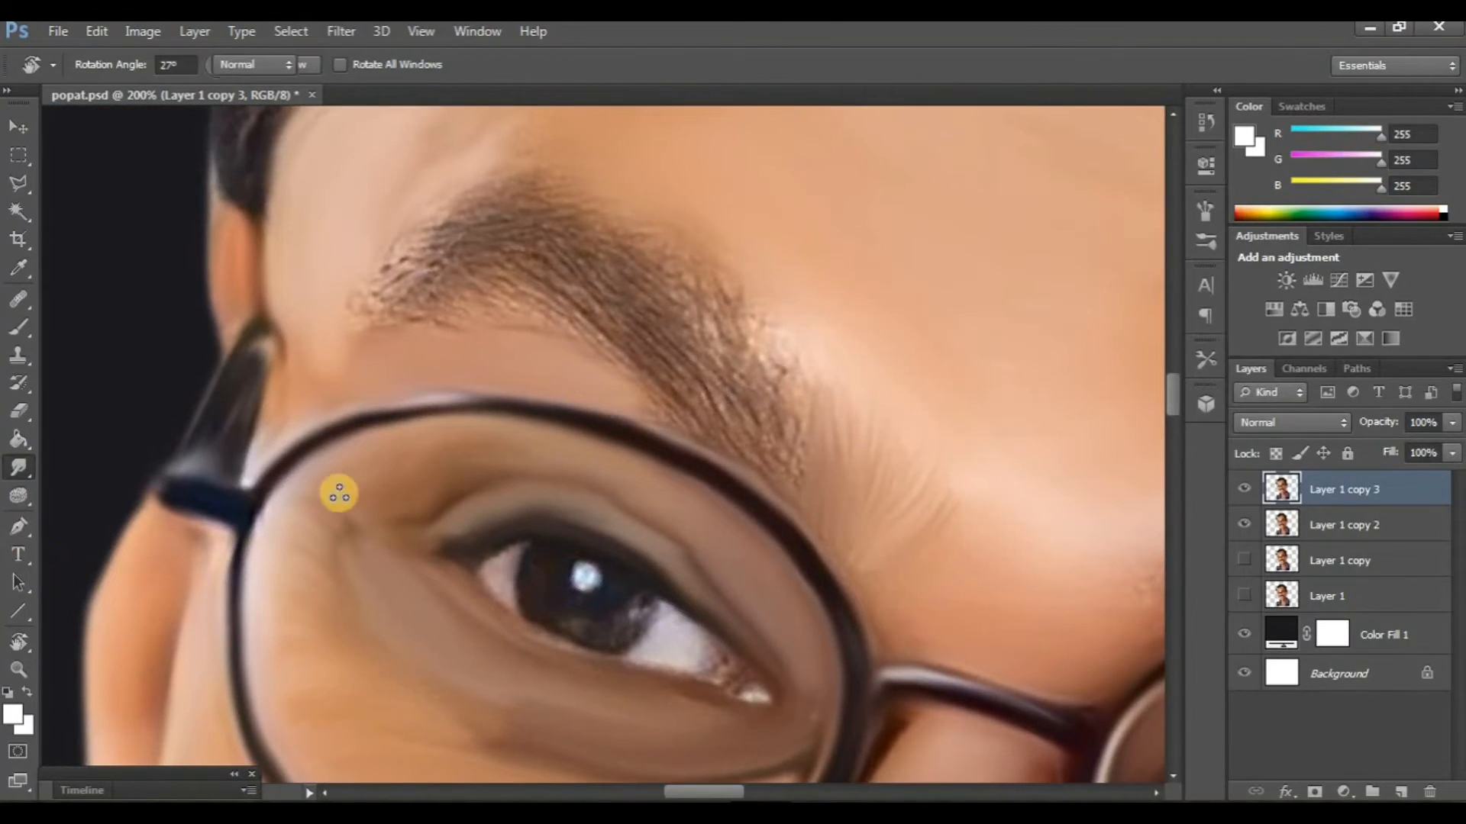
{"action": "scroll", "coordinate": [473, 298], "scroll_direction": "up", "scroll_amount": 2}
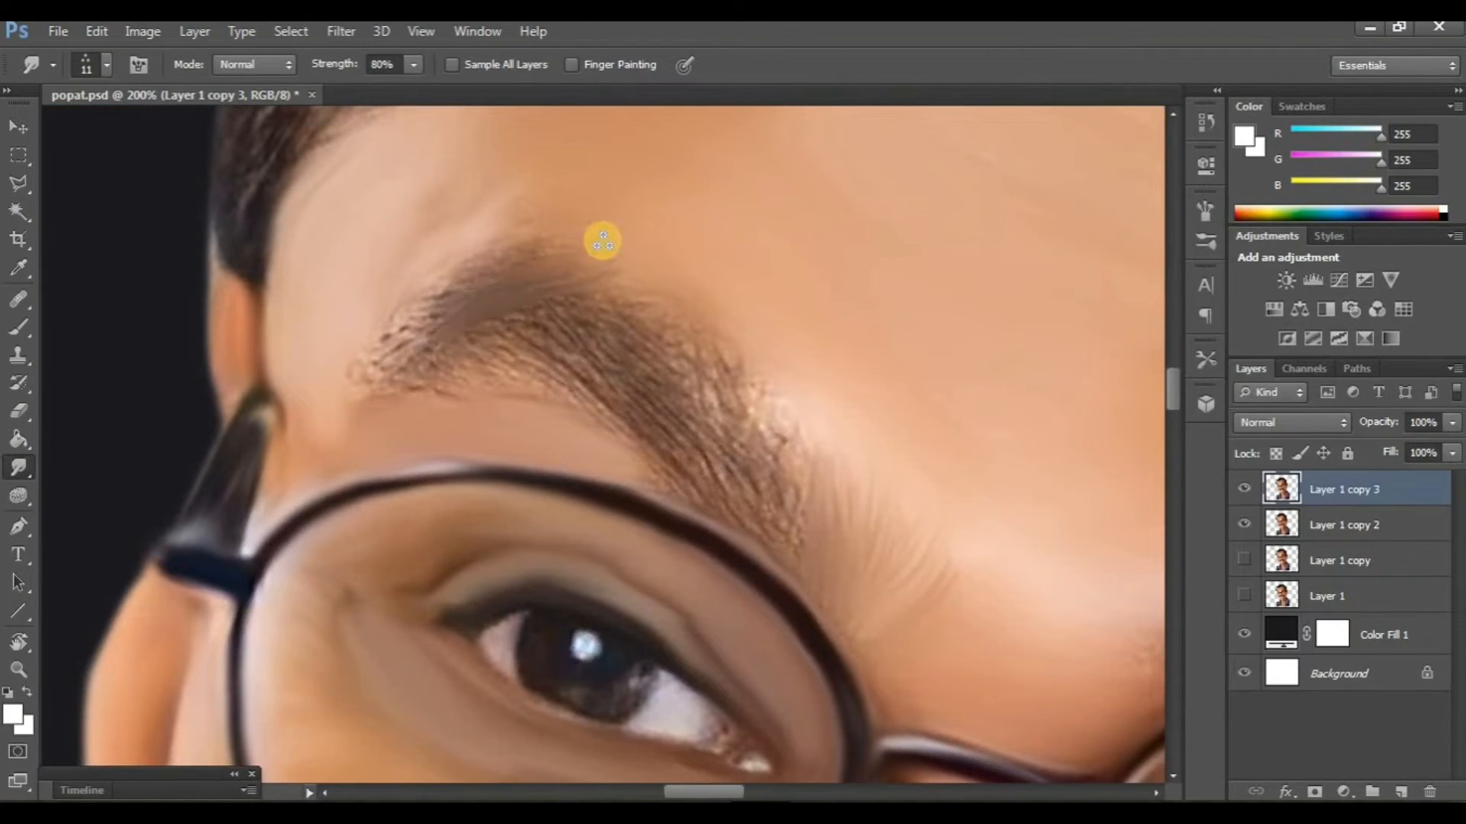
{"action": "mouse_move", "coordinate": [462, 284]}
{"action": "left_mouse_down"}
{"action": "mouse_move", "coordinate": [384, 353]}
{"action": "mouse_move", "coordinate": [451, 323]}
{"action": "mouse_move", "coordinate": [368, 363]}
{"action": "mouse_move", "coordinate": [464, 298]}
{"action": "mouse_move", "coordinate": [438, 397]}
{"action": "left_mouse_up"}
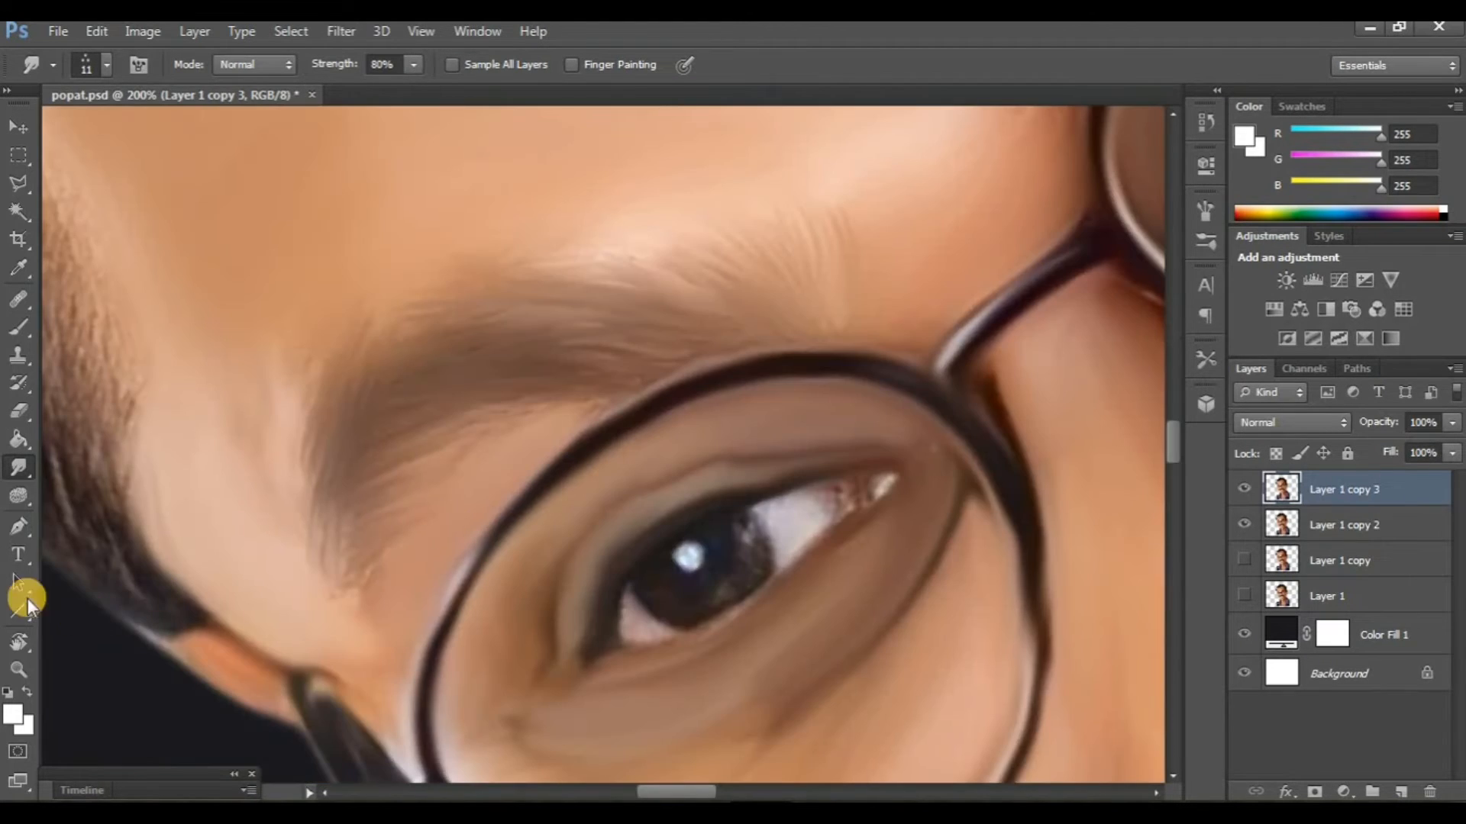
Step: Reset the view rotation to 0°, zoom out to 66.7%, and compare the right eyebrow by toggling Layer 1 copy 3
{"action": "left_click", "coordinate": [18, 641]}
{"action": "left_click_drag", "start_coordinate": [713, 612], "coordinate": [668, 617]}
{"action": "key", "text": "ctrl+minus"}
{"action": "key", "text": "ctrl+minus"}
{"action": "key", "text": "ctrl+minus"}
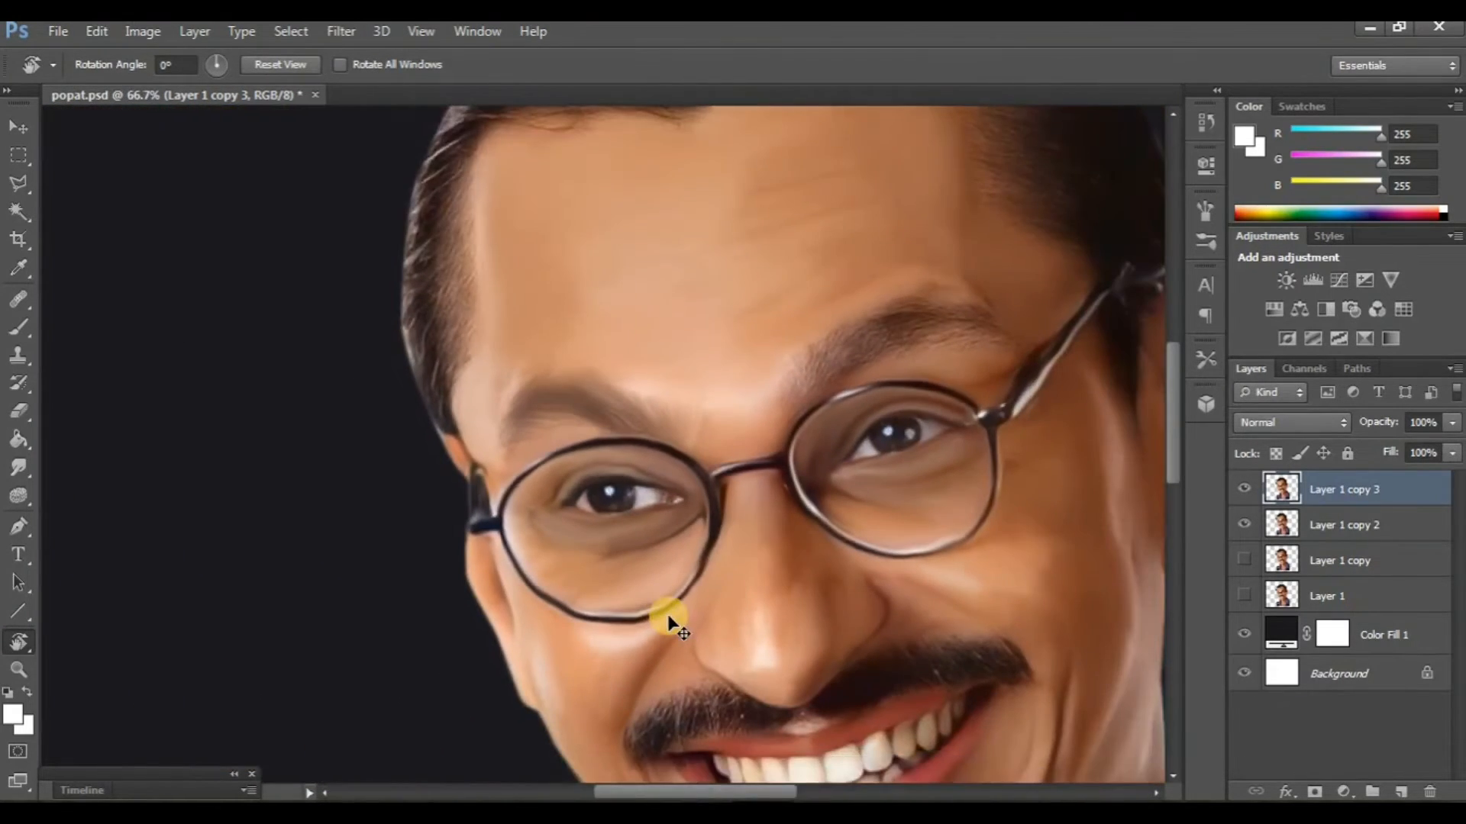
{"action": "key", "text": "ctrl+plus"}
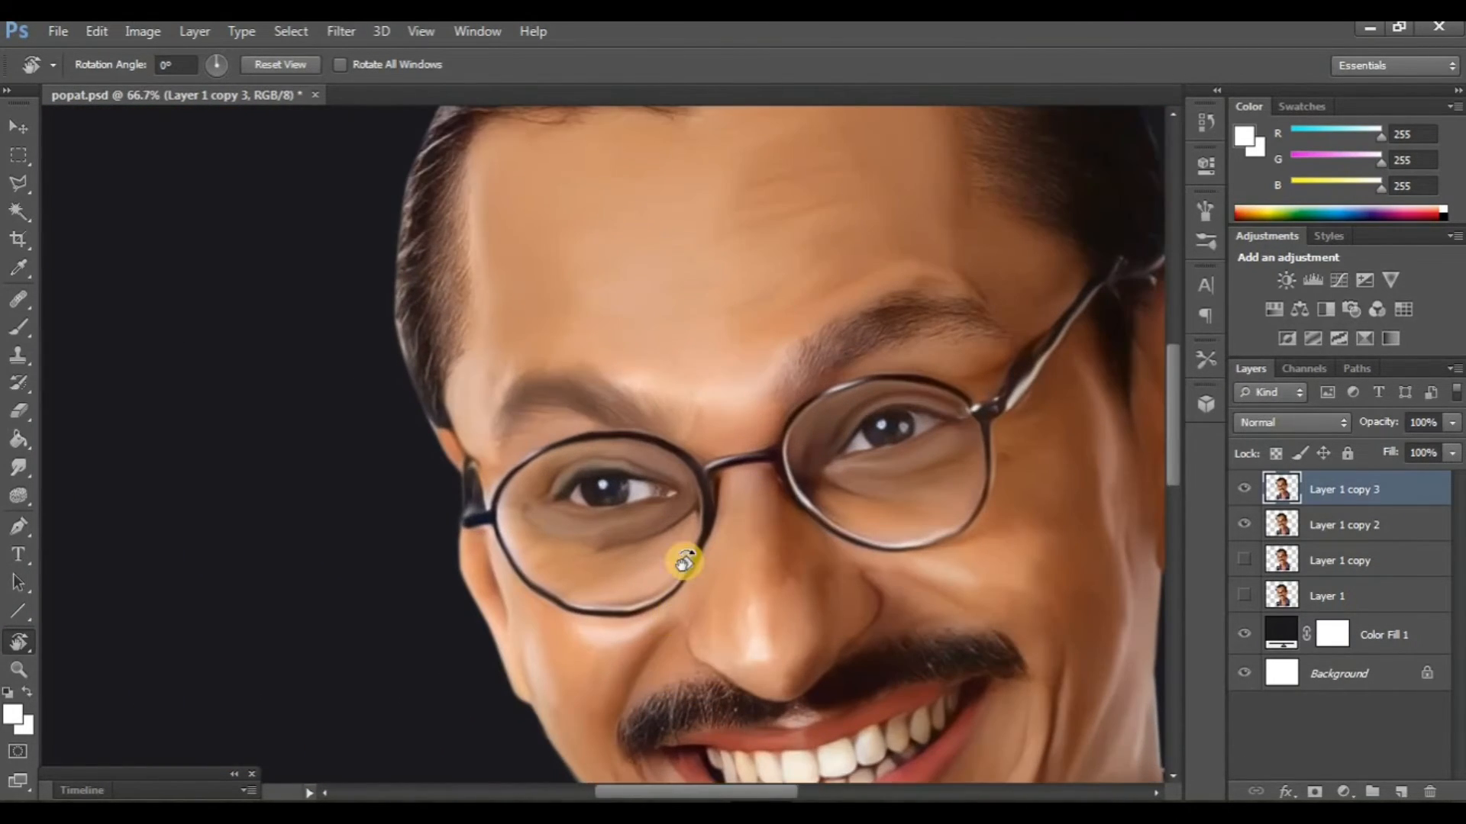
{"action": "left_click", "coordinate": [1242, 494]}
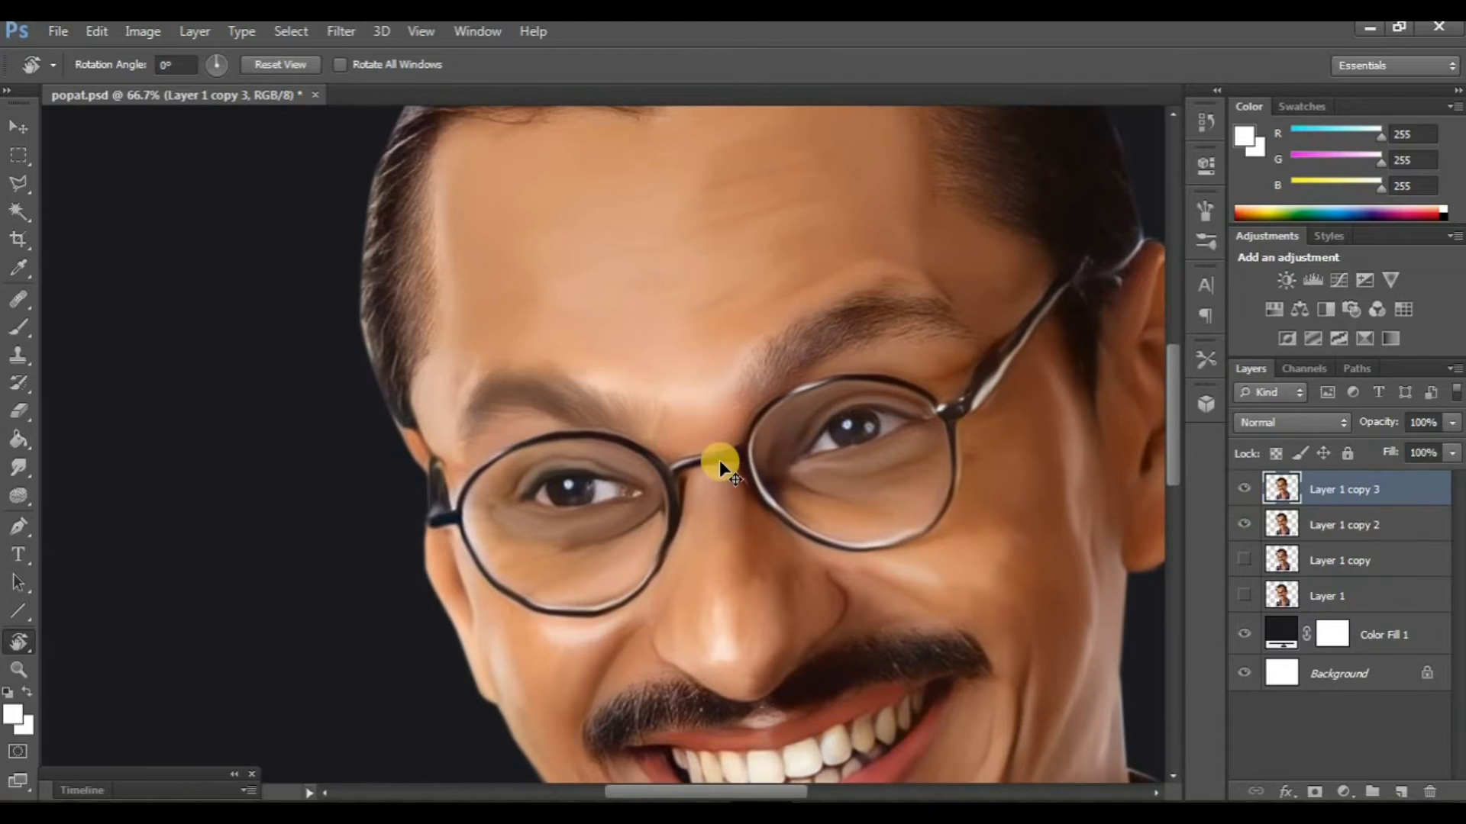
Step: Rotate the view and smudge the subject's left eyebrow into soft hair strokes with the 11 px dotted tip at 80% strength
{"action": "left_click_drag", "start_coordinate": [719, 460], "coordinate": [309, 486]}
{"action": "key", "text": "ctrl+plus"}
{"action": "key", "text": "ctrl+plus"}
{"action": "left_click_drag", "start_coordinate": [568, 424], "coordinate": [478, 523]}
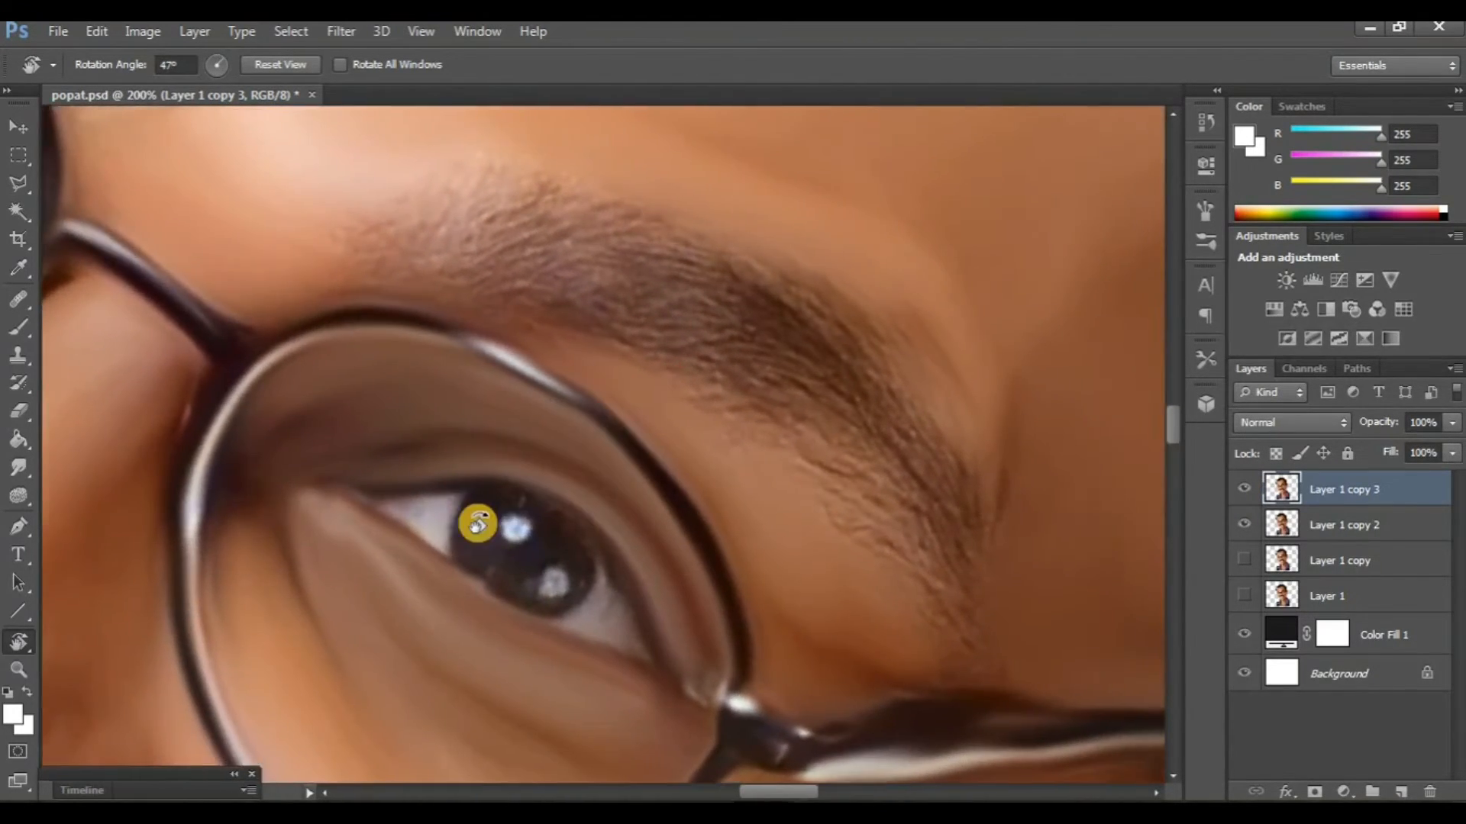
{"action": "left_click", "coordinate": [16, 467]}
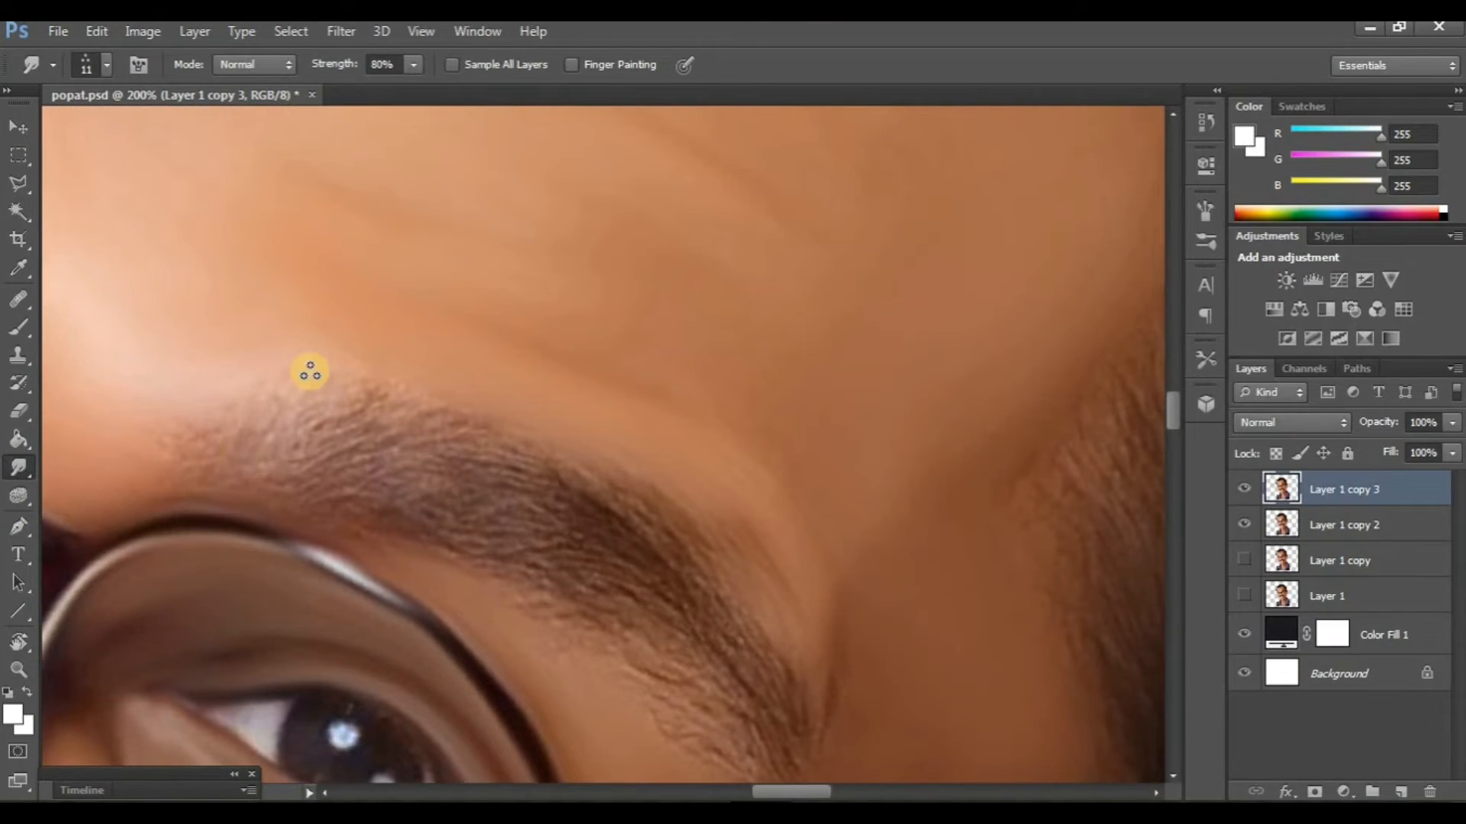
{"action": "left_click_drag", "start_coordinate": [238, 481], "coordinate": [360, 346]}
{"action": "left_click_drag", "start_coordinate": [249, 456], "coordinate": [271, 363]}
{"action": "left_click_drag", "start_coordinate": [221, 480], "coordinate": [215, 363]}
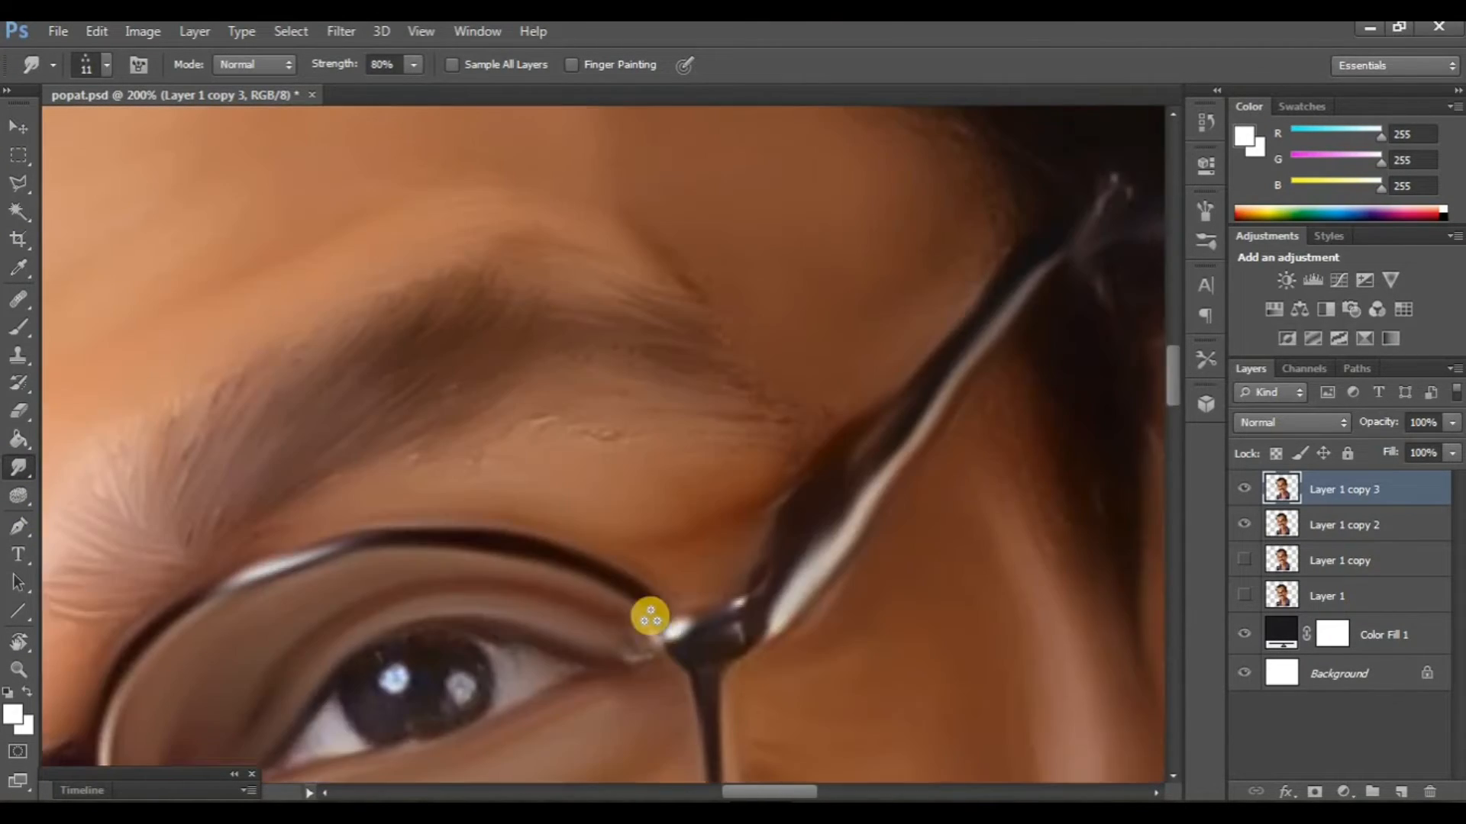
{"action": "left_click_drag", "start_coordinate": [389, 683], "coordinate": [589, 574]}
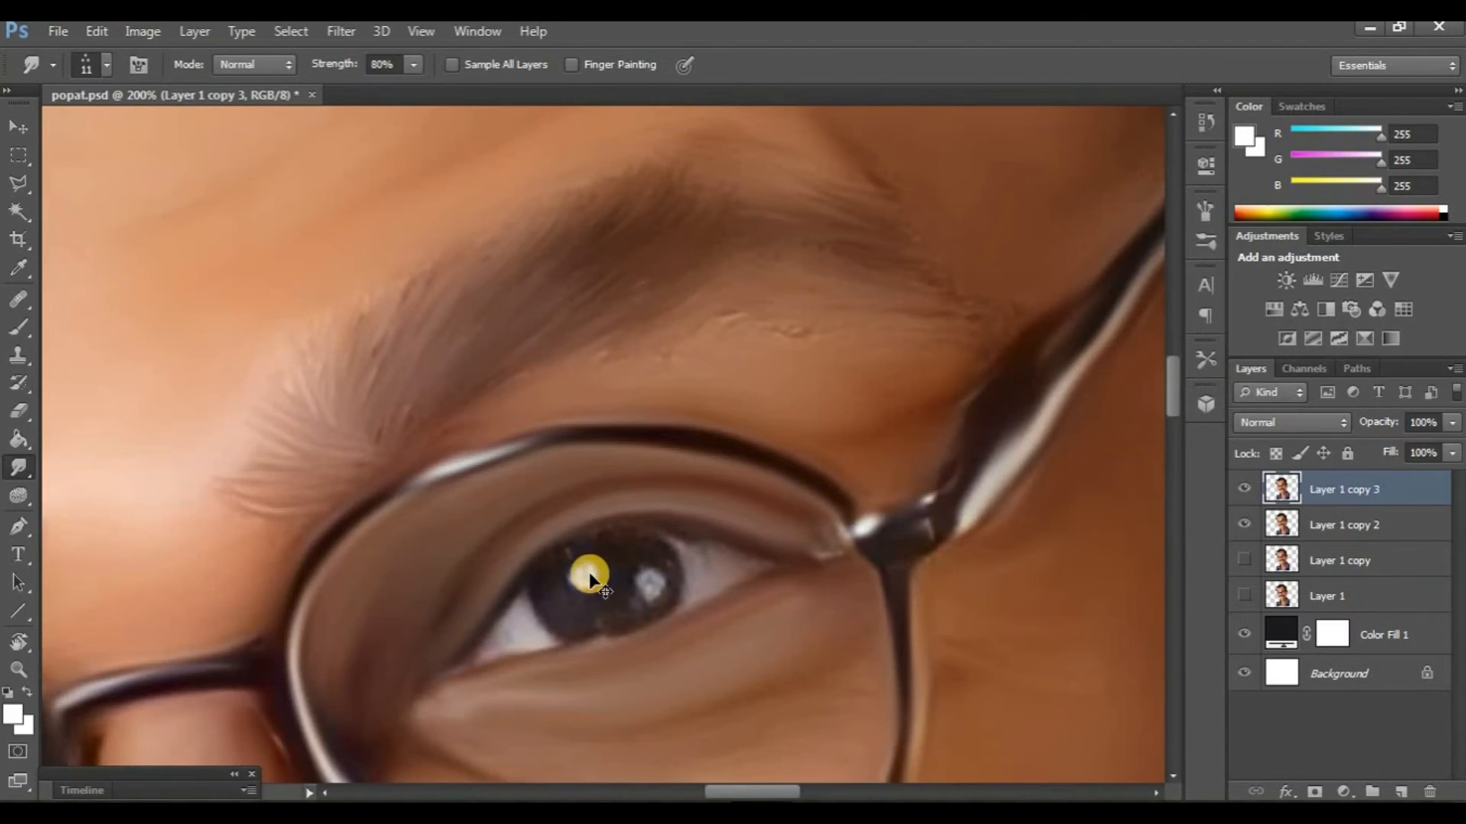
Step: Compare both eyebrows by toggling Layer 1 copy 3, duplicate that layer, and remove Layer 1 copy 2
{"action": "key", "text": "ctrl+minus"}
{"action": "key", "text": "ctrl+minus"}
{"action": "key", "text": "ctrl+plus"}
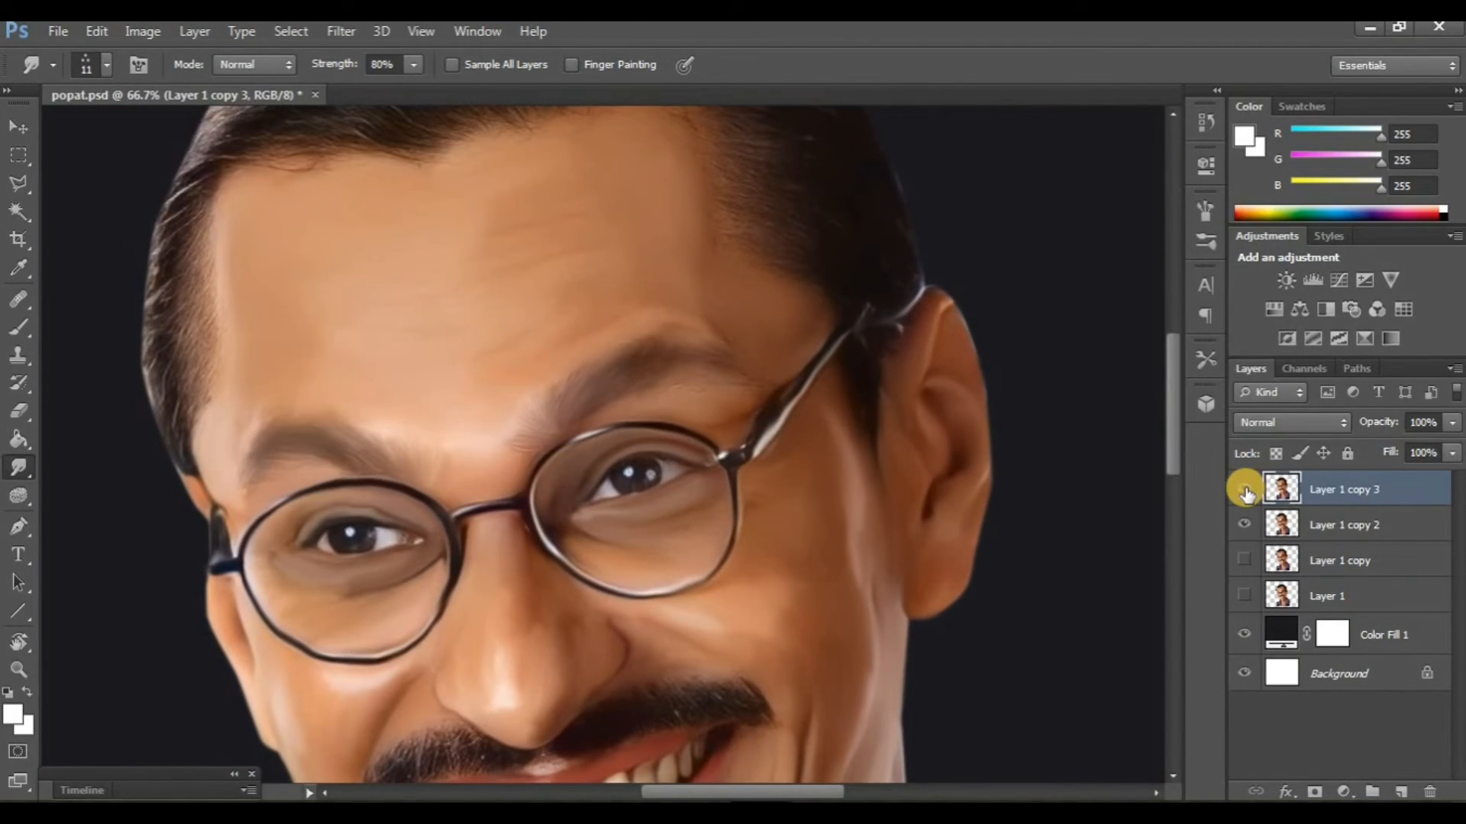
{"action": "left_click", "coordinate": [1244, 489]}
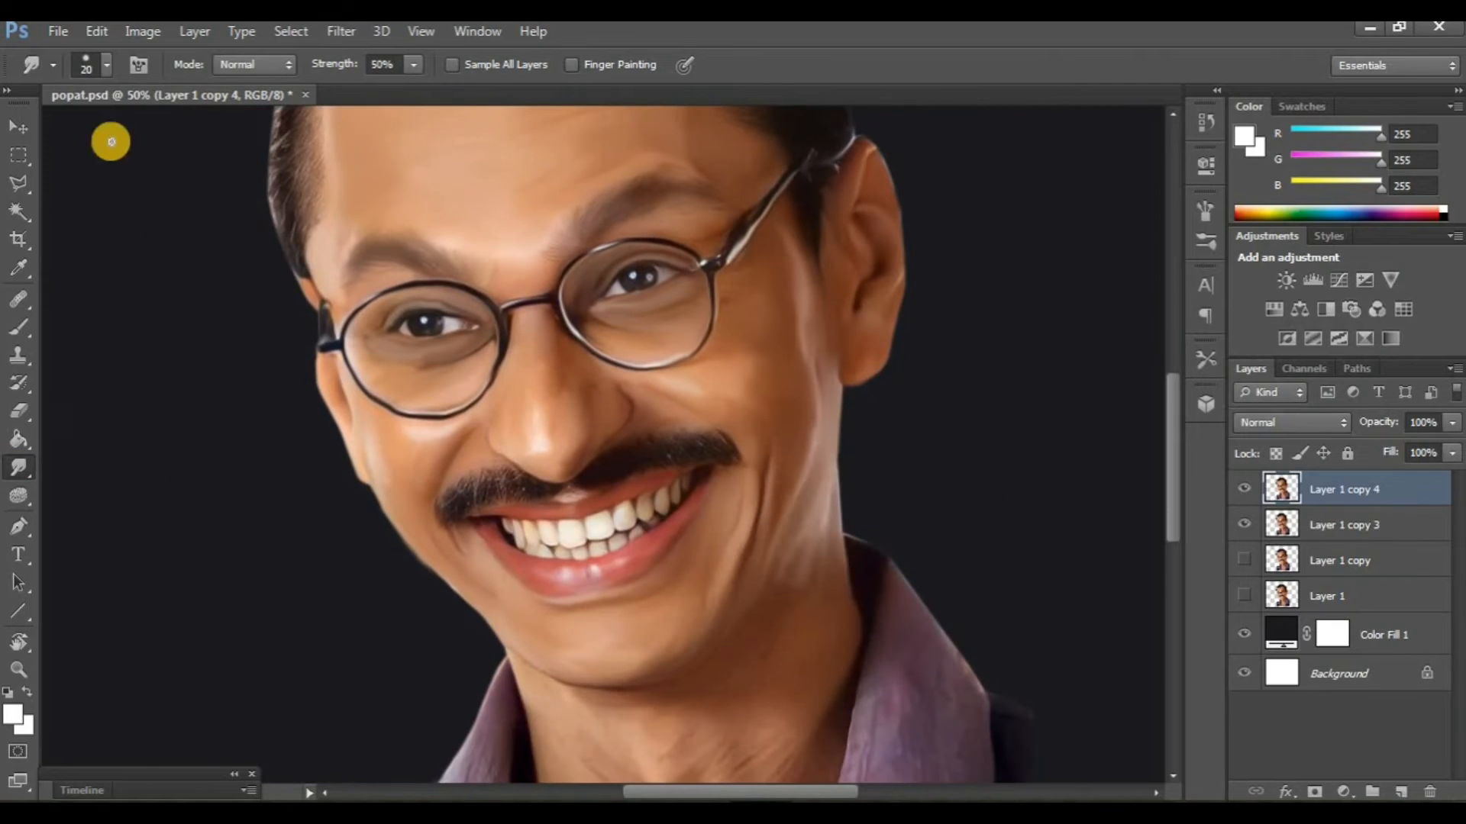
Step: Switch the Smudge tool back to the 11 px dotted brush tip and examine the moustache up close
{"action": "left_click", "coordinate": [107, 64]}
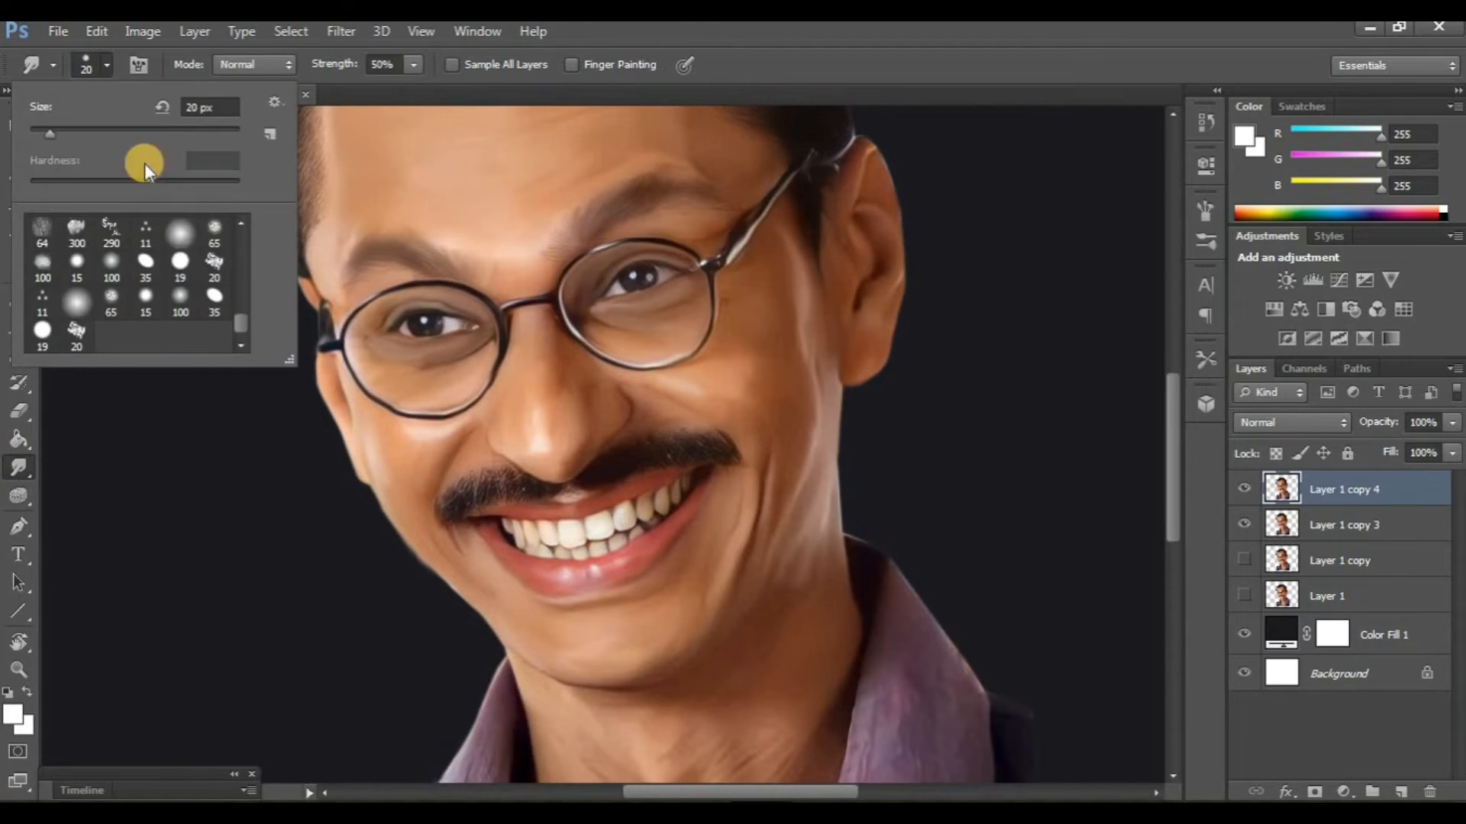
{"action": "double_click", "coordinate": [156, 235]}
{"action": "scroll", "coordinate": [372, 446], "scroll_direction": "down", "scroll_amount": 2}
{"action": "key", "text": "ctrl+plus"}
{"action": "key", "text": "ctrl+plus"}
{"action": "key", "text": "ctrl+plus"}
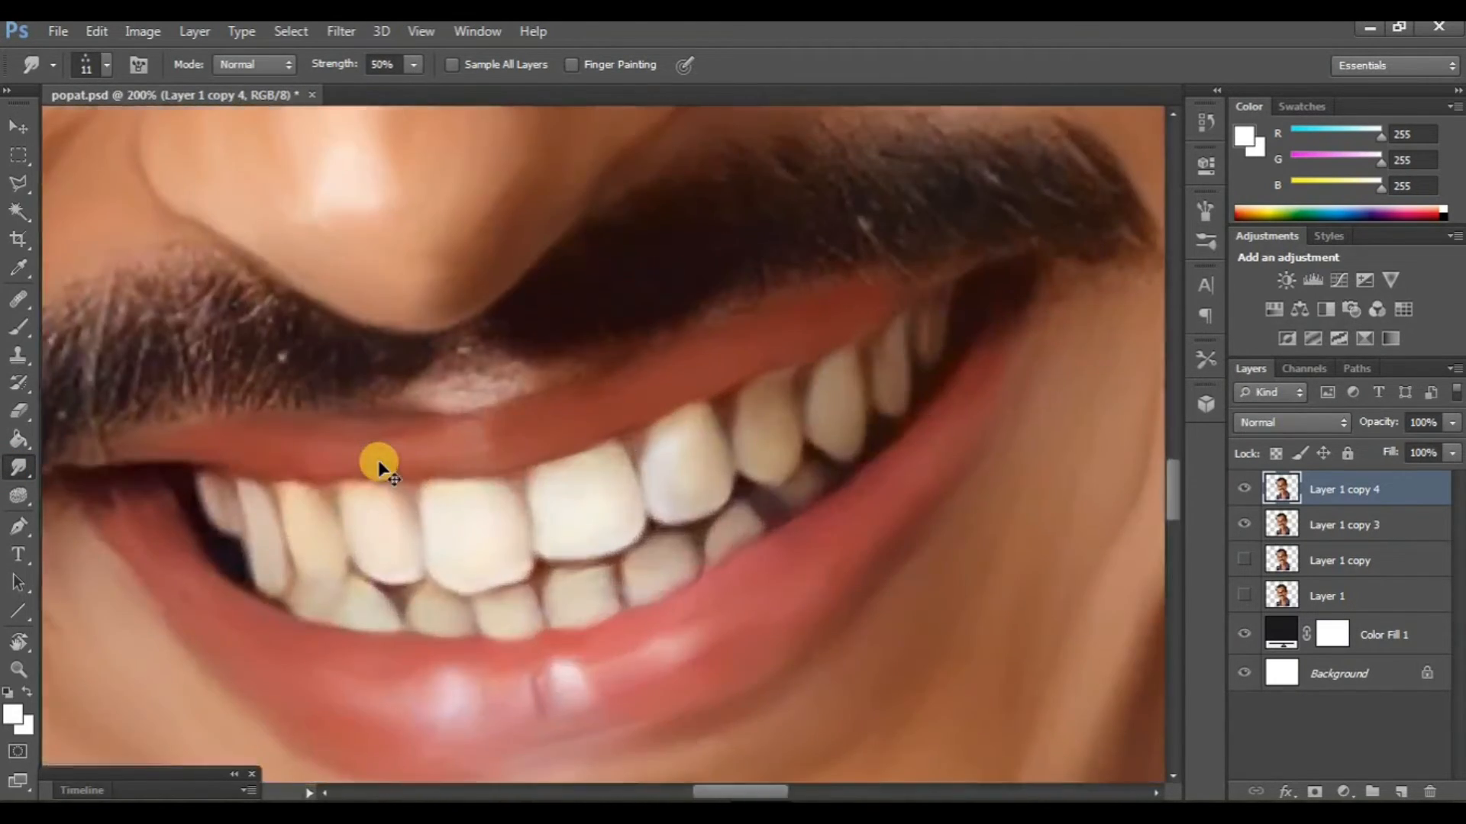
{"action": "key", "text": "ctrl+minus"}
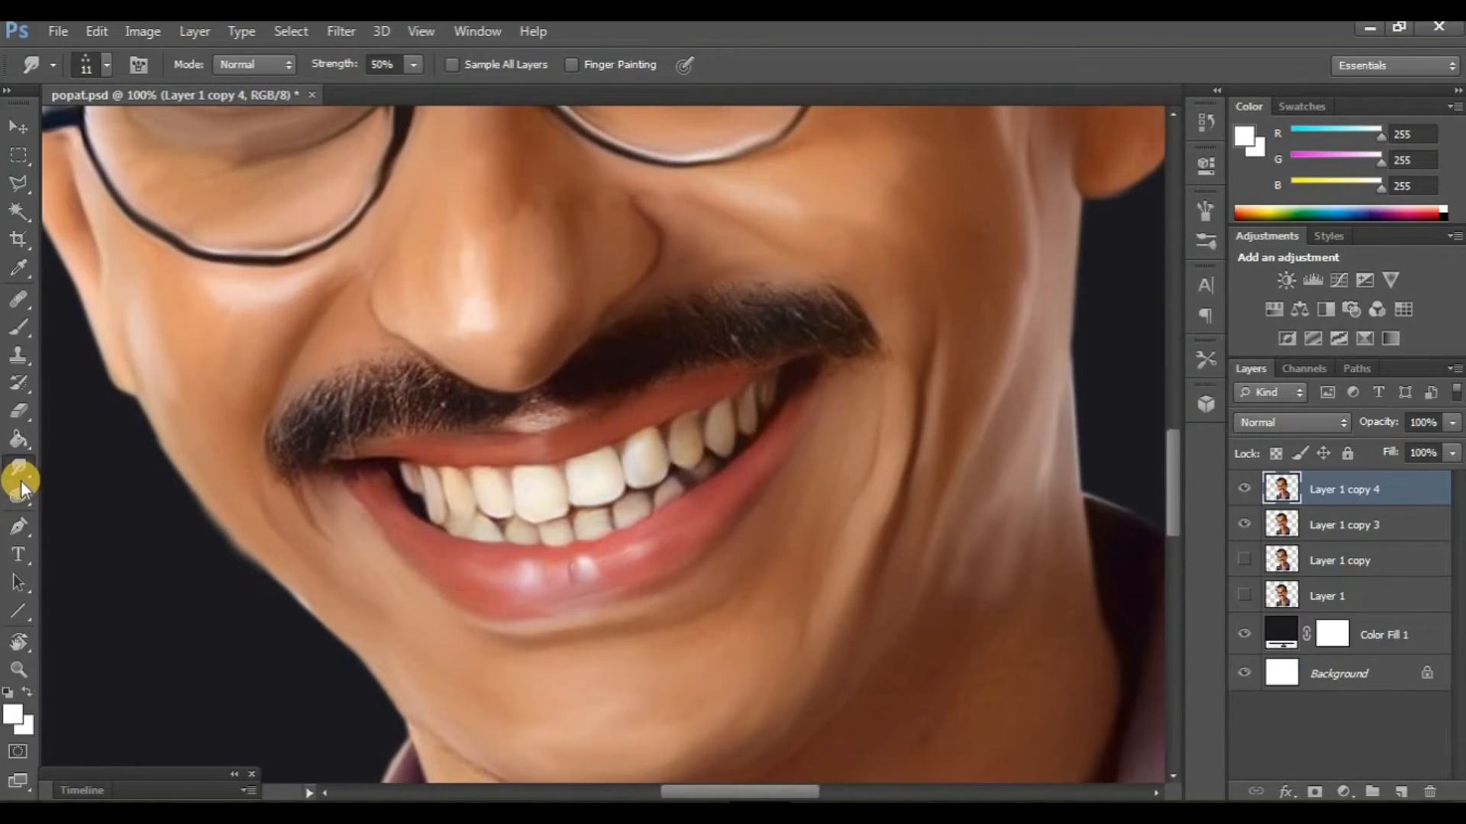
Step: Rotate the view to 45° and smudge the moustache into soft hair strokes with the 11 px dotted tip at 80% strength
{"action": "key", "text": "r"}
{"action": "left_click_drag", "start_coordinate": [197, 386], "coordinate": [528, 349]}
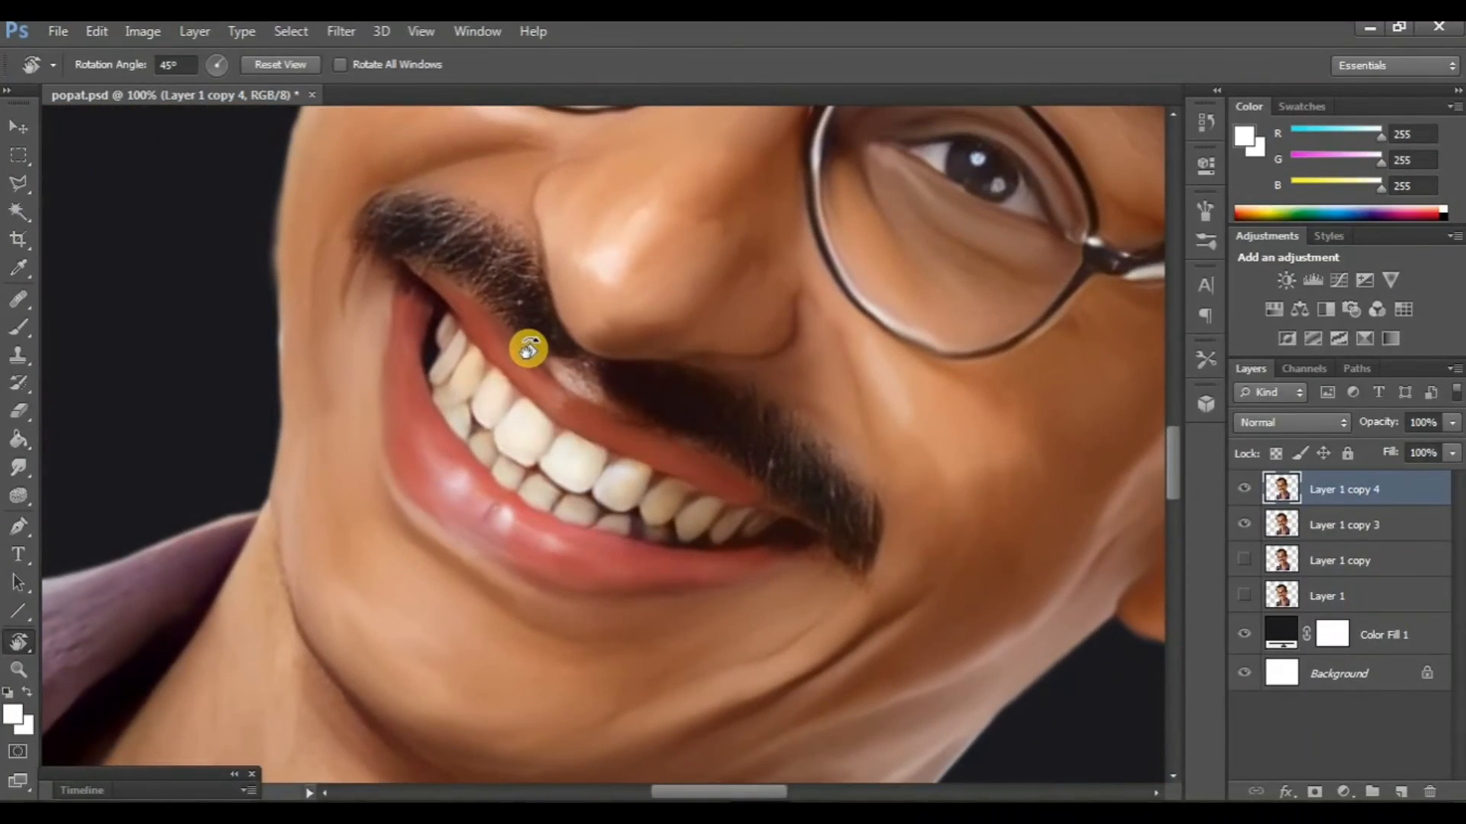
{"action": "key", "text": "ctrl+plus"}
{"action": "mouse_move", "coordinate": [327, 360]}
{"action": "left_mouse_down"}
{"action": "mouse_move", "coordinate": [334, 425]}
{"action": "mouse_move", "coordinate": [409, 537]}
{"action": "left_mouse_up"}
{"action": "left_click", "coordinate": [14, 468]}
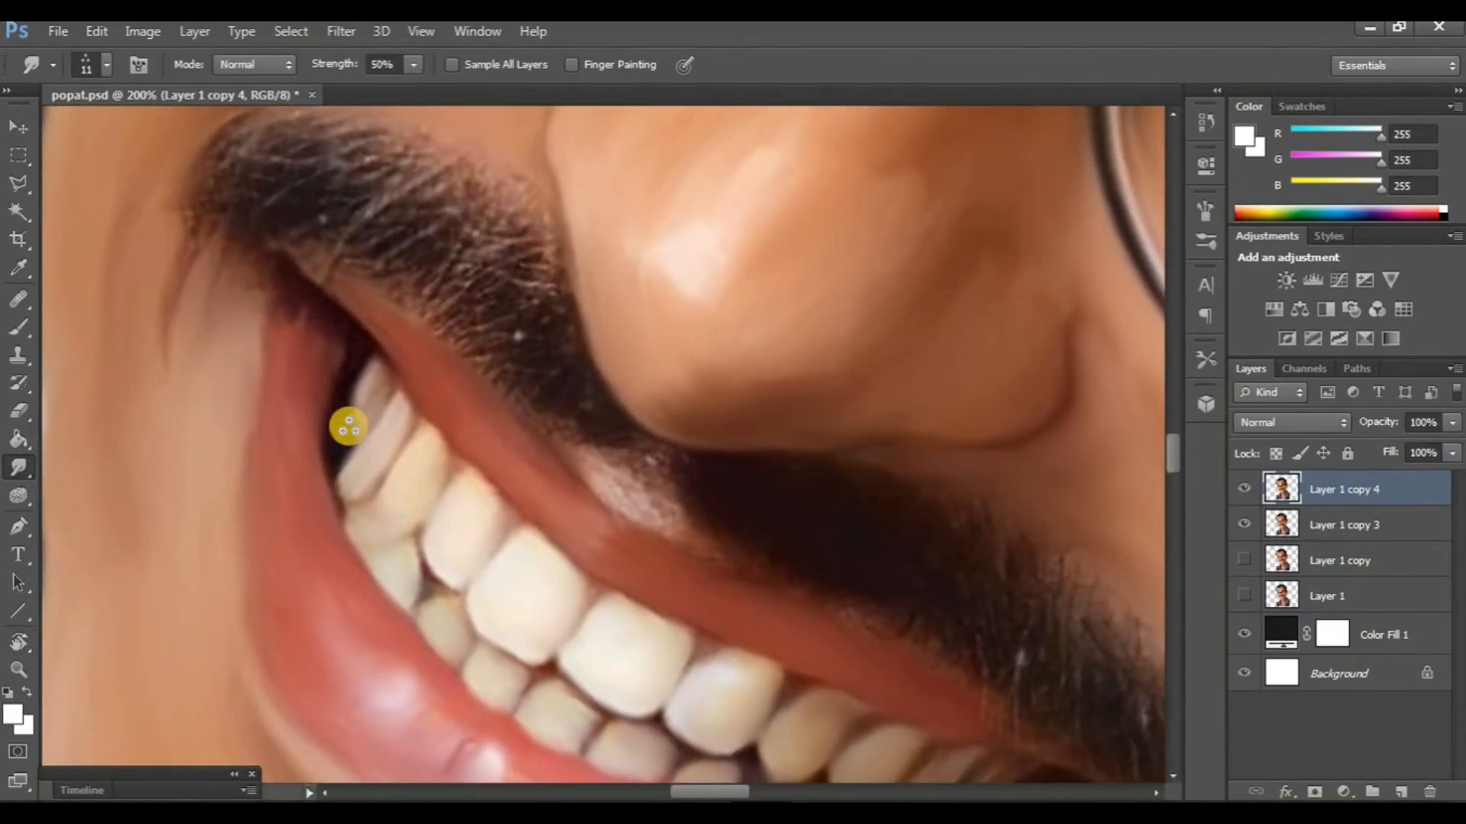
{"action": "scroll", "coordinate": [348, 427], "scroll_direction": "up", "scroll_amount": 3}
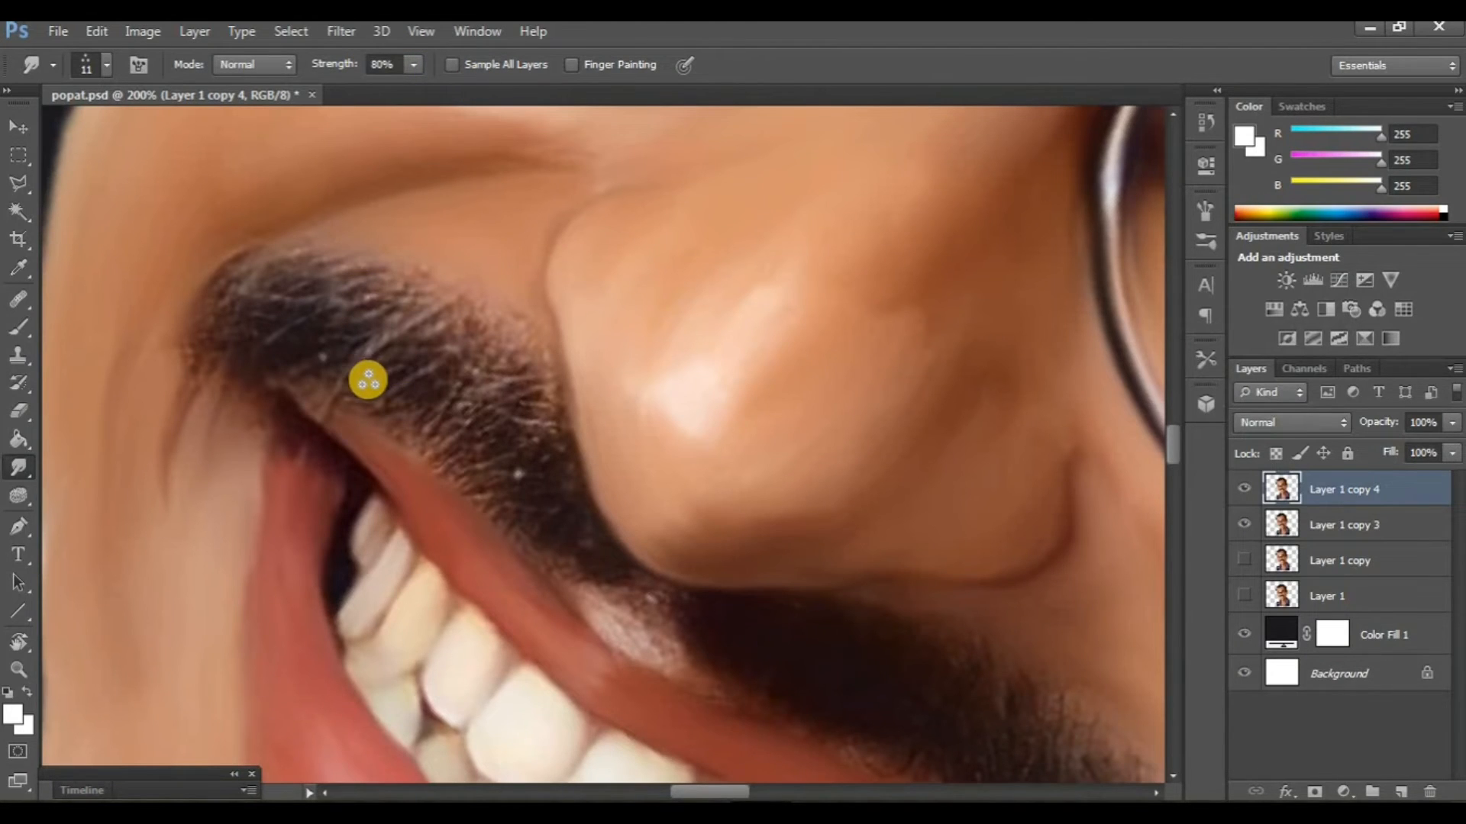
{"action": "scroll", "coordinate": [373, 328], "scroll_direction": "down", "scroll_amount": 1}
{"action": "mouse_move", "coordinate": [510, 299]}
{"action": "left_mouse_down"}
{"action": "mouse_move", "coordinate": [426, 302]}
{"action": "mouse_move", "coordinate": [512, 282]}
{"action": "mouse_move", "coordinate": [354, 330]}
{"action": "mouse_move", "coordinate": [478, 281]}
{"action": "mouse_move", "coordinate": [432, 278]}
{"action": "mouse_move", "coordinate": [328, 329]}
{"action": "mouse_move", "coordinate": [513, 267]}
{"action": "mouse_move", "coordinate": [348, 305]}
{"action": "mouse_move", "coordinate": [483, 257]}
{"action": "mouse_move", "coordinate": [286, 316]}
{"action": "mouse_move", "coordinate": [408, 240]}
{"action": "mouse_move", "coordinate": [441, 239]}
{"action": "mouse_move", "coordinate": [269, 306]}
{"action": "mouse_move", "coordinate": [419, 236]}
{"action": "mouse_move", "coordinate": [260, 294]}
{"action": "mouse_move", "coordinate": [343, 235]}
{"action": "mouse_move", "coordinate": [311, 237]}
{"action": "mouse_move", "coordinate": [276, 271]}
{"action": "mouse_move", "coordinate": [296, 223]}
{"action": "mouse_move", "coordinate": [221, 296]}
{"action": "mouse_move", "coordinate": [339, 201]}
{"action": "mouse_move", "coordinate": [181, 301]}
{"action": "left_mouse_up"}
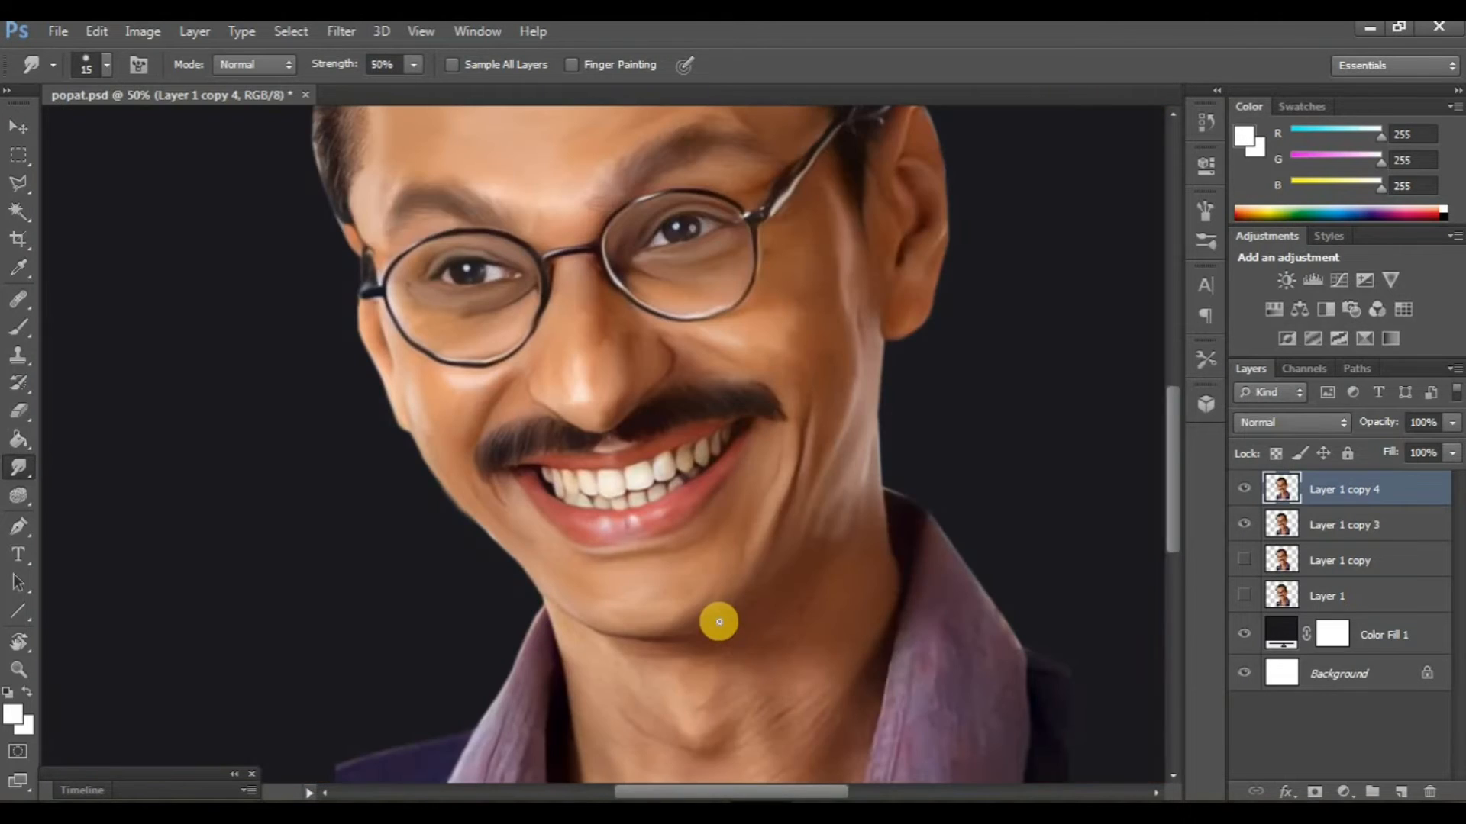
Step: Examine the moustache up close and compare it with the earlier version by toggling Layer 1 copy 4
{"action": "scroll", "coordinate": [718, 619], "scroll_direction": "up", "scroll_amount": 5}
{"action": "scroll", "coordinate": [703, 606], "scroll_direction": "right", "scroll_amount": 3}
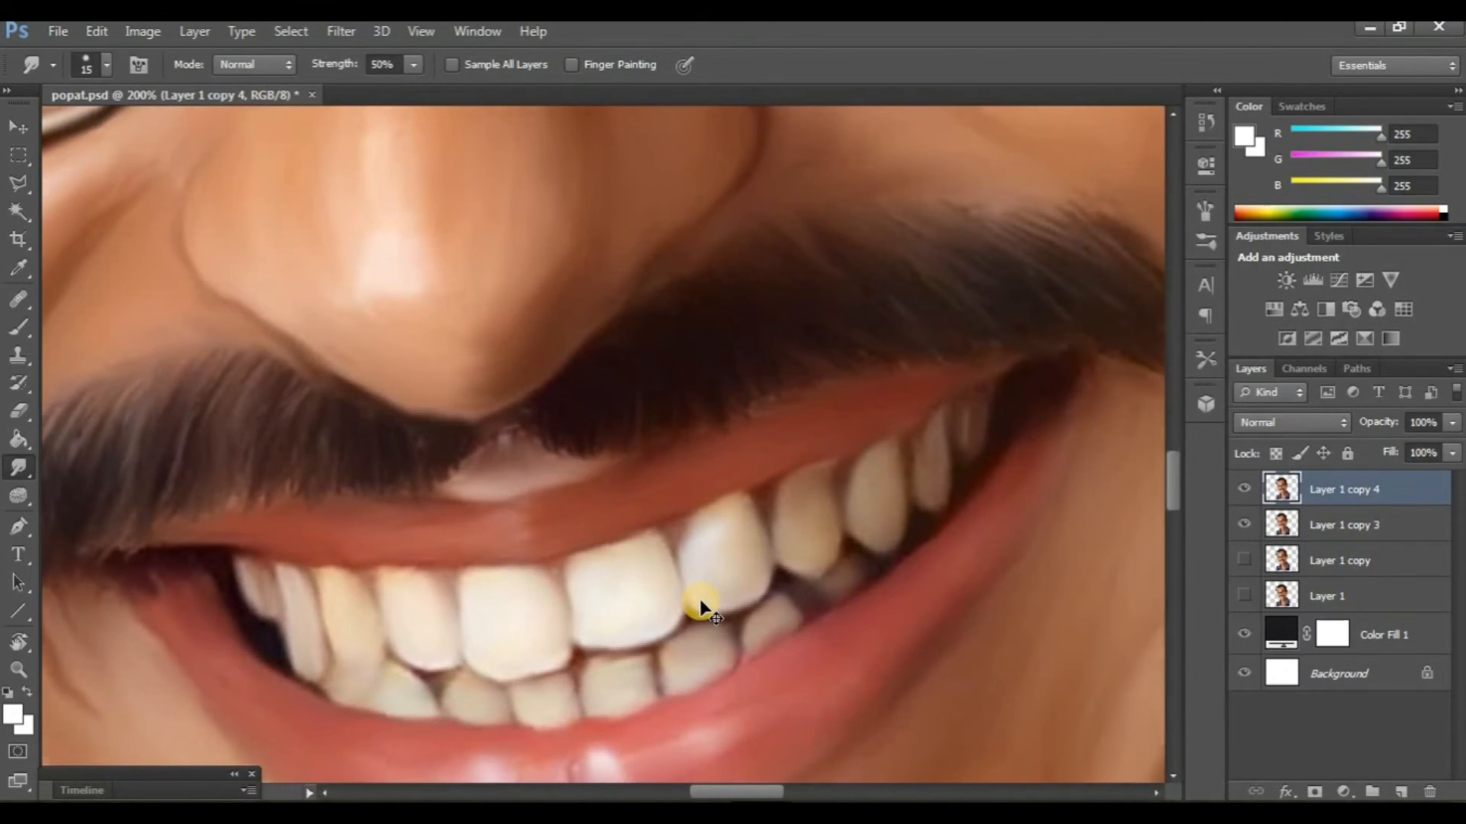
{"action": "scroll", "coordinate": [701, 607], "scroll_direction": "down", "scroll_amount": 1}
{"action": "left_click", "coordinate": [1245, 489]}
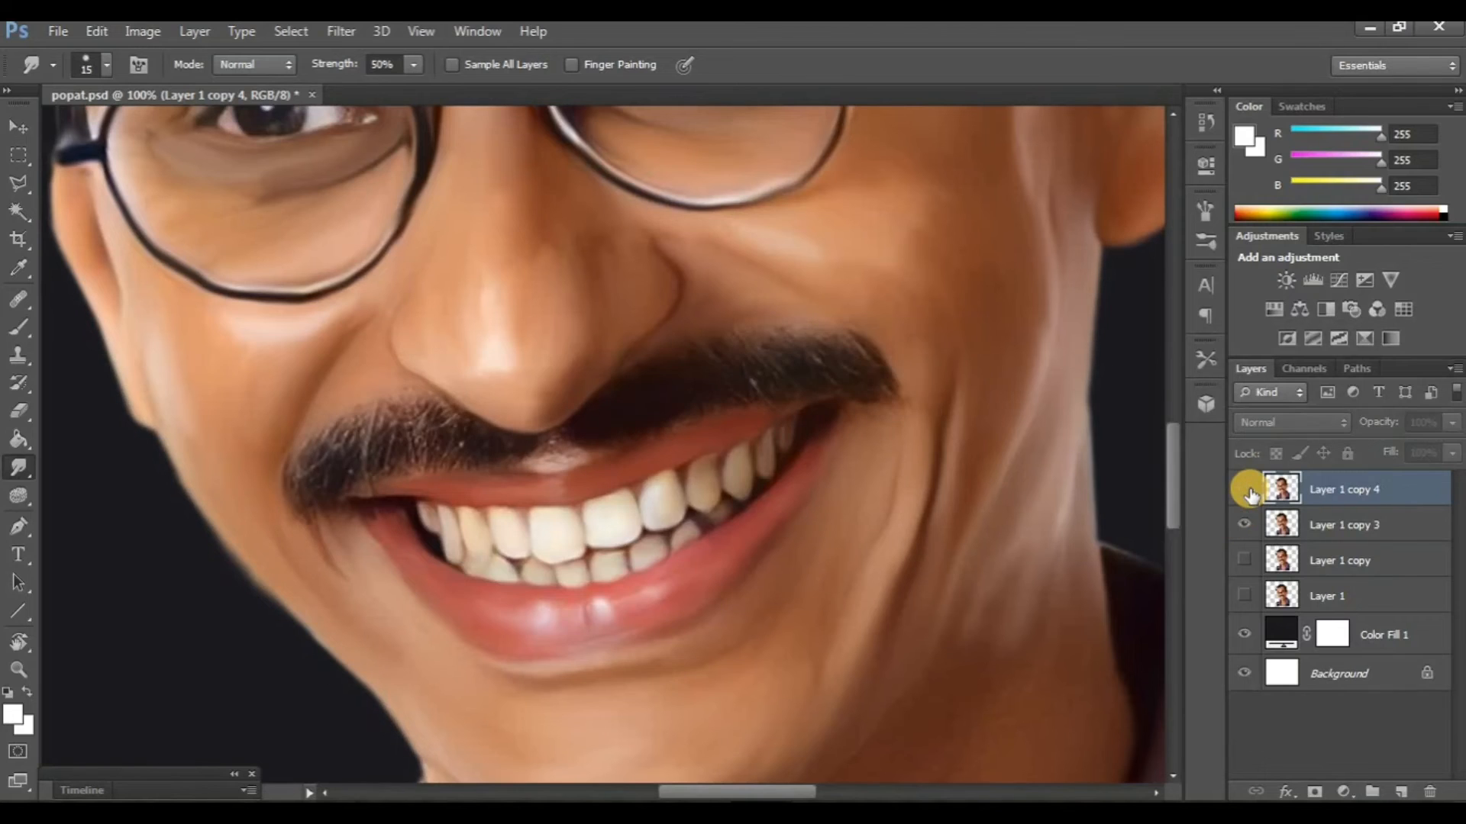
{"action": "left_click", "coordinate": [1245, 489]}
Step: Set the Smudge tool to the 11 px dotted tip at 80% strength, duplicate Layer 1 copy 4, and hide the copies beneath
{"action": "scroll", "coordinate": [846, 494], "scroll_direction": "up", "scroll_amount": 8}
{"action": "scroll", "coordinate": [846, 493], "scroll_direction": "up", "scroll_amount": 6}
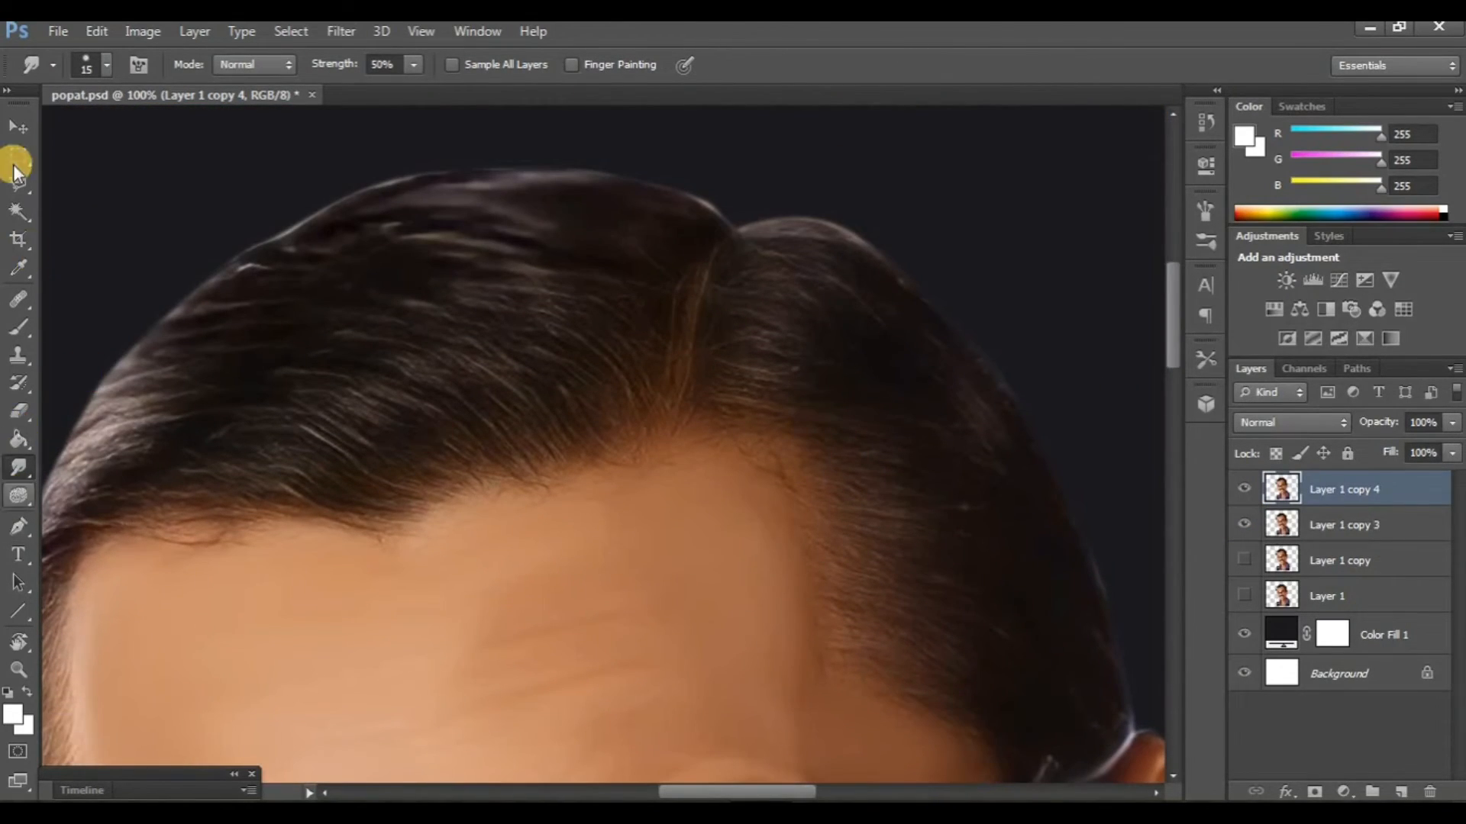
{"action": "left_click", "coordinate": [99, 79]}
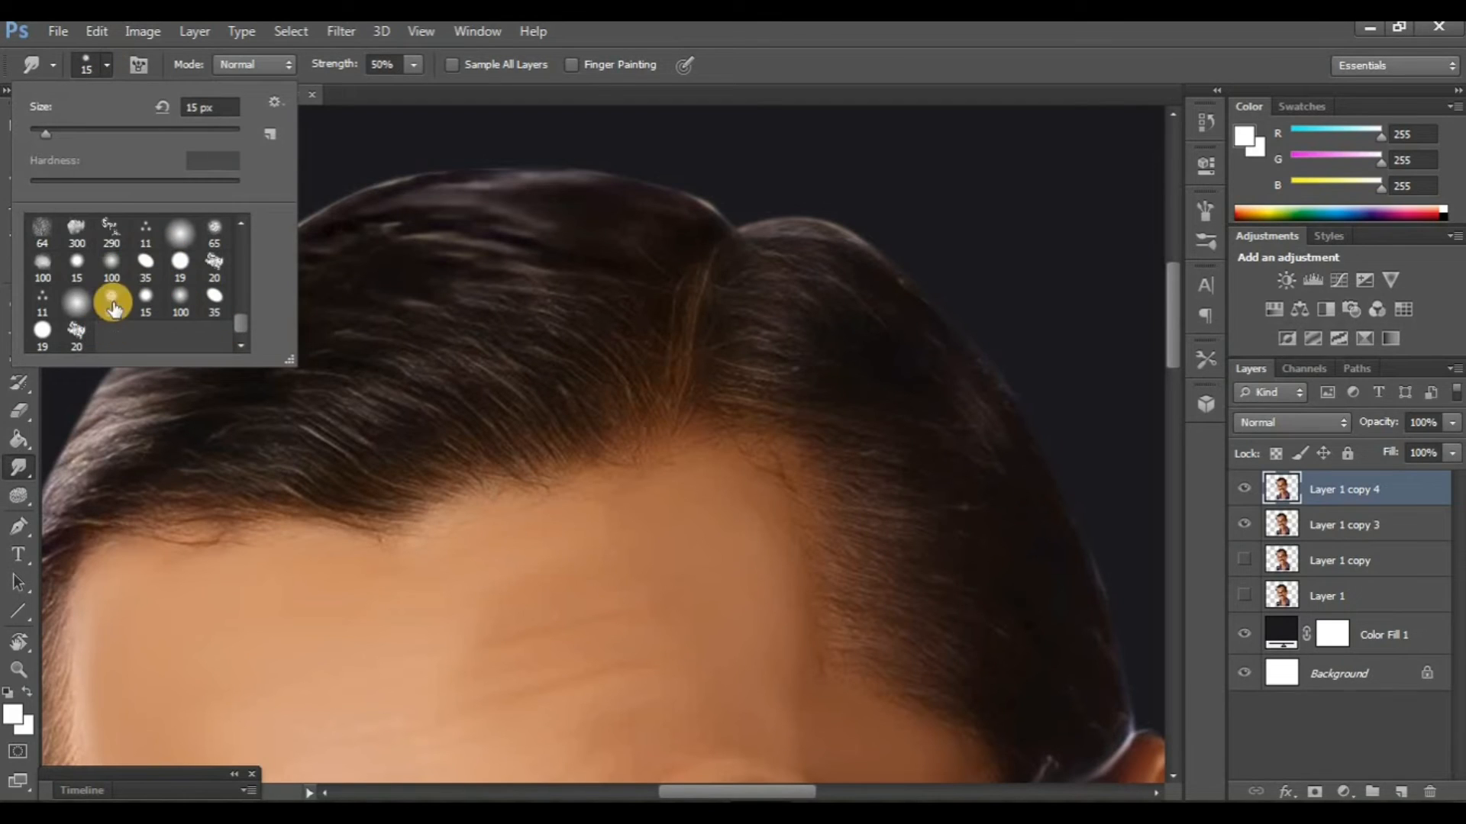
{"action": "double_click", "coordinate": [147, 237]}
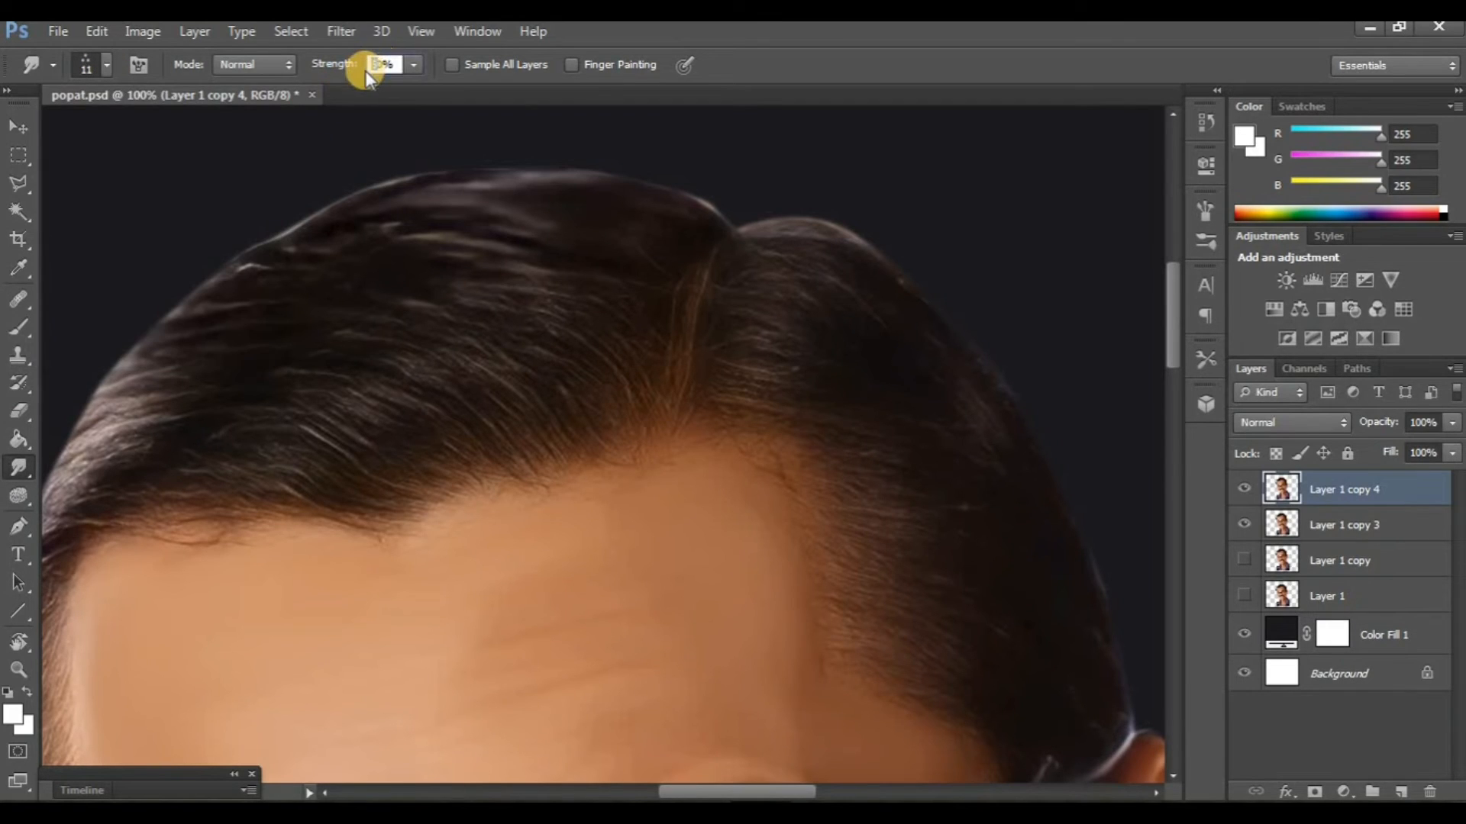
{"action": "key", "text": "ctrl+j"}
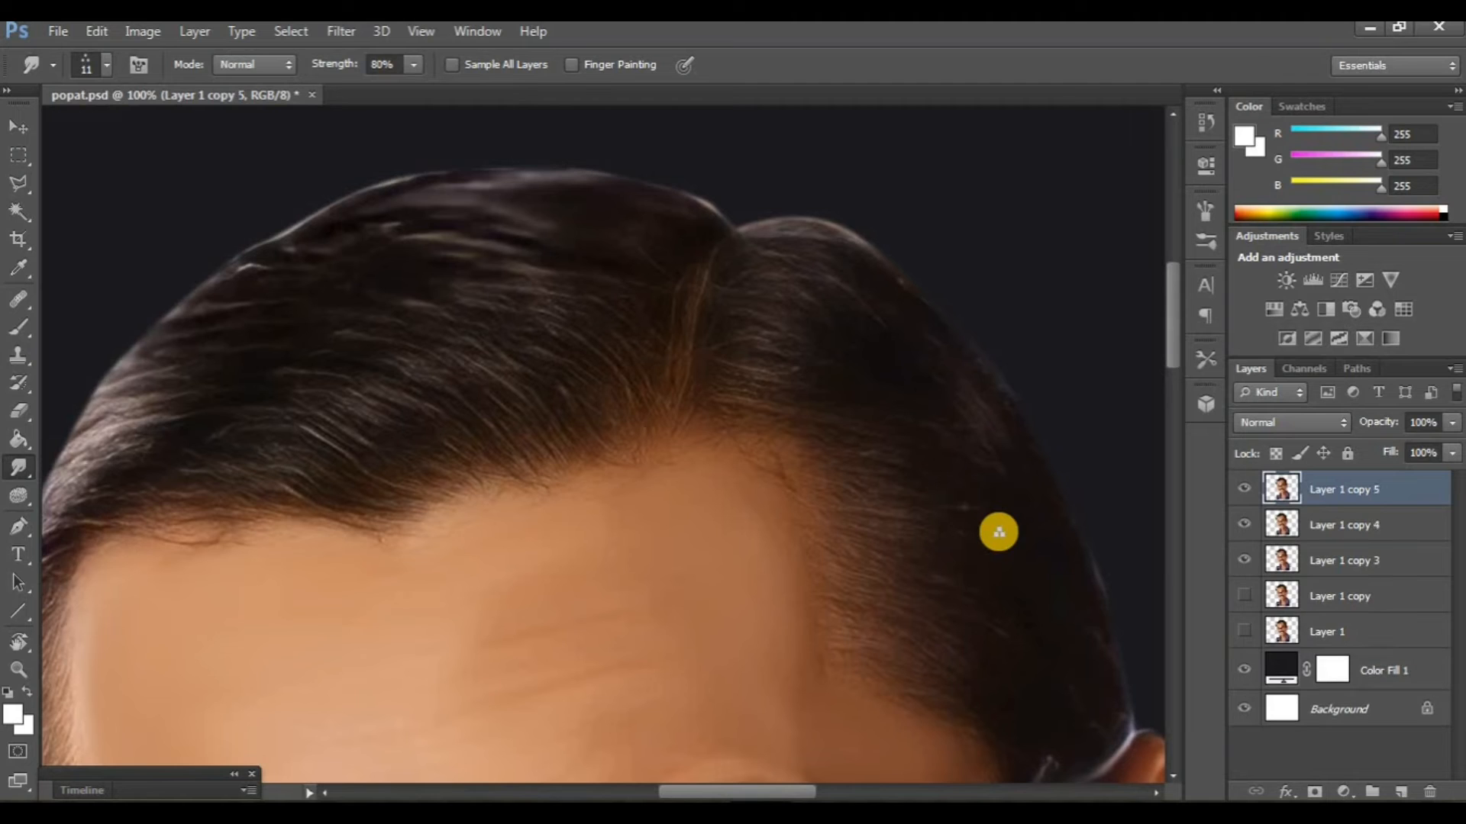
{"action": "left_click", "coordinate": [1245, 525]}
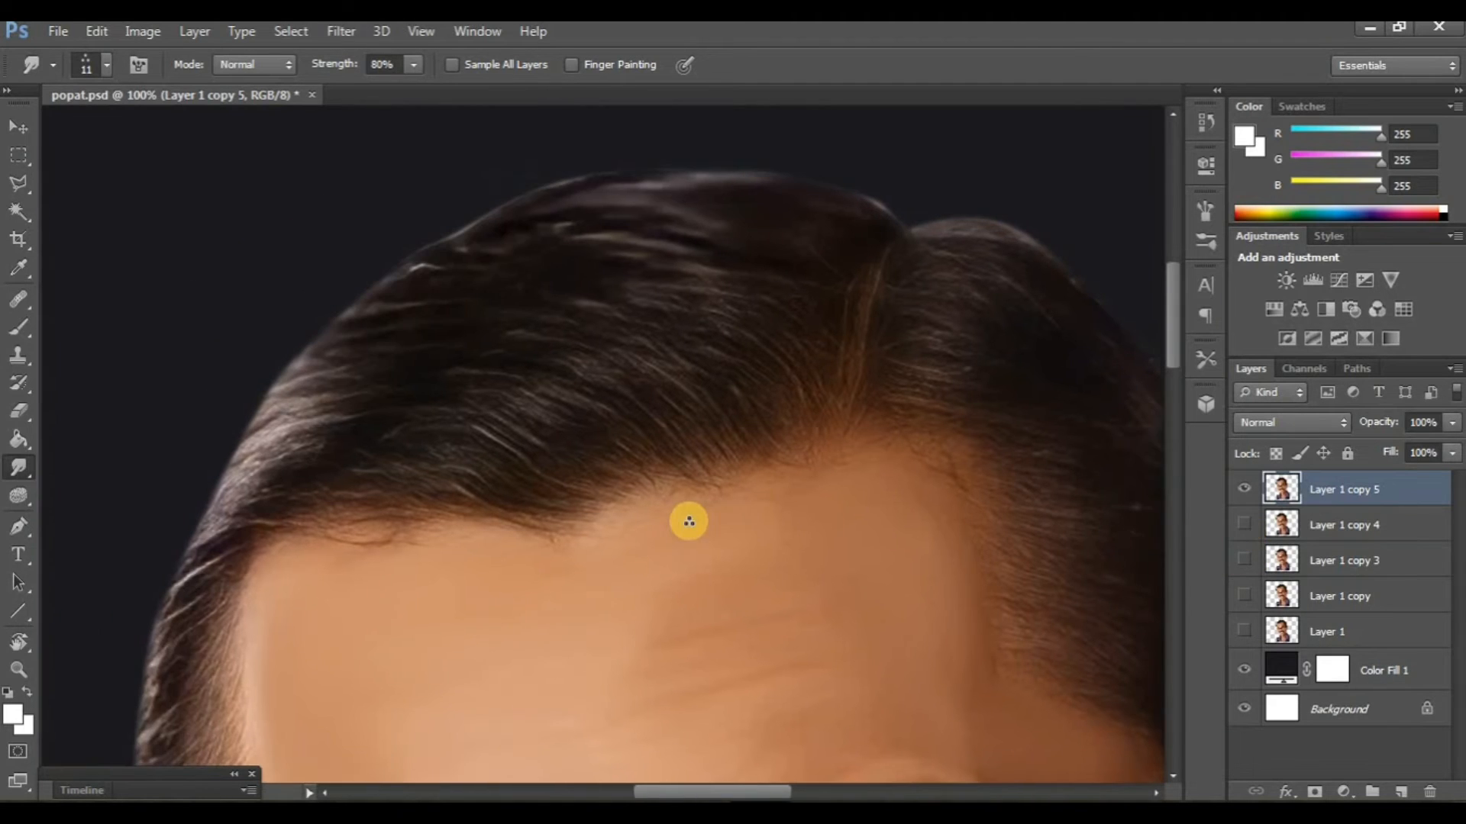
Step: Rotate the view to about -55° and smudge the swept hair above the forehead into strands with the dotted tip at 25 px
{"action": "scroll", "coordinate": [689, 521], "scroll_direction": "left", "scroll_amount": 6}
{"action": "scroll", "coordinate": [386, 506], "scroll_direction": "right", "scroll_amount": 1}
{"action": "scroll", "coordinate": [21, 543], "scroll_direction": "right", "scroll_amount": 1}
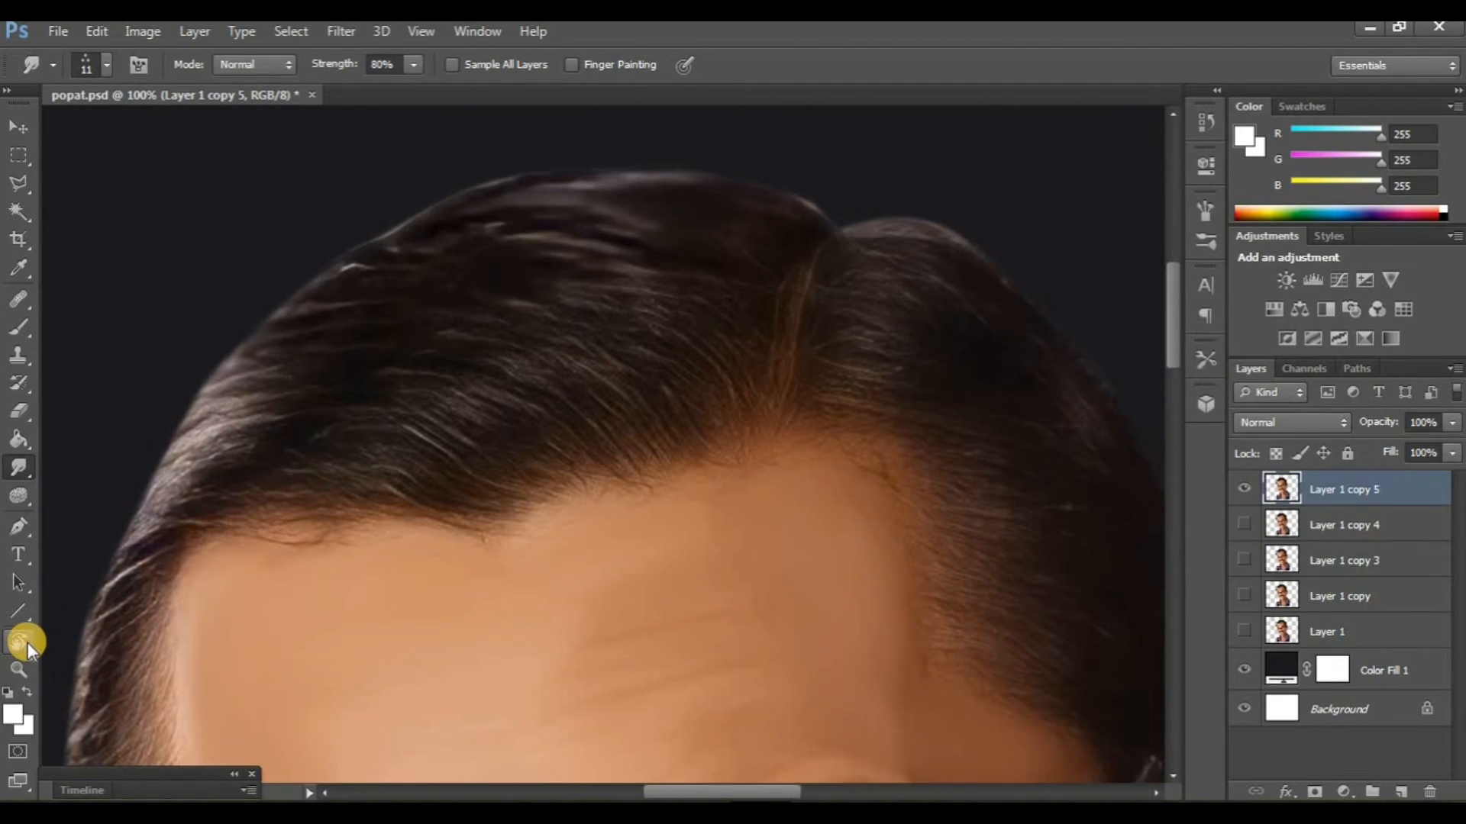
{"action": "left_click", "coordinate": [28, 643]}
{"action": "left_click_drag", "start_coordinate": [605, 478], "coordinate": [456, 494]}
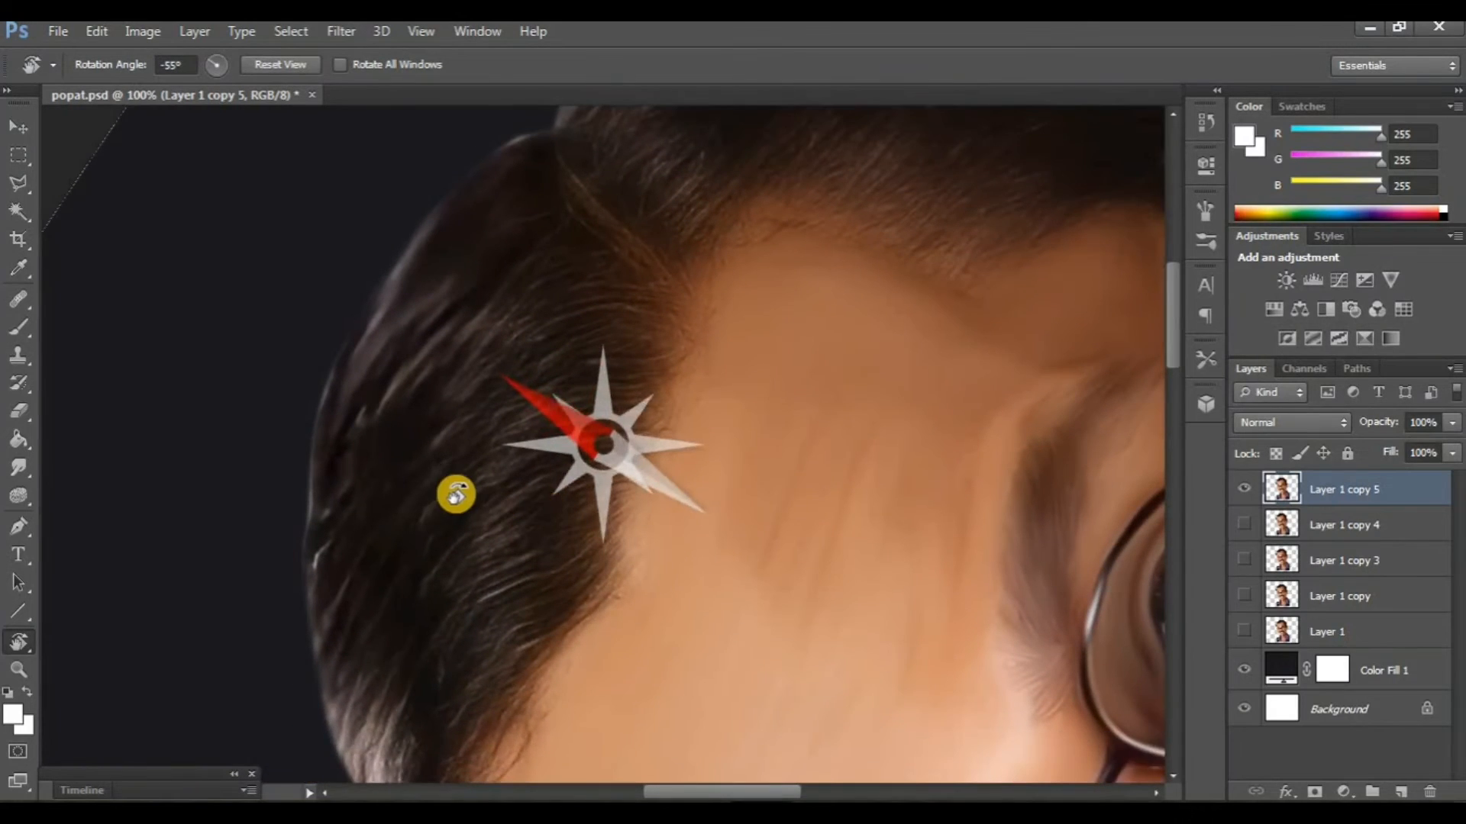
{"action": "scroll", "coordinate": [456, 495], "scroll_direction": "up", "scroll_amount": 2}
{"action": "left_click", "coordinate": [28, 471]}
{"action": "scroll", "coordinate": [665, 433], "scroll_direction": "up", "scroll_amount": 1}
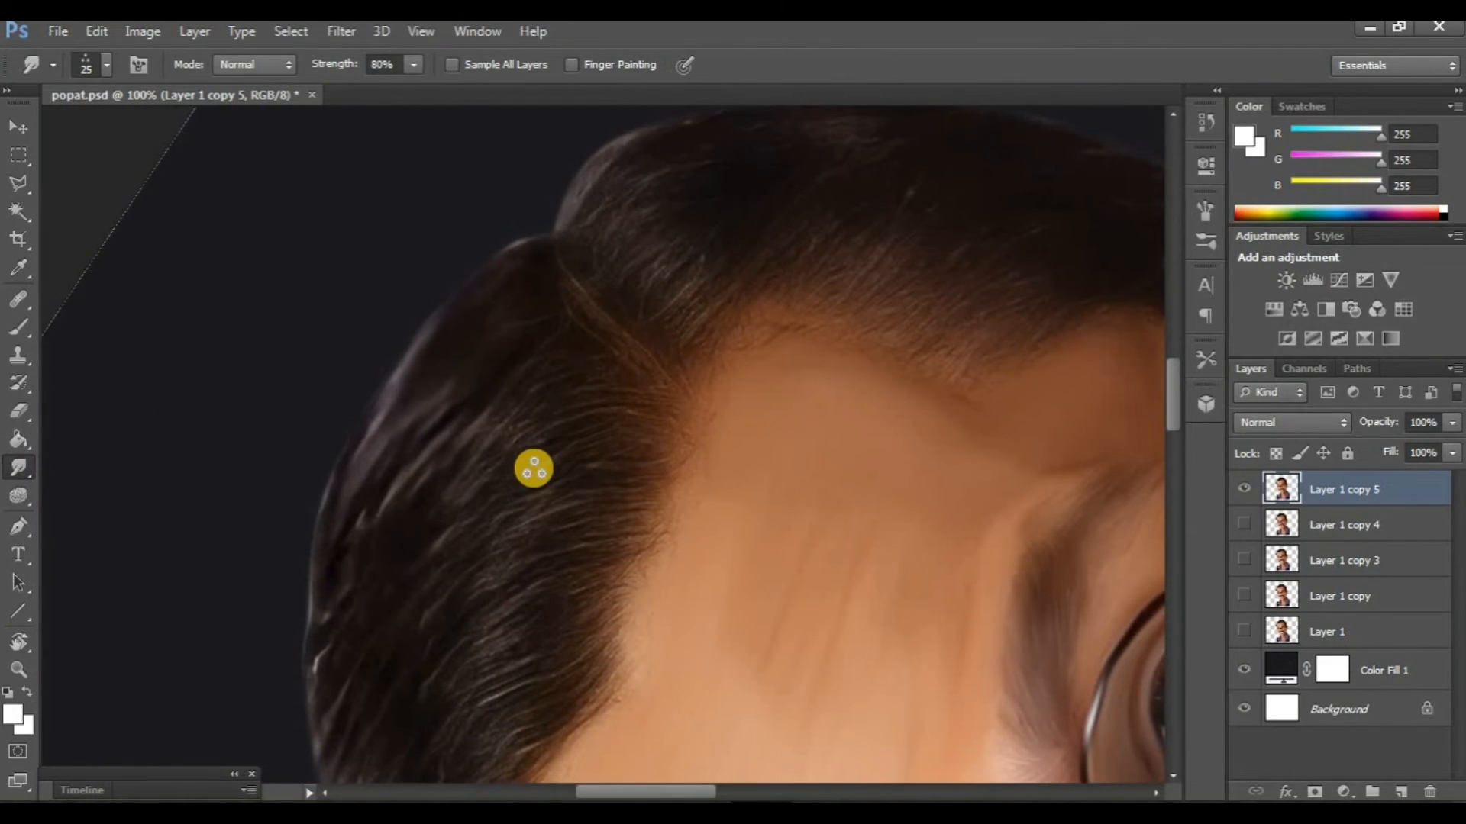
{"action": "scroll", "coordinate": [565, 437], "scroll_direction": "down", "scroll_amount": 2}
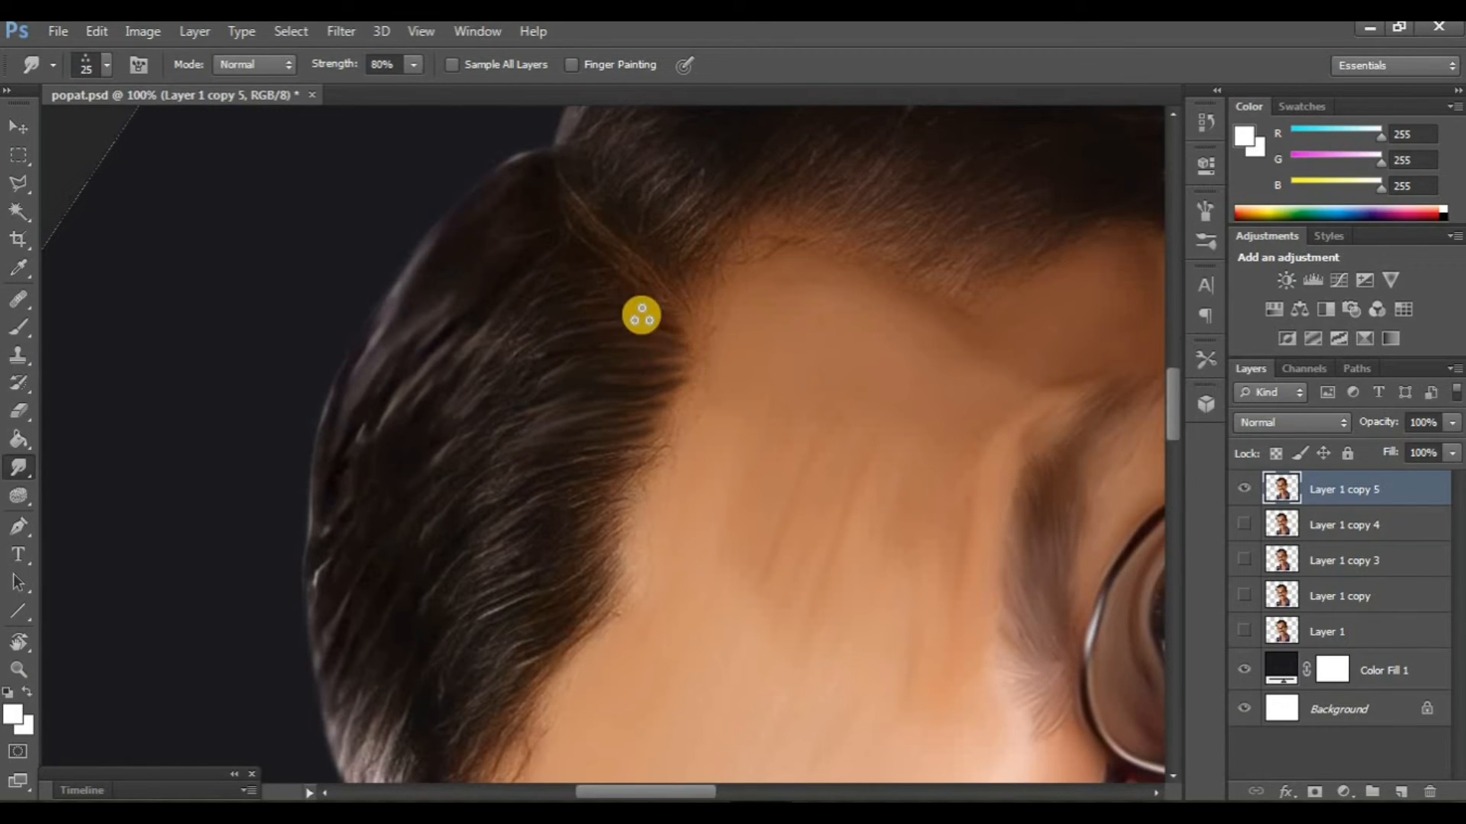
{"action": "scroll", "coordinate": [494, 424], "scroll_direction": "down", "scroll_amount": 2}
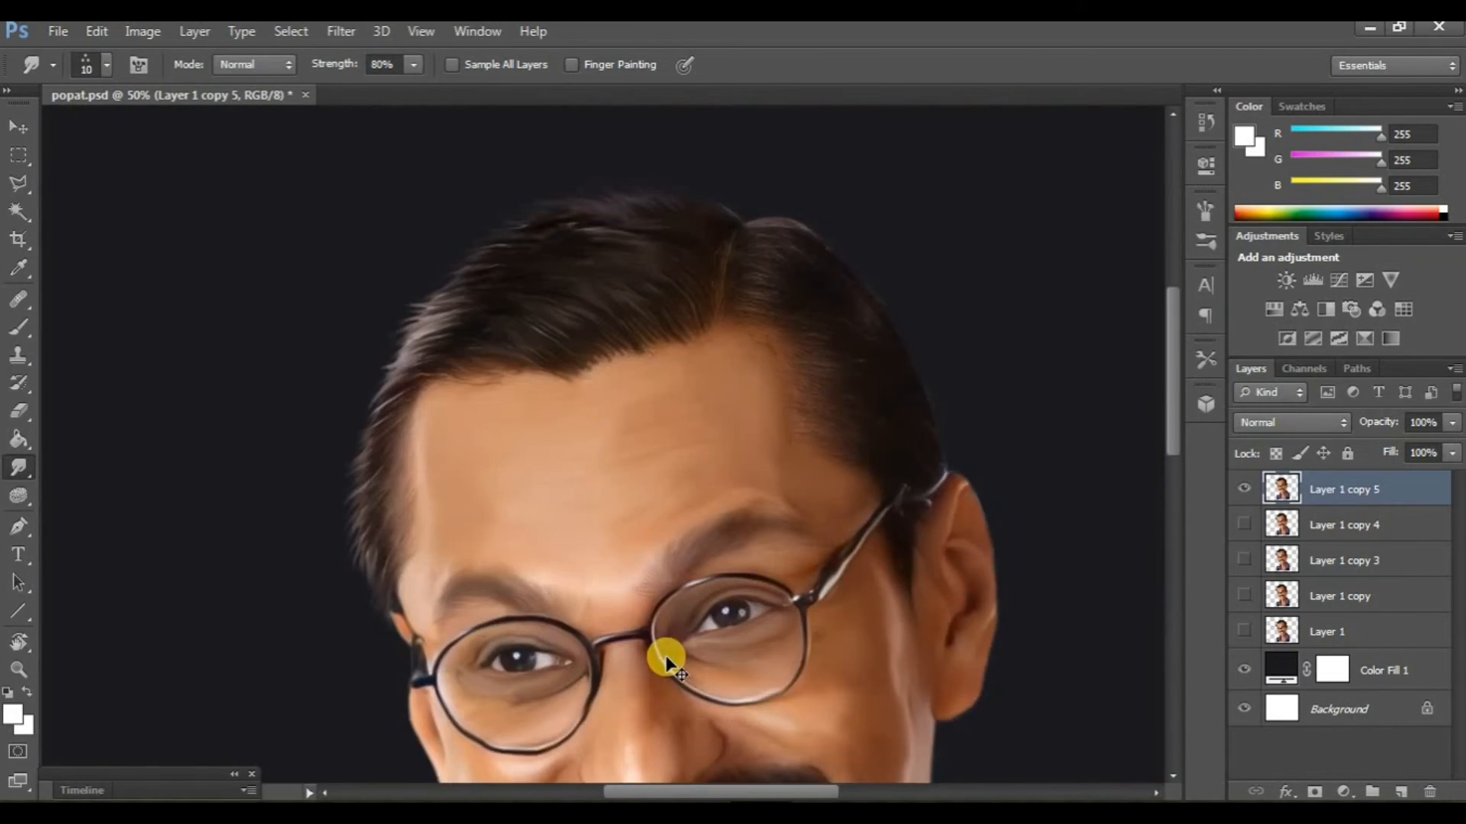
Step: Compare the smudged hair with Layer 1 copy 4 by toggling Layer 1 copy 5 at 66.7% zoom
{"action": "key", "text": "ctrl+plus"}
{"action": "scroll", "coordinate": [646, 628], "scroll_direction": "up", "scroll_amount": 1}
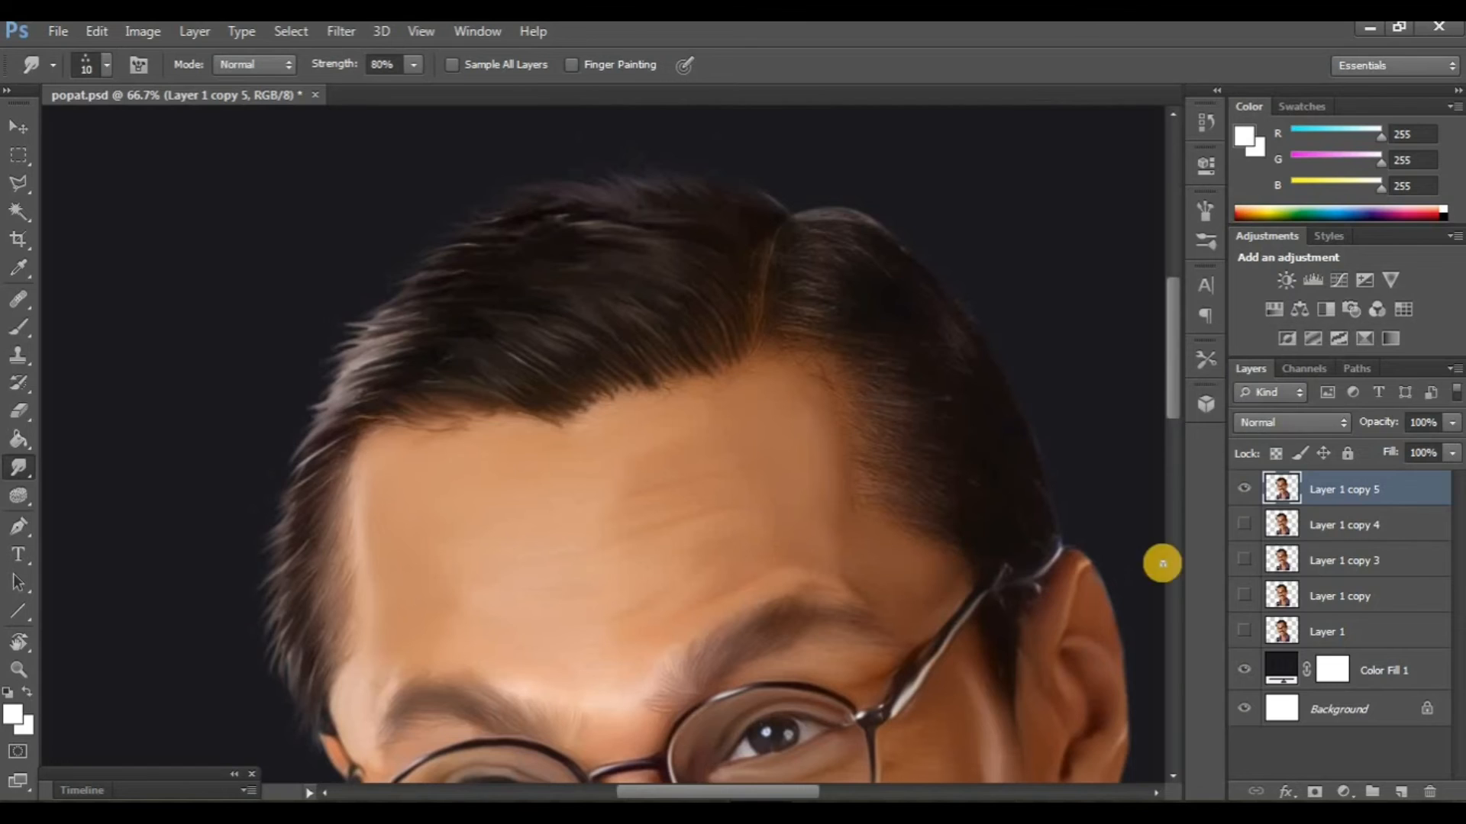
{"action": "left_click", "coordinate": [1242, 489]}
{"action": "left_click", "coordinate": [1243, 489]}
{"action": "scroll", "coordinate": [746, 509], "scroll_direction": "right", "scroll_amount": 3}
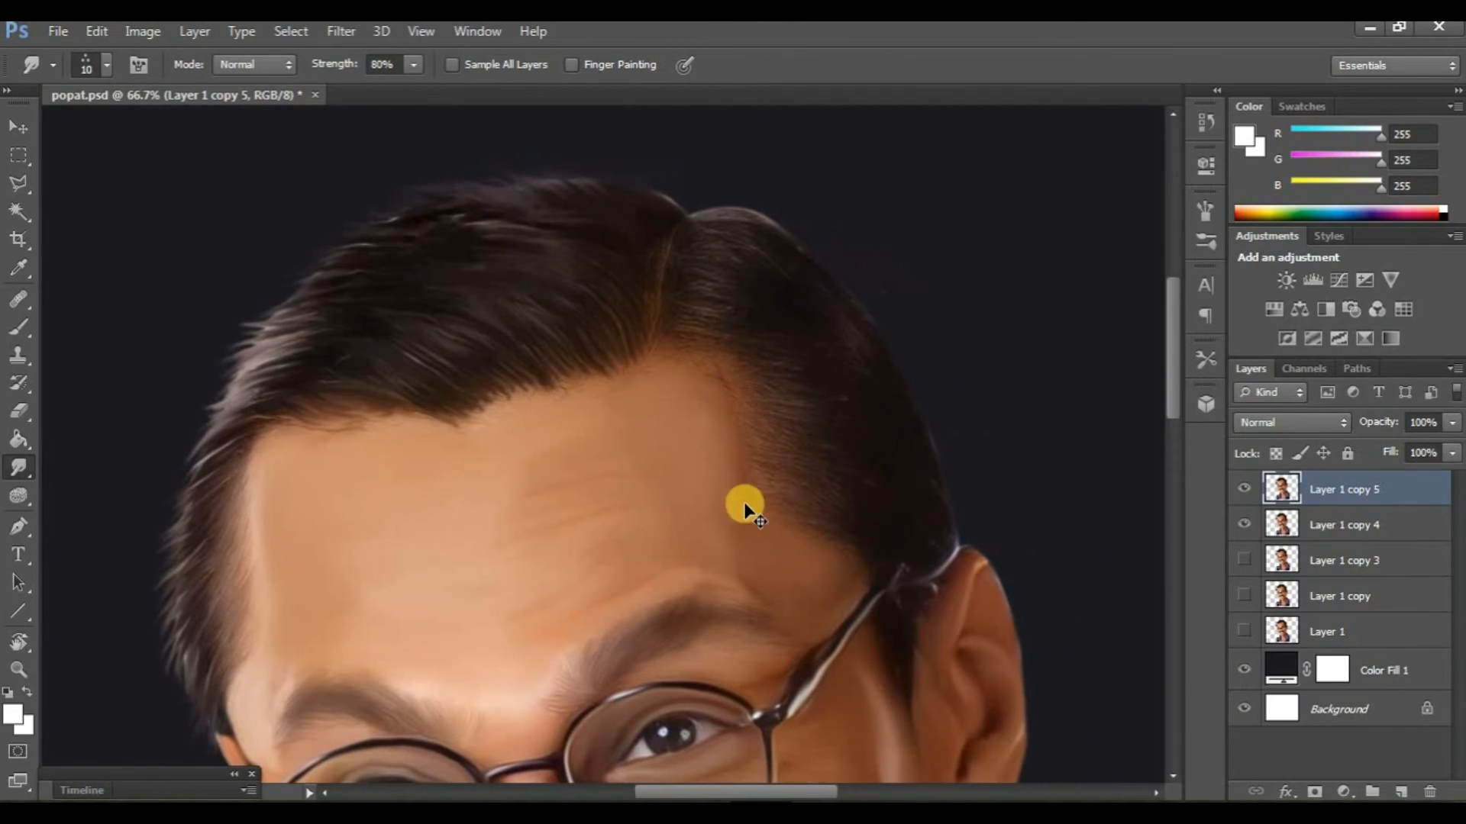
{"action": "scroll", "coordinate": [772, 452], "scroll_direction": "down", "scroll_amount": 5}
{"action": "scroll", "coordinate": [772, 458], "scroll_direction": "up", "scroll_amount": 5}
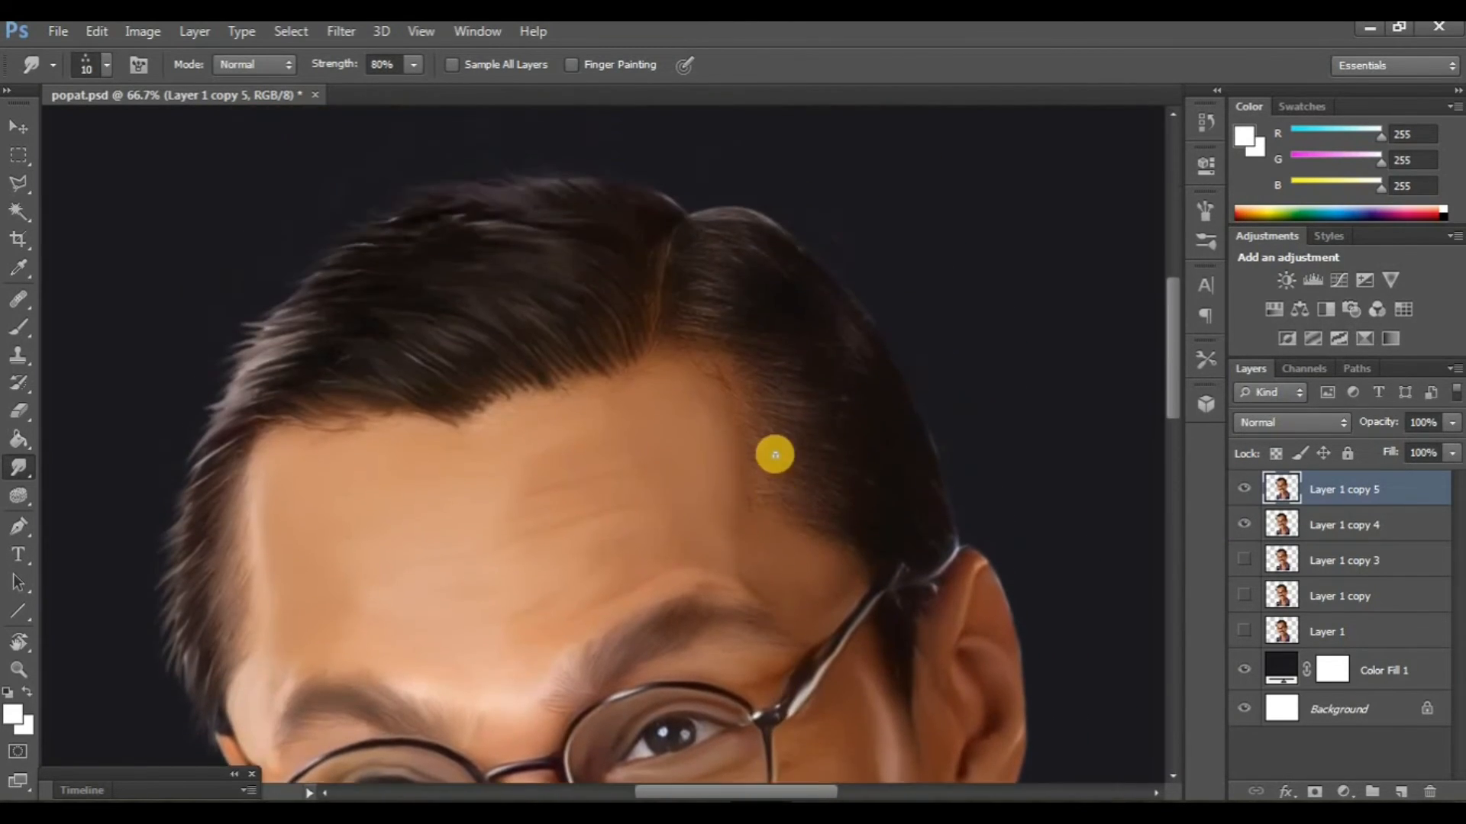
Step: Rotate the view to 51° and smudge the hair between the parting and the subject's left ear with the 10 px dotted tip
{"action": "left_click", "coordinate": [25, 649]}
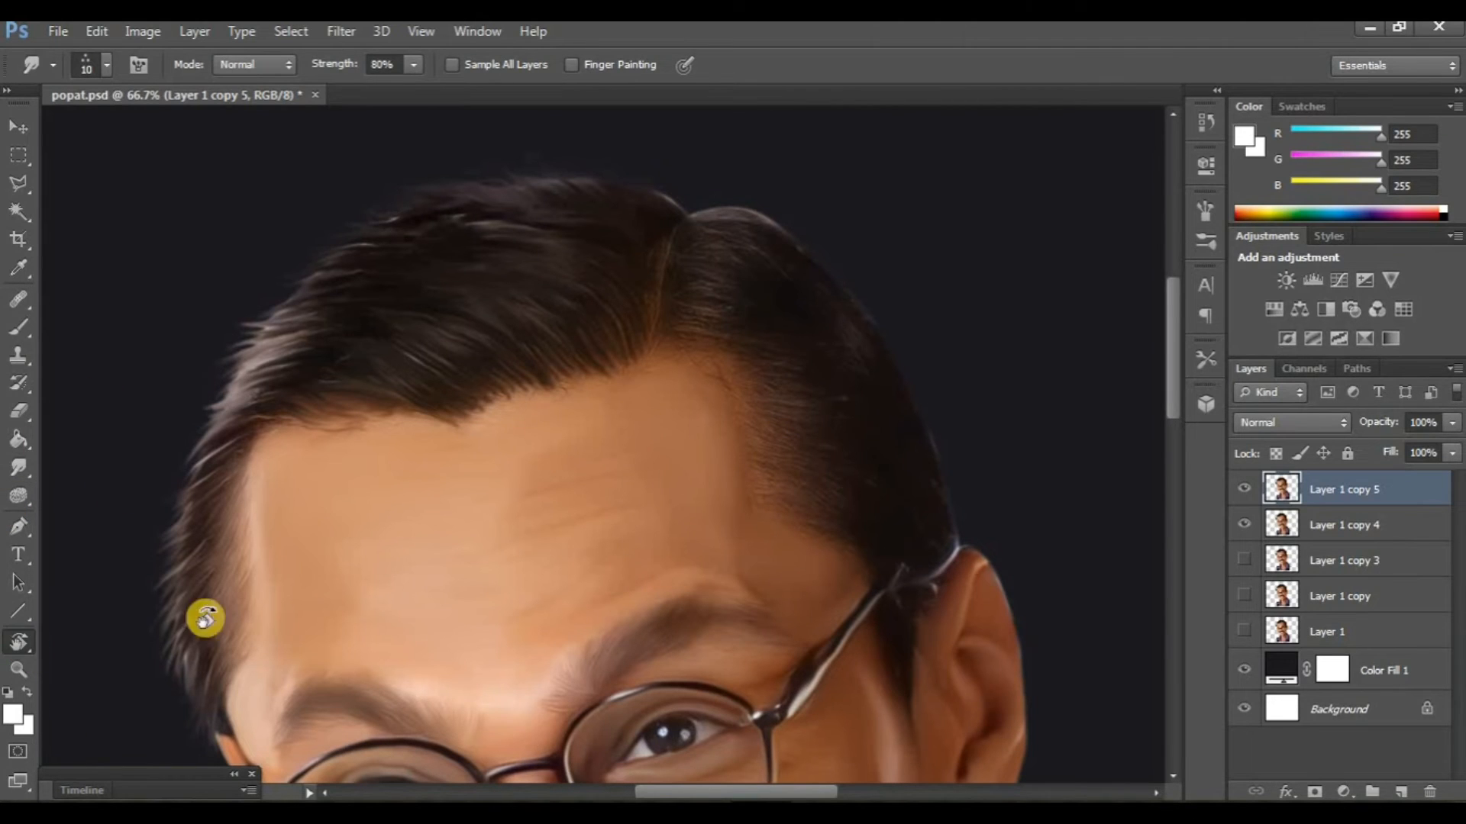
{"action": "left_click_drag", "start_coordinate": [756, 496], "coordinate": [723, 475]}
{"action": "scroll", "coordinate": [790, 451], "scroll_direction": "down", "scroll_amount": 1}
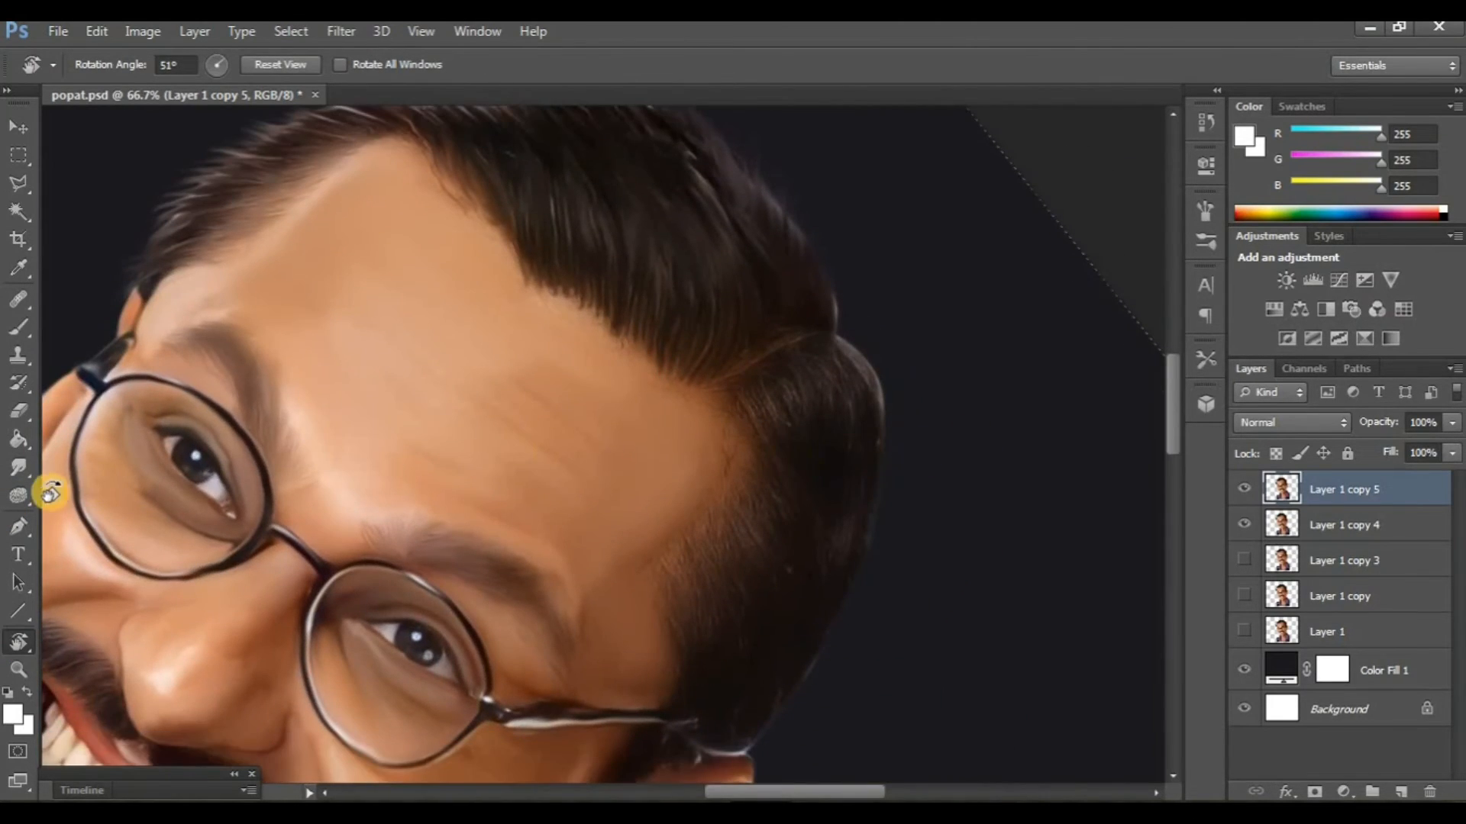
{"action": "left_click", "coordinate": [19, 468]}
{"action": "key", "text": "ctrl+plus"}
{"action": "scroll", "coordinate": [815, 524], "scroll_direction": "right", "scroll_amount": 3}
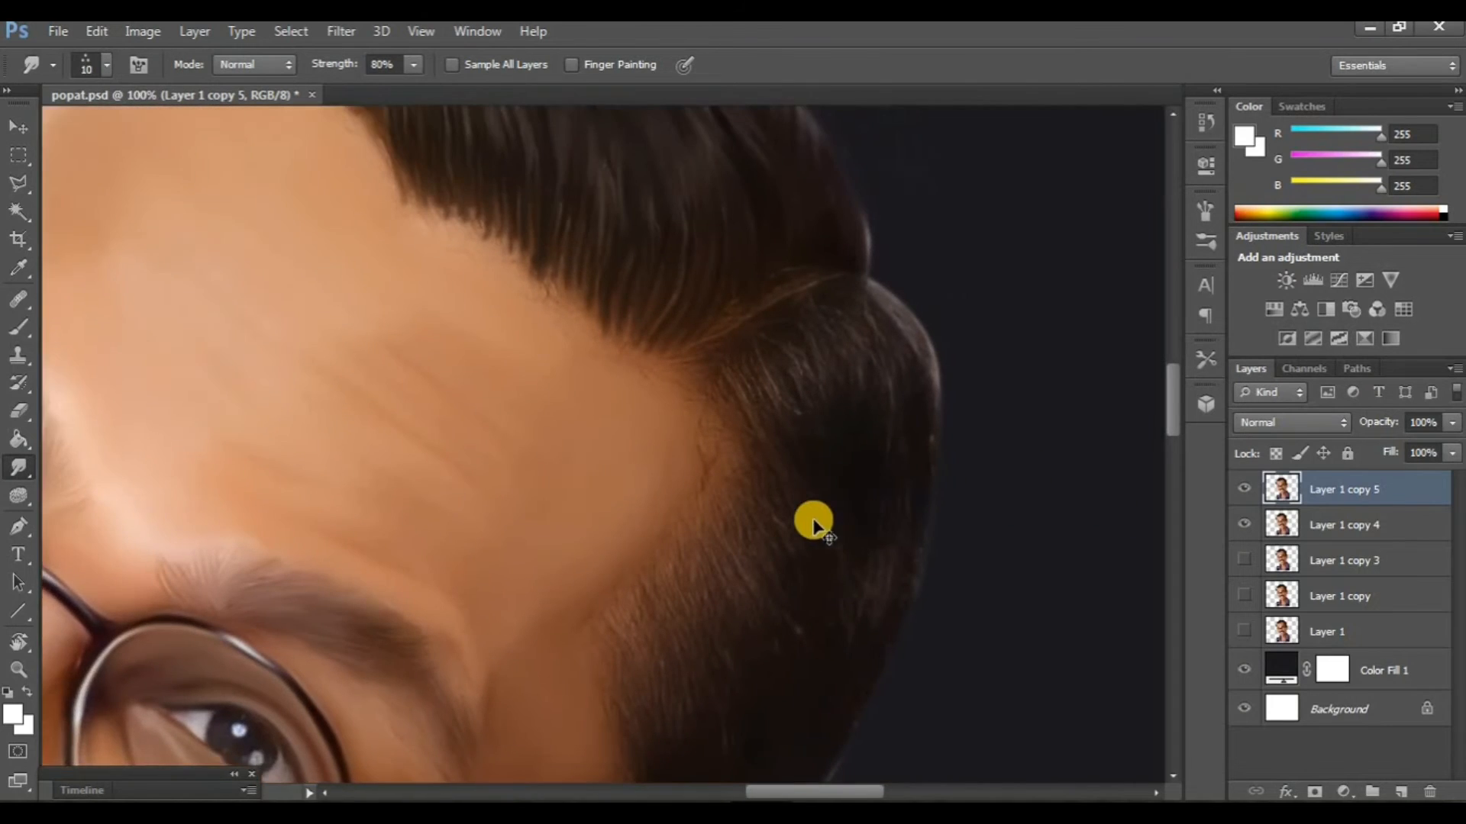
{"action": "scroll", "coordinate": [761, 440], "scroll_direction": "down", "scroll_amount": 1}
{"action": "scroll", "coordinate": [752, 436], "scroll_direction": "up", "scroll_amount": 1}
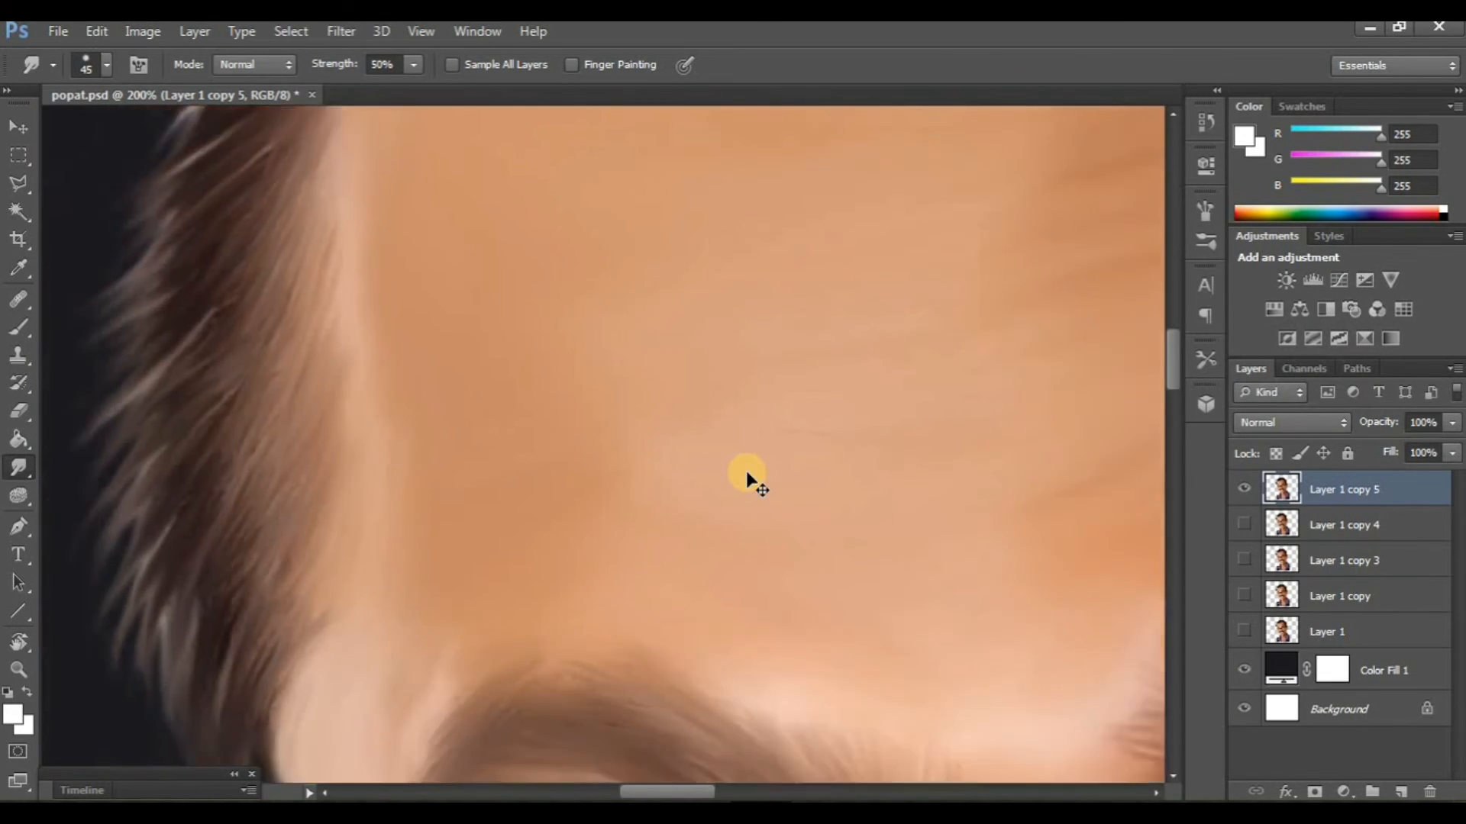
Step: Compare the finished hair with the previous version by toggling Layer 1 copy 4 and Layer 1 copy 5
{"action": "scroll", "coordinate": [746, 481], "scroll_direction": "down", "scroll_amount": 3}
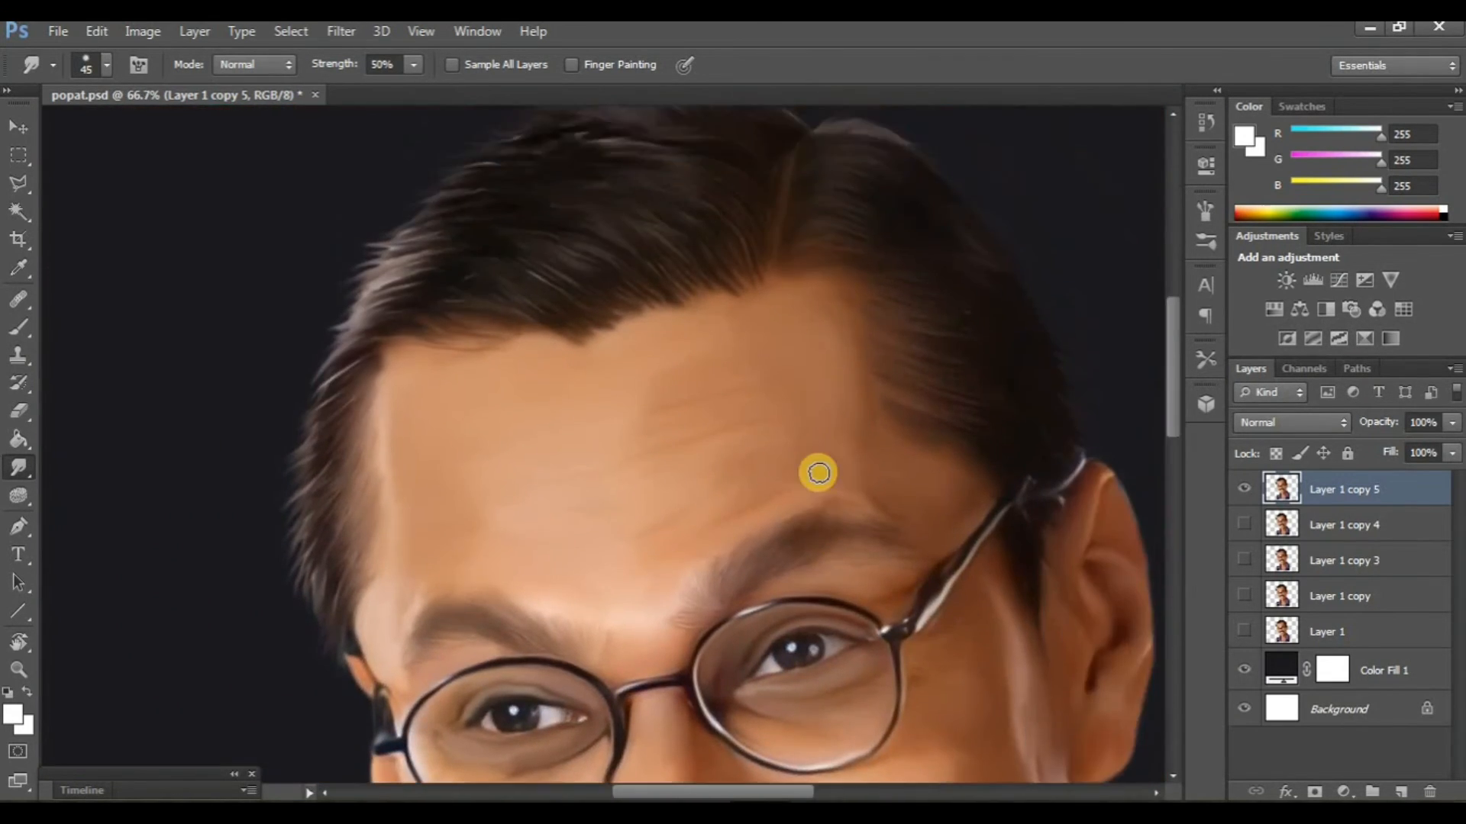
{"action": "scroll", "coordinate": [817, 481], "scroll_direction": "right", "scroll_amount": 2}
{"action": "scroll", "coordinate": [819, 494], "scroll_direction": "up", "scroll_amount": 3}
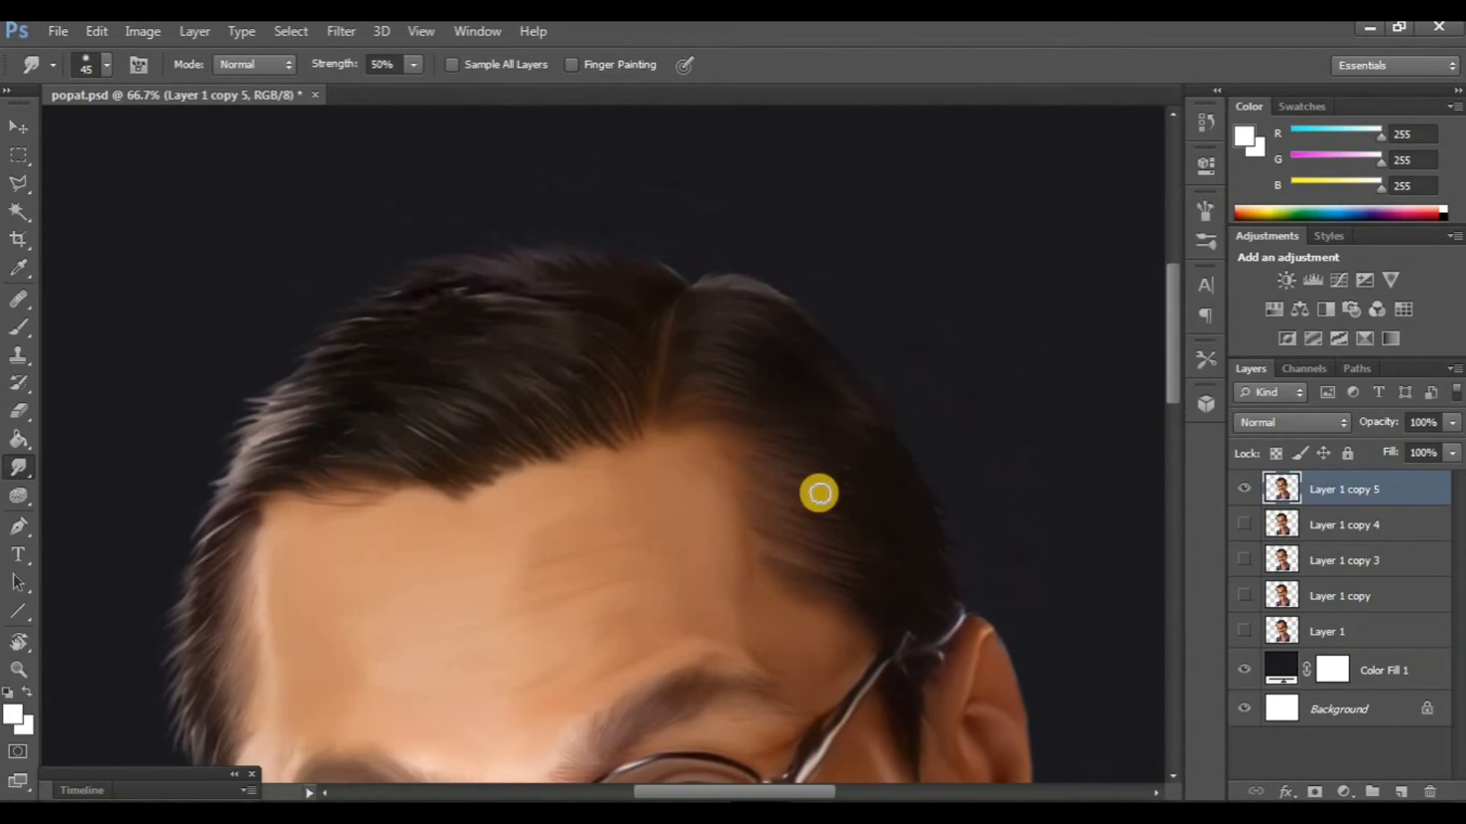
{"action": "left_click", "coordinate": [1239, 527]}
{"action": "left_click", "coordinate": [1242, 492]}
{"action": "left_click", "coordinate": [1242, 493]}
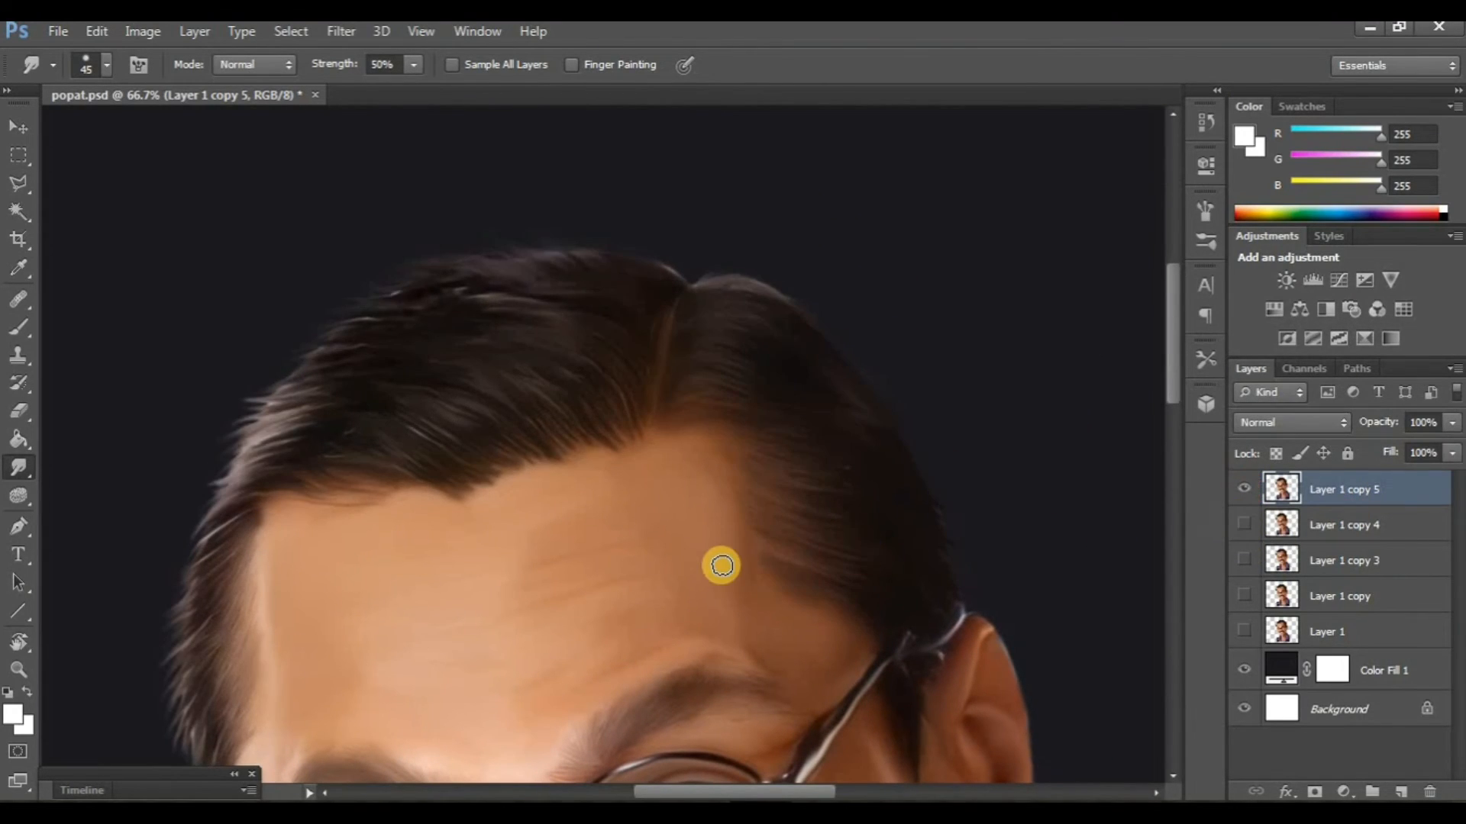
Step: Zoom out to the whole portrait, reset the view rotation to 0°, and return to the Smudge tool
{"action": "key", "text": "ctrl+minus"}
{"action": "key", "text": "ctrl+minus"}
{"action": "key", "text": "ctrl+minus"}
{"action": "key", "text": "ctrl+minus"}
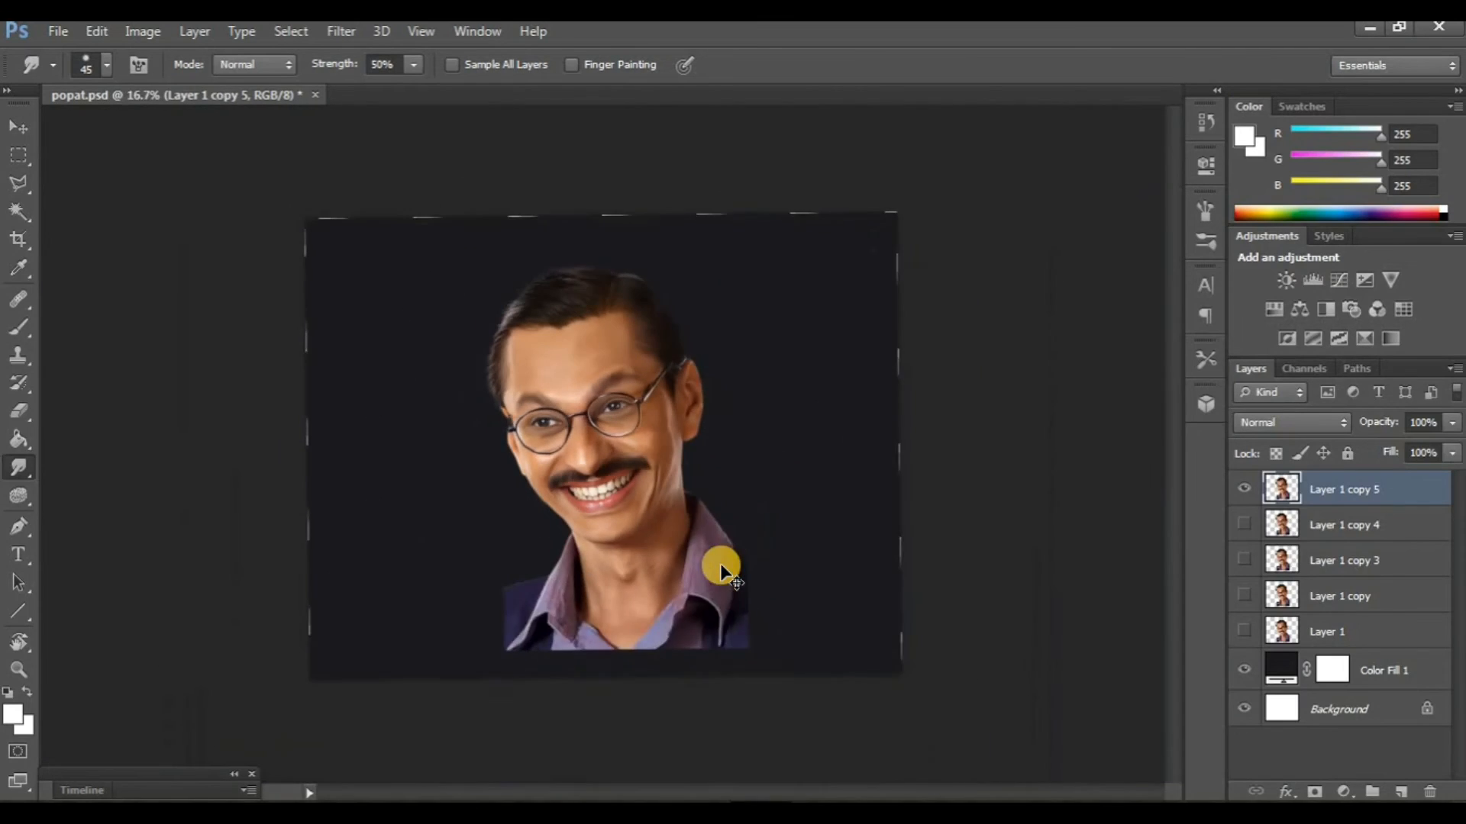
{"action": "key", "text": "ctrl+plus"}
{"action": "left_click", "coordinate": [17, 643]}
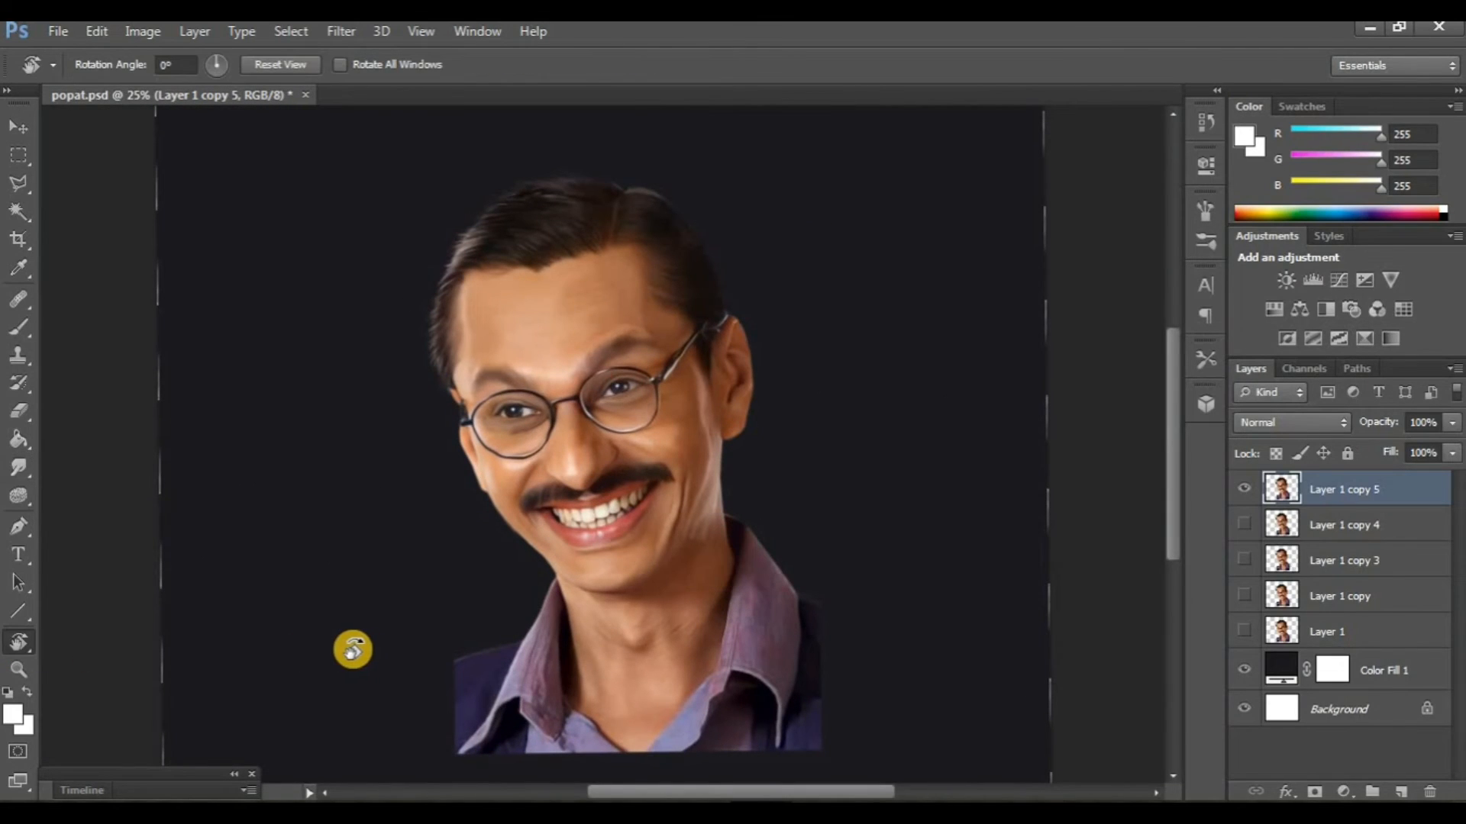
{"action": "left_click", "coordinate": [351, 647]}
{"action": "left_click", "coordinate": [16, 468]}
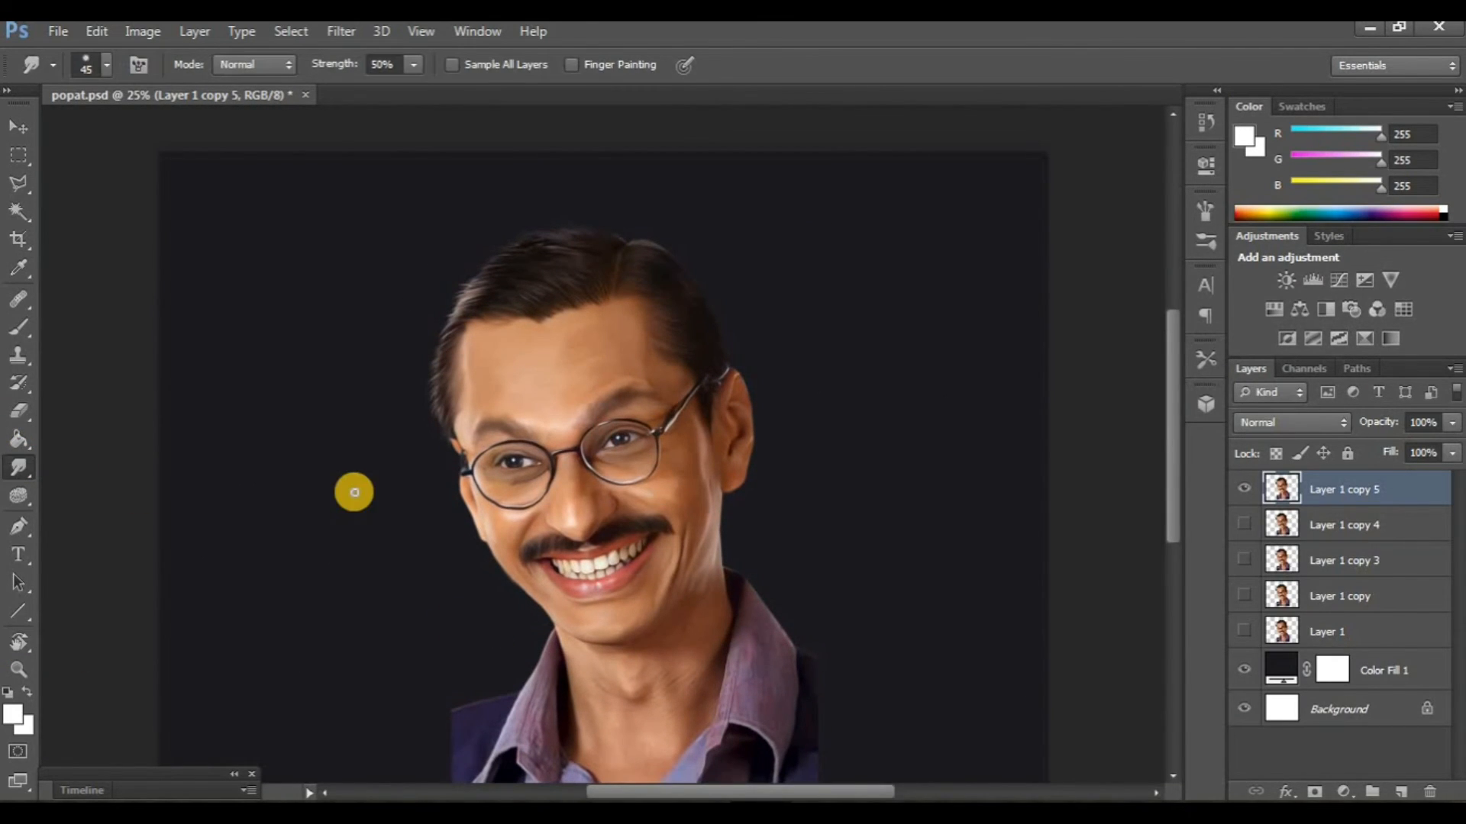
Step: Compare the painted portrait with the original photo on Layer 1 by toggling Layer 1 copy 5
{"action": "key", "text": "ctrl+plus"}
{"action": "scroll", "coordinate": [354, 493], "scroll_direction": "up", "scroll_amount": 2}
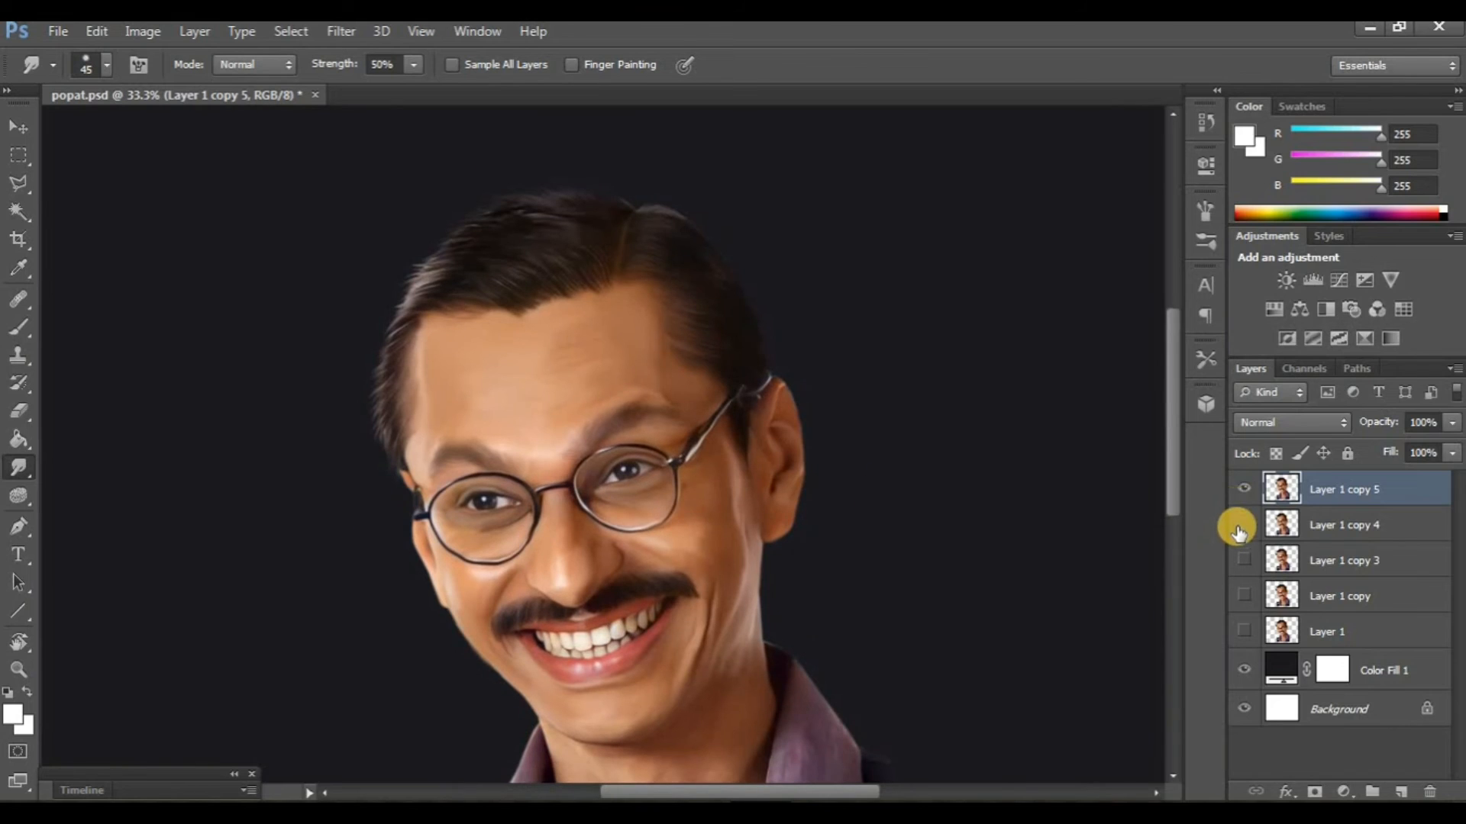
{"action": "left_click", "coordinate": [1238, 492]}
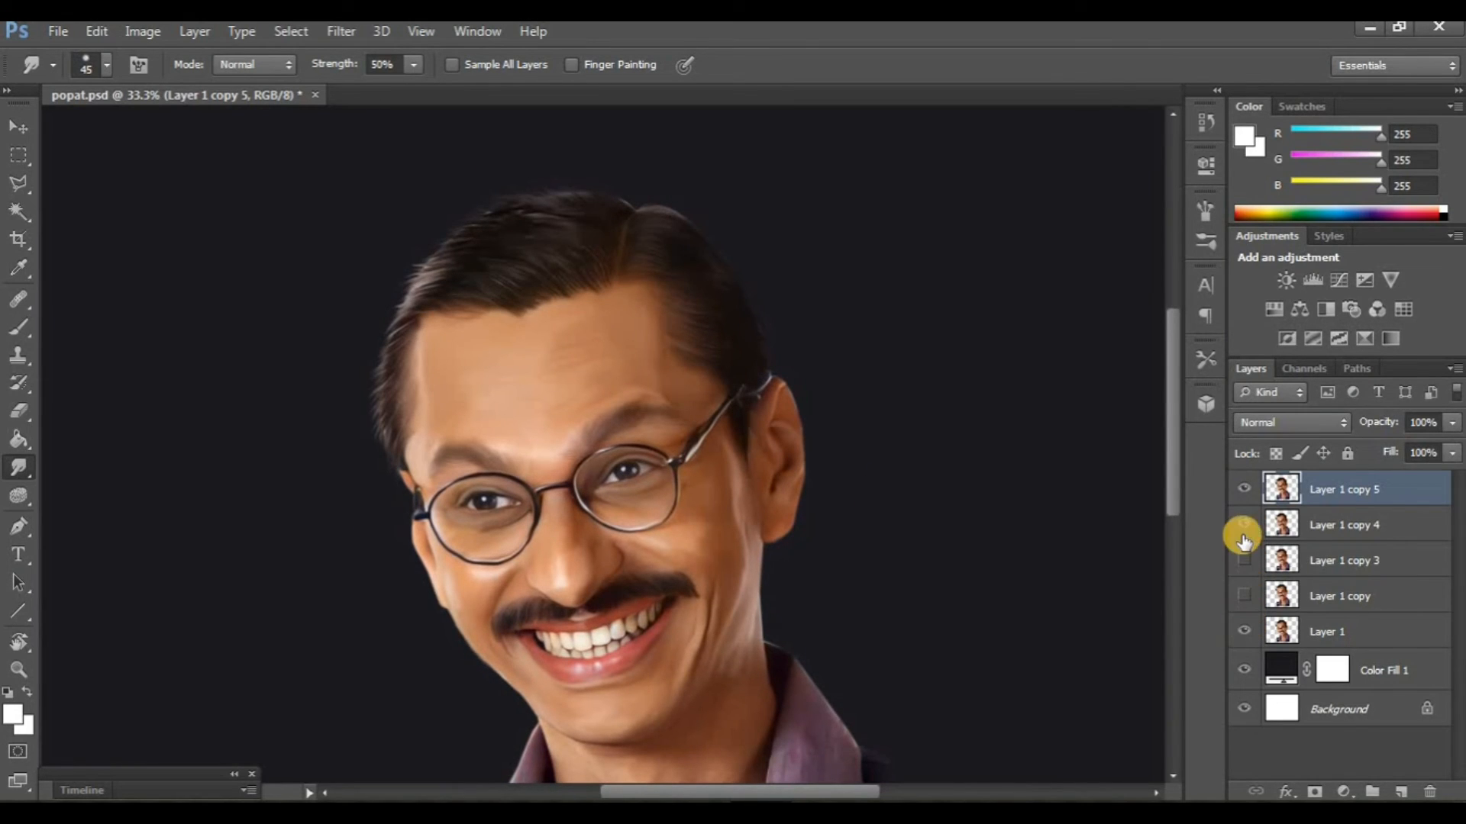
{"action": "left_click", "coordinate": [1249, 488]}
{"action": "left_click", "coordinate": [1249, 488]}
{"action": "left_click", "coordinate": [1250, 488]}
{"action": "left_click", "coordinate": [1250, 487]}
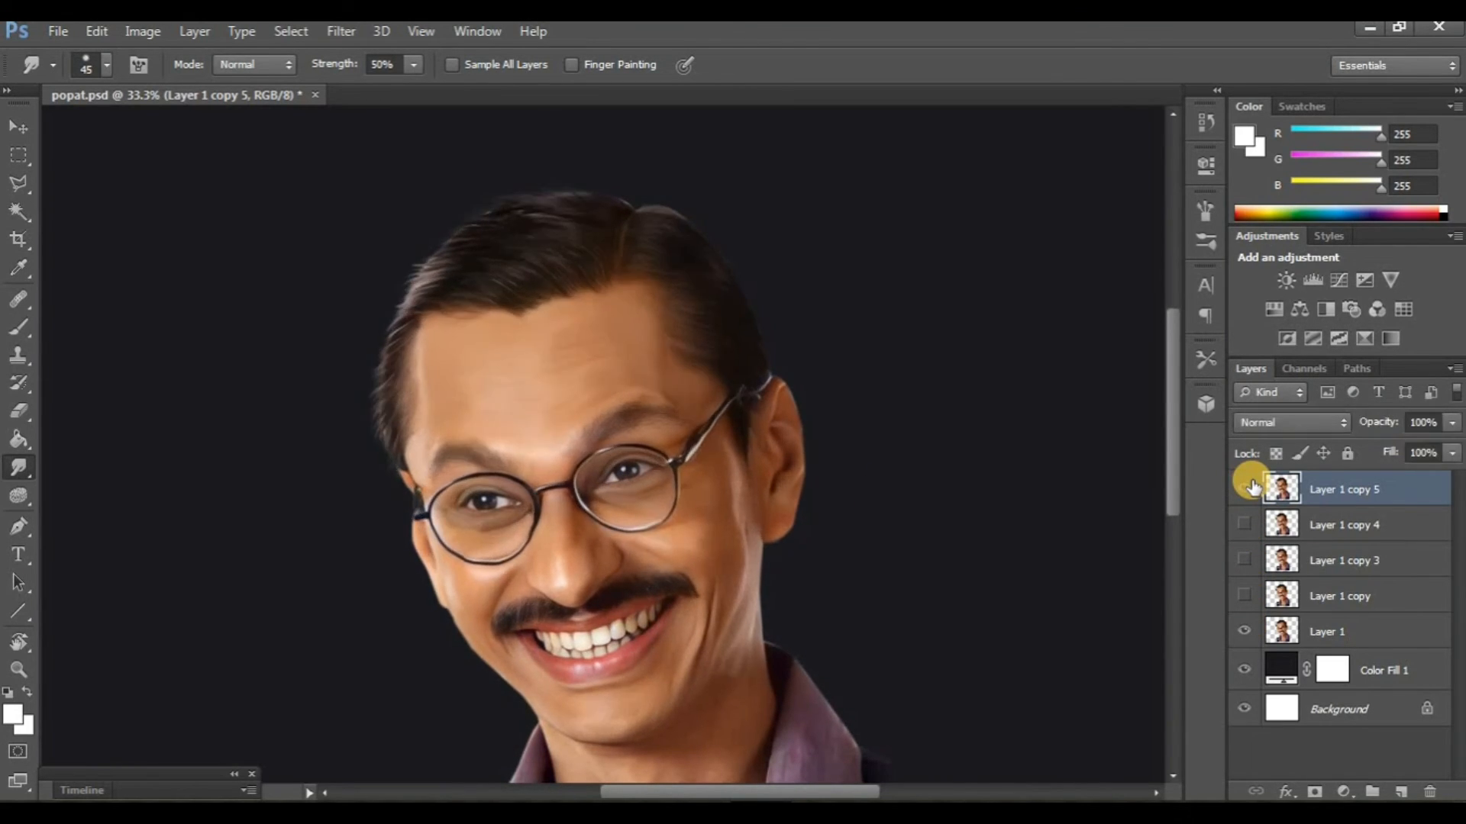
{"action": "left_click", "coordinate": [1240, 630]}
Step: Enlarge the Smudge brush to 80 px and smooth the upper part of the purple collar on the subject's left side at 50% strength
{"action": "key", "text": "ctrl+plus"}
{"action": "key", "text": "ctrl+plus"}
{"action": "key", "text": "ctrl+plus"}
{"action": "scroll", "coordinate": [900, 608], "scroll_direction": "down", "scroll_amount": 8}
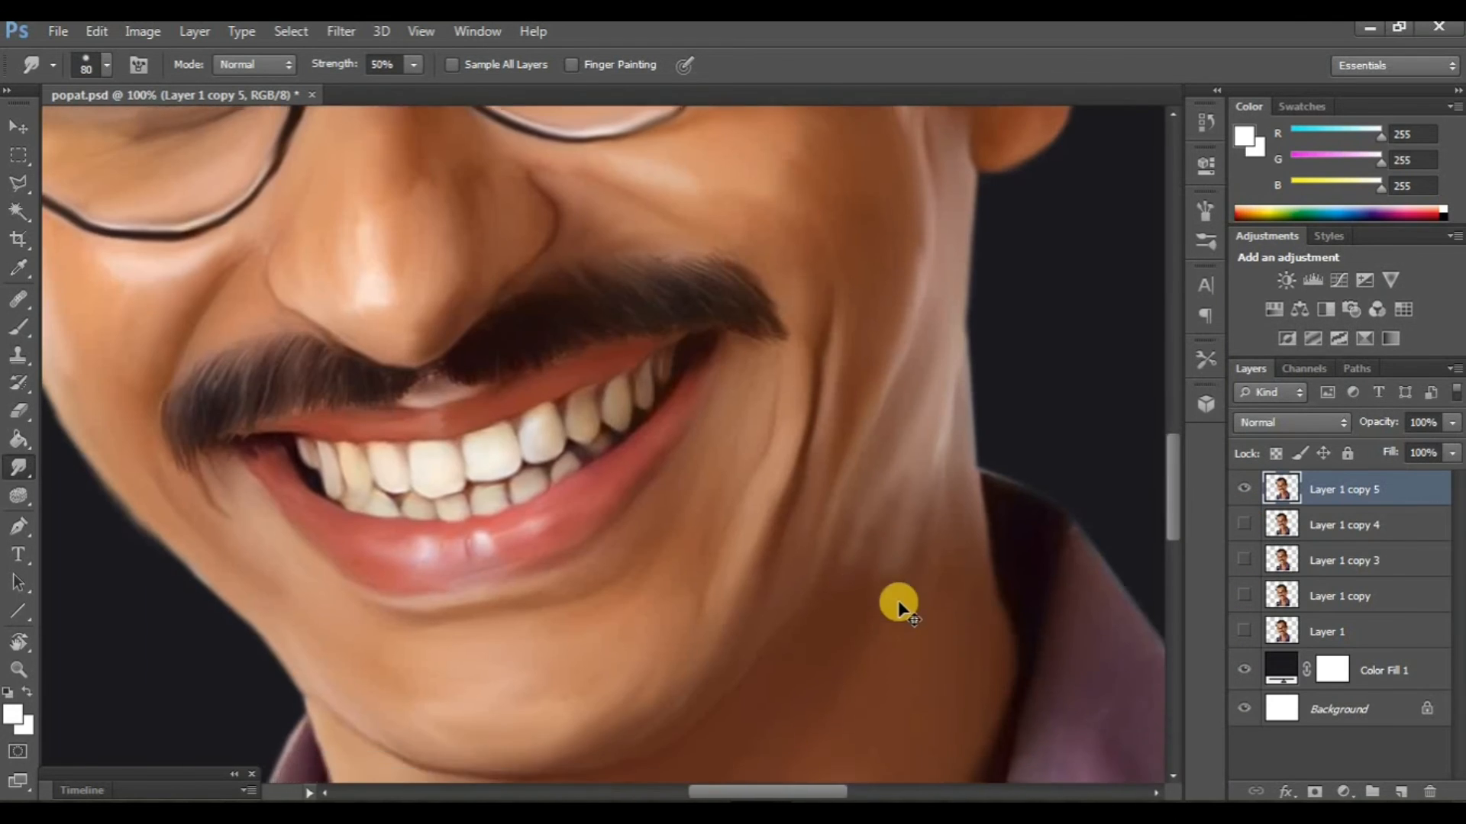
{"action": "scroll", "coordinate": [848, 561], "scroll_direction": "right", "scroll_amount": 5}
{"action": "scroll", "coordinate": [795, 513], "scroll_direction": "down", "scroll_amount": 3}
{"action": "key", "text": "bracketright"}
{"action": "key", "text": "bracketright"}
{"action": "key", "text": "bracketright"}
{"action": "key", "text": "bracketright"}
{"action": "mouse_move", "coordinate": [763, 574]}
{"action": "left_mouse_down"}
{"action": "mouse_move", "coordinate": [811, 526]}
{"action": "mouse_move", "coordinate": [817, 416]}
{"action": "mouse_move", "coordinate": [857, 396]}
{"action": "mouse_move", "coordinate": [777, 242]}
{"action": "mouse_move", "coordinate": [924, 447]}
{"action": "mouse_move", "coordinate": [944, 546]}
{"action": "mouse_move", "coordinate": [932, 511]}
{"action": "left_mouse_up"}
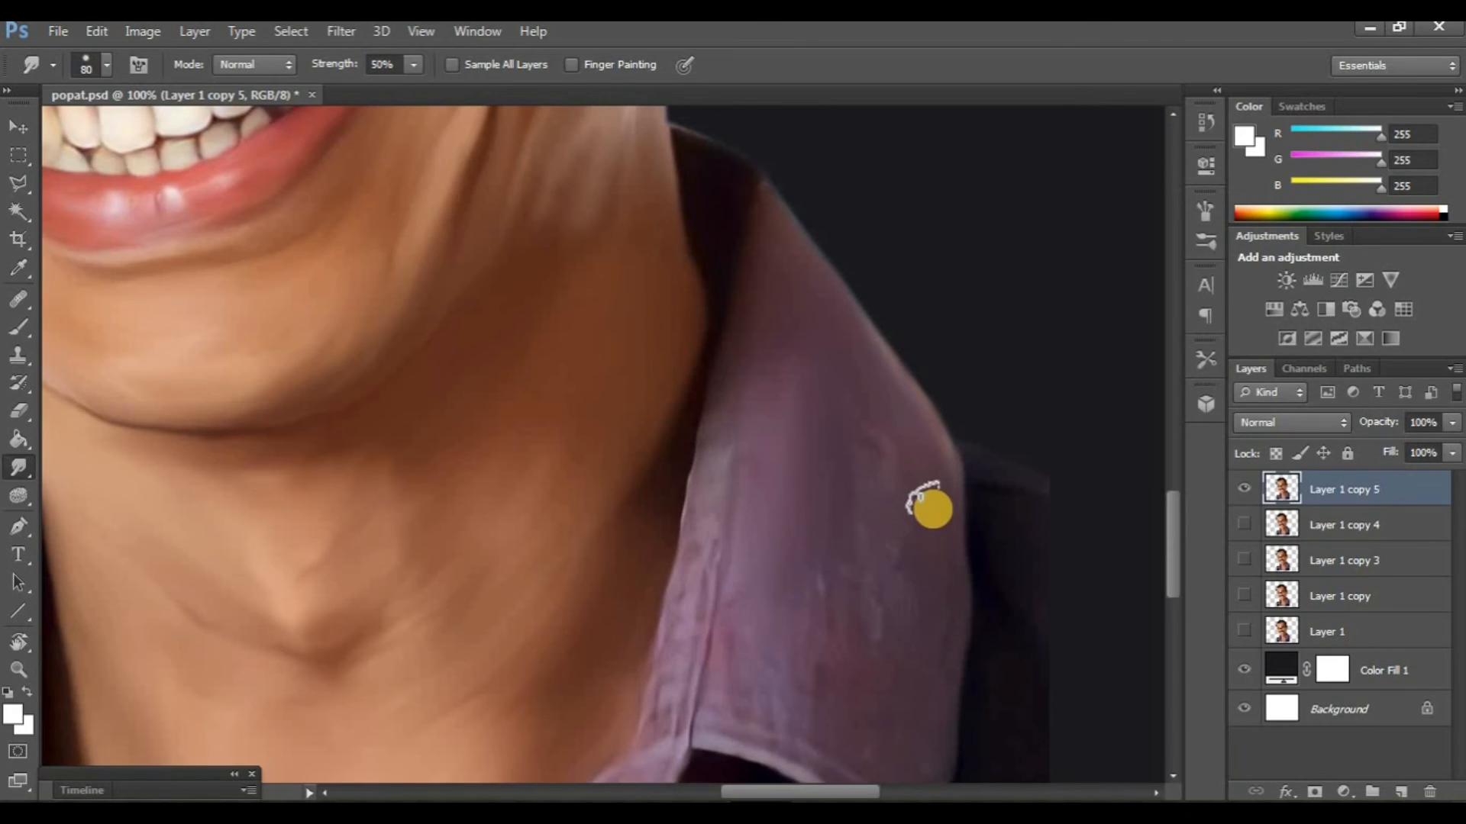
Step: Smudge the lower collar and the rest of the shirt smooth with the 80 px brush at 50% strength
{"action": "scroll", "coordinate": [933, 500], "scroll_direction": "down", "scroll_amount": 2}
{"action": "mouse_move", "coordinate": [929, 455]}
{"action": "left_mouse_down"}
{"action": "mouse_move", "coordinate": [900, 676]}
{"action": "mouse_move", "coordinate": [881, 334]}
{"action": "mouse_move", "coordinate": [847, 383]}
{"action": "mouse_move", "coordinate": [801, 579]}
{"action": "mouse_move", "coordinate": [733, 599]}
{"action": "mouse_move", "coordinate": [756, 301]}
{"action": "mouse_move", "coordinate": [700, 317]}
{"action": "mouse_move", "coordinate": [680, 593]}
{"action": "left_mouse_up"}
{"action": "scroll", "coordinate": [680, 592], "scroll_direction": "down", "scroll_amount": 2}
{"action": "mouse_move", "coordinate": [703, 519]}
{"action": "left_mouse_down"}
{"action": "mouse_move", "coordinate": [806, 560]}
{"action": "mouse_move", "coordinate": [857, 612]}
{"action": "mouse_move", "coordinate": [881, 681]}
{"action": "mouse_move", "coordinate": [869, 692]}
{"action": "mouse_move", "coordinate": [764, 469]}
{"action": "left_mouse_up"}
{"action": "scroll", "coordinate": [840, 654], "scroll_direction": "down", "scroll_amount": 4}
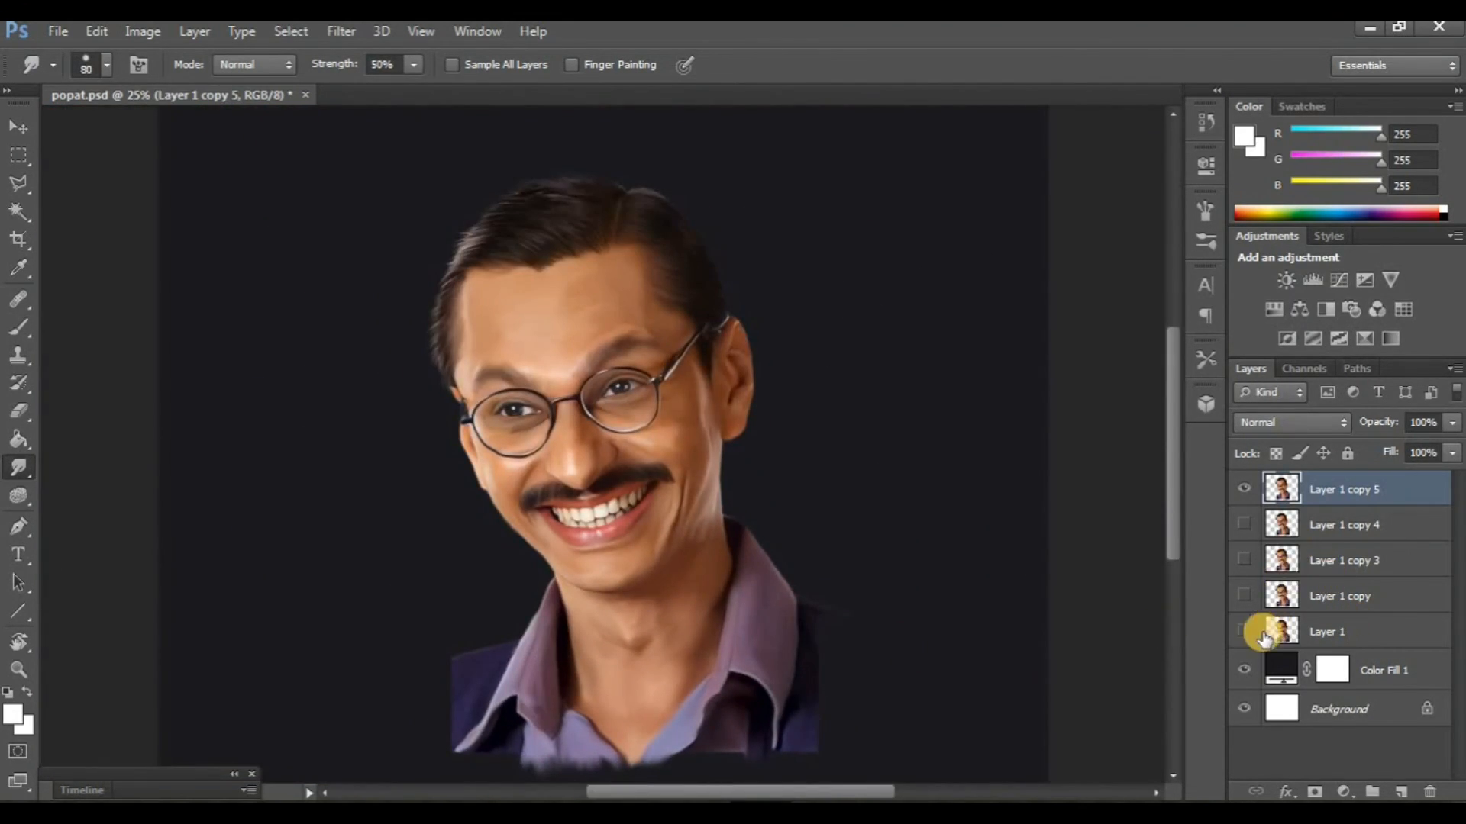
Step: Compare the smudged shirt with the original photo by toggling the visibility of Layer 1 and Layer 1 copy 5
{"action": "left_click", "coordinate": [1245, 632]}
{"action": "left_click", "coordinate": [1247, 487]}
{"action": "left_click", "coordinate": [1247, 487]}
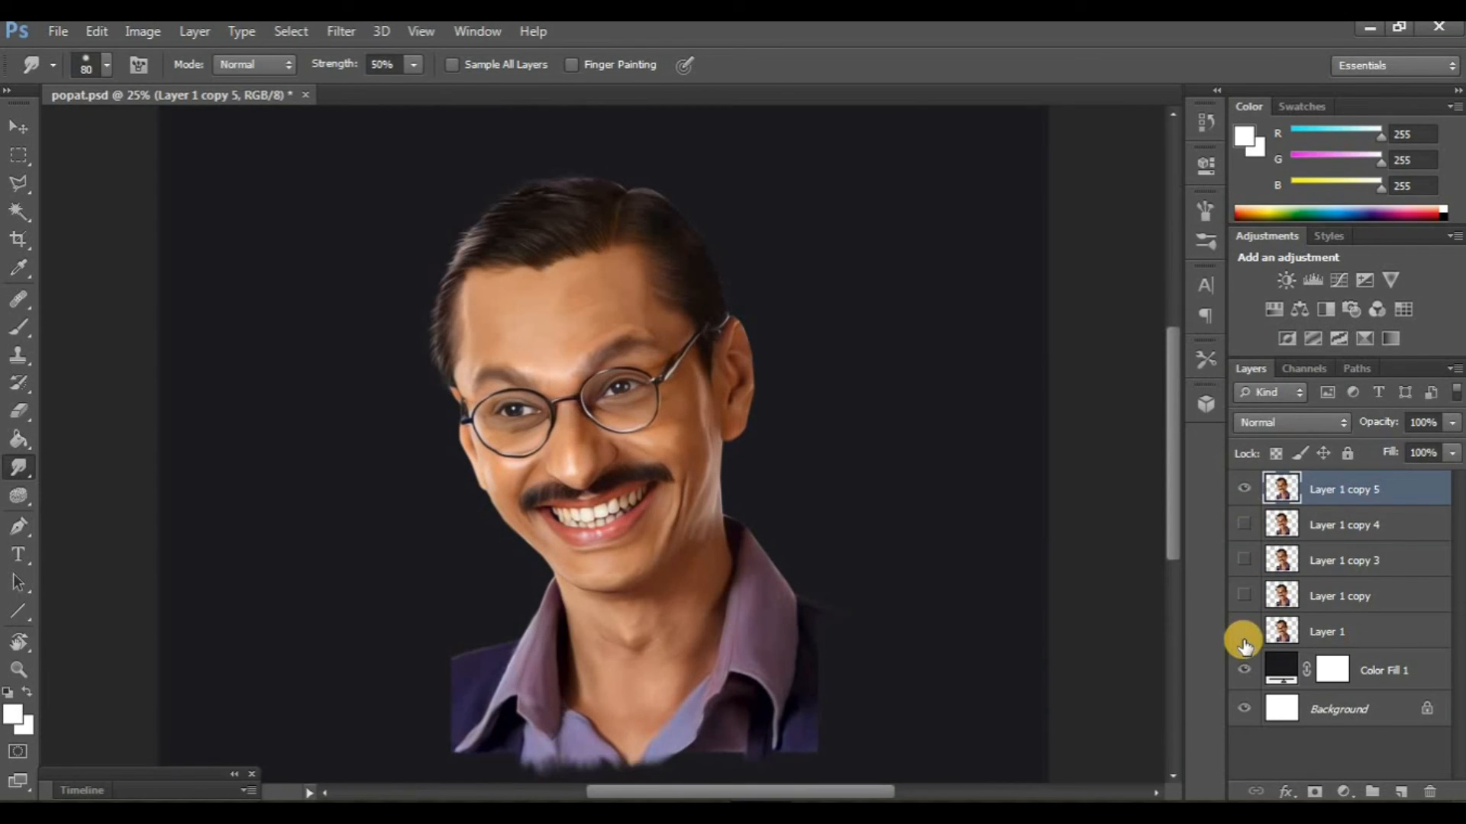
Step: Duplicate Layer 1 copy 5, hide the source layer, and keep the new copy active for smudging
{"action": "key", "text": "ctrl+j"}
{"action": "left_click", "coordinate": [1244, 524]}
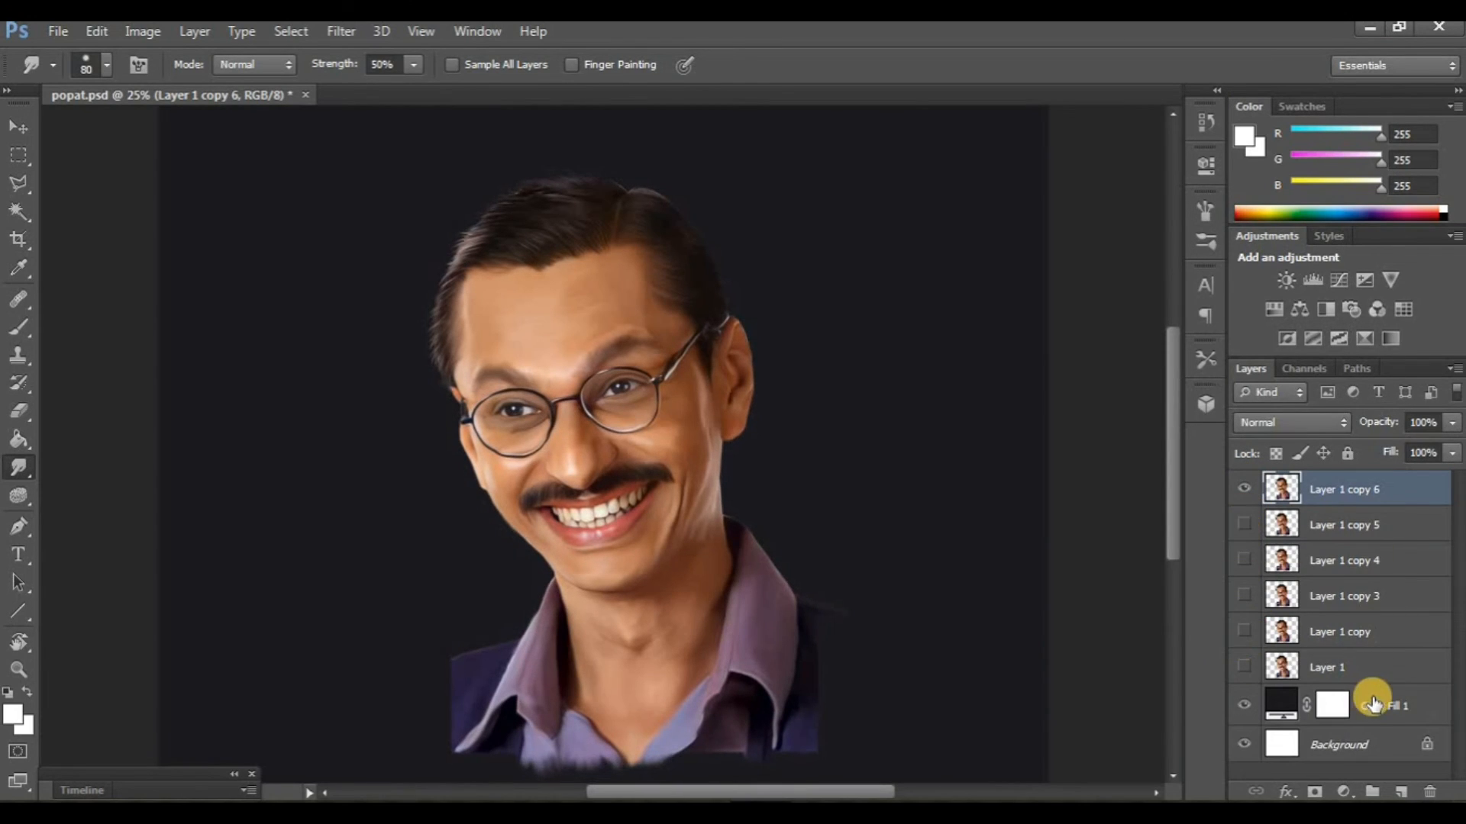
{"action": "left_click", "coordinate": [1377, 711]}
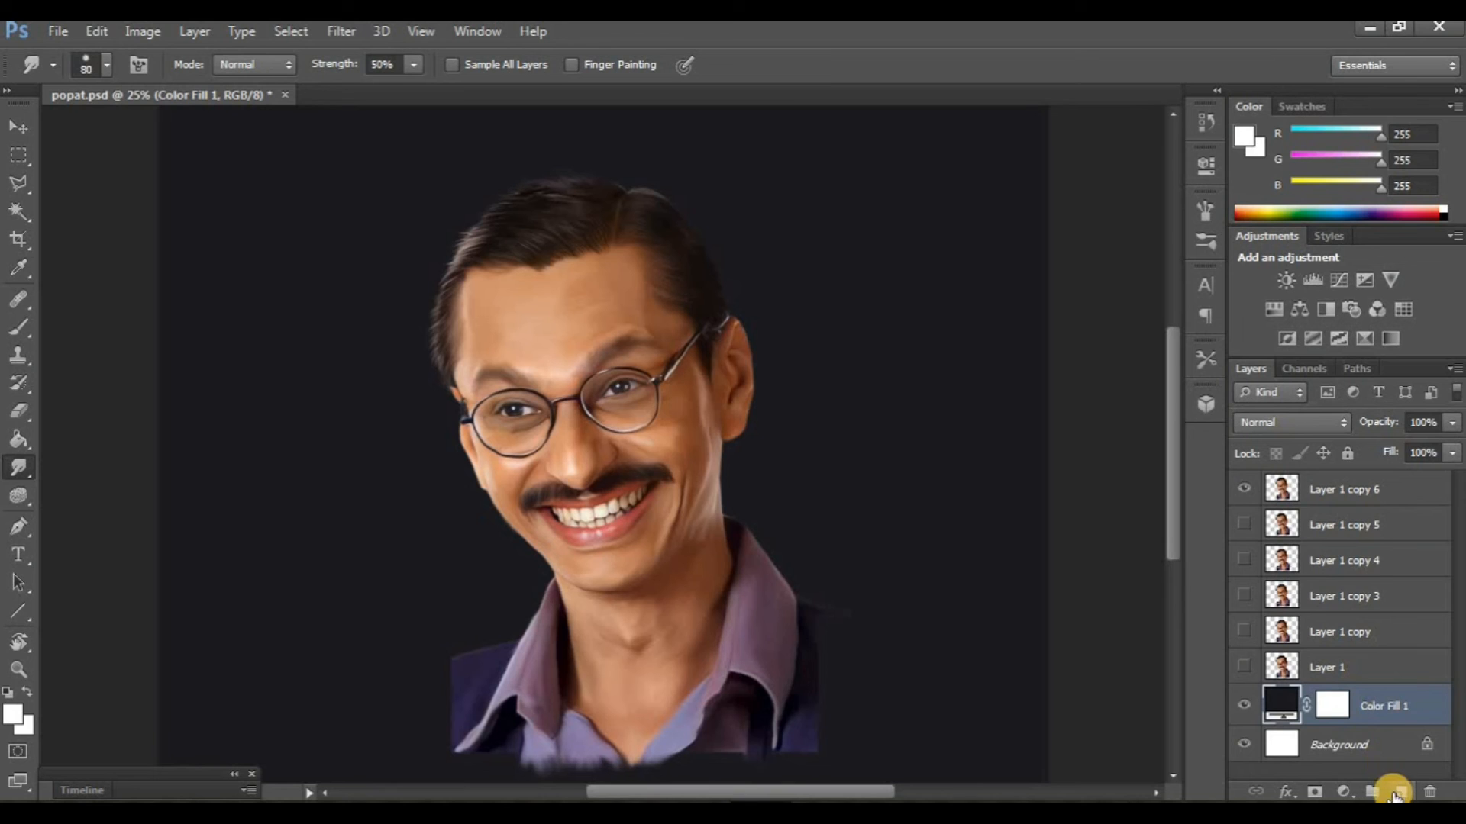
{"action": "left_click", "coordinate": [1361, 489]}
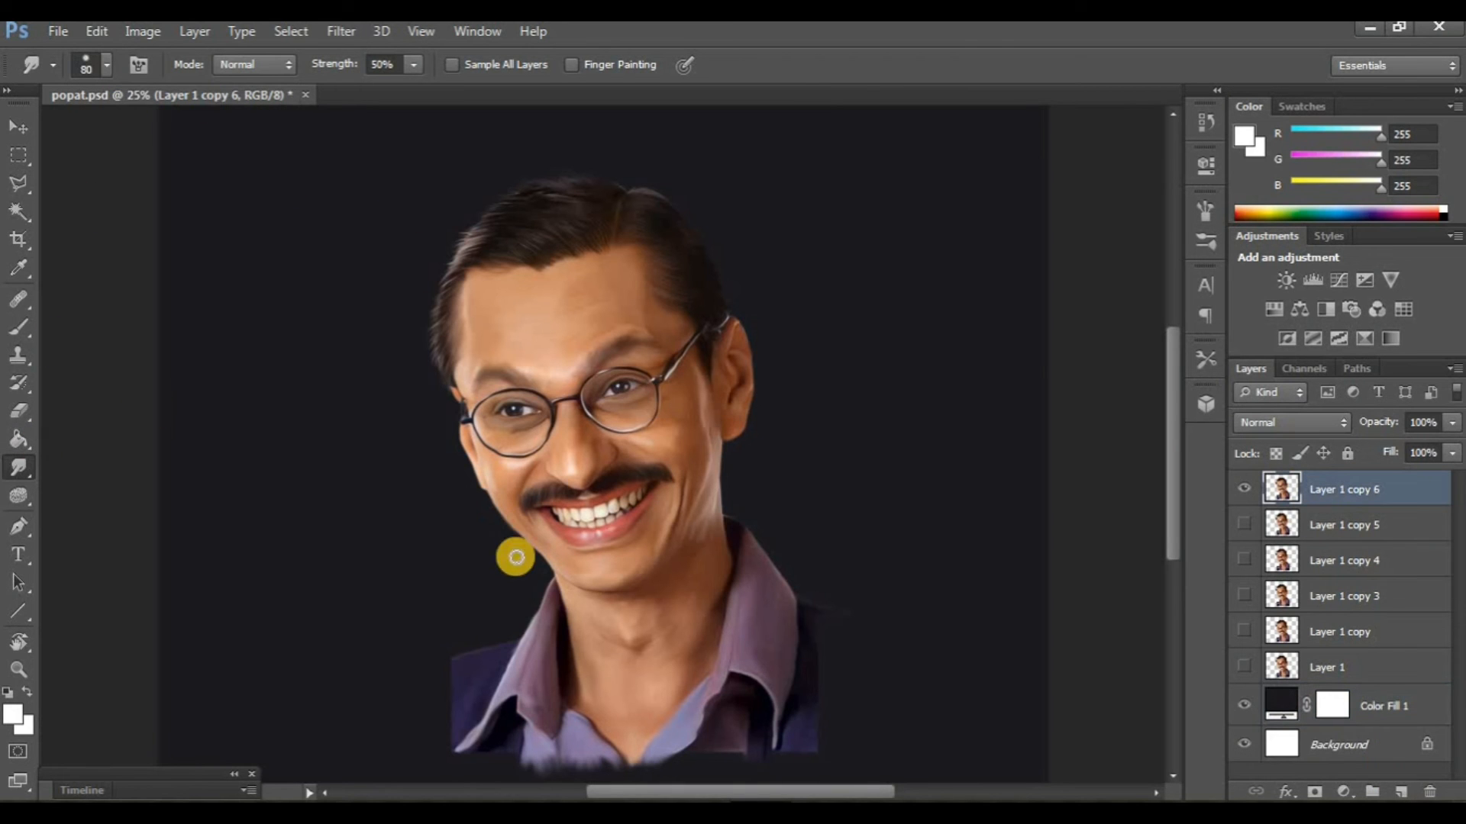
Step: Enlarge the Smudge brush to 100 px and pull the dark jacket beside the subject's left collar outward at 50% strength
{"action": "key", "text": "ctrl+plus"}
{"action": "key", "text": "ctrl+plus"}
{"action": "key", "text": "ctrl+plus"}
{"action": "left_click_drag", "start_coordinate": [813, 637], "coordinate": [417, 386]}
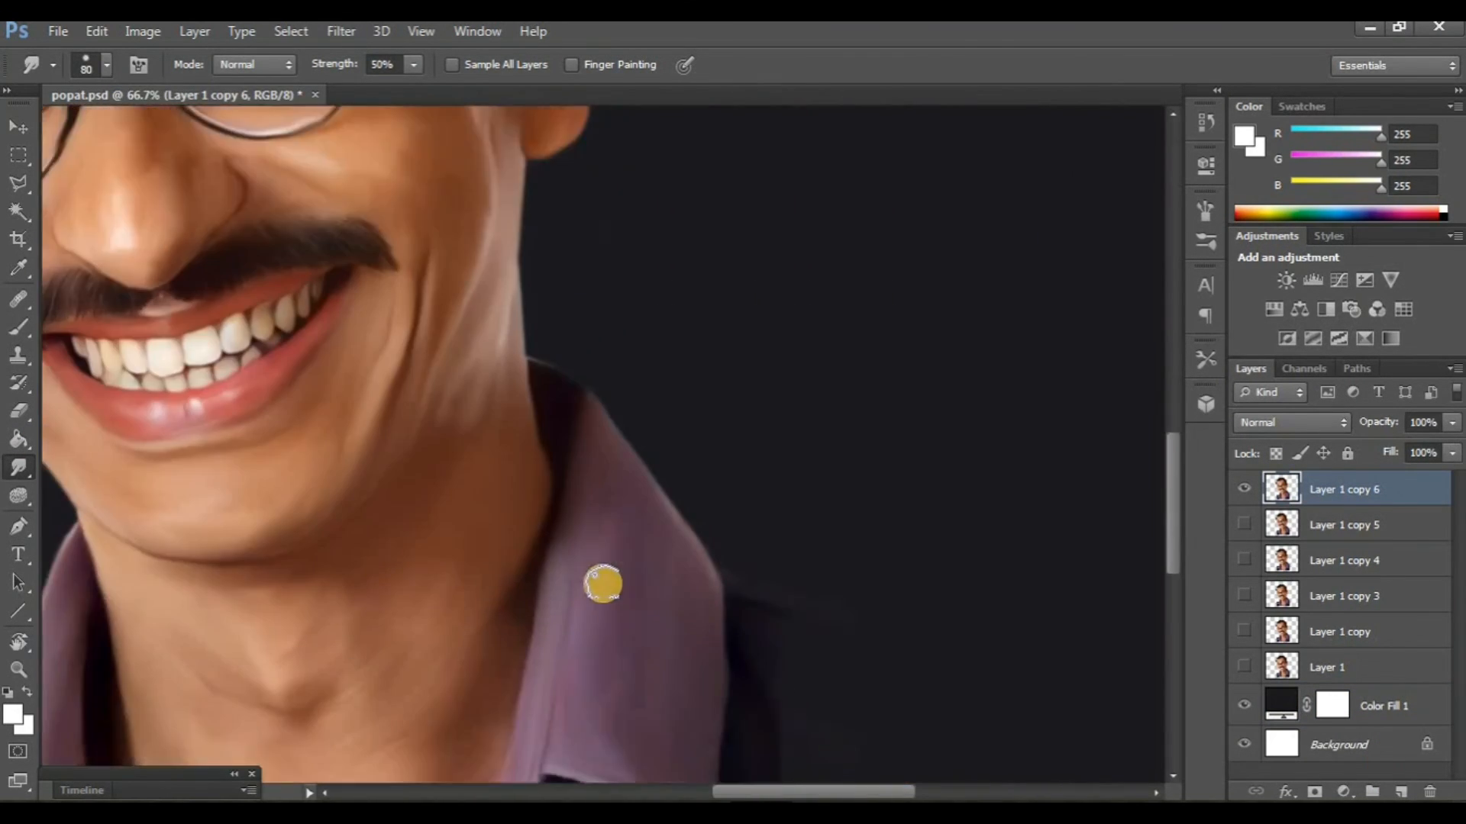
{"action": "left_click_drag", "start_coordinate": [820, 725], "coordinate": [612, 570]}
{"action": "key", "text": "bracketright"}
{"action": "key", "text": "bracketright"}
{"action": "left_click_drag", "start_coordinate": [547, 440], "coordinate": [681, 492]}
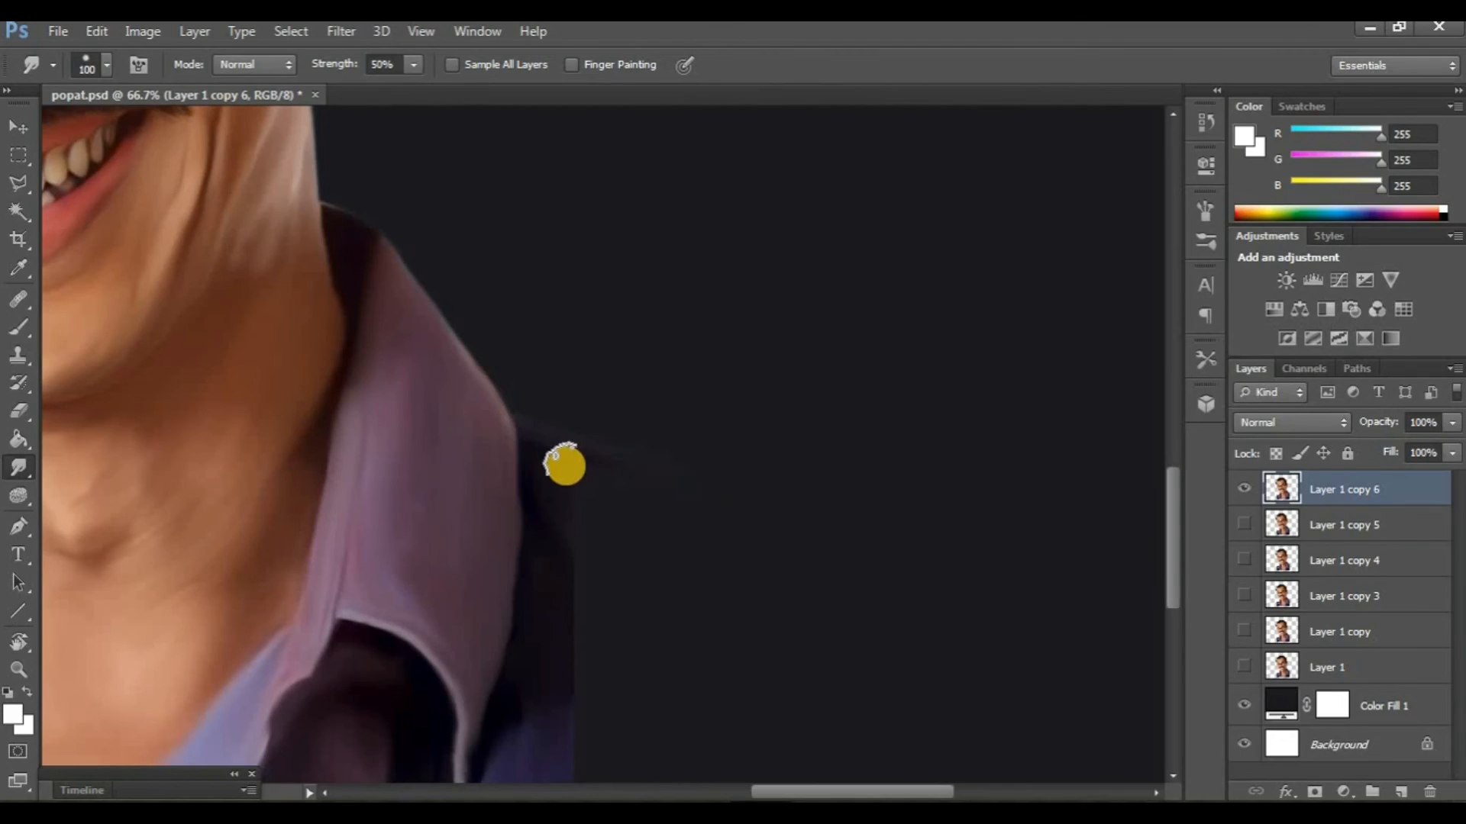
{"action": "mouse_move", "coordinate": [566, 466]}
{"action": "left_mouse_down"}
{"action": "mouse_move", "coordinate": [676, 488]}
{"action": "mouse_move", "coordinate": [571, 481]}
{"action": "mouse_move", "coordinate": [683, 525]}
{"action": "left_mouse_up"}
{"action": "left_click_drag", "start_coordinate": [582, 548], "coordinate": [710, 589]}
{"action": "scroll", "coordinate": [1237, 713], "scroll_direction": "down", "scroll_amount": 1}
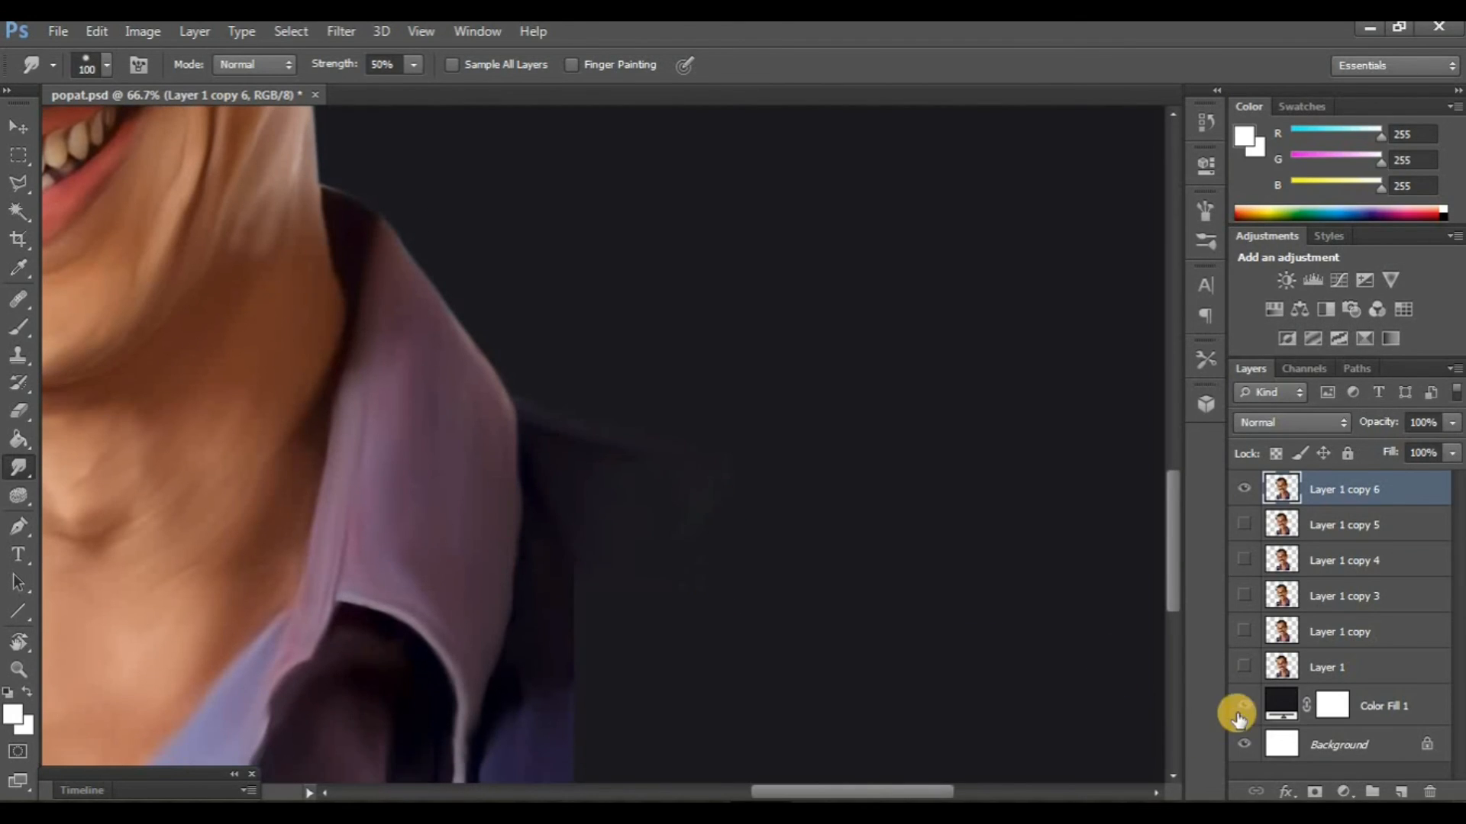
Step: Hide Color Fill 1 and extend both jacket shoulders outward against the white background, smudging with a 150 px brush at 80% strength
{"action": "left_click", "coordinate": [1239, 717]}
{"action": "scroll", "coordinate": [764, 496], "scroll_direction": "down", "scroll_amount": 1}
{"action": "left_click_drag", "start_coordinate": [550, 405], "coordinate": [703, 417]}
{"action": "left_click_drag", "start_coordinate": [565, 359], "coordinate": [729, 392]}
{"action": "left_click_drag", "start_coordinate": [547, 420], "coordinate": [709, 481]}
{"action": "left_click_drag", "start_coordinate": [589, 434], "coordinate": [673, 475]}
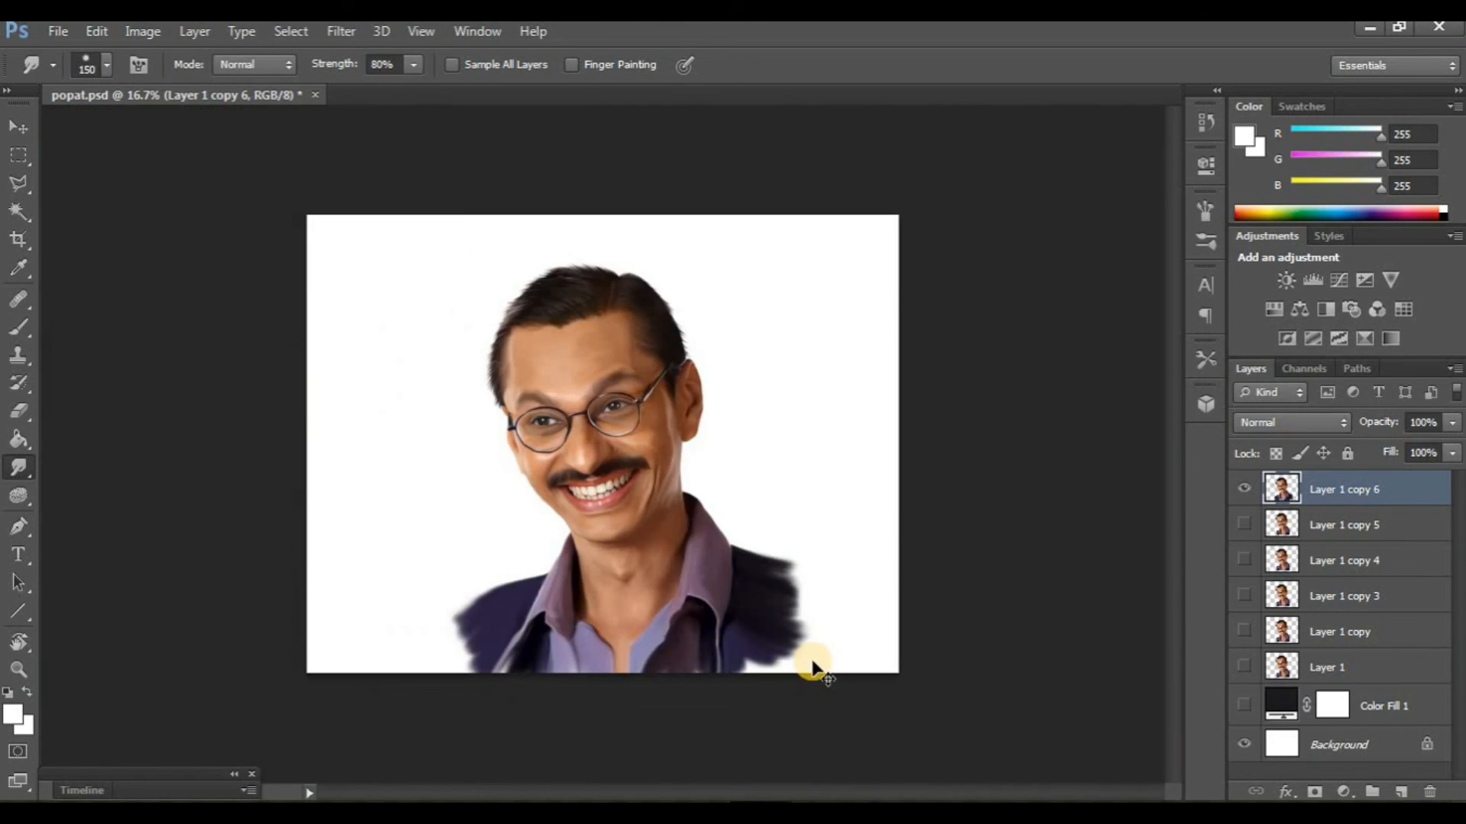
Step: Compare the extended shoulders on Layer 1 copy 6 with the previous version on Layer 1 copy 5
{"action": "key", "text": "ctrl+plus"}
{"action": "key", "text": "ctrl+plus"}
{"action": "key", "text": "ctrl+minus"}
{"action": "key", "text": "ctrl+minus"}
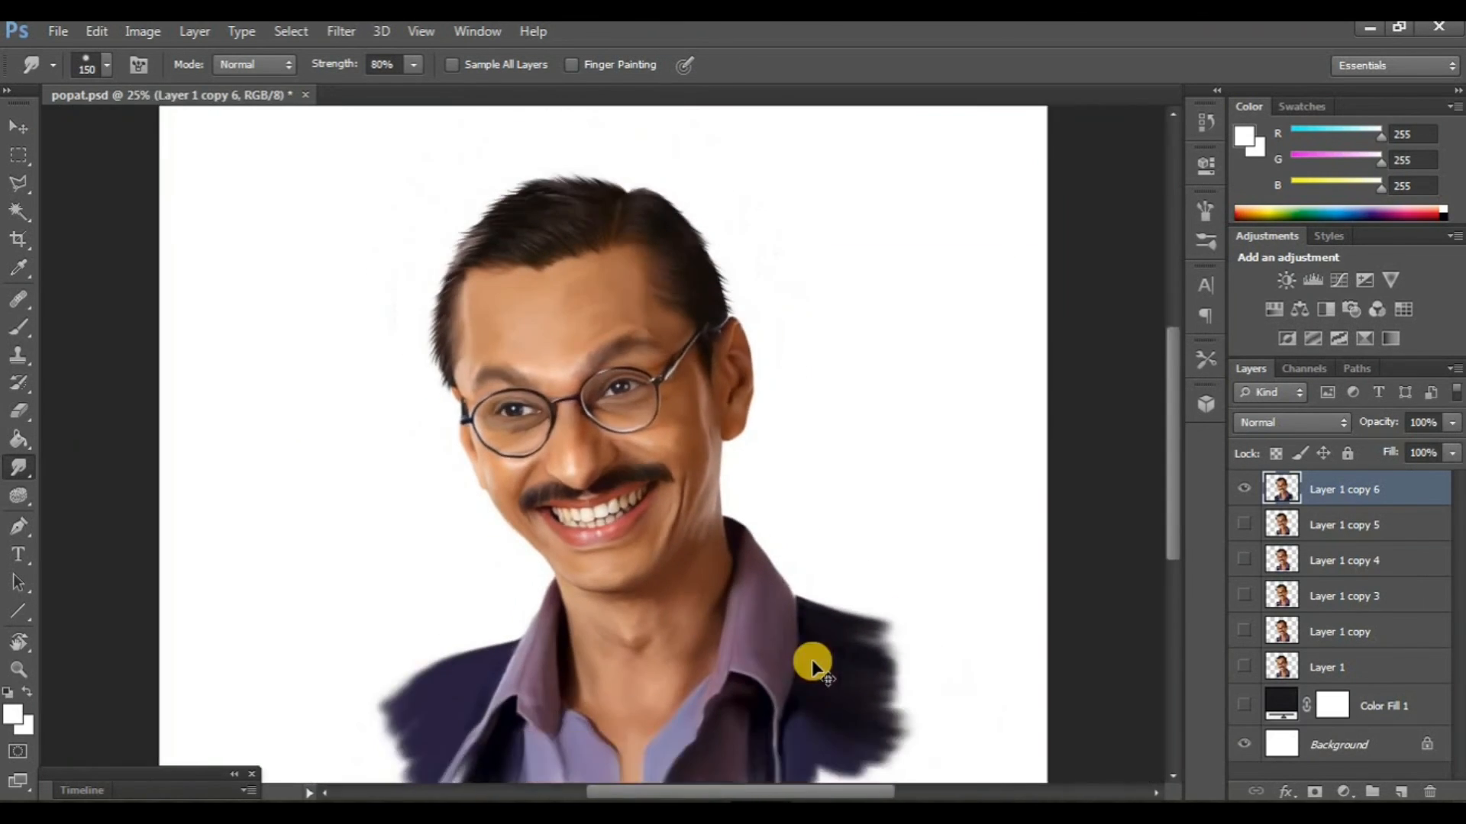
{"action": "left_click", "coordinate": [1249, 522]}
{"action": "left_click", "coordinate": [1245, 490]}
{"action": "left_click", "coordinate": [1245, 489]}
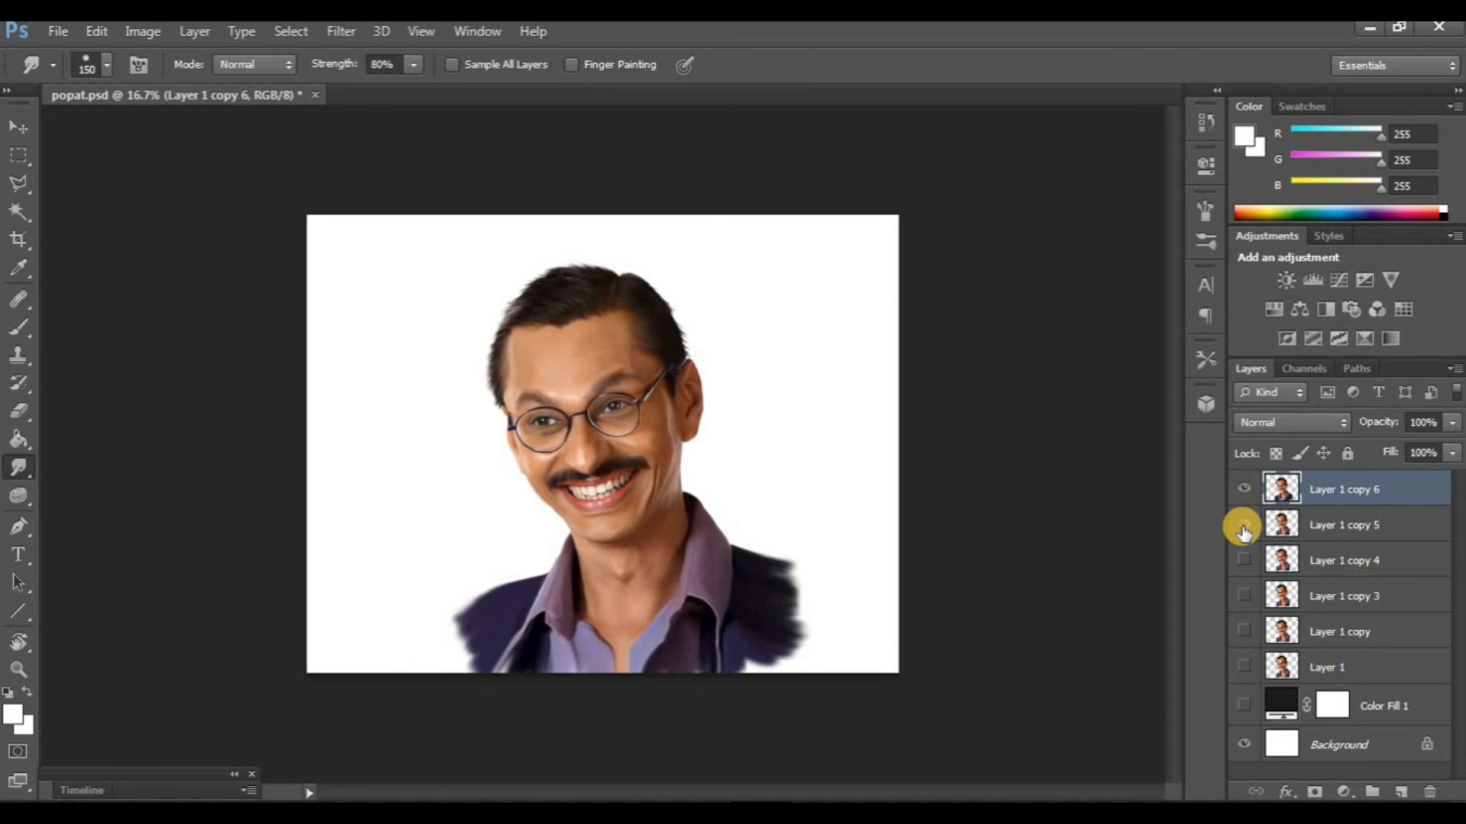
Step: Show the dark Color Fill 1 background again and view the whole portrait against it
{"action": "left_click", "coordinate": [1241, 714]}
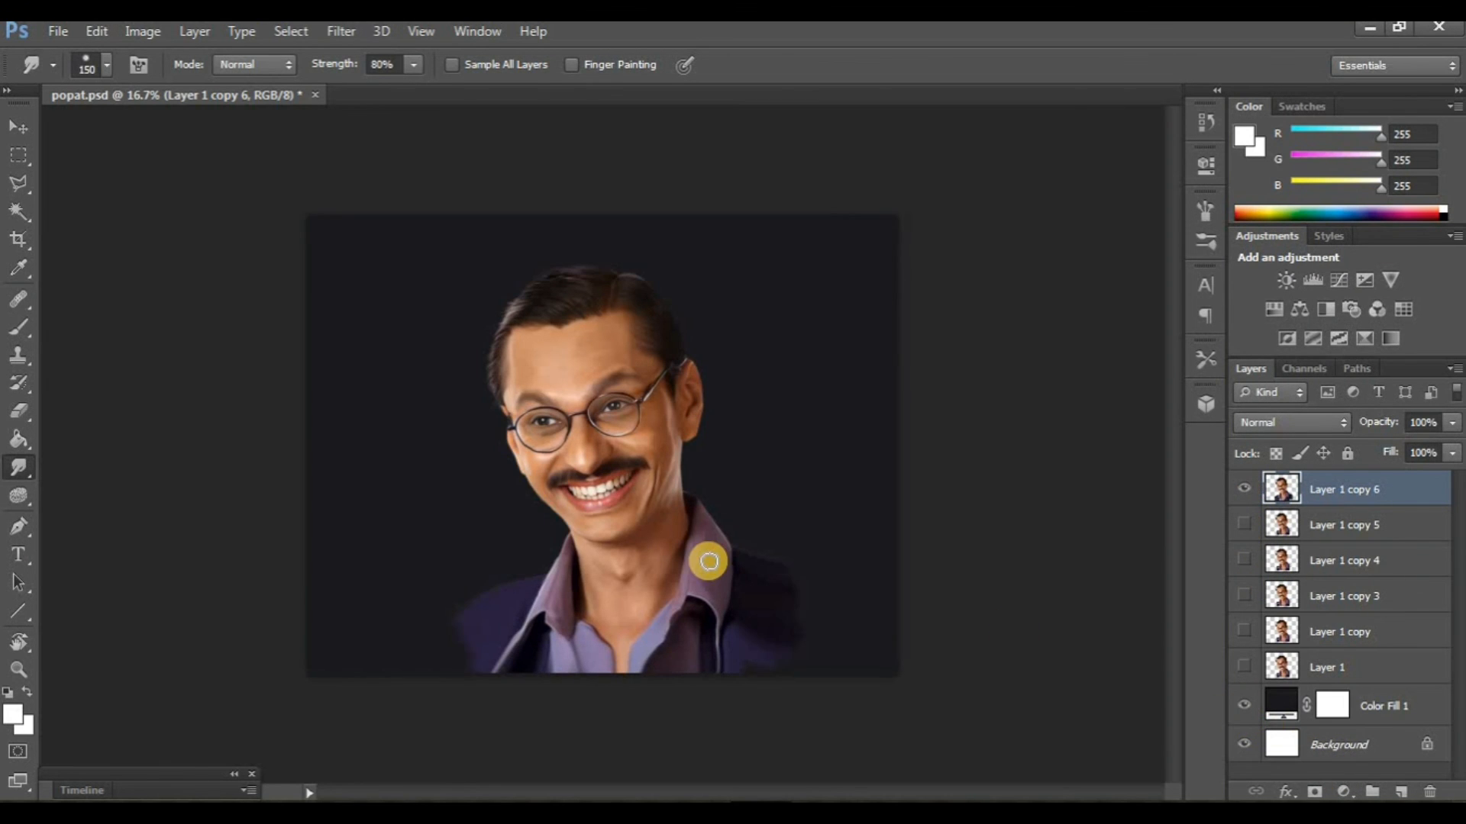
{"action": "key", "text": "ctrl+plus"}
{"action": "key", "text": "ctrl+minus"}
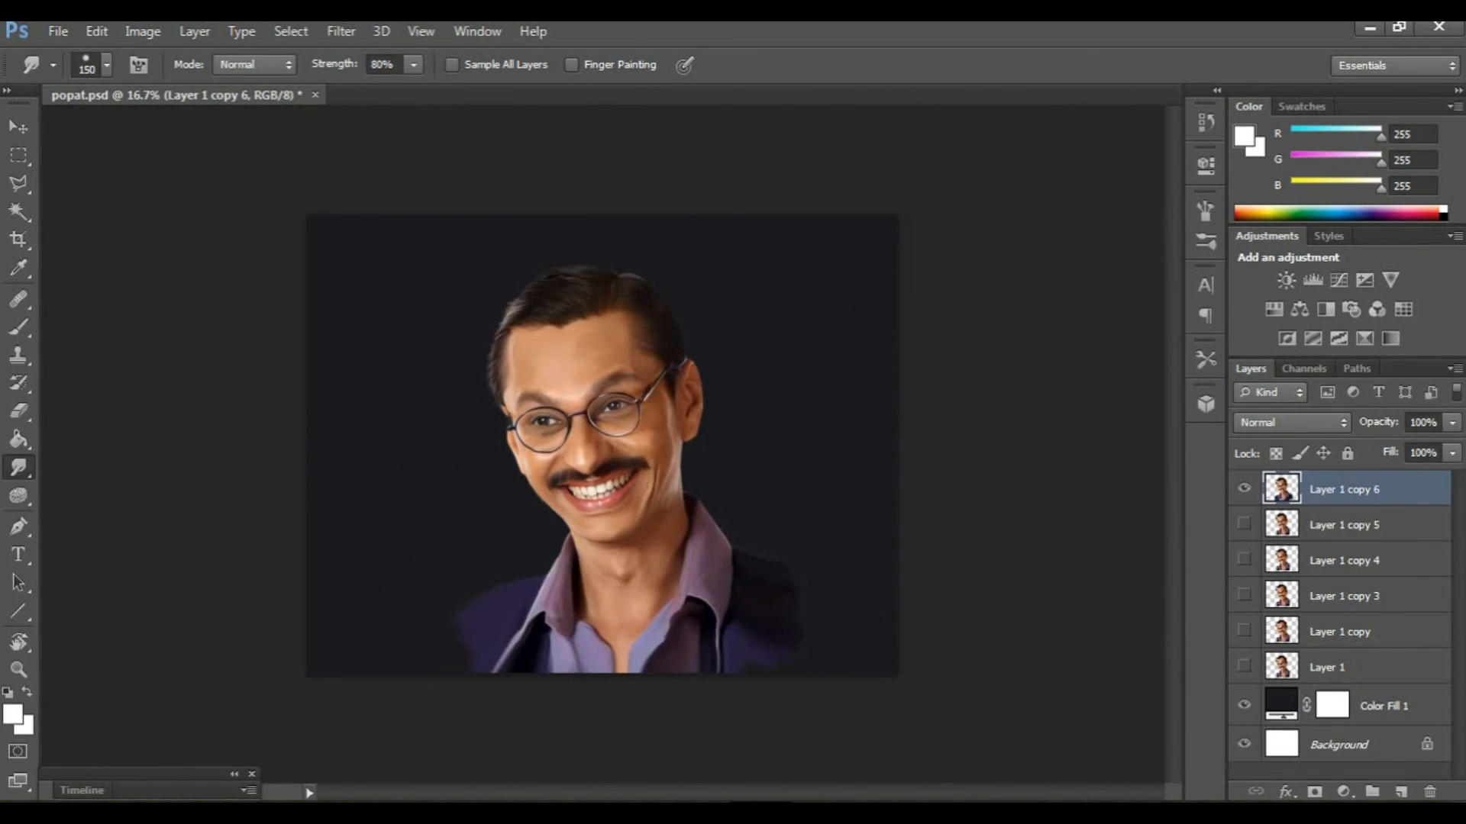
Step: Add a new empty layer directly above Color Fill 1 and switch to the Brush tool
{"action": "left_click", "coordinate": [1374, 731]}
{"action": "left_click", "coordinate": [1401, 792]}
{"action": "key", "text": "b"}
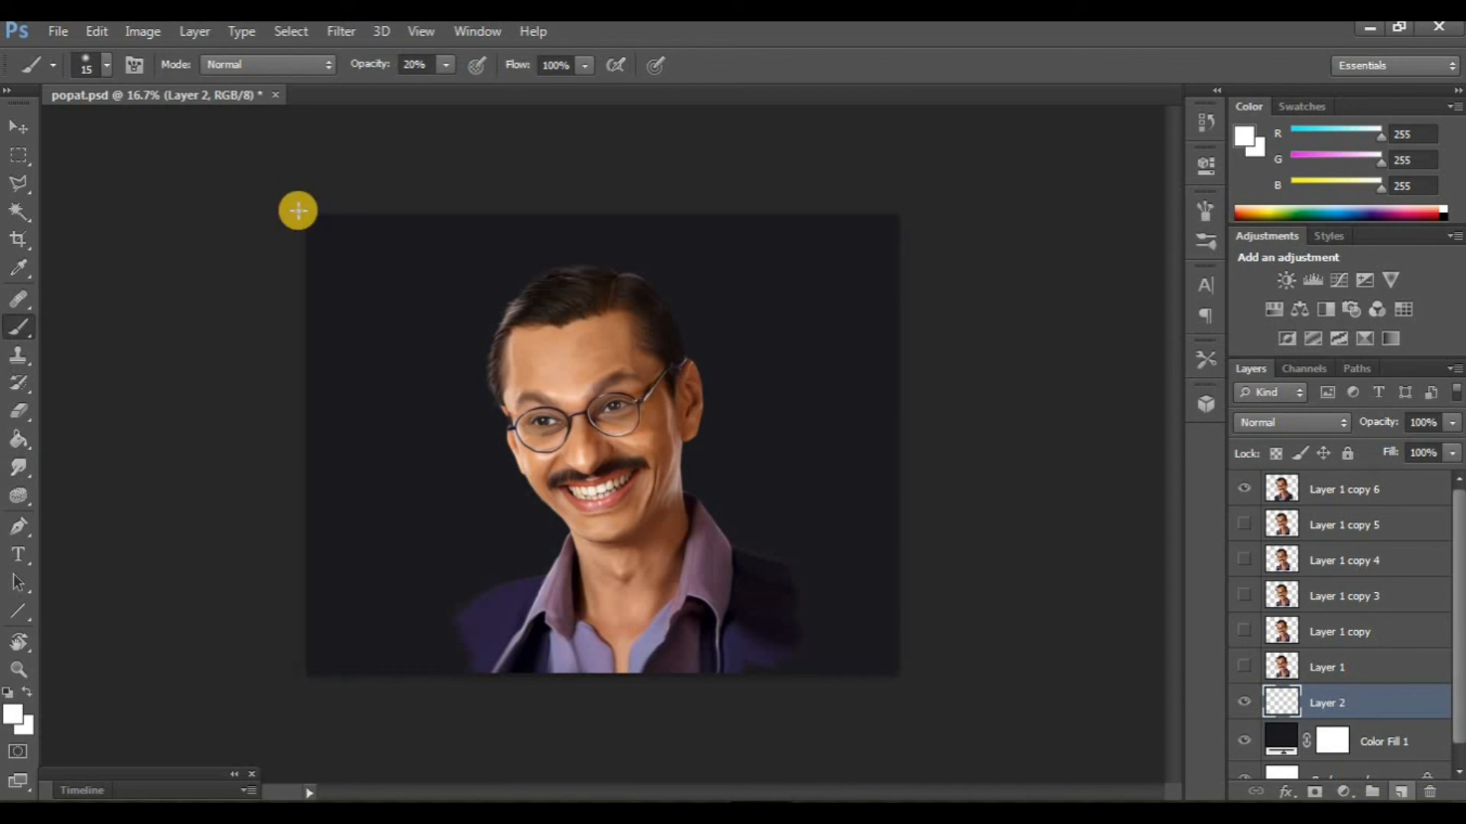
Step: Choose a textured brush tip, enlarge it to 1200 px, and set the brush opacity to 15%
{"action": "left_click", "coordinate": [108, 67]}
{"action": "scroll", "coordinate": [238, 317], "scroll_direction": "down", "scroll_amount": 5}
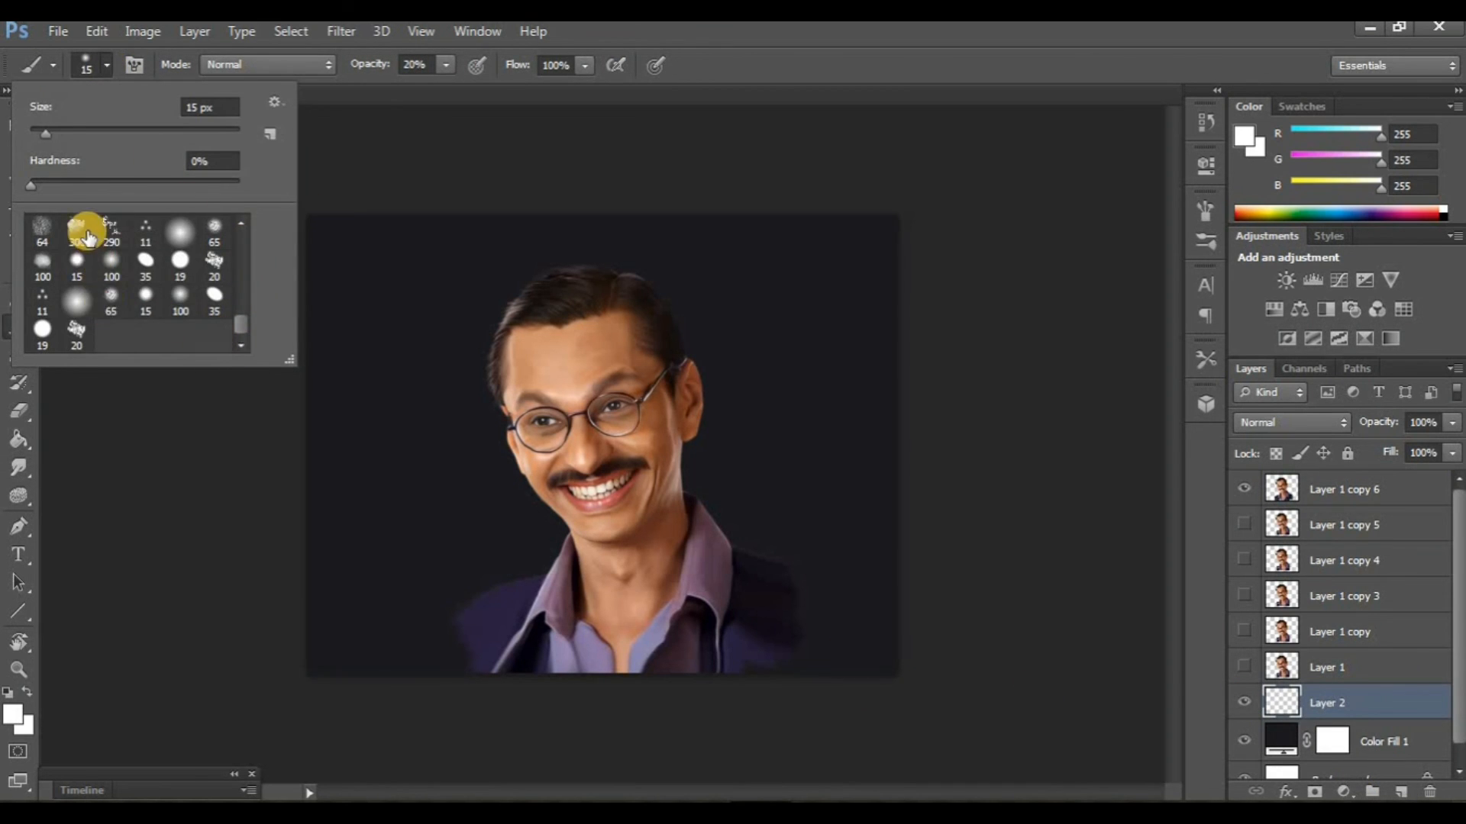
{"action": "double_click", "coordinate": [87, 234]}
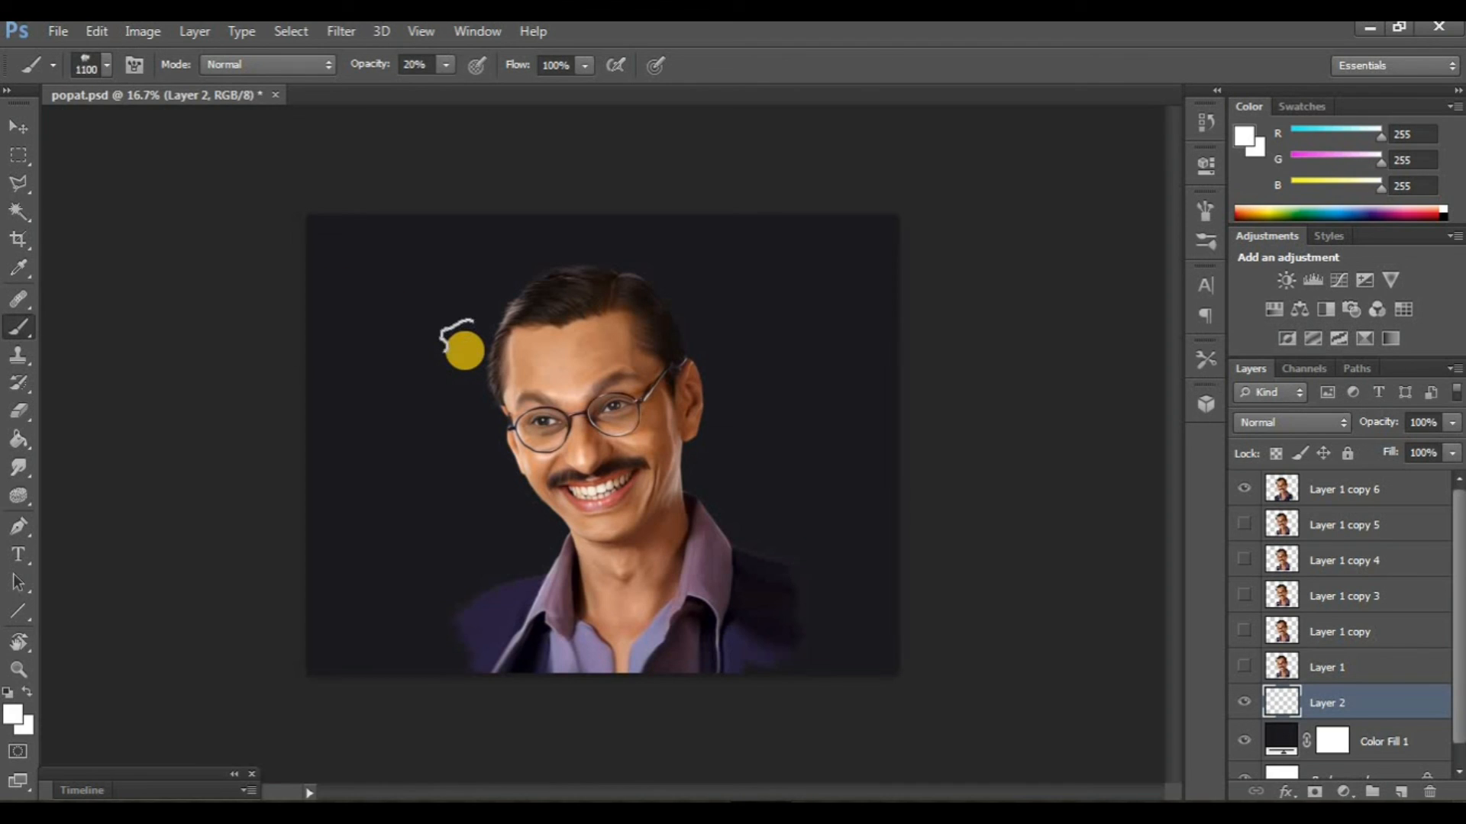
{"action": "left_click", "coordinate": [433, 66]}
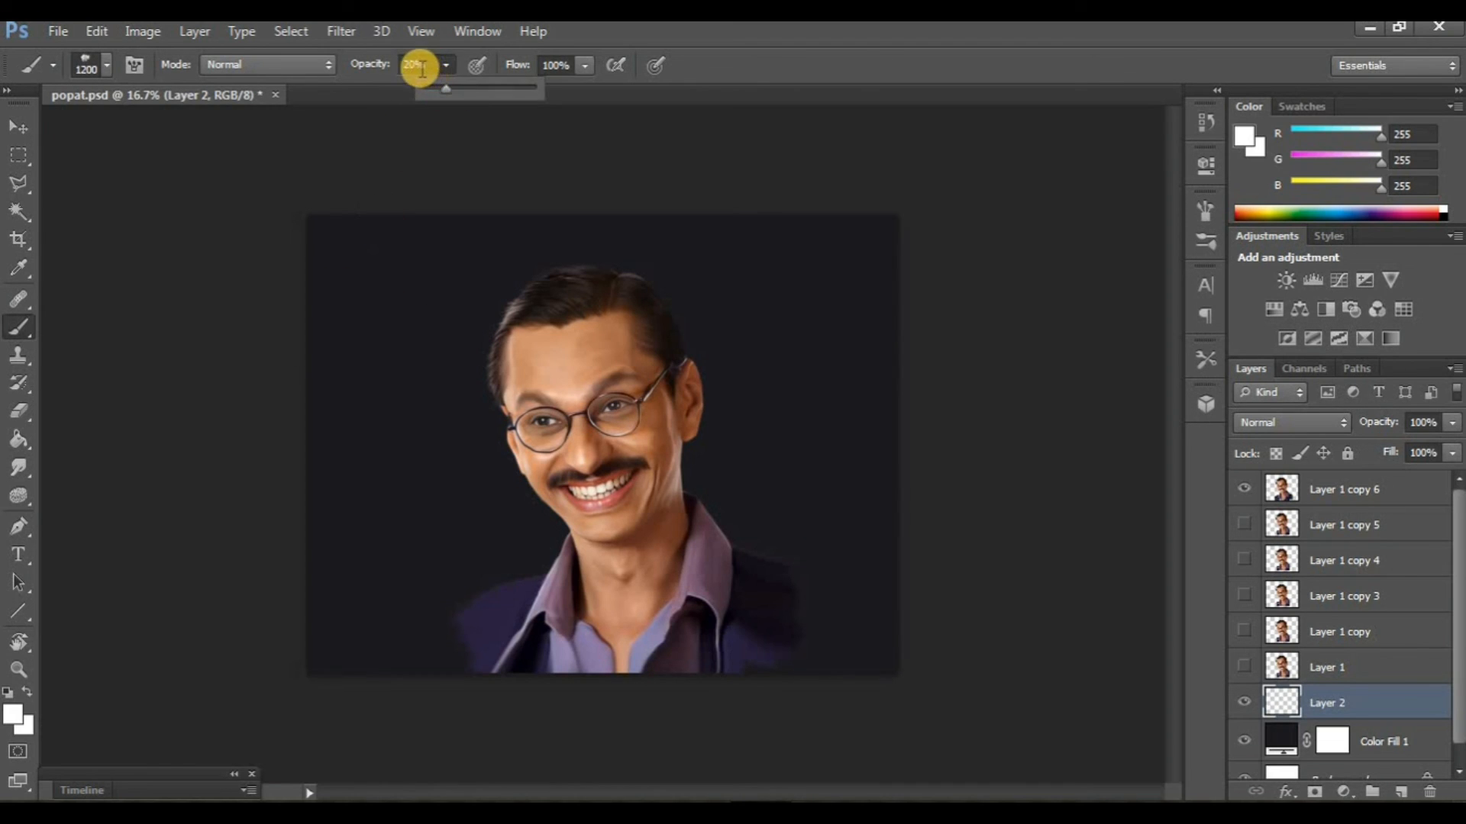
{"action": "left_click", "coordinate": [409, 68]}
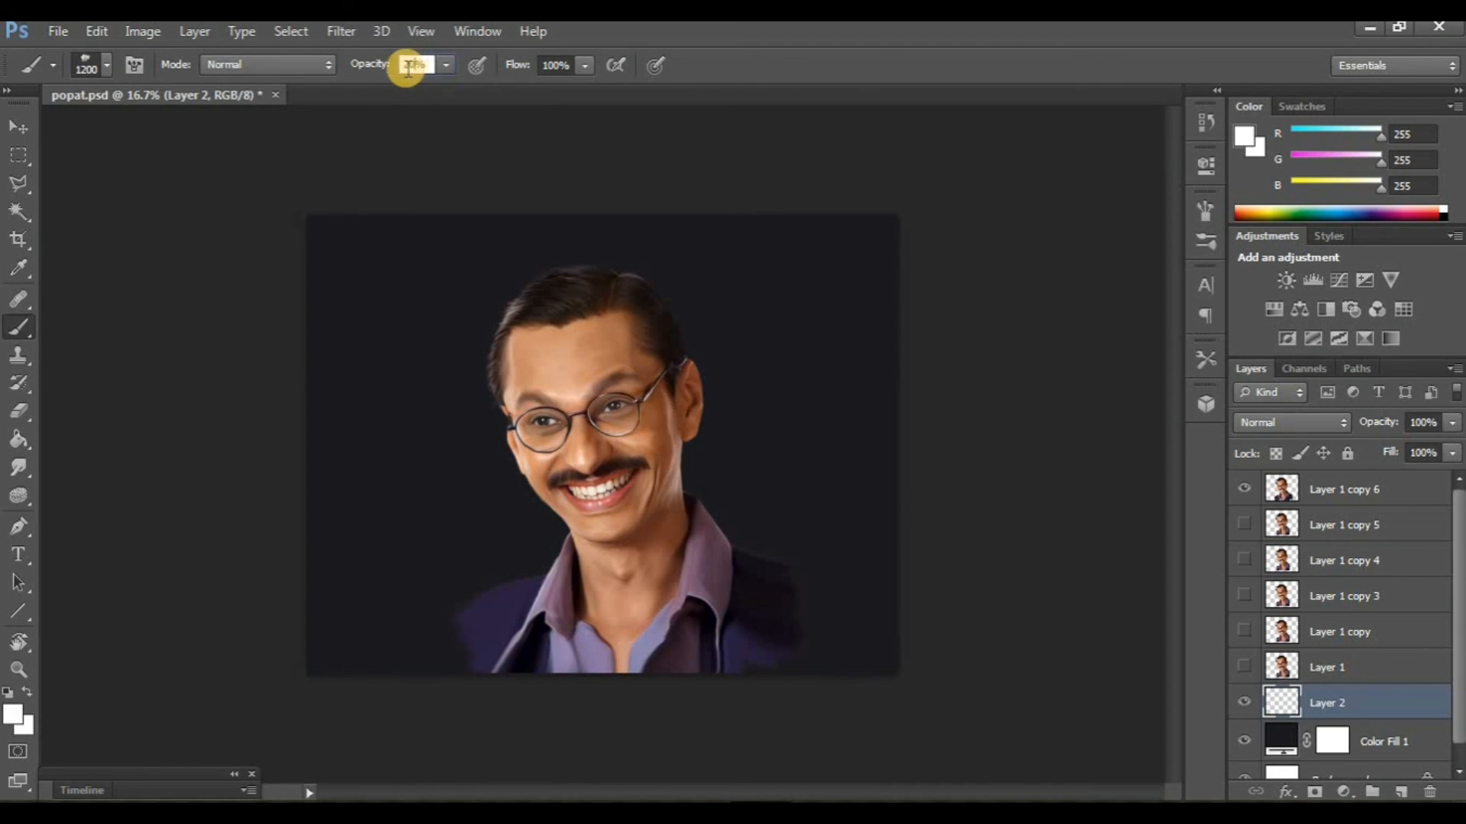
Step: Sample the shirt's light purple (RGB 141, 133, 174) as the foreground colour and brush a soft textured glow around the portrait
{"action": "left_click", "coordinate": [14, 714]}
{"action": "left_click_drag", "start_coordinate": [943, 483], "coordinate": [877, 399]}
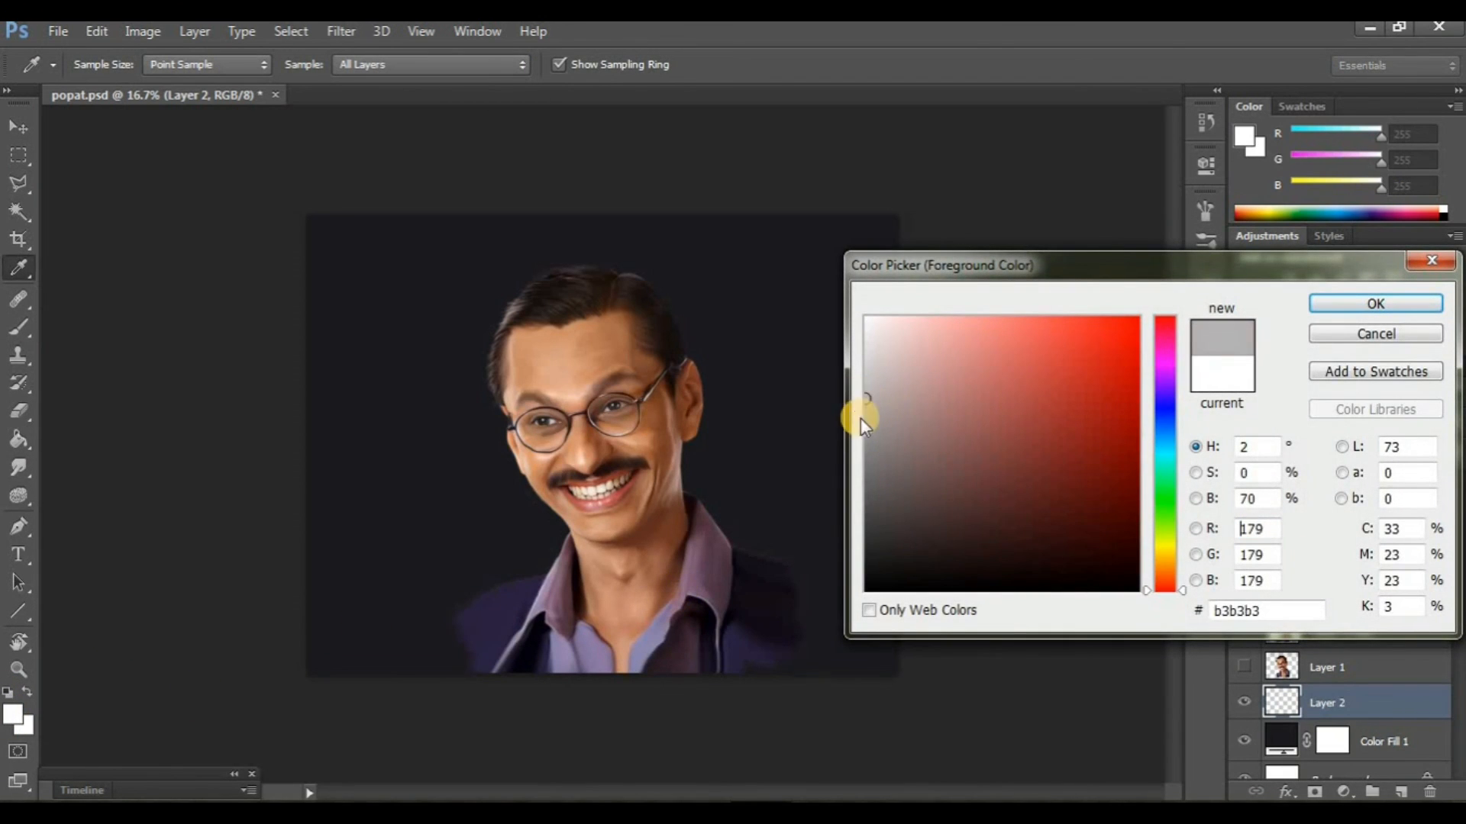
{"action": "left_click", "coordinate": [651, 647]}
{"action": "left_click", "coordinate": [1341, 307]}
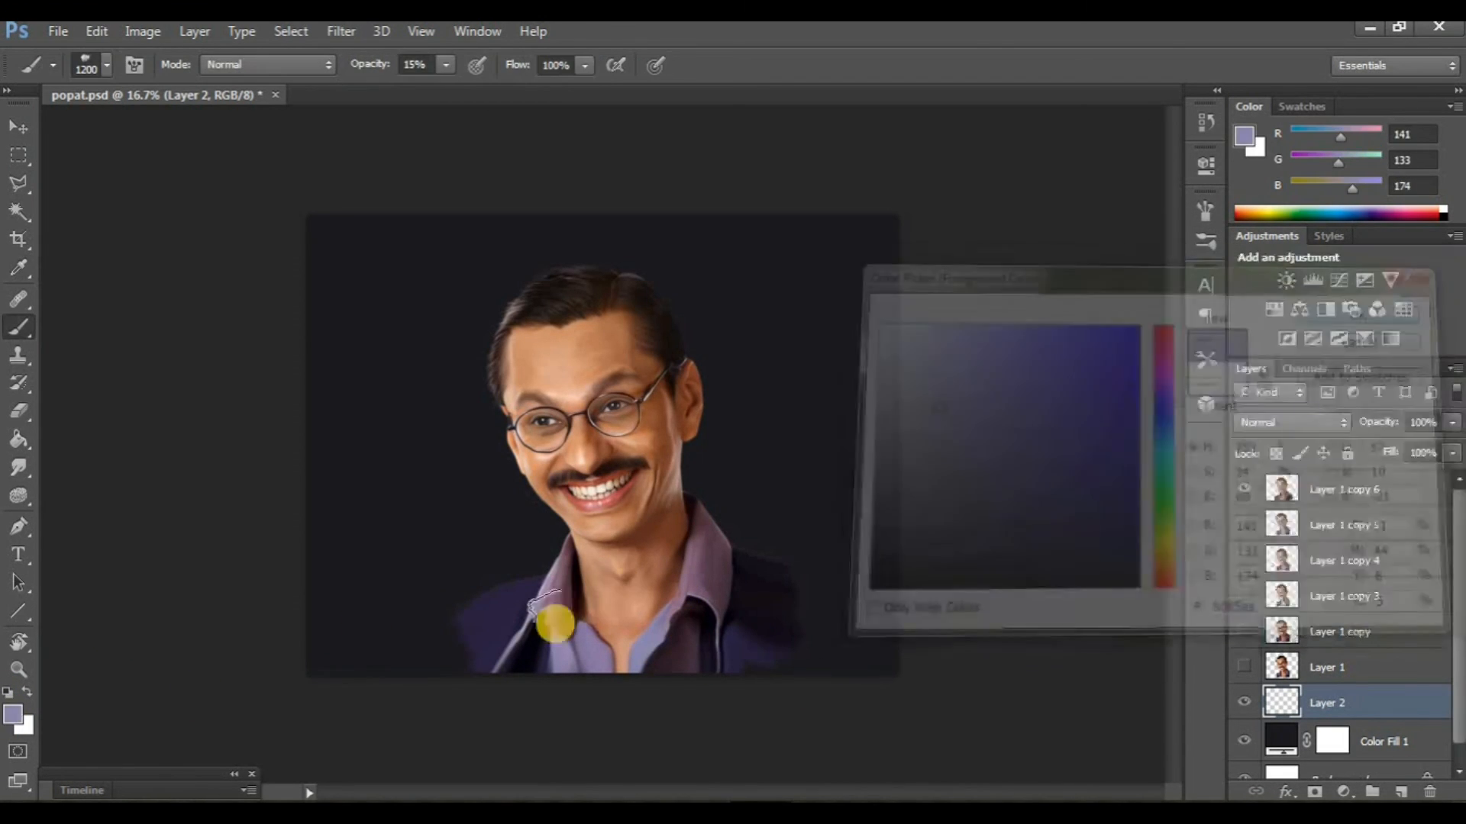
{"action": "mouse_move", "coordinate": [437, 669]}
{"action": "left_mouse_down"}
{"action": "mouse_move", "coordinate": [497, 627]}
{"action": "mouse_move", "coordinate": [571, 508]}
{"action": "mouse_move", "coordinate": [749, 572]}
{"action": "mouse_move", "coordinate": [818, 689]}
{"action": "left_mouse_up"}
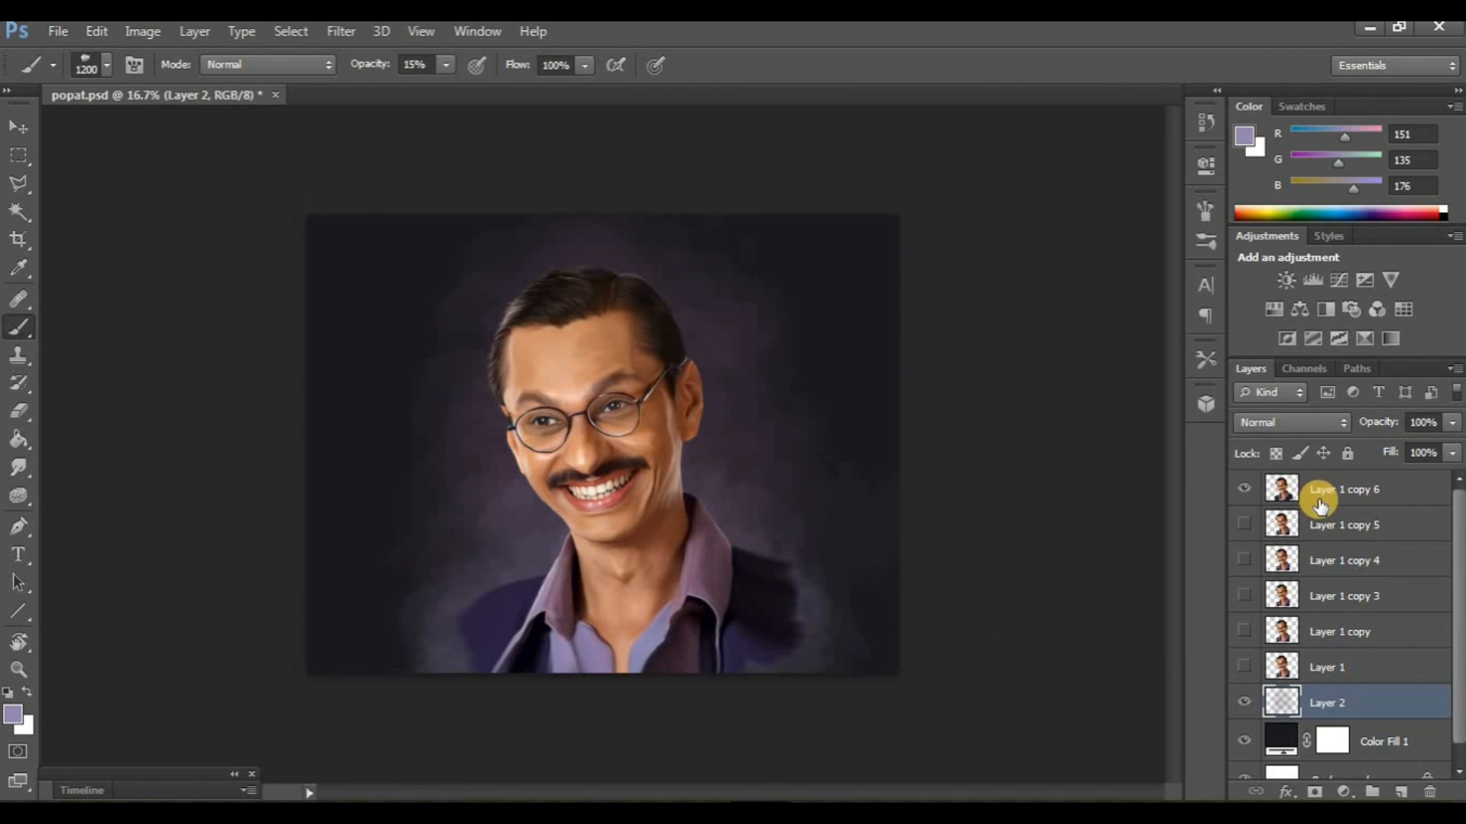
Step: Add a layer above Layer 1 copy 6, and on Layer 1 copy 6 smudge the jacket shoulders smooth at 300 px, 80% strength
{"action": "left_click", "coordinate": [1320, 500]}
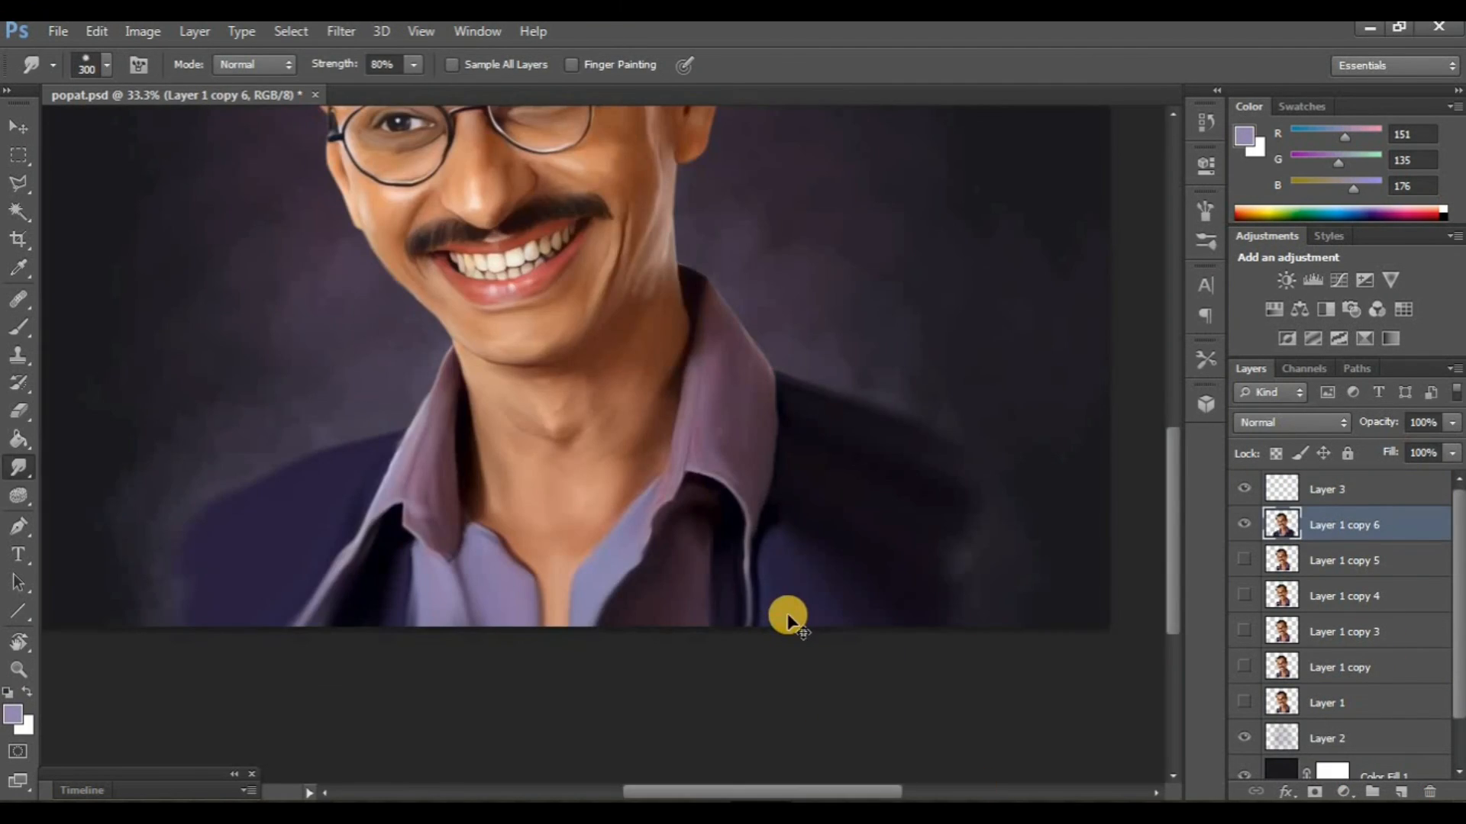
{"action": "key", "text": "ctrl+minus"}
{"action": "key", "text": "ctrl+minus"}
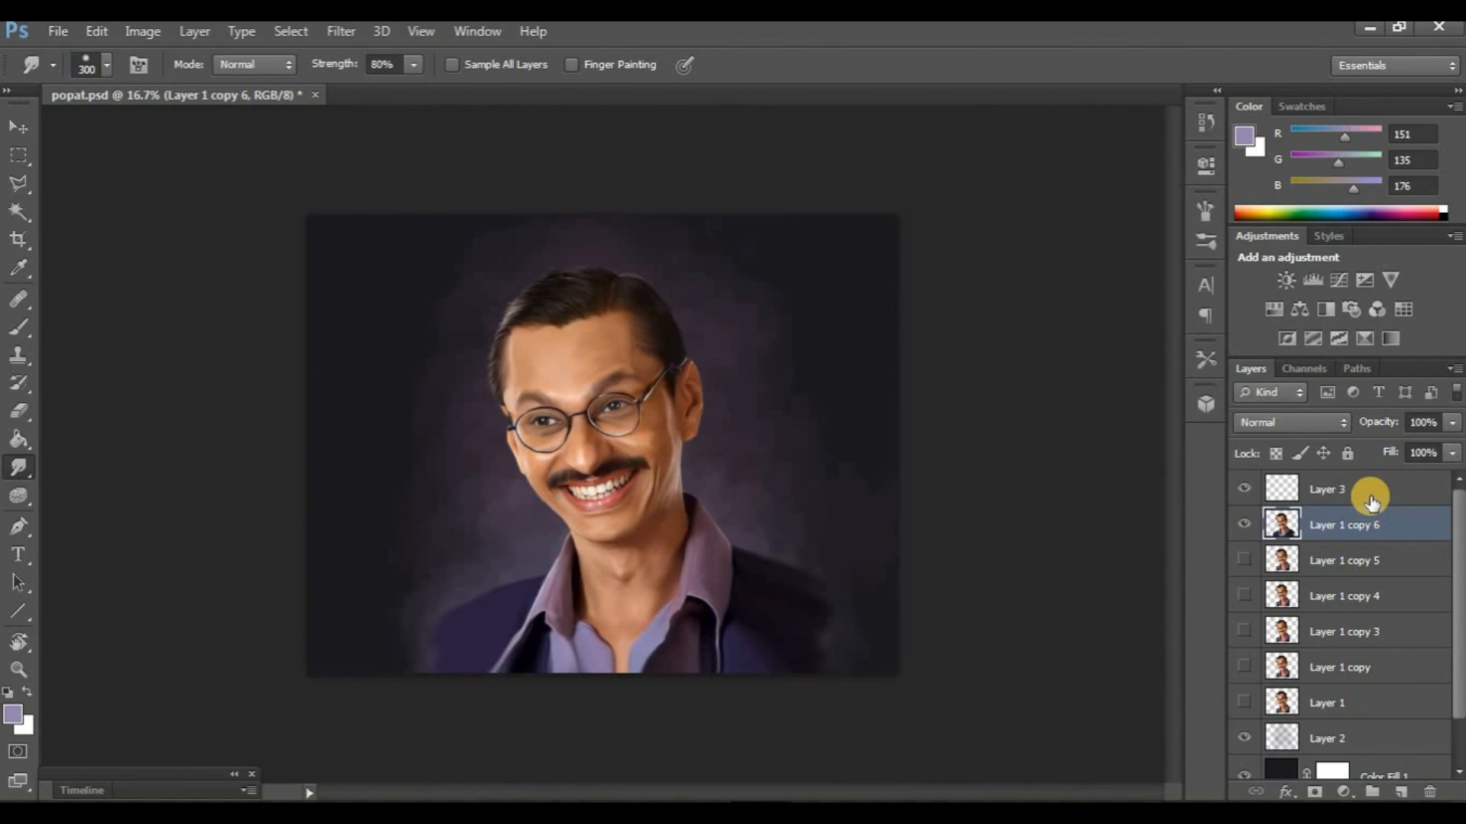